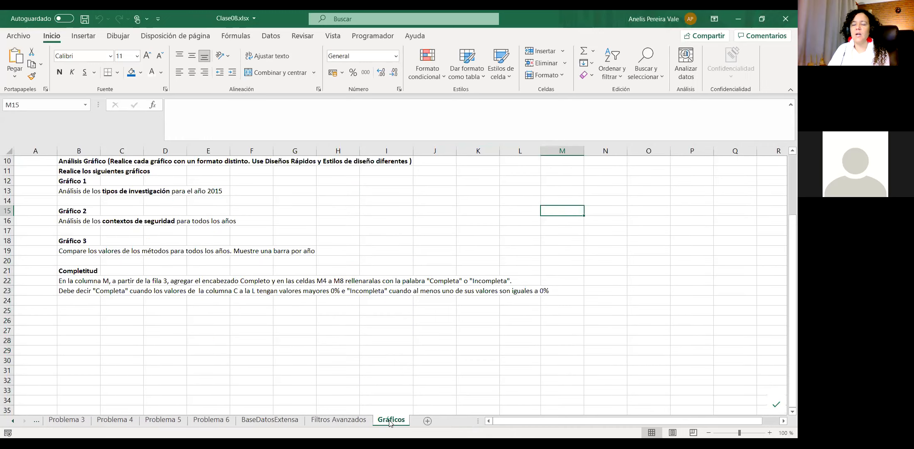
Step: Review the data table and chart tasks on the Gráficos sheet and the filter criteria on the Filtros Avanzados sheet
{"action": "scroll", "coordinate": [181, 214], "scroll_direction": "up", "scroll_amount": 1}
{"action": "scroll", "coordinate": [180, 214], "scroll_direction": "up", "scroll_amount": 3}
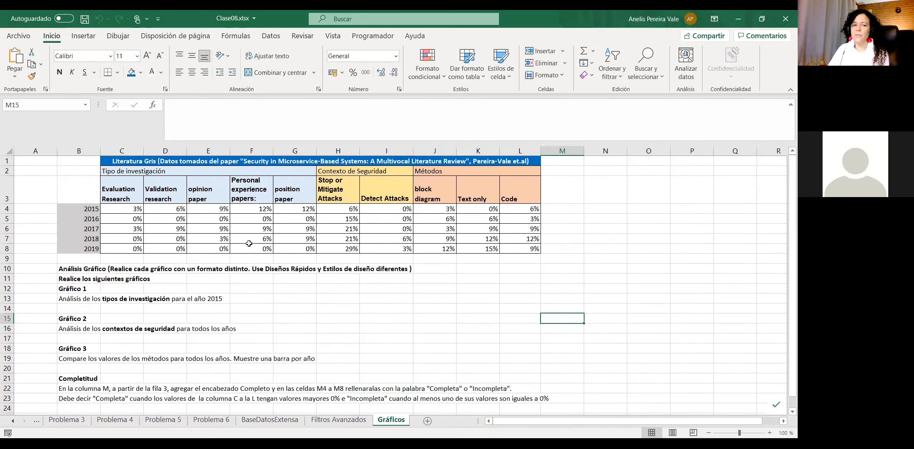
{"action": "left_click", "coordinate": [343, 420]}
{"action": "left_click", "coordinate": [124, 189]}
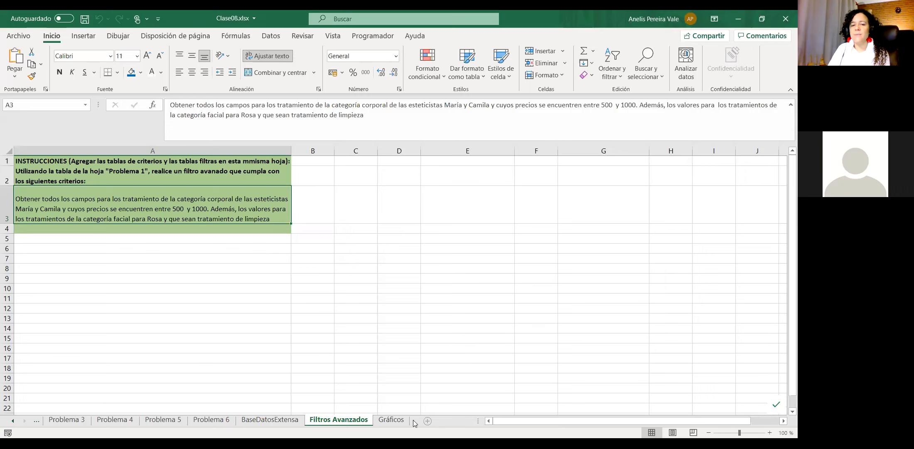
{"action": "left_click", "coordinate": [392, 420]}
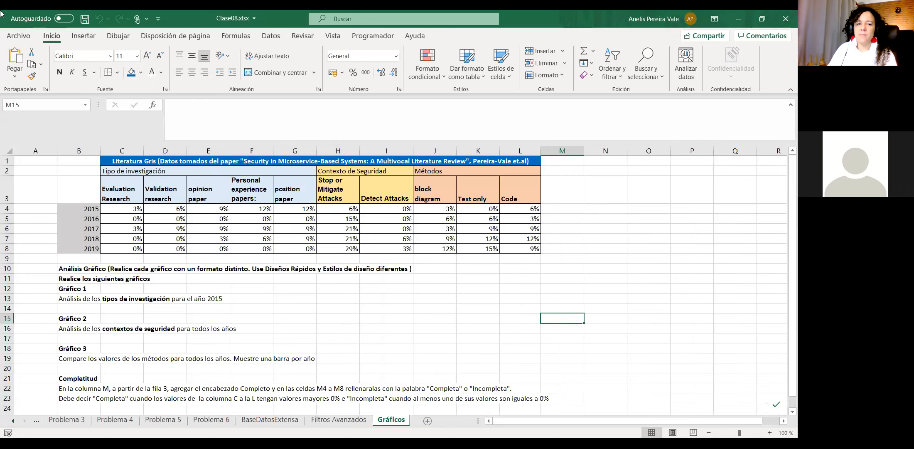
Step: Examine the Literatura Gris table's yearly percentages and its headings for research types, security contexts and methods
{"action": "left_click_drag", "start_coordinate": [114, 204], "coordinate": [526, 248]}
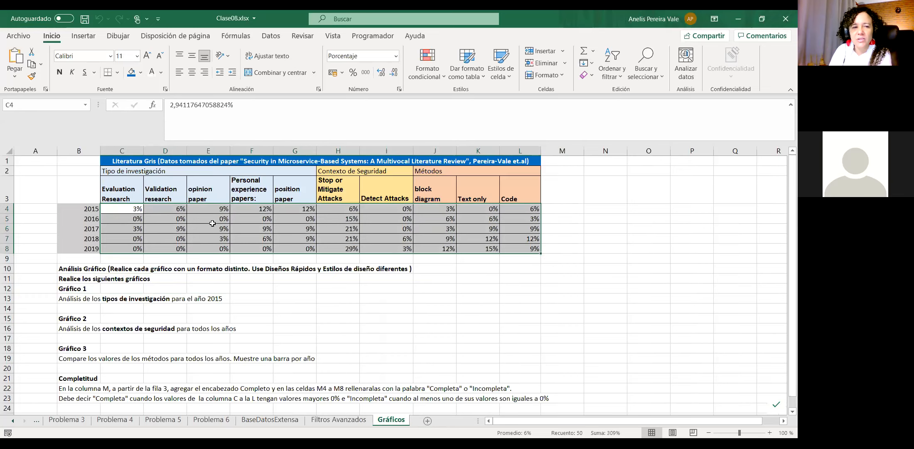
{"action": "left_click", "coordinate": [167, 221]}
{"action": "left_click", "coordinate": [131, 210]}
{"action": "left_click", "coordinate": [129, 218]}
{"action": "left_click", "coordinate": [129, 228]}
{"action": "left_click", "coordinate": [133, 248]}
{"action": "left_click", "coordinate": [201, 219]}
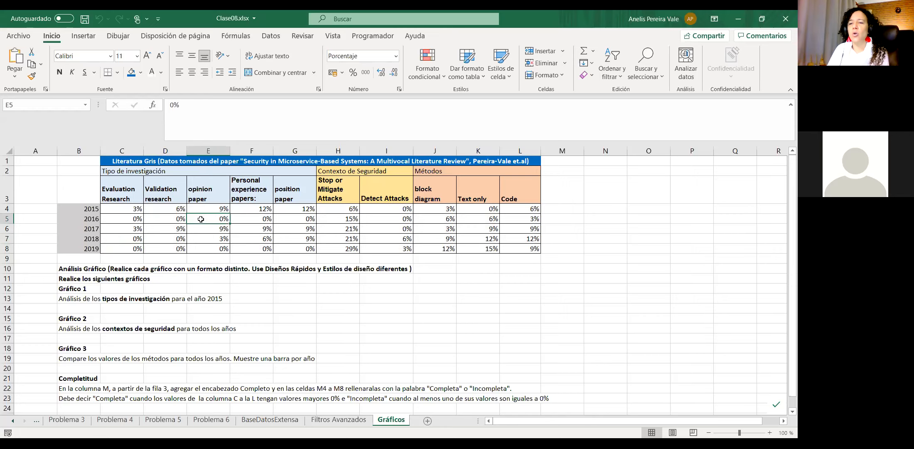
{"action": "left_click", "coordinate": [91, 186]}
{"action": "left_click_drag", "start_coordinate": [91, 186], "coordinate": [432, 249]}
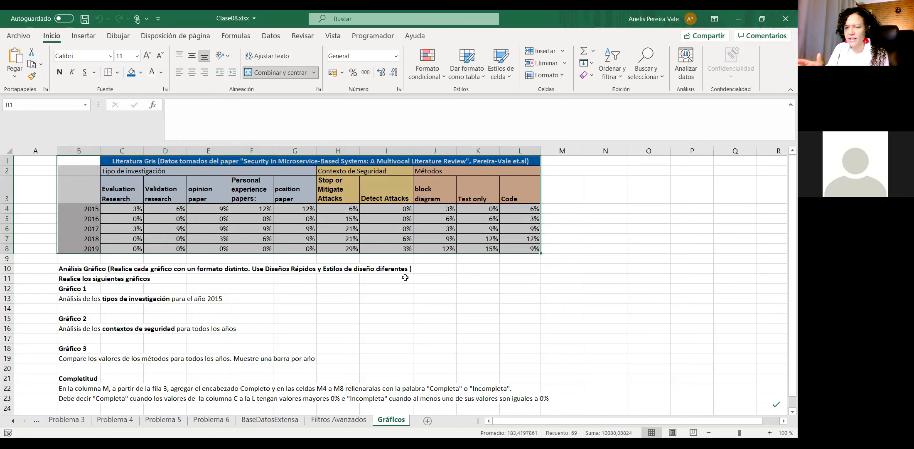
{"action": "left_click", "coordinate": [405, 218]}
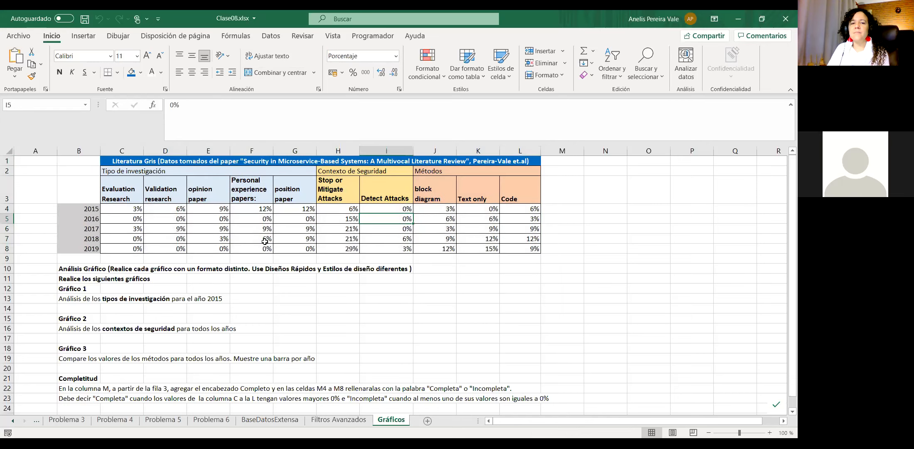
Step: Compare the research-type headings and 2015 values with the Gráfico 1, 2, 3 and Completitud instructions below the table
{"action": "left_click_drag", "start_coordinate": [110, 185], "coordinate": [348, 208]}
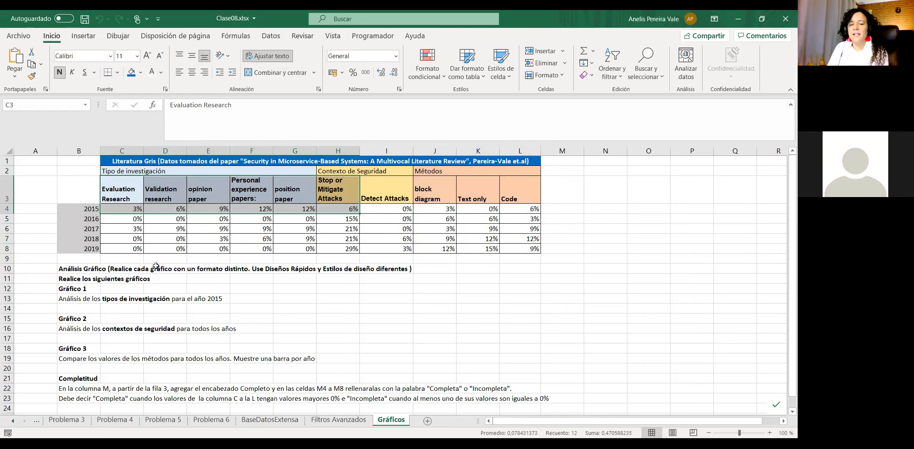
{"action": "left_click_drag", "start_coordinate": [148, 218], "coordinate": [506, 250]}
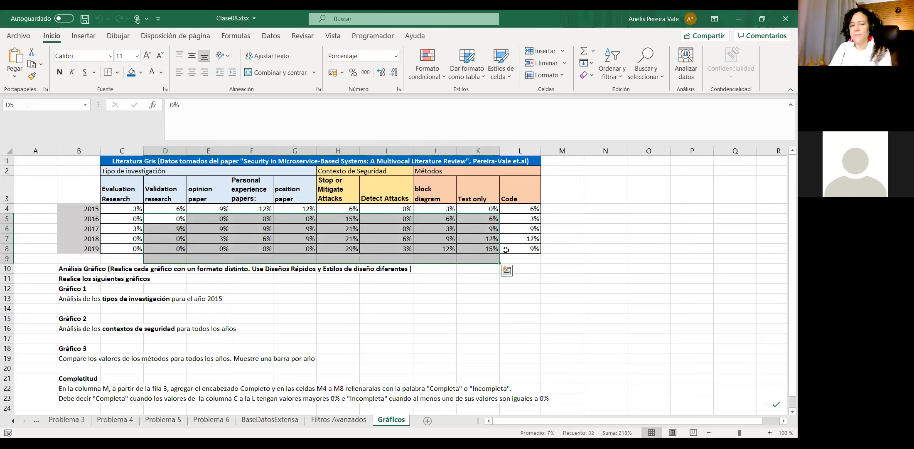
{"action": "left_click", "coordinate": [208, 317]}
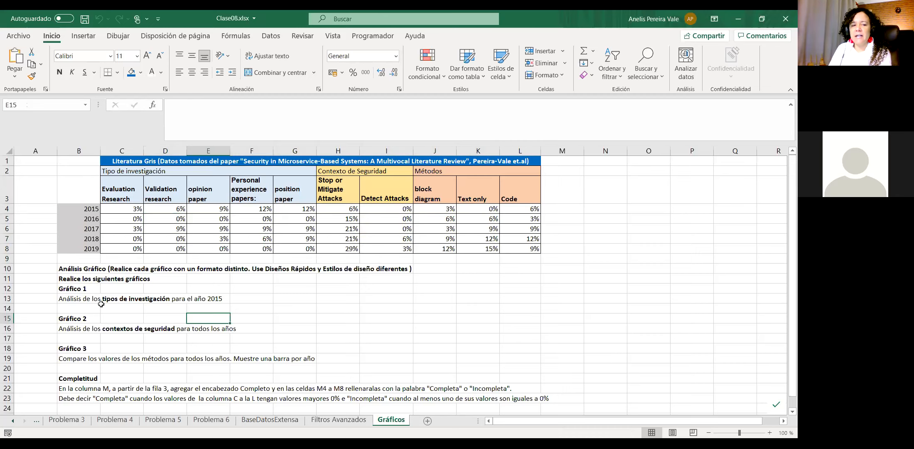
{"action": "left_click_drag", "start_coordinate": [96, 299], "coordinate": [208, 388]}
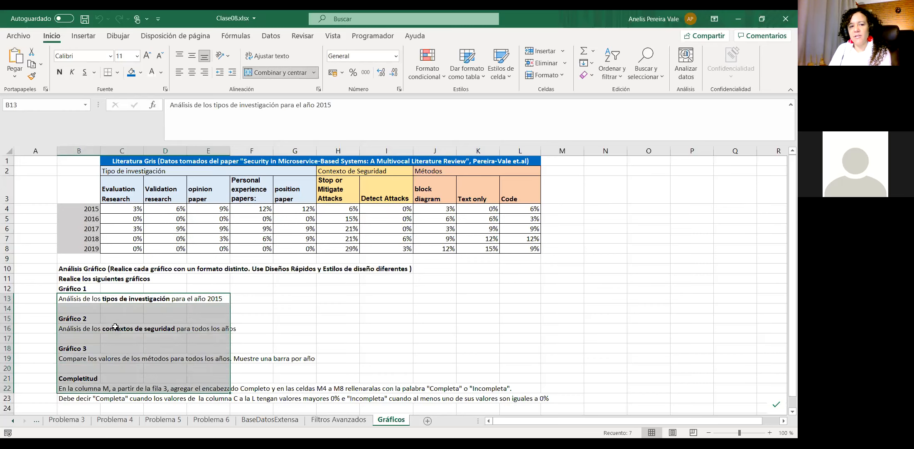
{"action": "left_click", "coordinate": [127, 287]}
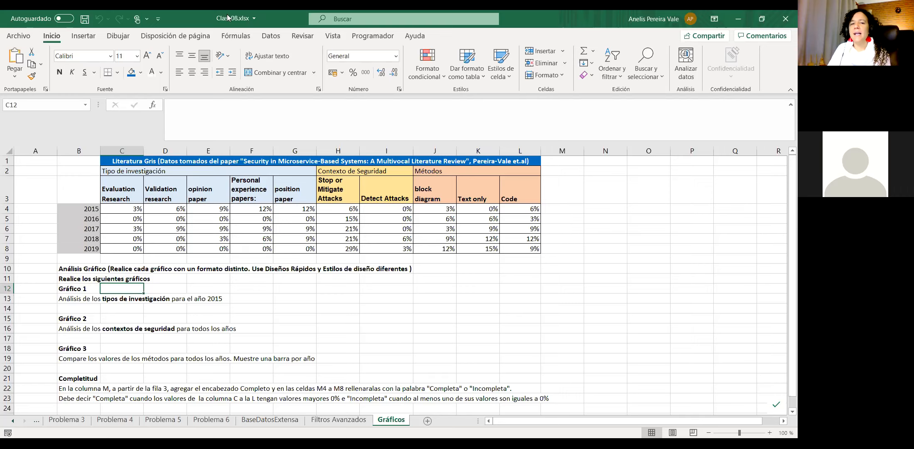
Step: Show the insert commands and circle the Insertar heading and the Gráficos group with blue freehand annotations
{"action": "left_click", "coordinate": [79, 37]}
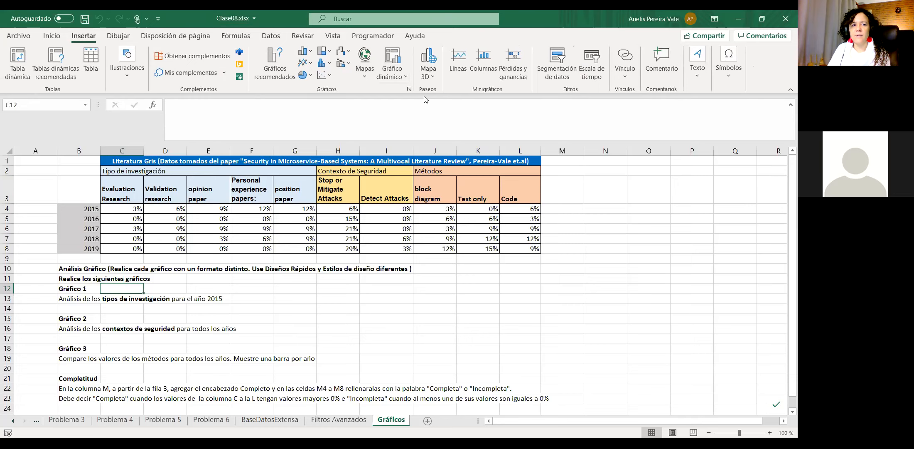
{"action": "left_click", "coordinate": [203, 24]}
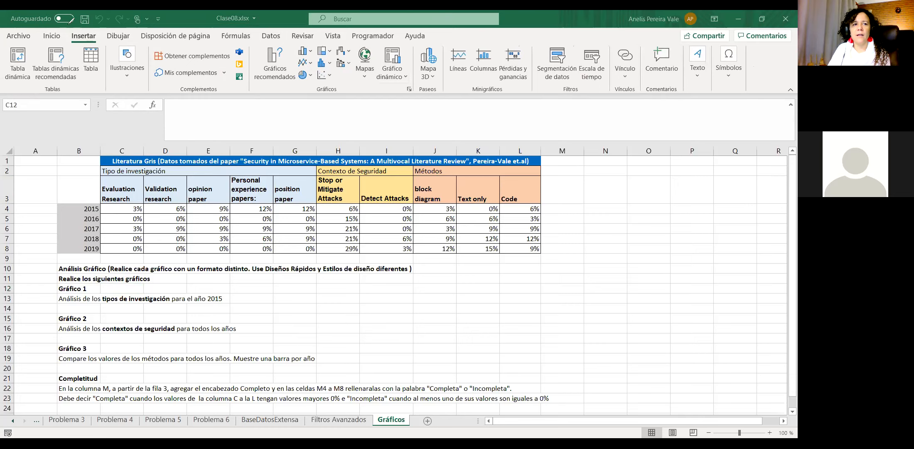
{"action": "mouse_move", "coordinate": [66, 25]}
{"action": "left_mouse_down"}
{"action": "mouse_move", "coordinate": [74, 43]}
{"action": "mouse_move", "coordinate": [99, 48]}
{"action": "mouse_move", "coordinate": [68, 24]}
{"action": "left_mouse_up"}
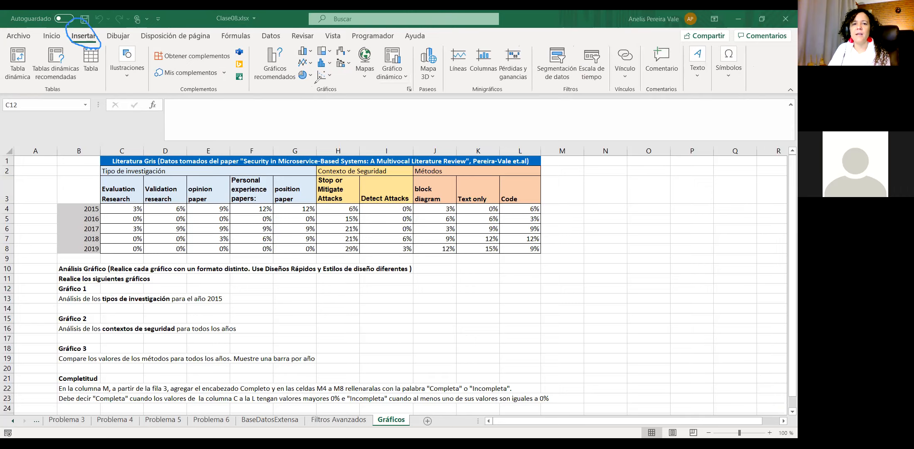
{"action": "mouse_move", "coordinate": [312, 82]}
{"action": "left_mouse_down"}
{"action": "mouse_move", "coordinate": [307, 93]}
{"action": "mouse_move", "coordinate": [312, 71]}
{"action": "left_mouse_up"}
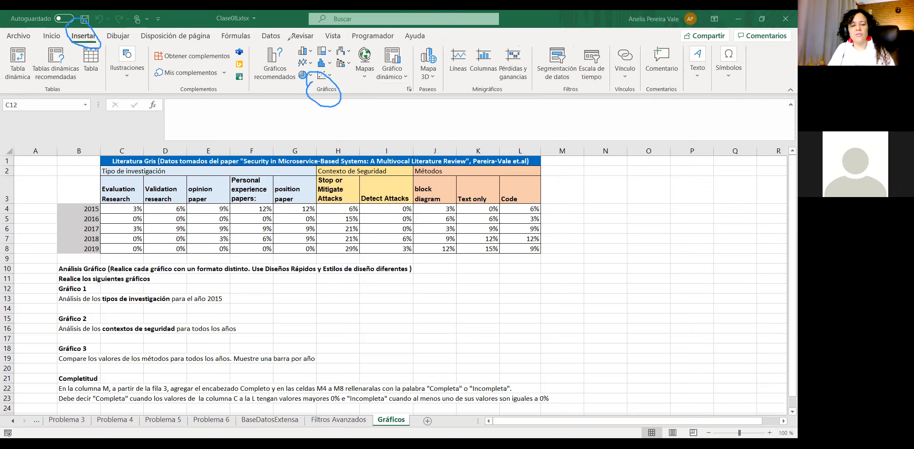
{"action": "mouse_move", "coordinate": [261, 20]}
{"action": "left_mouse_down"}
{"action": "mouse_move", "coordinate": [276, 84]}
{"action": "mouse_move", "coordinate": [369, 105]}
{"action": "mouse_move", "coordinate": [413, 66]}
{"action": "mouse_move", "coordinate": [291, 12]}
{"action": "mouse_move", "coordinate": [263, 19]}
{"action": "left_mouse_up"}
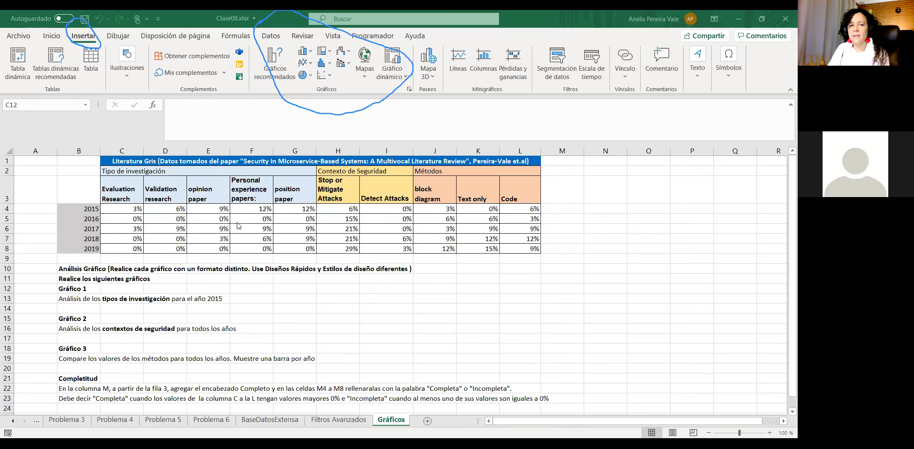
Step: Preview the recommended charts for the 2015 values in C4:E4, dismiss them, and look at the available pie chart types
{"action": "left_click", "coordinate": [125, 171]}
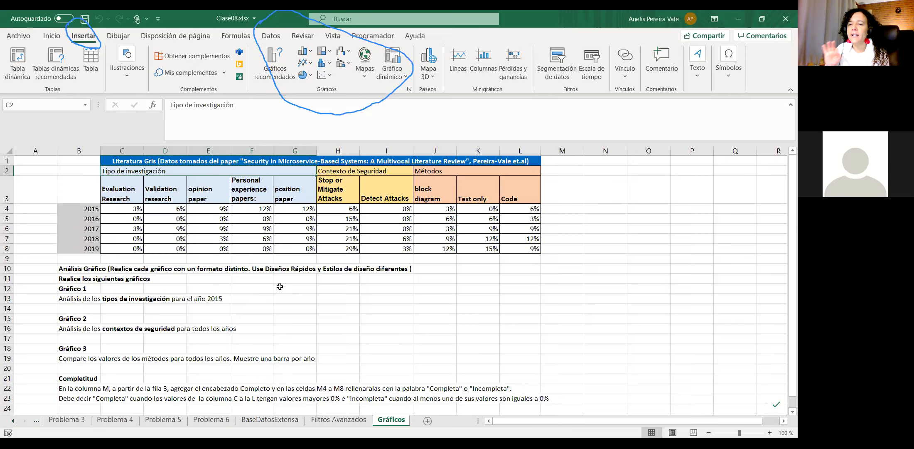
{"action": "left_click_drag", "start_coordinate": [114, 210], "coordinate": [210, 212]}
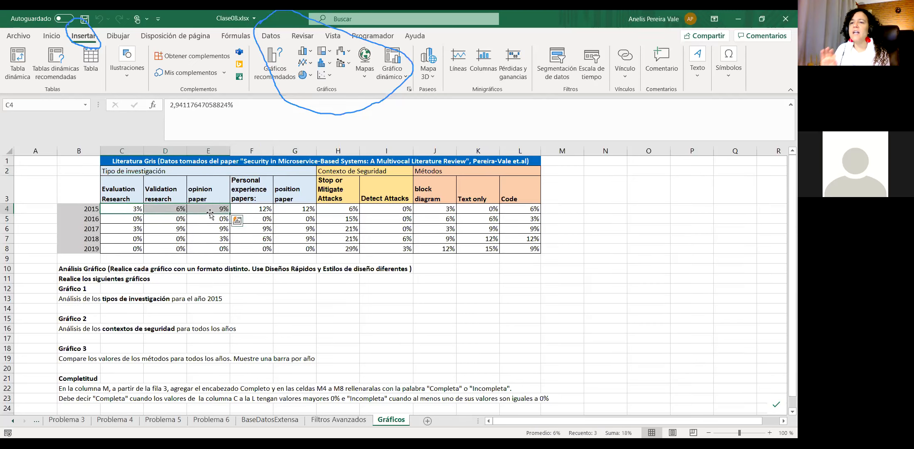
{"action": "left_click", "coordinate": [242, 286]}
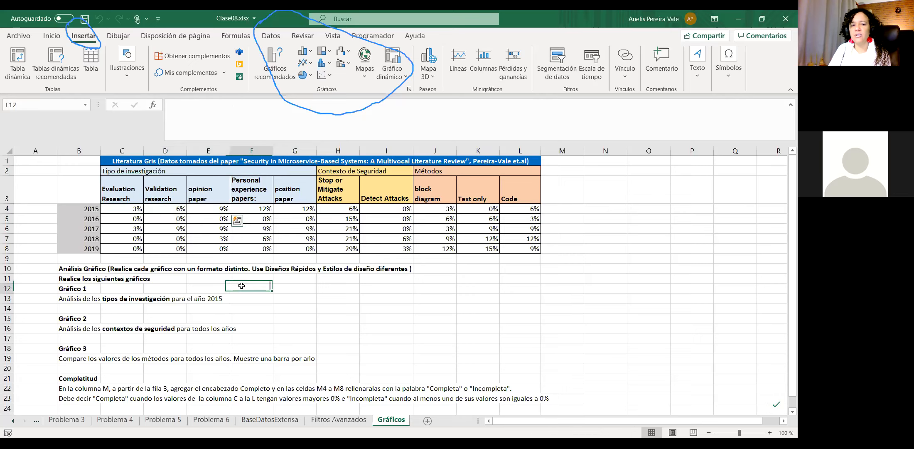
{"action": "left_click", "coordinate": [113, 208]}
{"action": "left_click_drag", "start_coordinate": [81, 210], "coordinate": [199, 210]}
{"action": "left_click", "coordinate": [121, 207]}
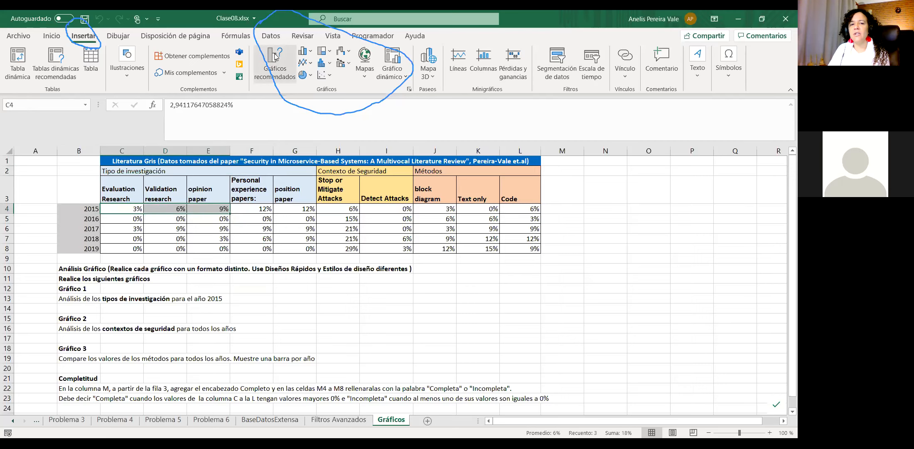
{"action": "left_click", "coordinate": [276, 57]}
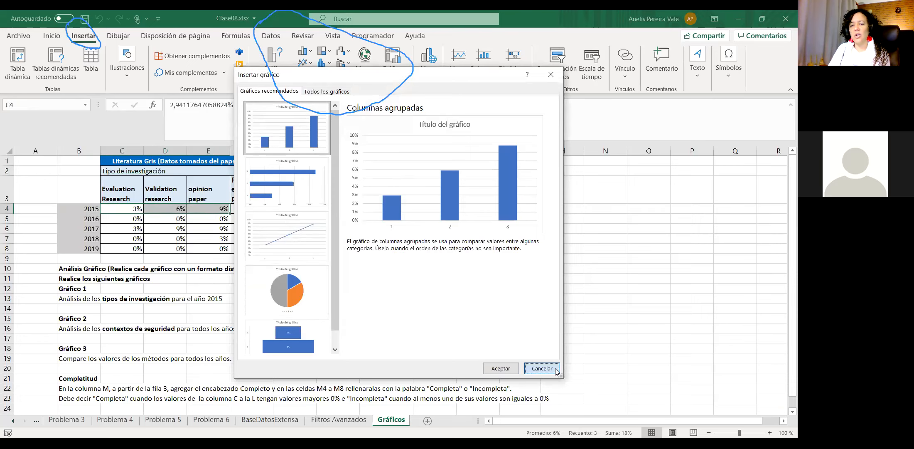
{"action": "key", "text": "Escape"}
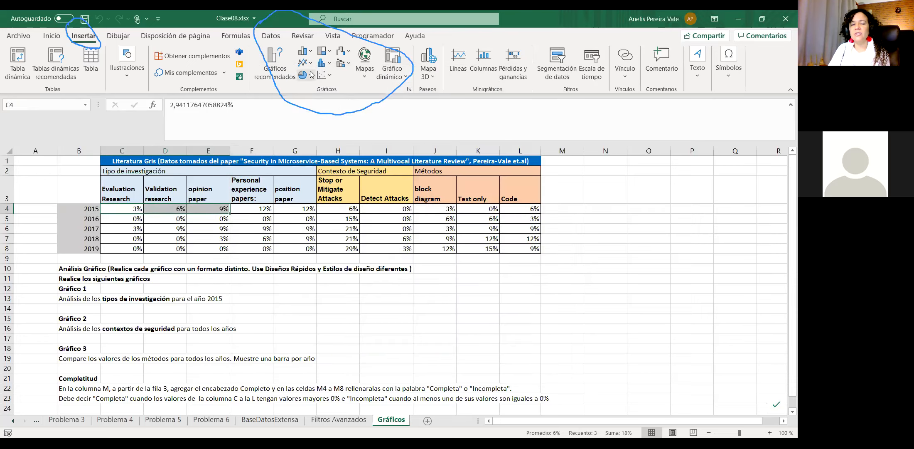
{"action": "left_click", "coordinate": [312, 75]}
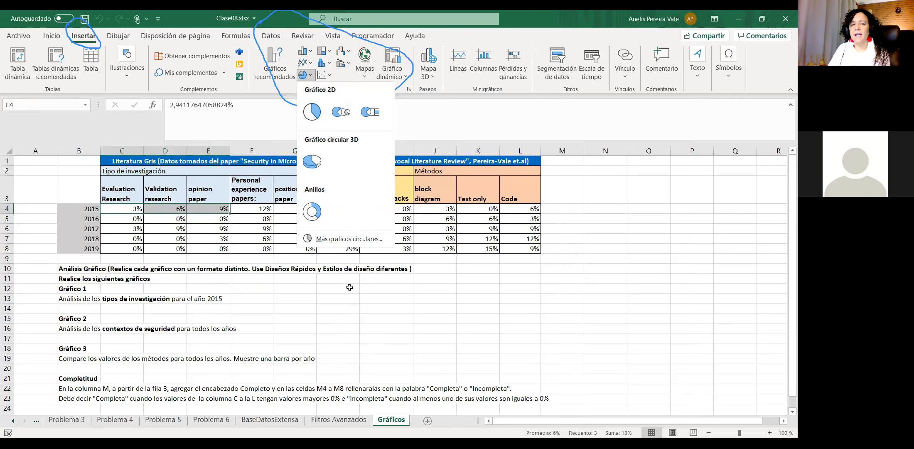
Step: Insert a blank pie chart from the empty cells H12:H13 and move it up over the data table
{"action": "left_click_drag", "start_coordinate": [348, 295], "coordinate": [346, 290]}
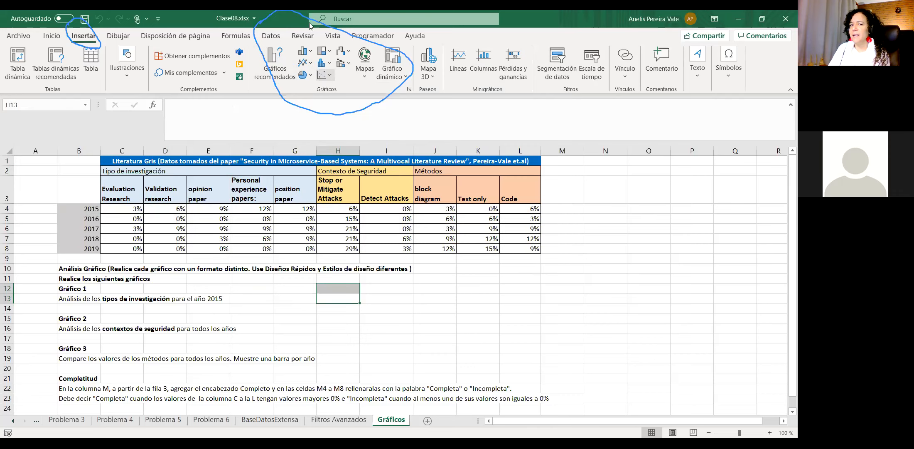
{"action": "left_click", "coordinate": [304, 79]}
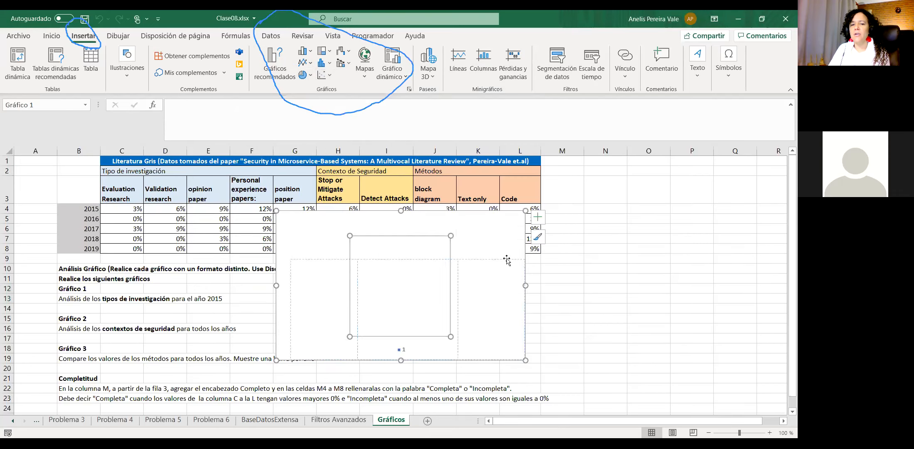
{"action": "mouse_move", "coordinate": [463, 229]}
{"action": "left_mouse_down"}
{"action": "mouse_move", "coordinate": [543, 268]}
{"action": "mouse_move", "coordinate": [489, 185]}
{"action": "mouse_move", "coordinate": [470, 174]}
{"action": "mouse_move", "coordinate": [489, 186]}
{"action": "left_mouse_up"}
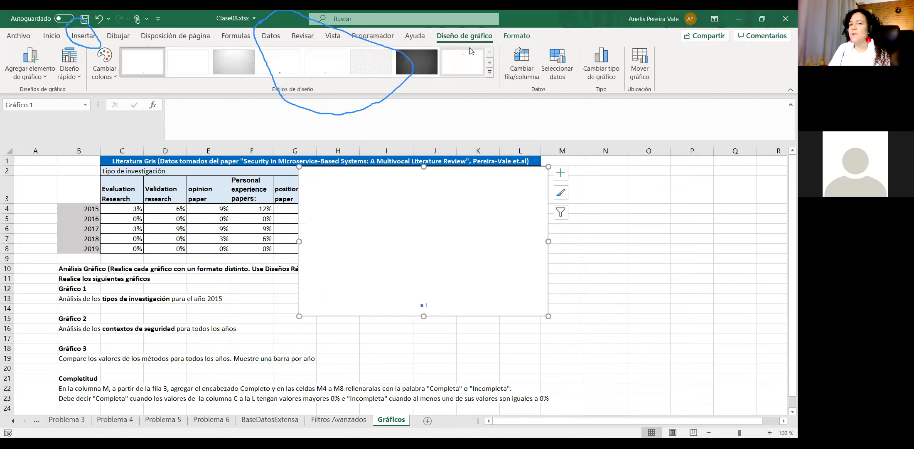
Step: Set the pie chart's data range to the 2015 research-type values in C4:E4
{"action": "left_click", "coordinate": [520, 38]}
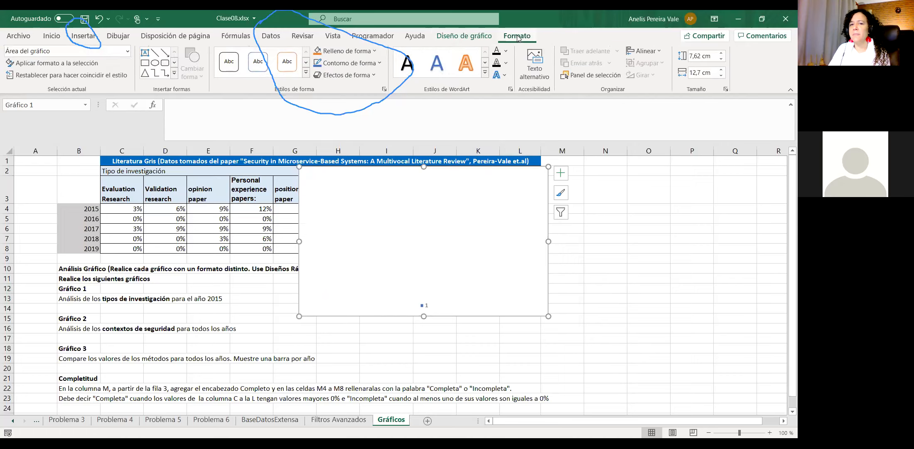
{"action": "left_click", "coordinate": [474, 40]}
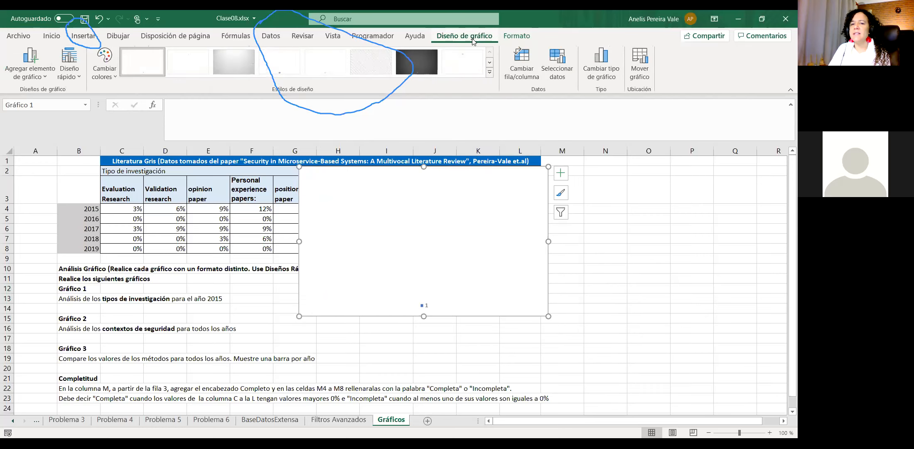
{"action": "left_click", "coordinate": [553, 70]}
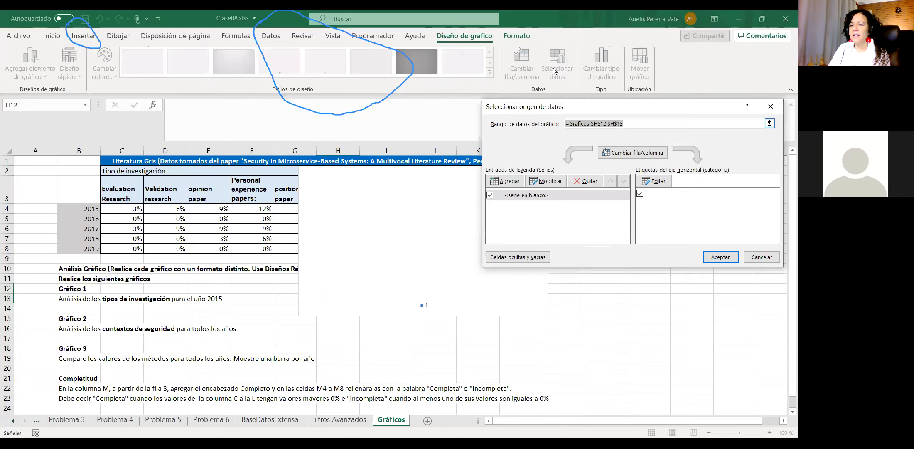
{"action": "left_click", "coordinate": [769, 123]}
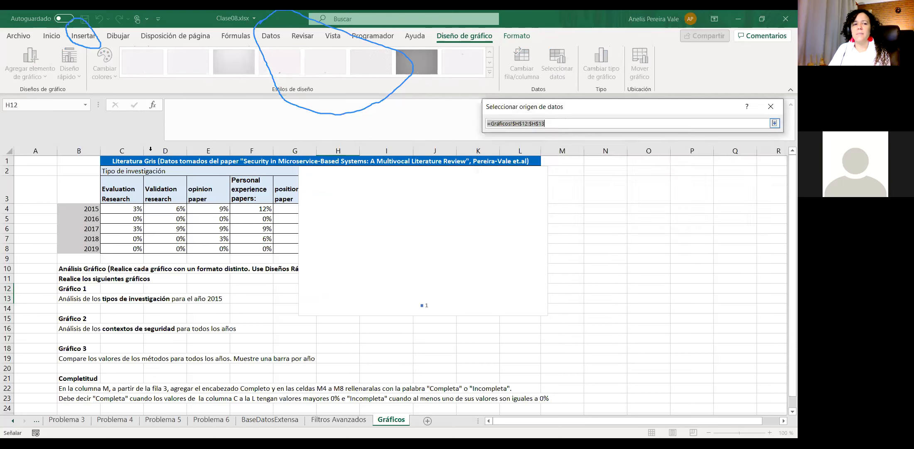
{"action": "left_click_drag", "start_coordinate": [120, 207], "coordinate": [151, 209]}
{"action": "left_click_drag", "start_coordinate": [223, 209], "coordinate": [224, 209]}
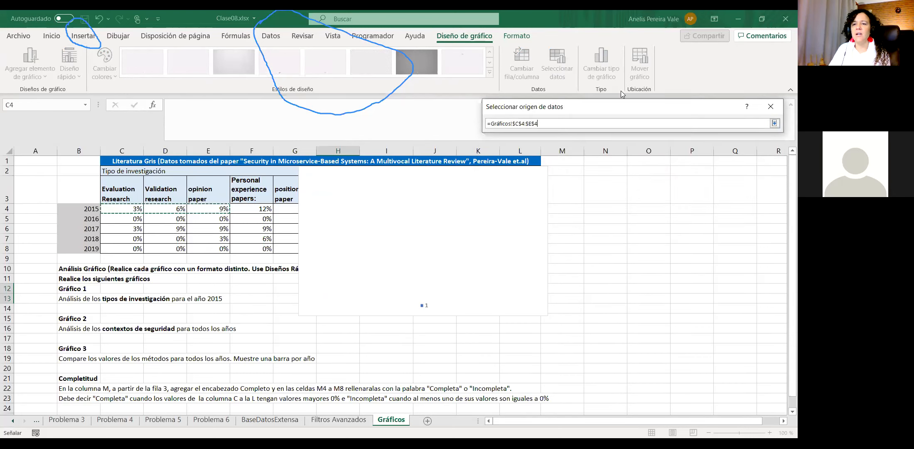
{"action": "key", "text": "Return"}
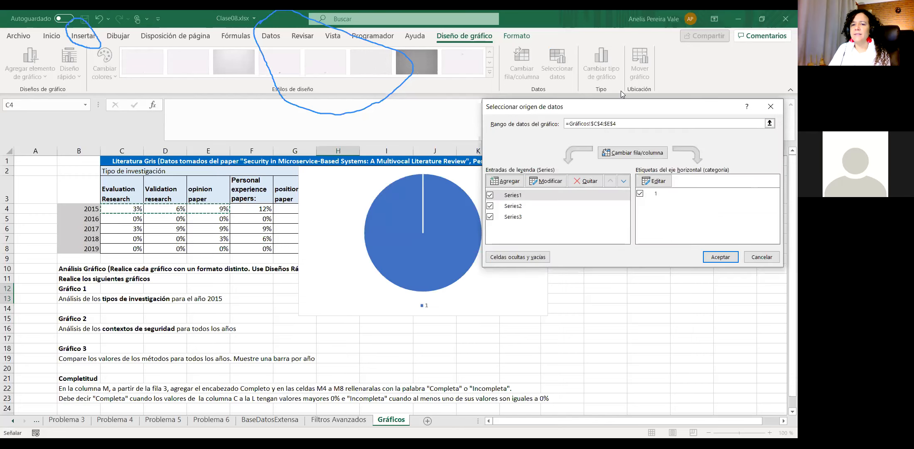
{"action": "left_click_drag", "start_coordinate": [733, 109], "coordinate": [621, 91]}
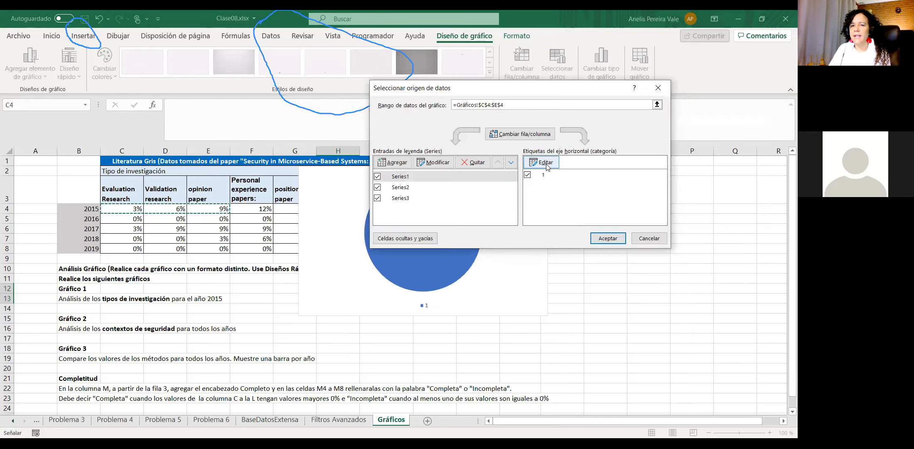
{"action": "left_click", "coordinate": [608, 237]}
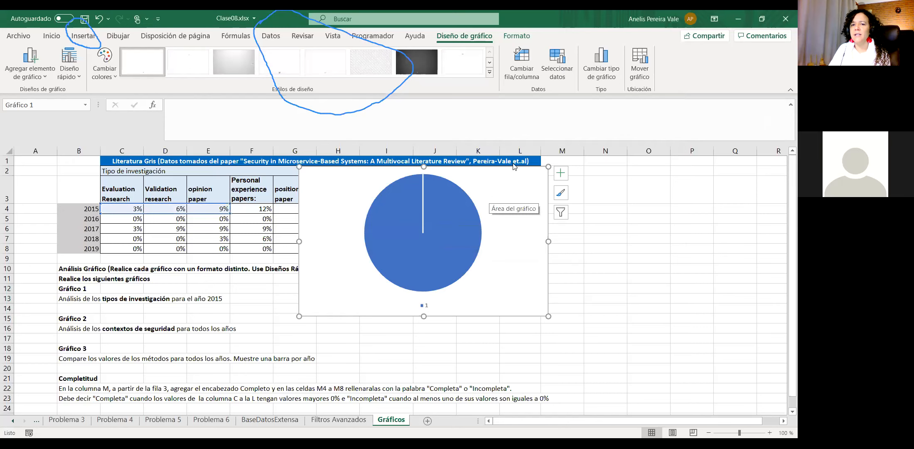
Step: Switch the pie chart's rows and columns, and take the series name from the header cells C3:E3
{"action": "left_click", "coordinate": [518, 134]}
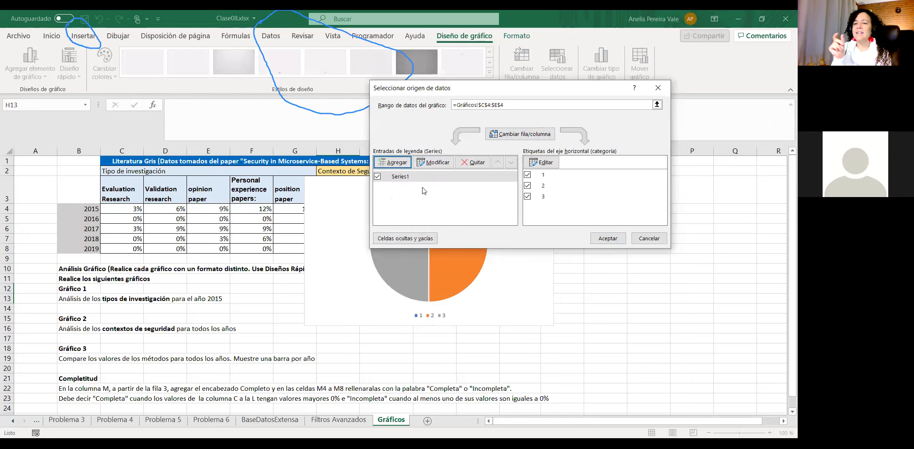
{"action": "left_click", "coordinate": [432, 167]}
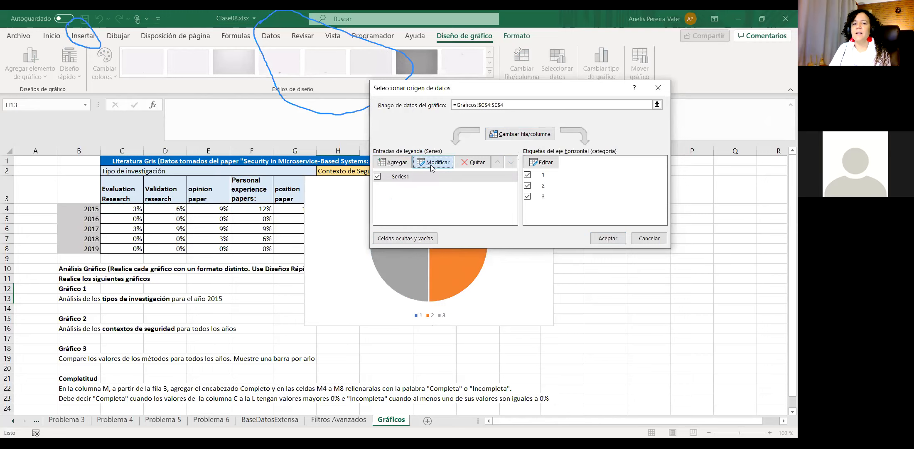
{"action": "left_click", "coordinate": [80, 209]}
{"action": "left_click", "coordinate": [113, 195]}
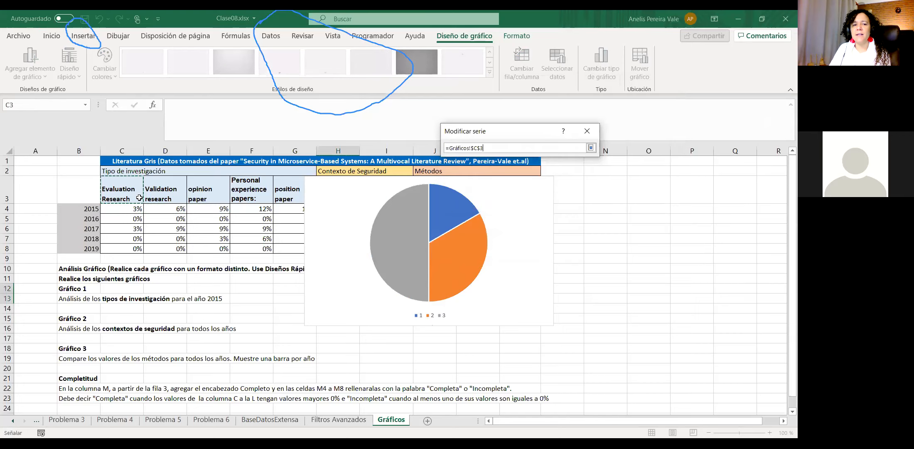
{"action": "left_click_drag", "start_coordinate": [210, 201], "coordinate": [211, 201]}
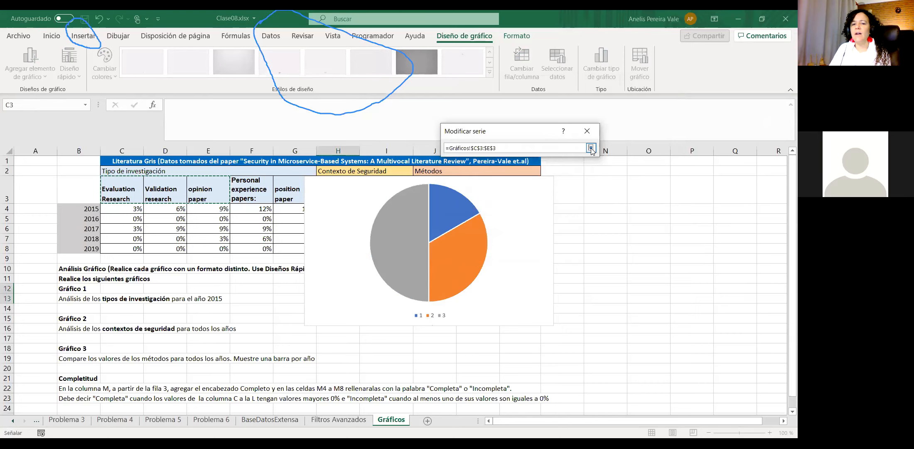
{"action": "left_click", "coordinate": [590, 148]}
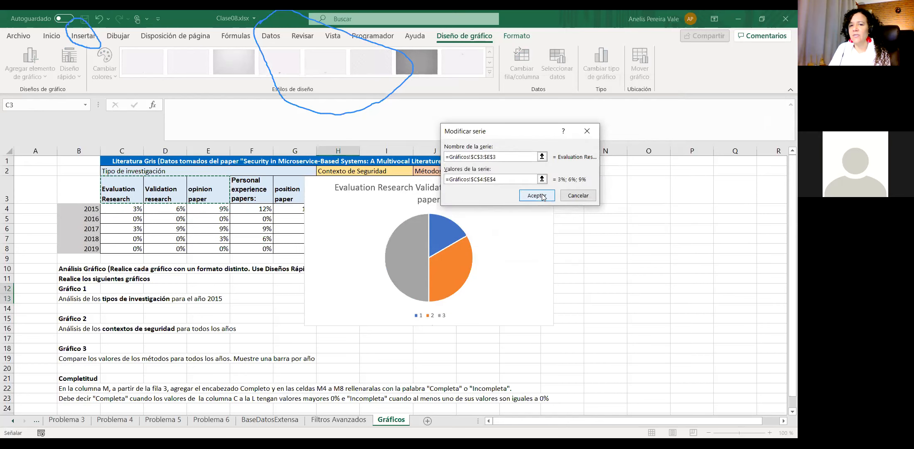
{"action": "left_click", "coordinate": [535, 197]}
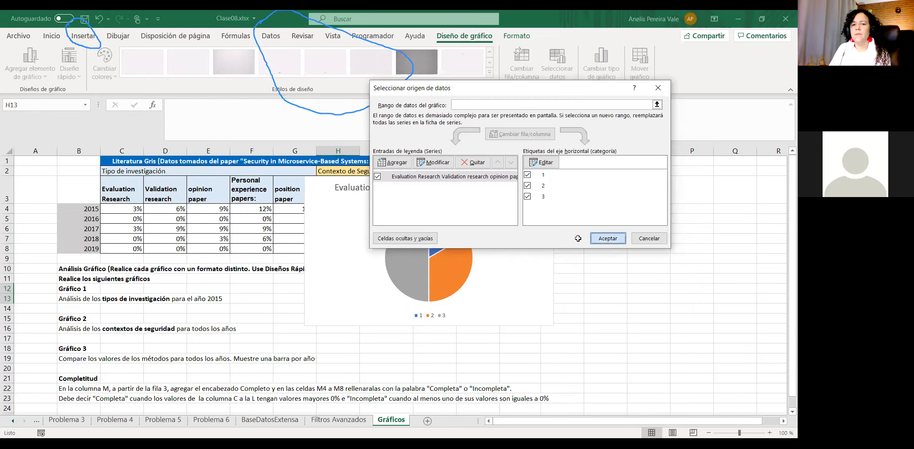
{"action": "key", "text": "Return"}
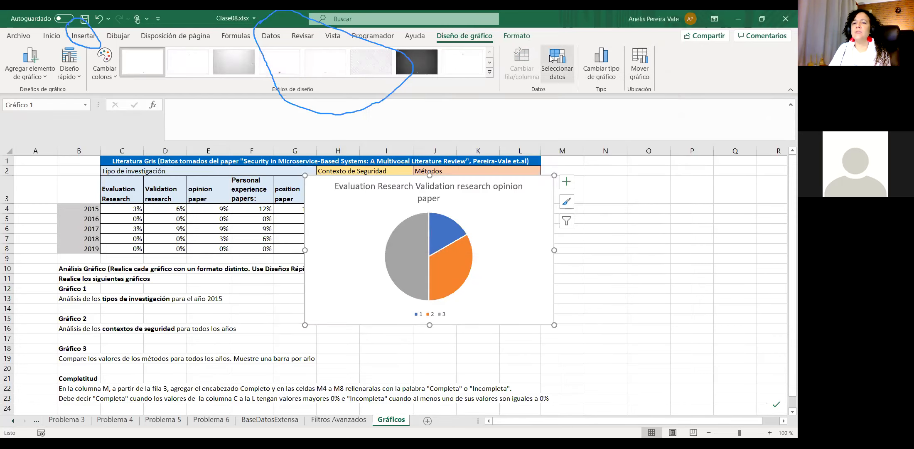
Step: Change the chart's series name reference to the 2015 year cell B4
{"action": "left_click", "coordinate": [565, 61]}
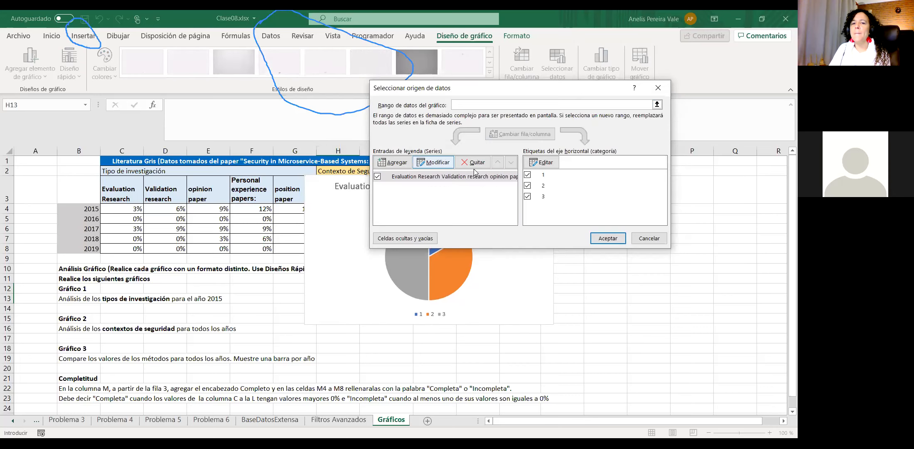
{"action": "left_click", "coordinate": [436, 163]}
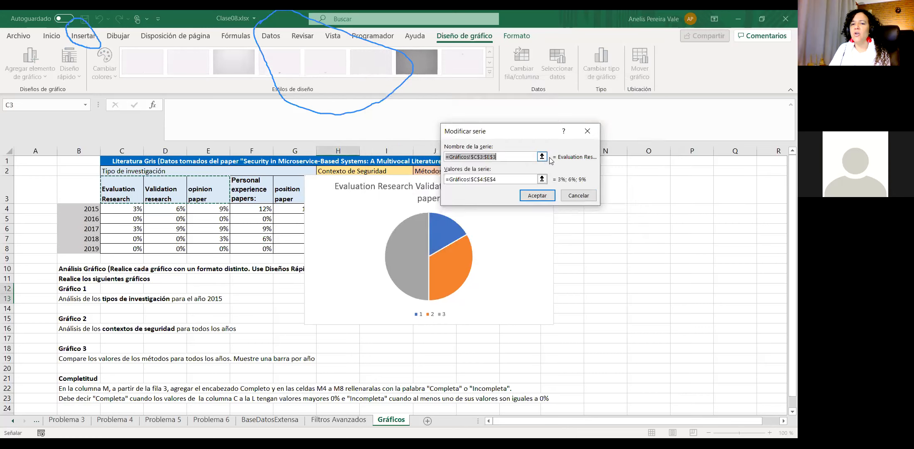
{"action": "left_click", "coordinate": [81, 209]}
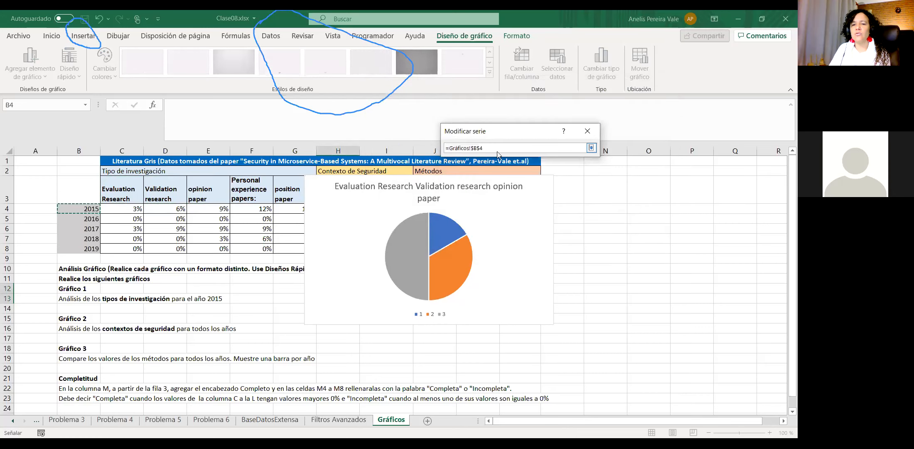
{"action": "left_click", "coordinate": [591, 148]}
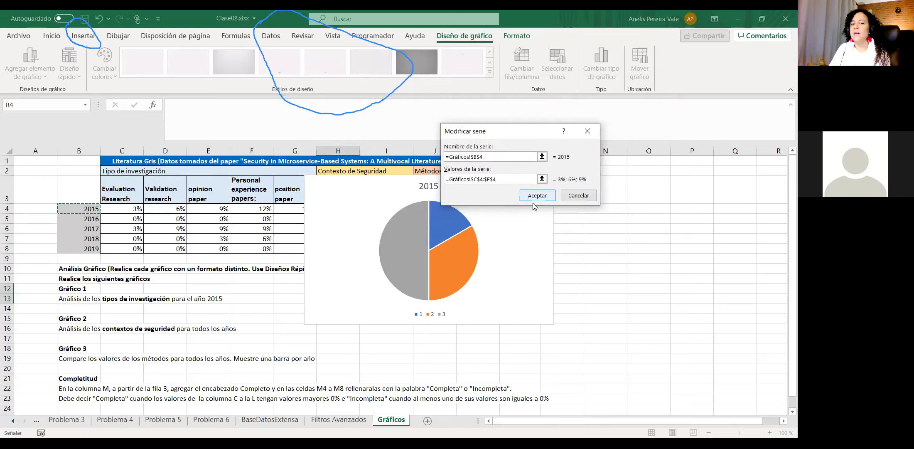
Step: Try the header cells C3:E3 and the two-row range C3:F4 as the series values
{"action": "left_click", "coordinate": [542, 179]}
{"action": "left_click", "coordinate": [121, 192]}
{"action": "left_click_drag", "start_coordinate": [186, 190], "coordinate": [212, 191]}
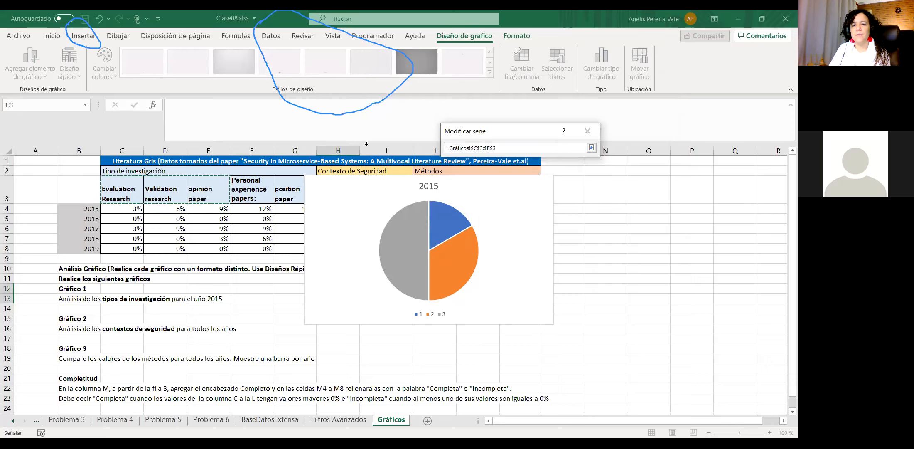
{"action": "left_click", "coordinate": [591, 148]}
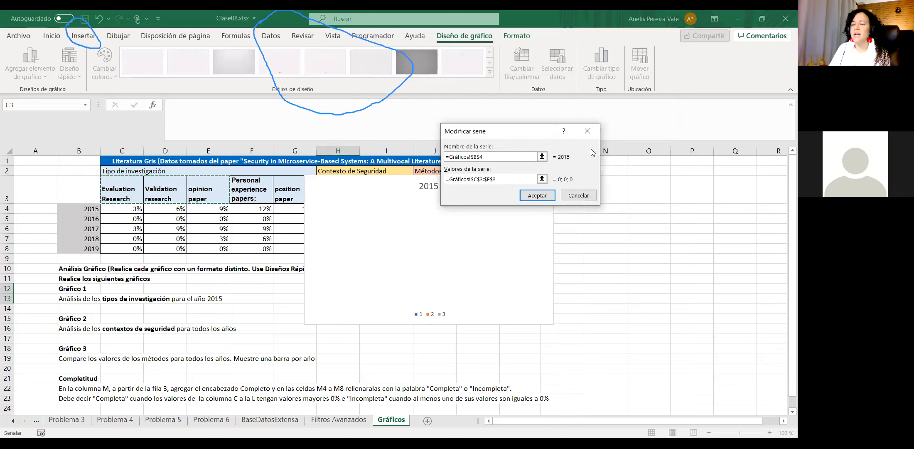
{"action": "left_click", "coordinate": [542, 179]}
{"action": "left_click", "coordinate": [118, 186]}
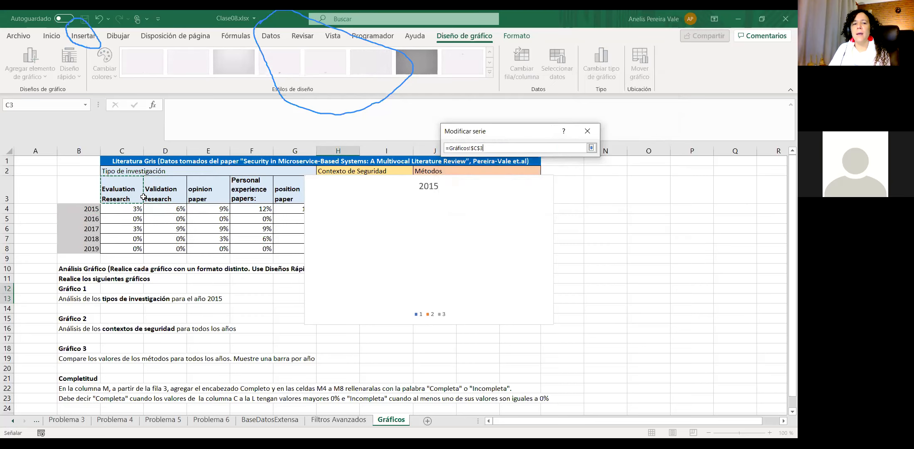
{"action": "left_click_drag", "start_coordinate": [238, 211], "coordinate": [249, 210]}
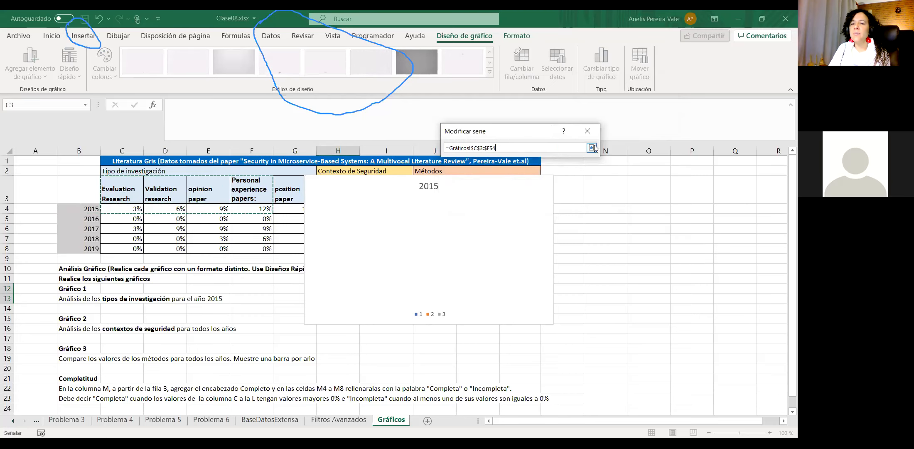
{"action": "left_click", "coordinate": [591, 148]}
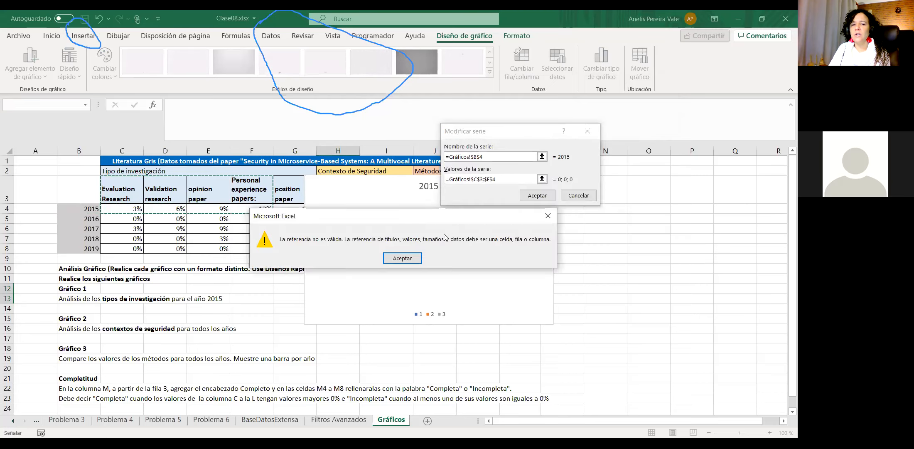
{"action": "left_click", "coordinate": [402, 258]}
Step: Set the 2015 series values to the research-type percentages in C4:F4
{"action": "left_click", "coordinate": [117, 213]}
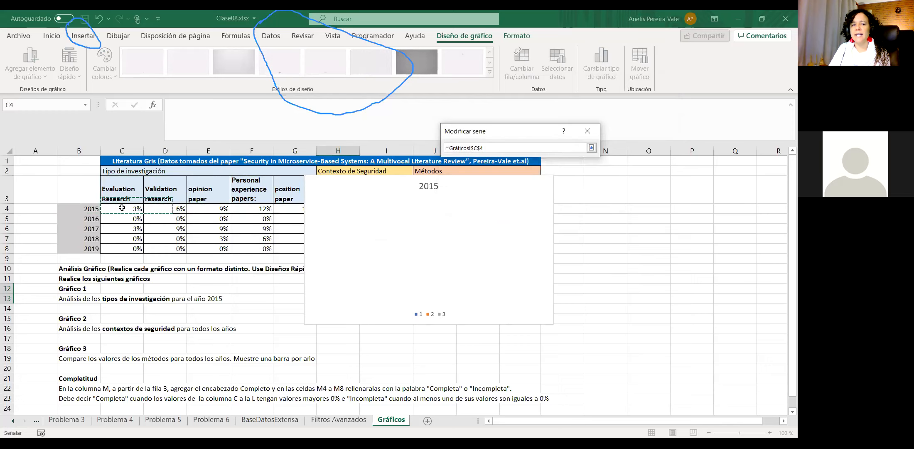
{"action": "left_click_drag", "start_coordinate": [252, 211], "coordinate": [254, 211]}
{"action": "left_click", "coordinate": [592, 148]}
{"action": "left_click", "coordinate": [534, 201]}
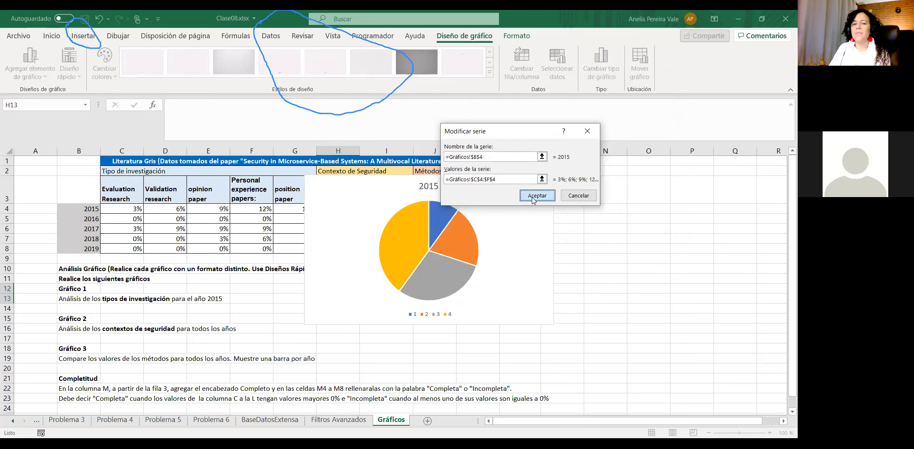
Step: Set the chart's category labels to the research-type headers in C3:E3
{"action": "left_click", "coordinate": [546, 177]}
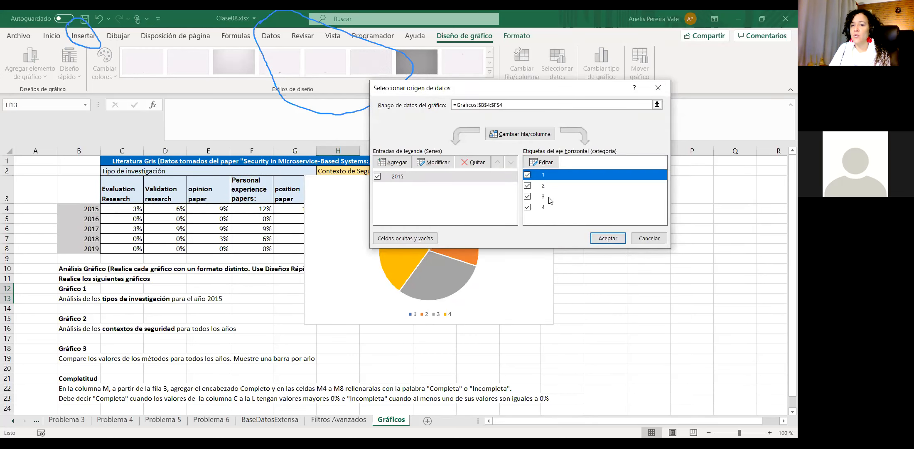
{"action": "left_click", "coordinate": [542, 163]}
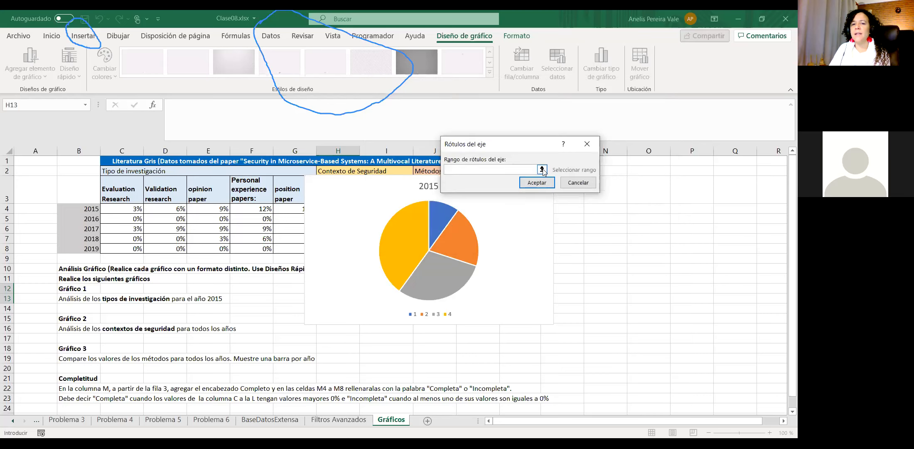
{"action": "left_click", "coordinate": [542, 169]}
{"action": "left_click_drag", "start_coordinate": [121, 193], "coordinate": [225, 188]}
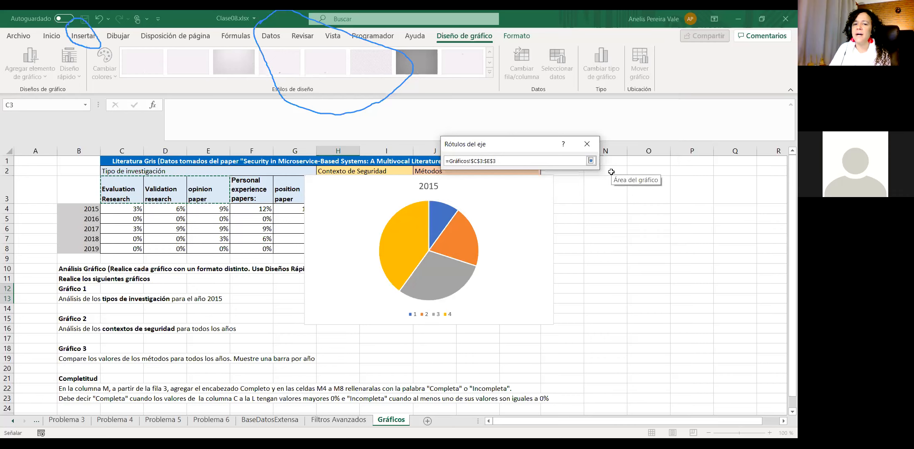
{"action": "left_click", "coordinate": [591, 160]}
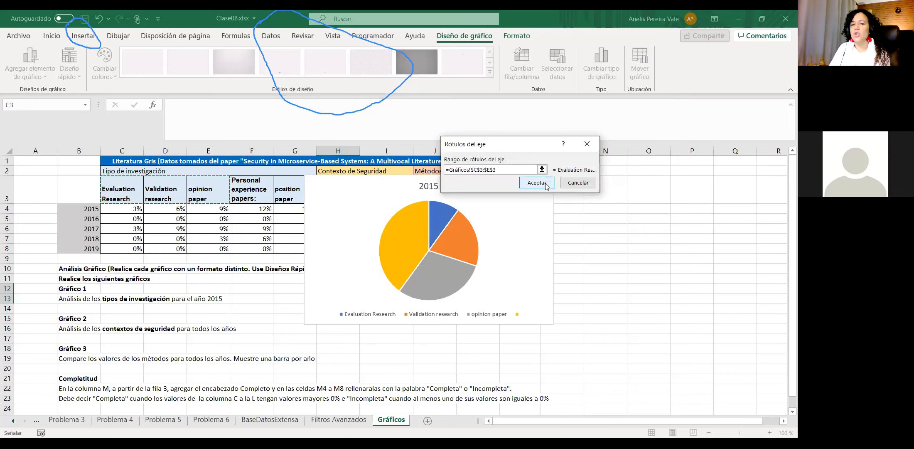
{"action": "left_click", "coordinate": [537, 182]}
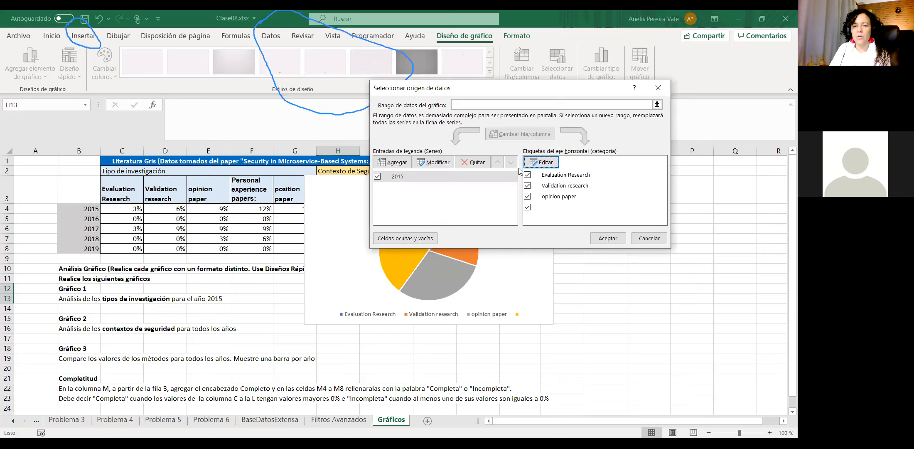
Step: Extend the category labels to the headers in C3:F3 and apply the chart's data source settings
{"action": "left_click", "coordinate": [542, 163]}
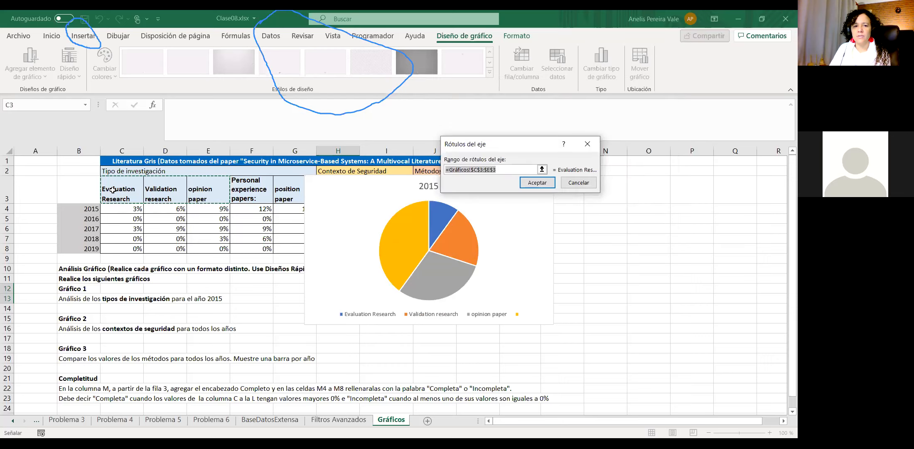
{"action": "left_click_drag", "start_coordinate": [234, 199], "coordinate": [273, 203]}
{"action": "left_click", "coordinate": [537, 183]}
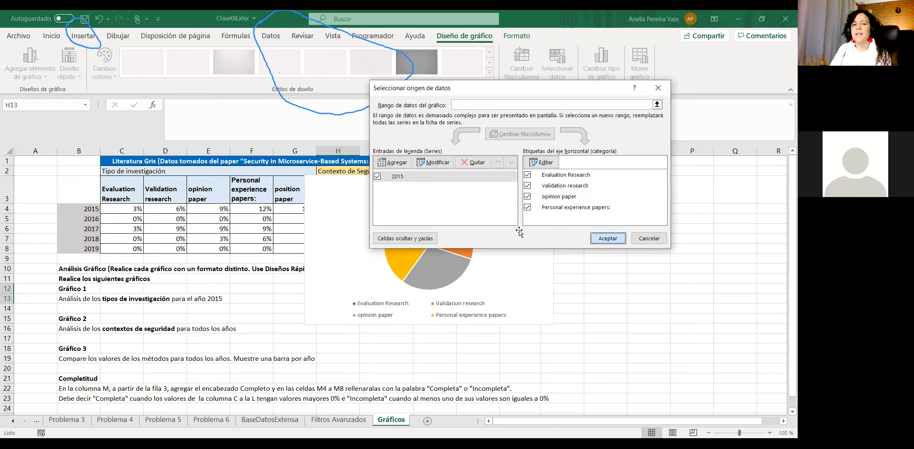
{"action": "left_click", "coordinate": [607, 238]}
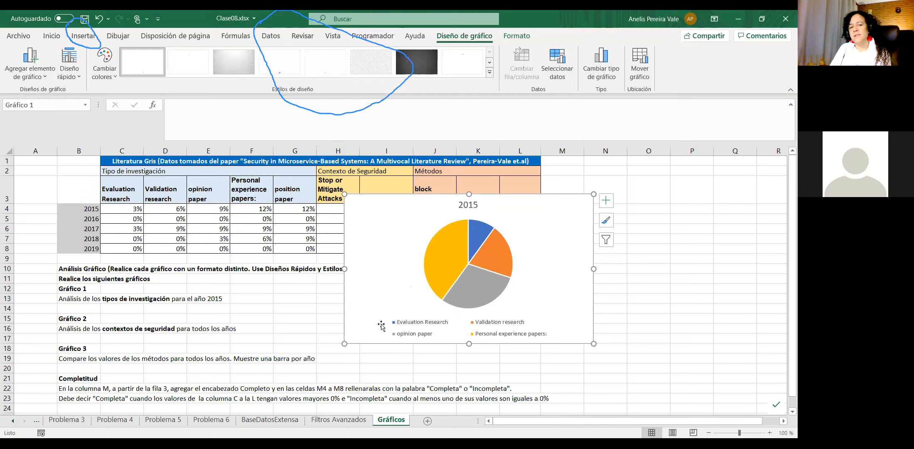
Step: Enlarge the pie chart and position it over the data table, and collapse the formula bar to one line
{"action": "left_click_drag", "start_coordinate": [386, 229], "coordinate": [358, 317]}
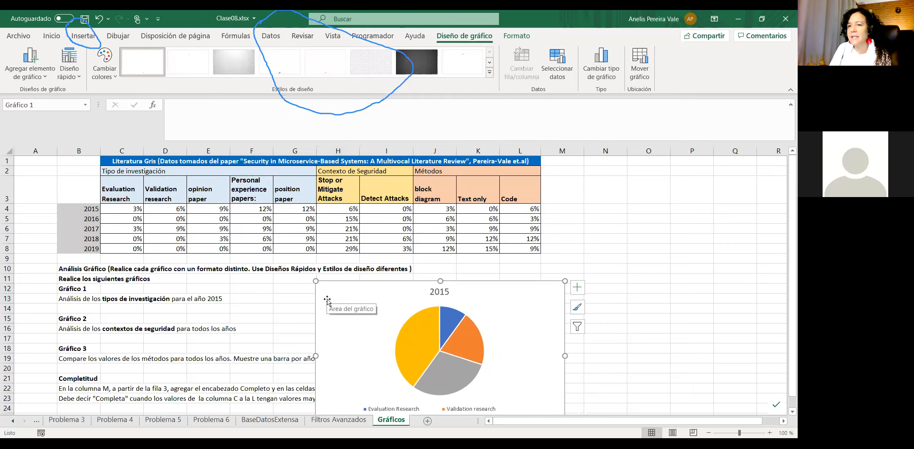
{"action": "left_click_drag", "start_coordinate": [359, 308], "coordinate": [363, 186]}
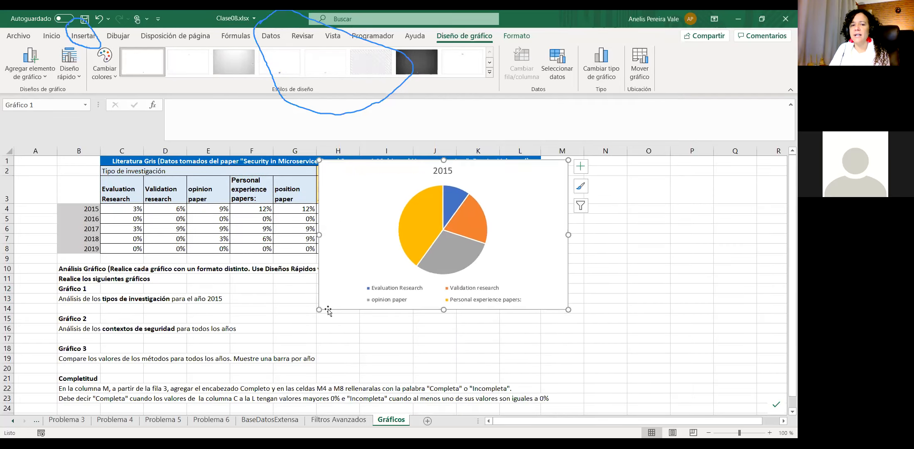
{"action": "left_click_drag", "start_coordinate": [320, 309], "coordinate": [228, 356]}
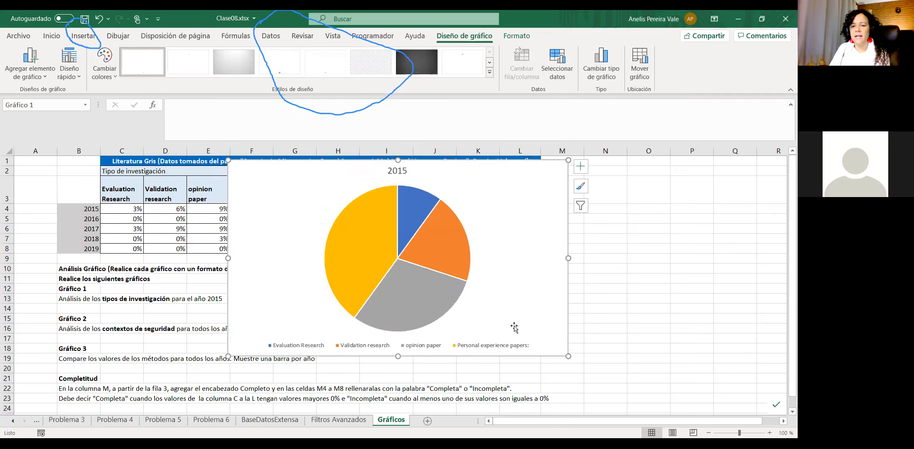
{"action": "left_click_drag", "start_coordinate": [569, 355], "coordinate": [614, 404]}
{"action": "left_click_drag", "start_coordinate": [572, 267], "coordinate": [548, 265]}
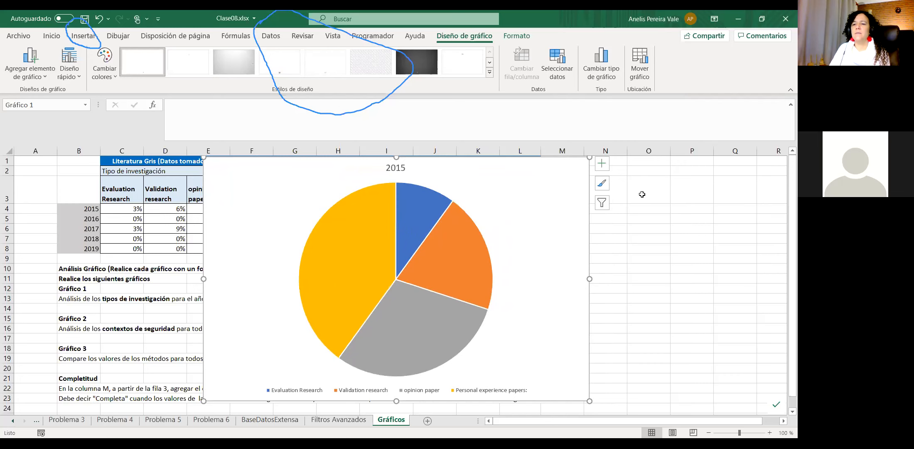
{"action": "left_click", "coordinate": [791, 105]}
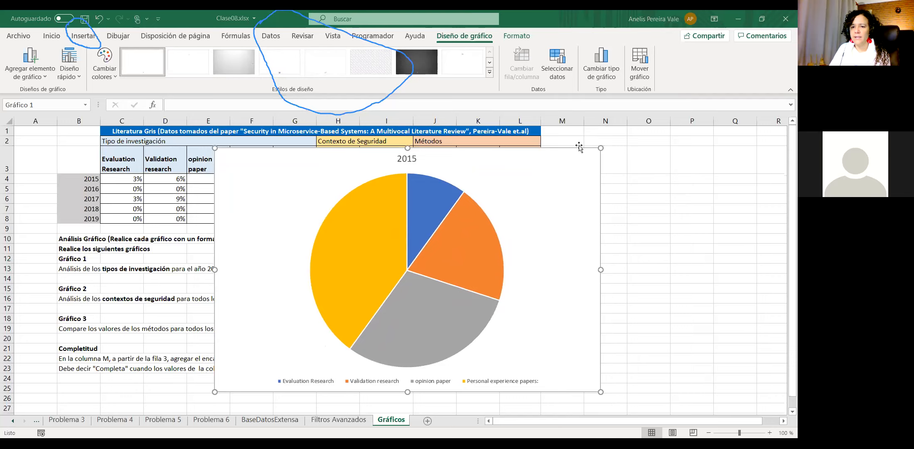
{"action": "left_click", "coordinate": [580, 144]}
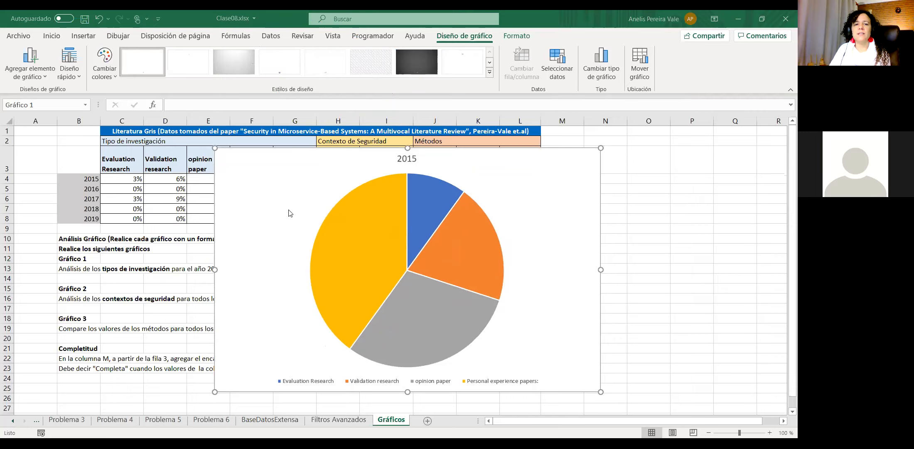
Step: Apply the quick layout that shows the category names inside the pie slices and has no legend
{"action": "left_click", "coordinate": [267, 203]}
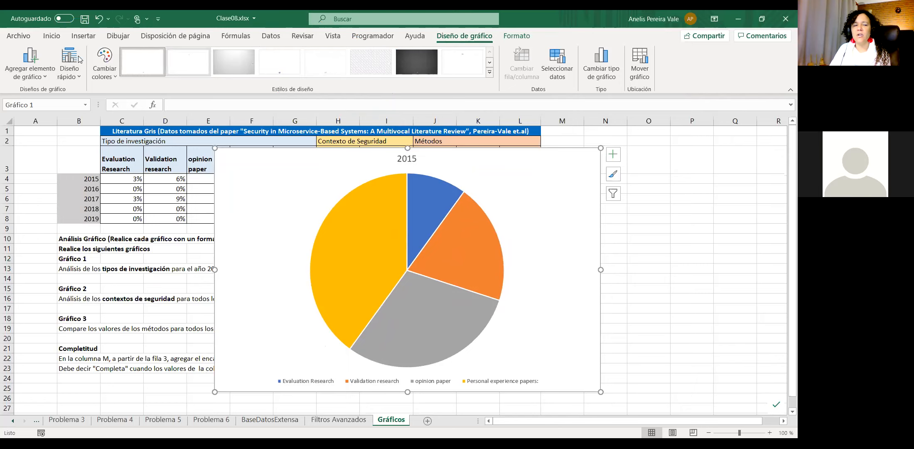
{"action": "left_click", "coordinate": [78, 78]}
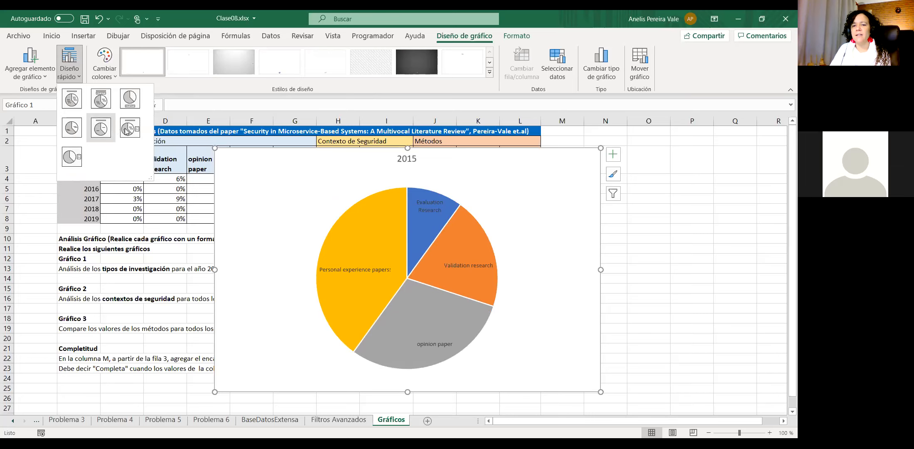
{"action": "left_click", "coordinate": [101, 129]}
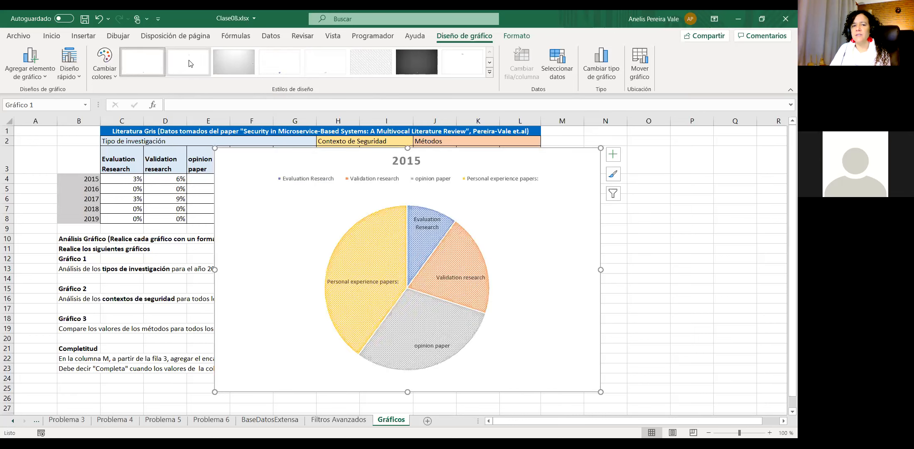
Step: Apply the Estilo 3 chart style, with a grey gradient background and dark percentage labels, and open the chart's filter options
{"action": "left_click", "coordinate": [229, 63]}
{"action": "left_click", "coordinate": [620, 178]}
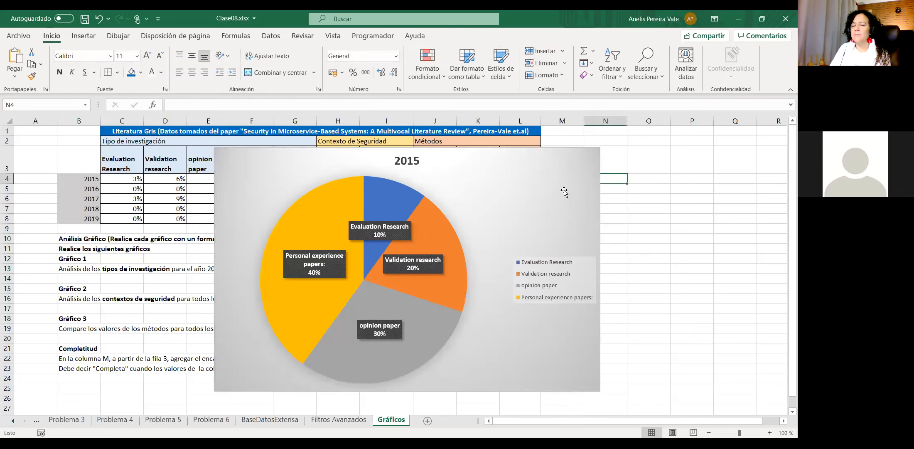
{"action": "left_click", "coordinate": [596, 174]}
{"action": "left_click", "coordinate": [613, 174]}
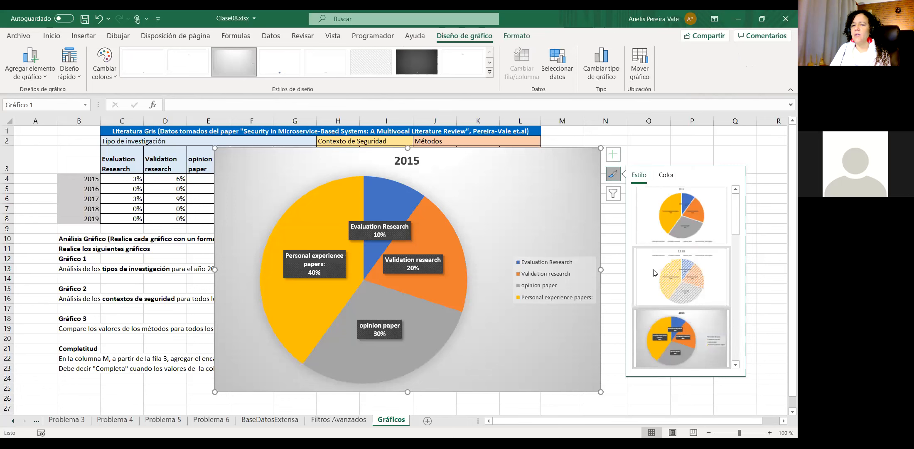
{"action": "left_click", "coordinate": [655, 282]}
{"action": "left_click", "coordinate": [651, 343]}
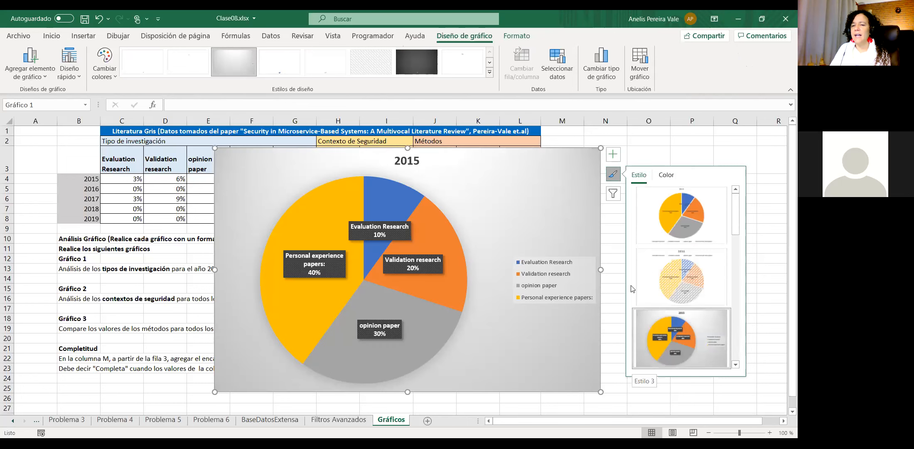
{"action": "left_click", "coordinate": [613, 194]}
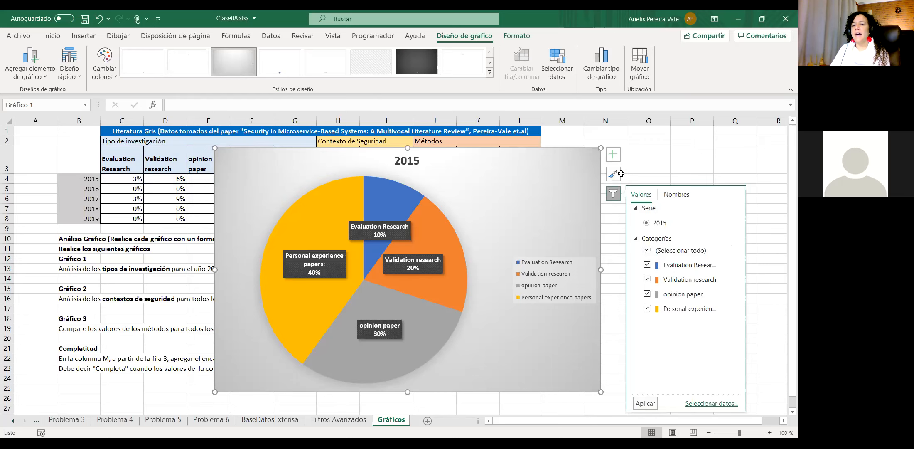
Step: Move the pie chart aside to uncover the data table and back over the table, and deselect it
{"action": "left_click_drag", "start_coordinate": [373, 190], "coordinate": [600, 173]}
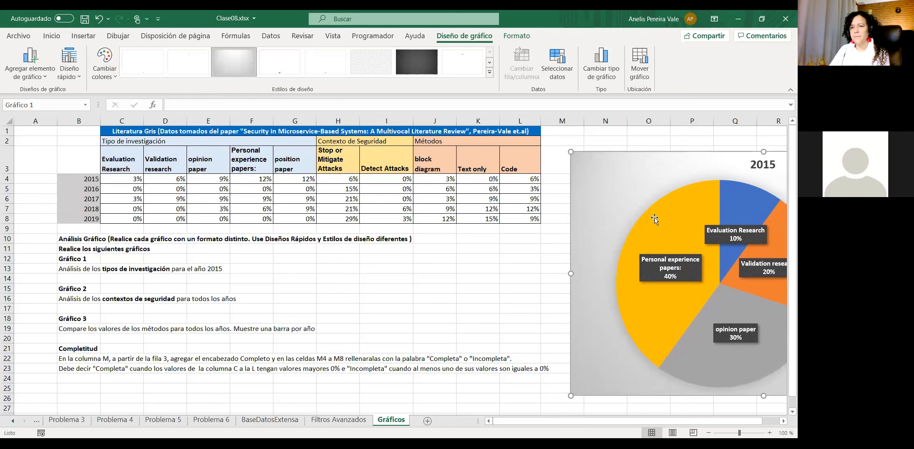
{"action": "left_click_drag", "start_coordinate": [609, 176], "coordinate": [214, 160]}
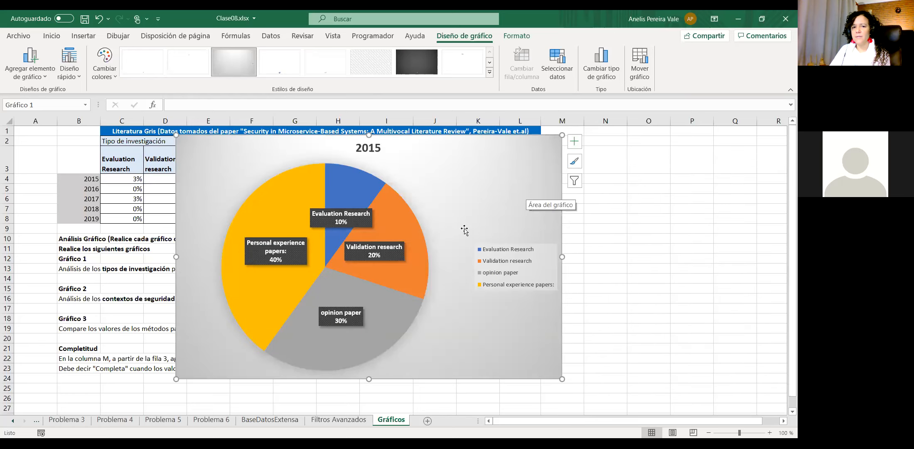
{"action": "left_click", "coordinate": [222, 166]}
{"action": "left_click", "coordinate": [544, 205]}
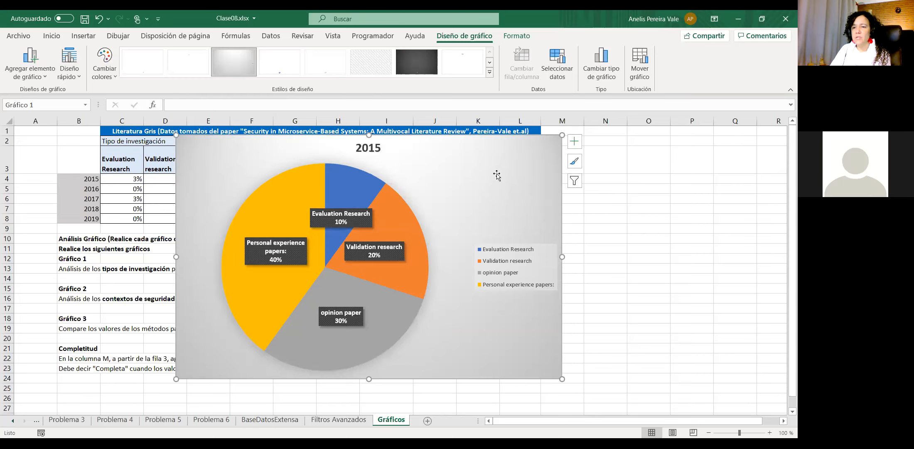
{"action": "left_click", "coordinate": [622, 238]}
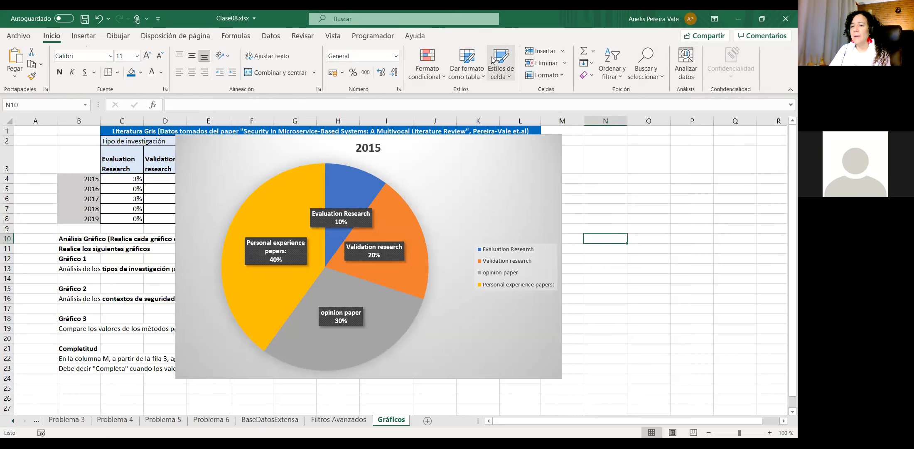
Step: Review the pie chart's data source series and category labels, and close the settings without changes
{"action": "left_click", "coordinate": [483, 196]}
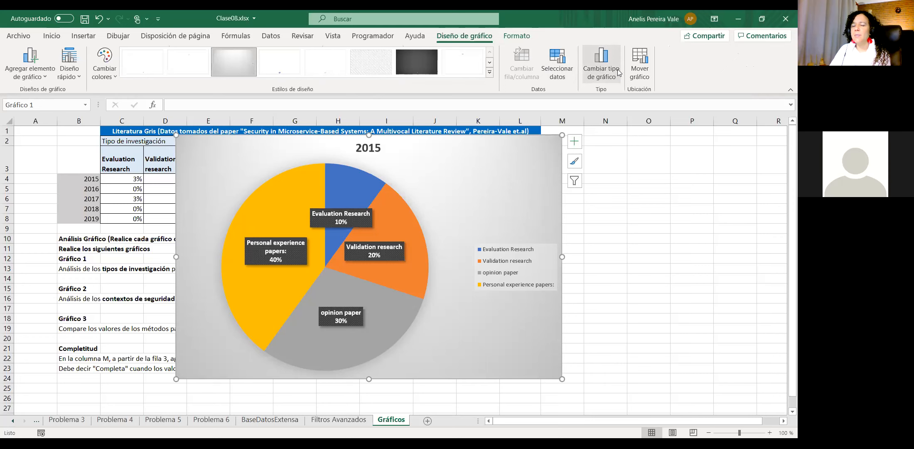
{"action": "left_click", "coordinate": [558, 63]}
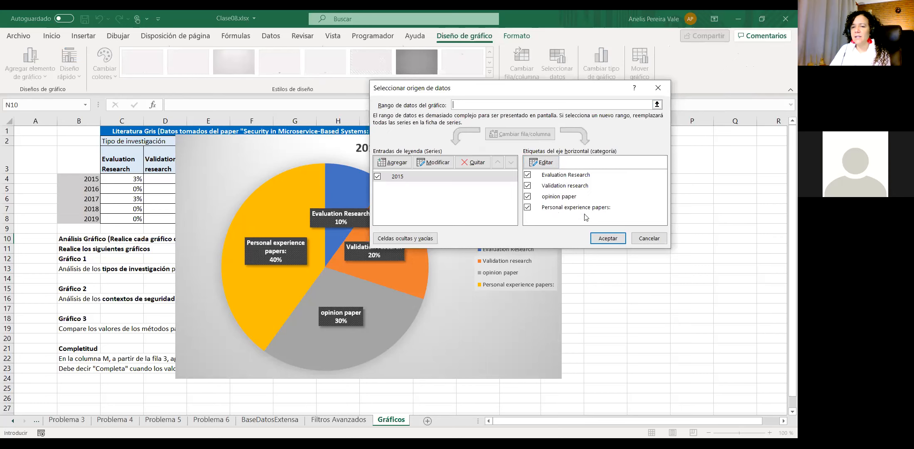
{"action": "left_click", "coordinate": [637, 239]}
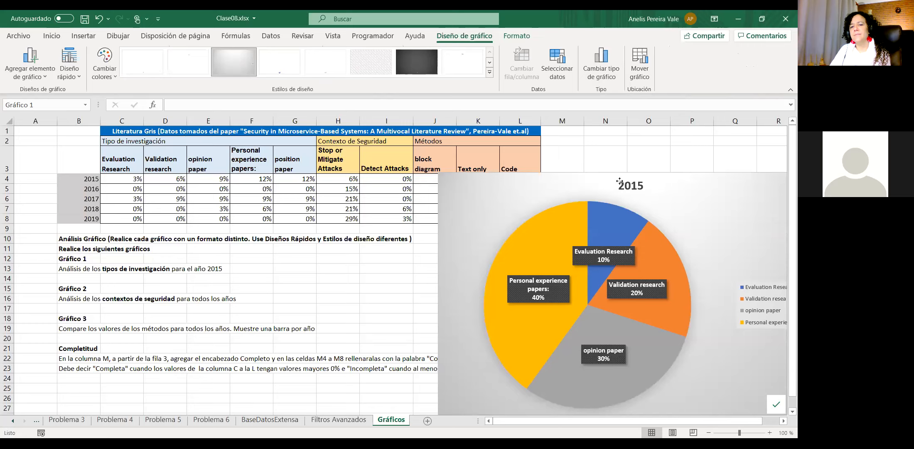
Step: Move the pie chart beside the data table so the whole table is uncovered, and select the empty cell K15
{"action": "left_click_drag", "start_coordinate": [619, 181], "coordinate": [763, 141]}
{"action": "left_click", "coordinate": [557, 198]}
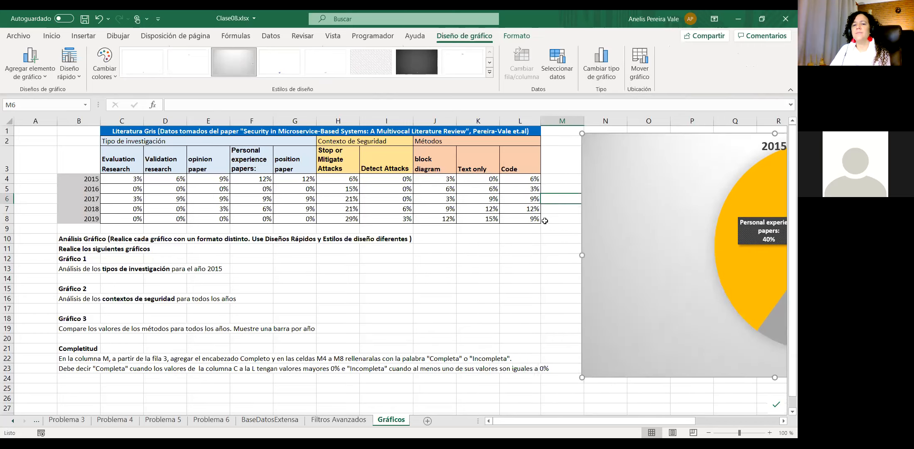
{"action": "left_click", "coordinate": [488, 289]}
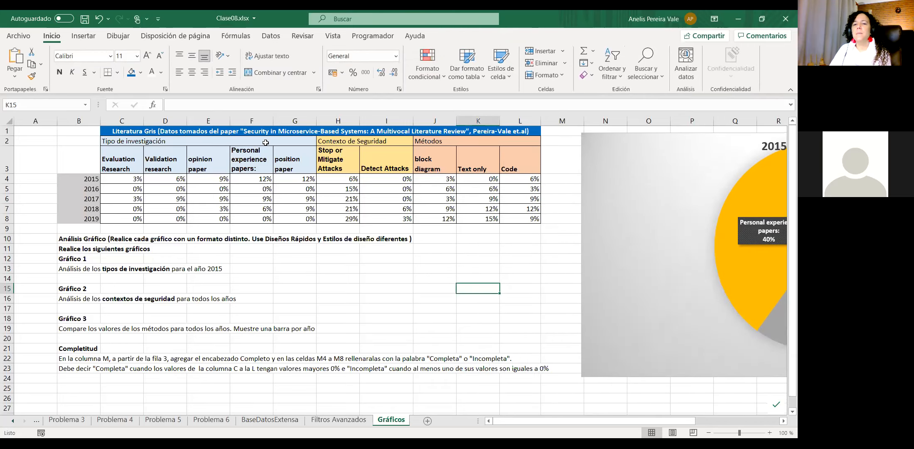
Step: Insert an empty 2-D clustered column chart, enlarge it and place it over columns H to L beside the pie chart
{"action": "left_click", "coordinate": [83, 35]}
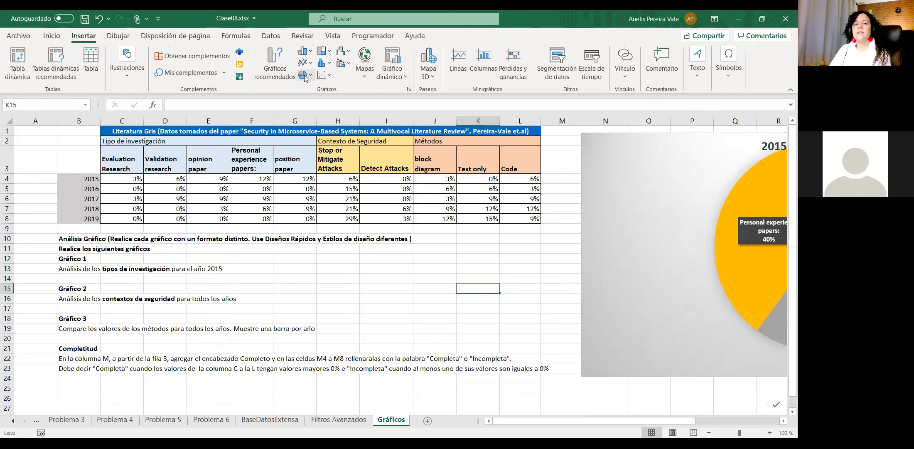
{"action": "left_click", "coordinate": [304, 51]}
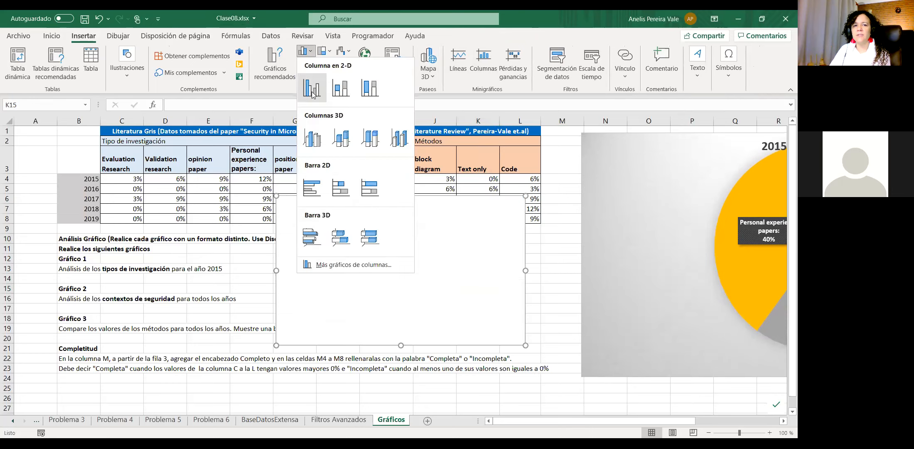
{"action": "left_click", "coordinate": [313, 92]}
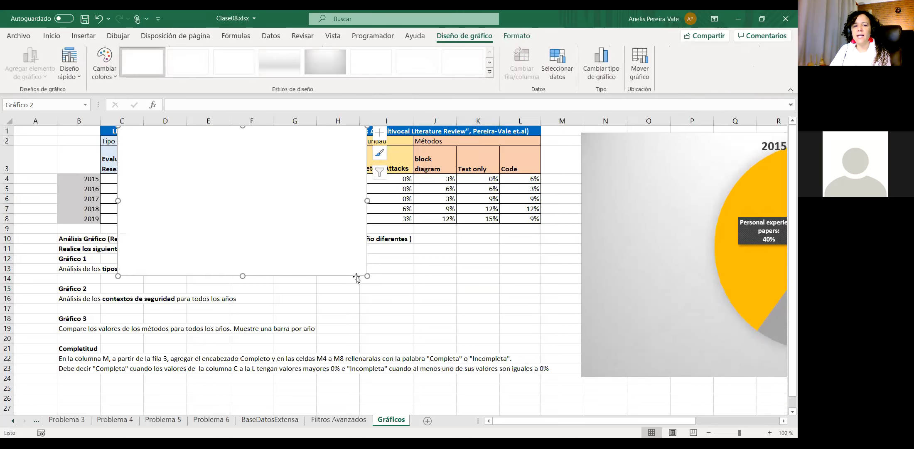
{"action": "left_click_drag", "start_coordinate": [366, 276], "coordinate": [459, 374]}
{"action": "left_click_drag", "start_coordinate": [281, 184], "coordinate": [395, 217]}
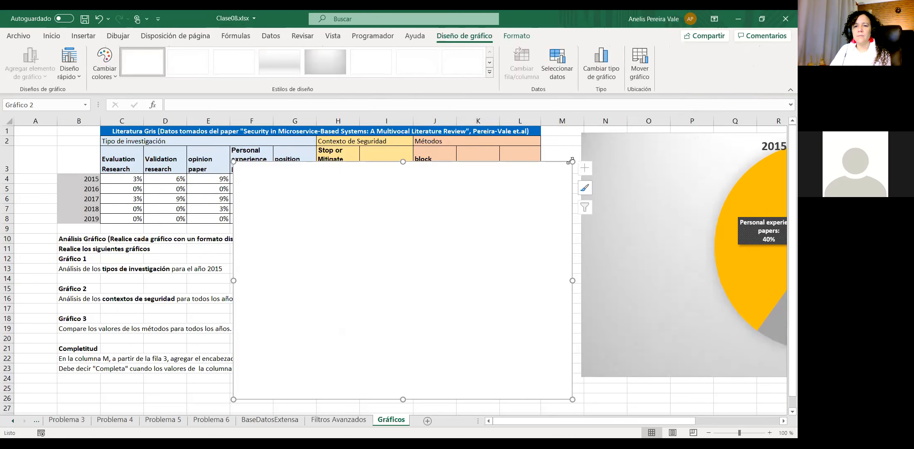
{"action": "left_click_drag", "start_coordinate": [505, 187], "coordinate": [493, 194]}
{"action": "left_click_drag", "start_coordinate": [386, 219], "coordinate": [471, 163]}
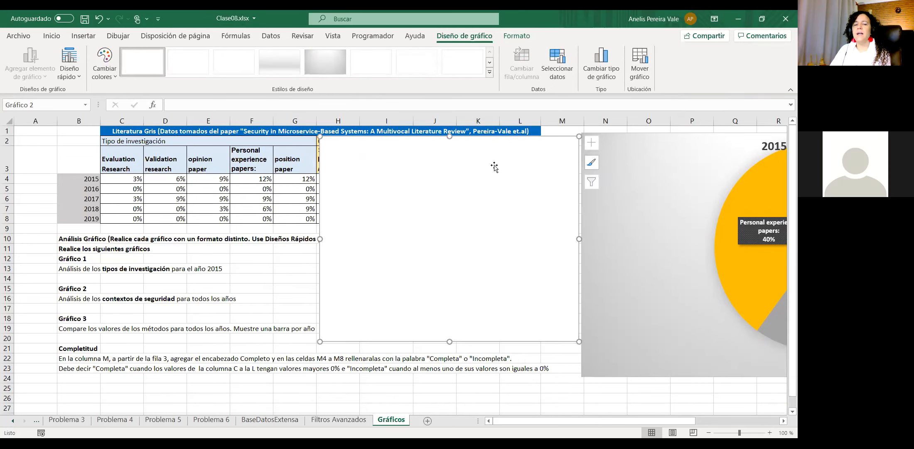
Step: Set the column chart's data range to the 2015 research-type values in C4:G4
{"action": "left_click", "coordinate": [566, 65]}
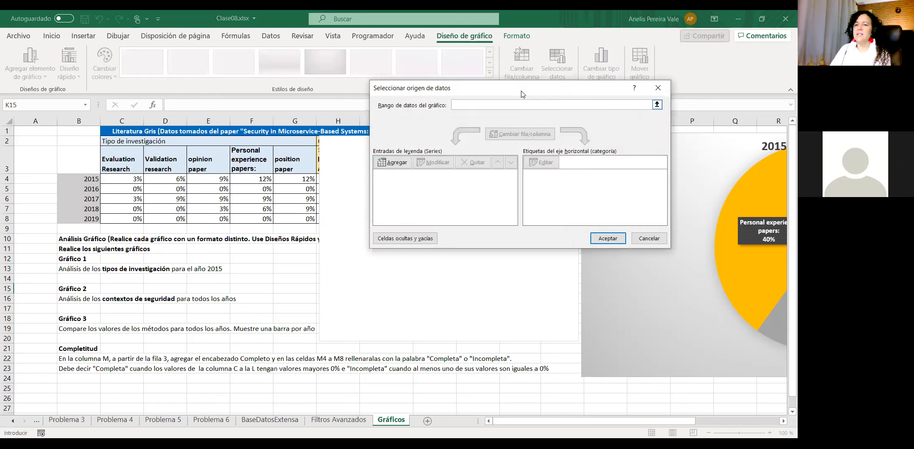
{"action": "left_click", "coordinate": [657, 105]}
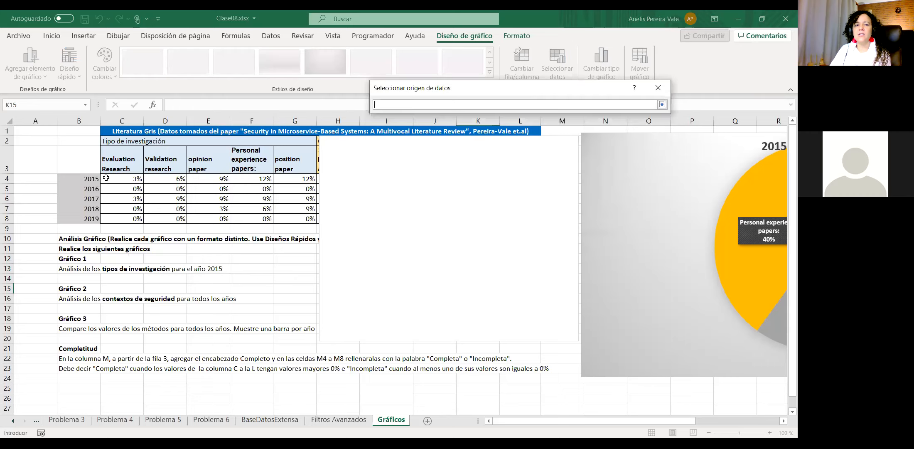
{"action": "left_click_drag", "start_coordinate": [107, 178], "coordinate": [151, 186]}
{"action": "left_click_drag", "start_coordinate": [286, 184], "coordinate": [284, 175]}
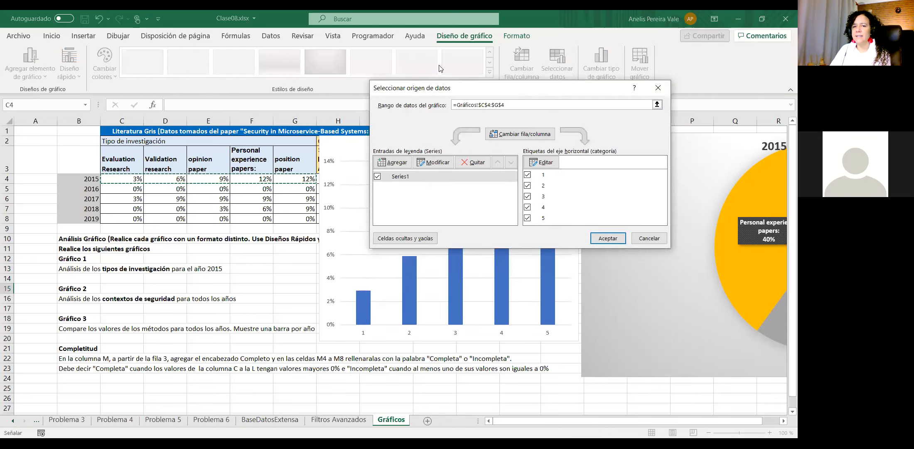
{"action": "left_click_drag", "start_coordinate": [541, 91], "coordinate": [439, 65]}
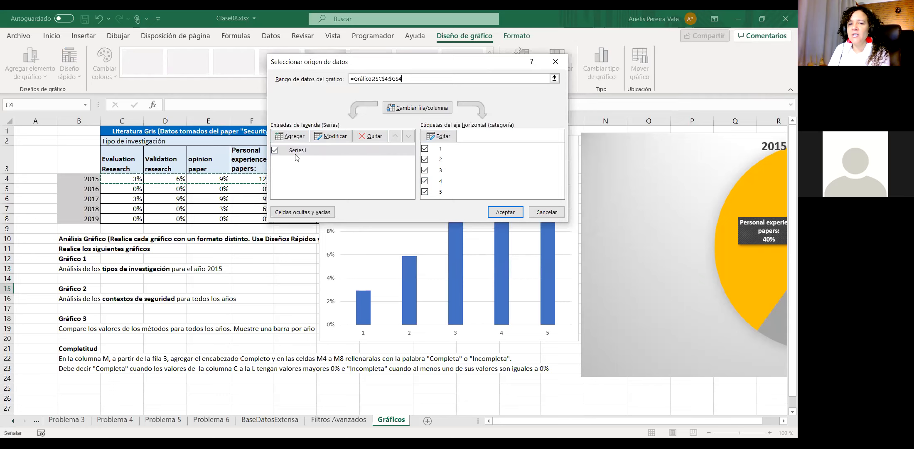
Step: Set the column chart's category labels to the research-type headers in C3:G3 and go through the resulting labels
{"action": "left_click", "coordinate": [444, 137]}
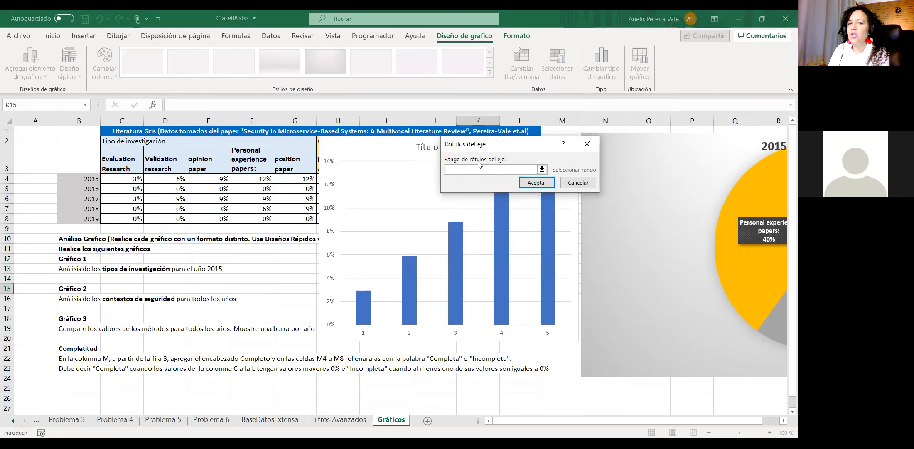
{"action": "left_click", "coordinate": [542, 170]}
{"action": "left_click", "coordinate": [115, 162]}
{"action": "left_click_drag", "start_coordinate": [270, 158], "coordinate": [294, 161]}
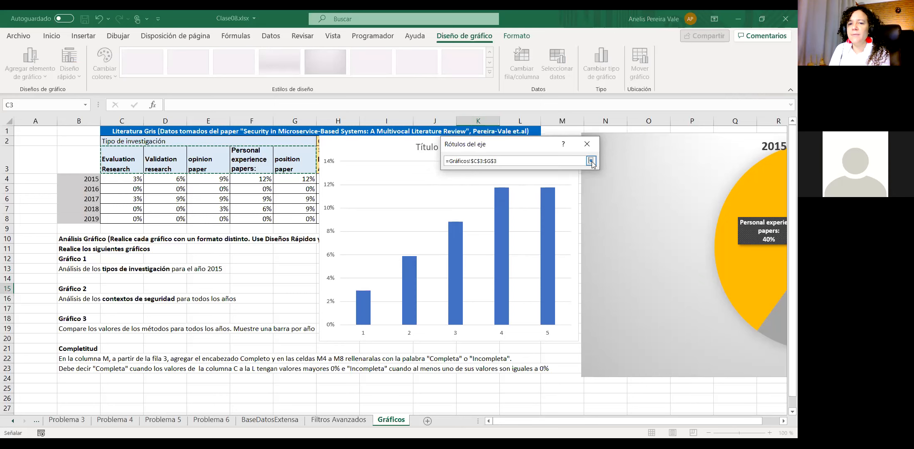
{"action": "left_click", "coordinate": [591, 161]}
{"action": "left_click", "coordinate": [528, 186]}
{"action": "left_click", "coordinate": [450, 149]}
{"action": "left_click", "coordinate": [455, 159]}
{"action": "left_click", "coordinate": [455, 170]}
{"action": "left_click", "coordinate": [458, 182]}
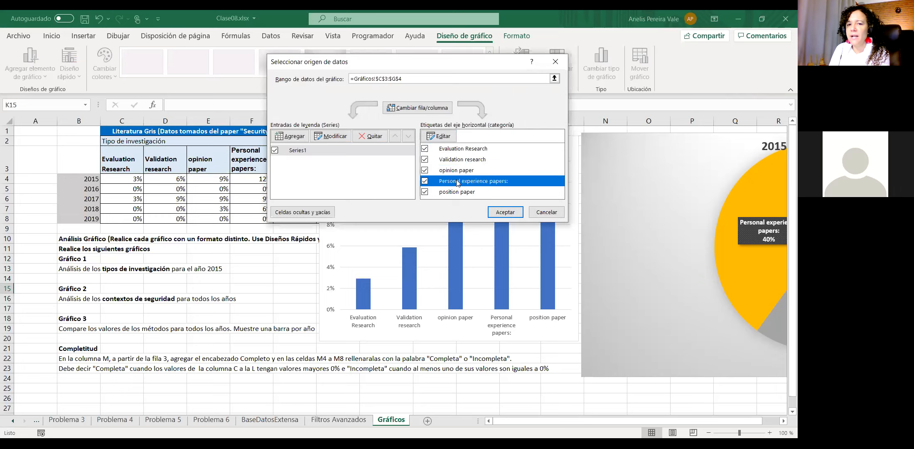
{"action": "left_click", "coordinate": [457, 193]}
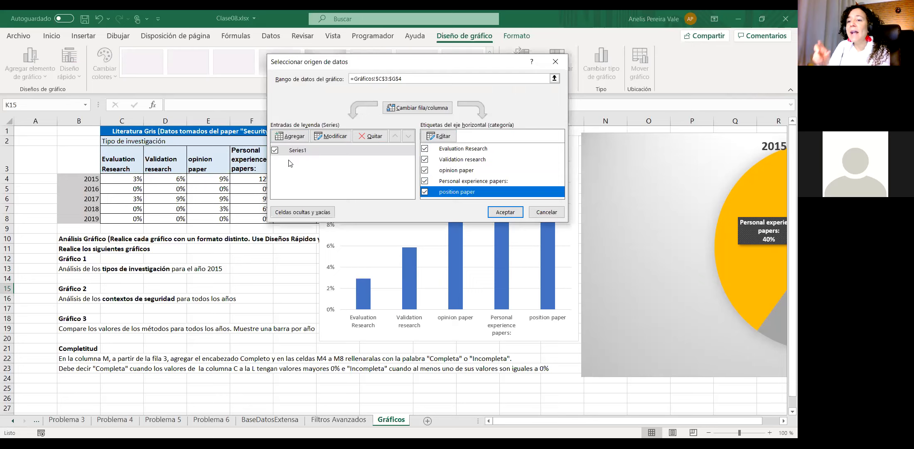
Step: Name the column chart's data series from the year 2015 in cell B4
{"action": "left_click", "coordinate": [336, 141]}
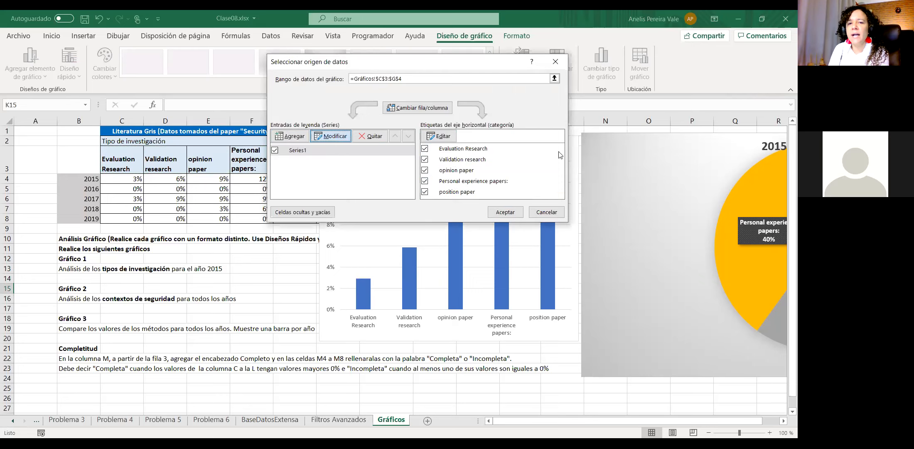
{"action": "left_click", "coordinate": [541, 157]}
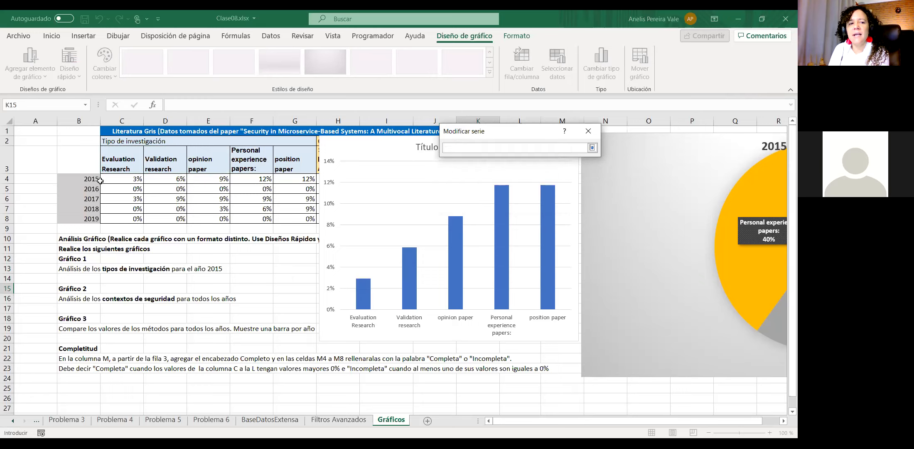
{"action": "left_click", "coordinate": [88, 179]}
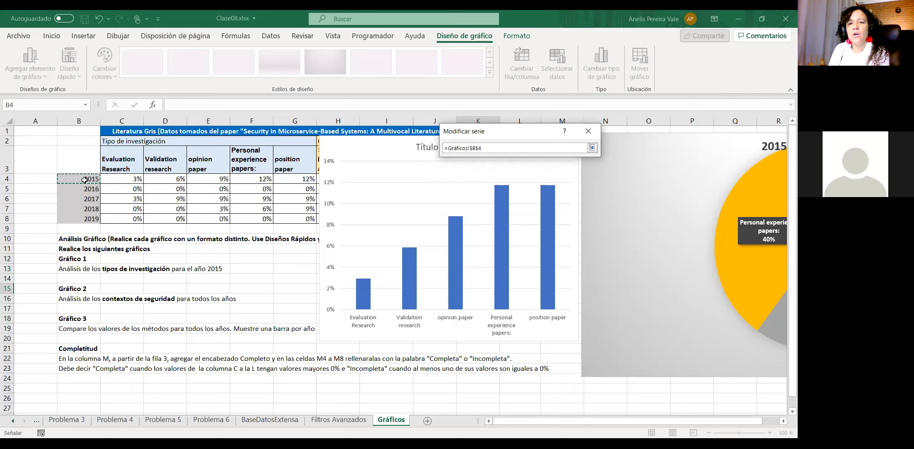
{"action": "left_click", "coordinate": [592, 148]}
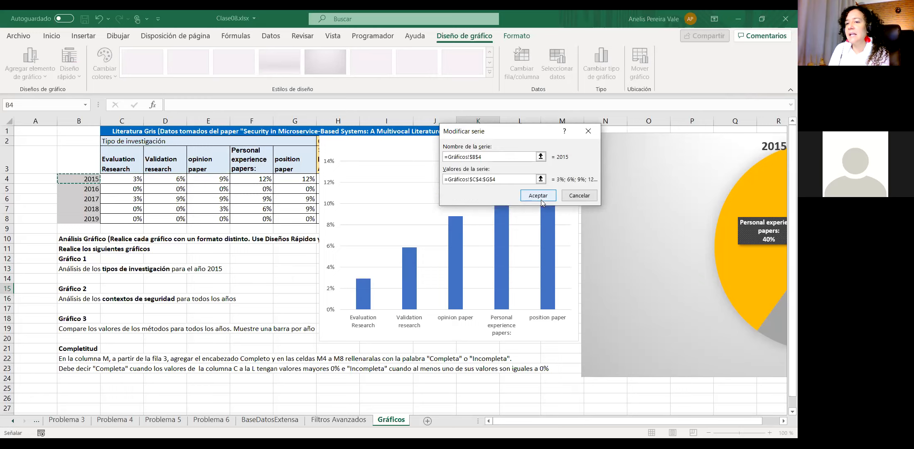
{"action": "left_click", "coordinate": [542, 199]}
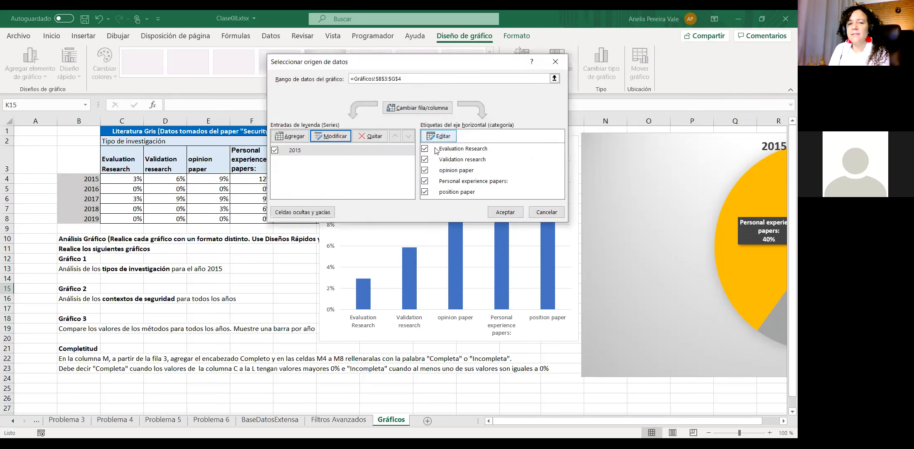
Step: Switch the column chart's rows and columns back and forth, ending with each research type as its own series and 2015 as the category
{"action": "left_click", "coordinate": [417, 107]}
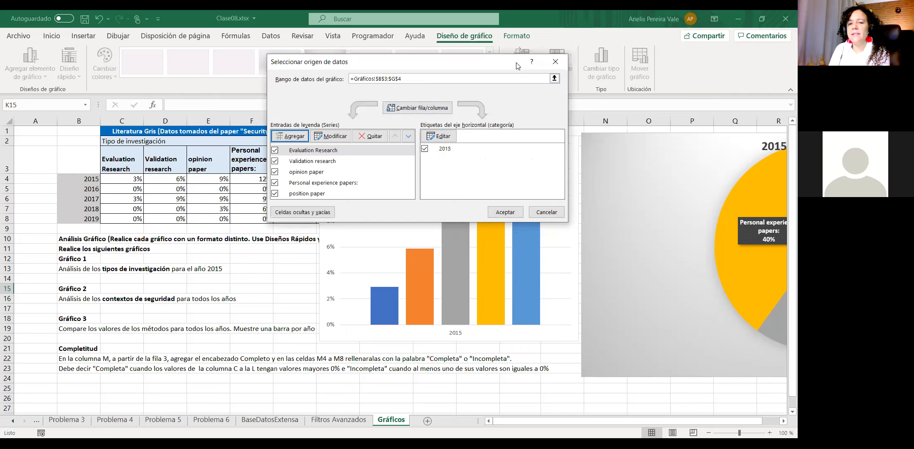
{"action": "left_click_drag", "start_coordinate": [516, 66], "coordinate": [318, 108]}
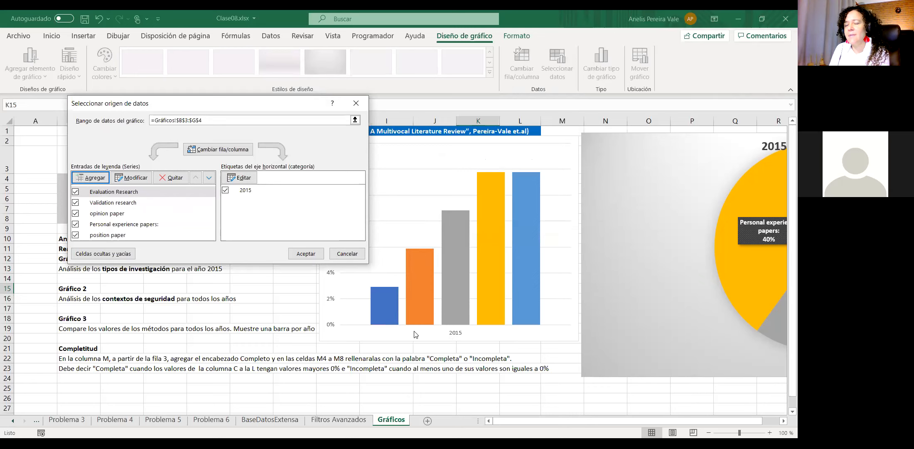
{"action": "left_click", "coordinate": [204, 149]}
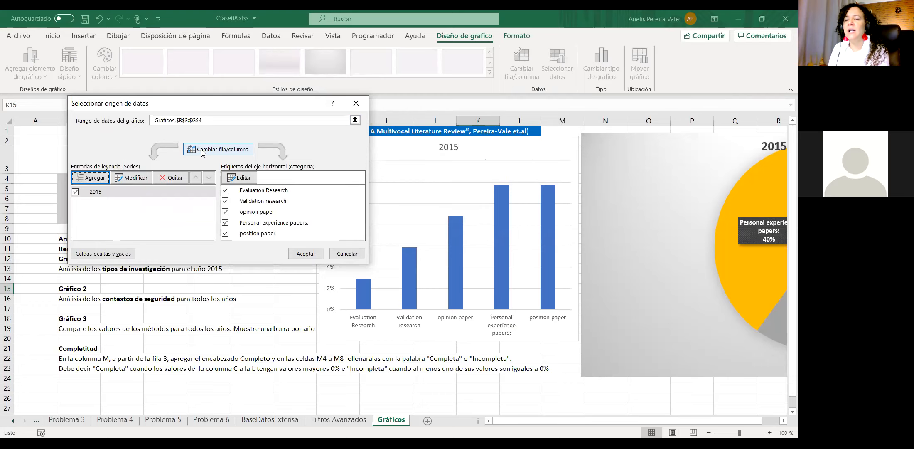
{"action": "left_click", "coordinate": [203, 150]}
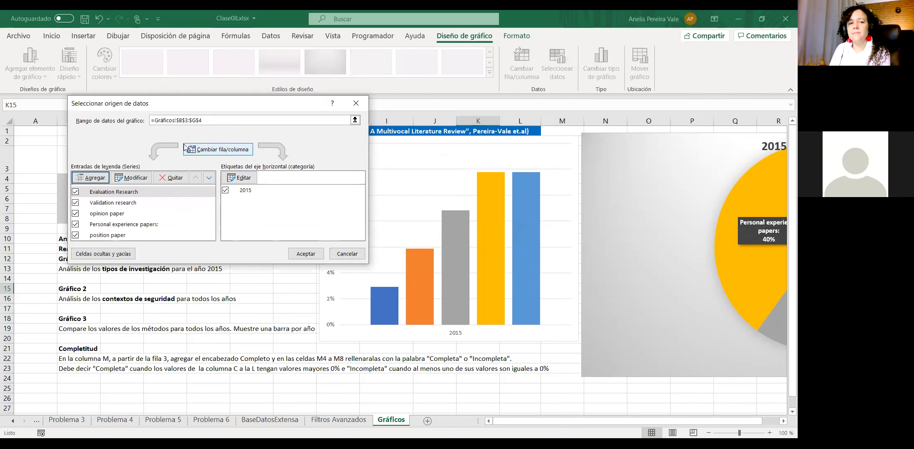
Step: Make 2015 the column chart's single series with the research types as categories, accept the data source, and enlarge the chart
{"action": "left_click", "coordinate": [196, 150]}
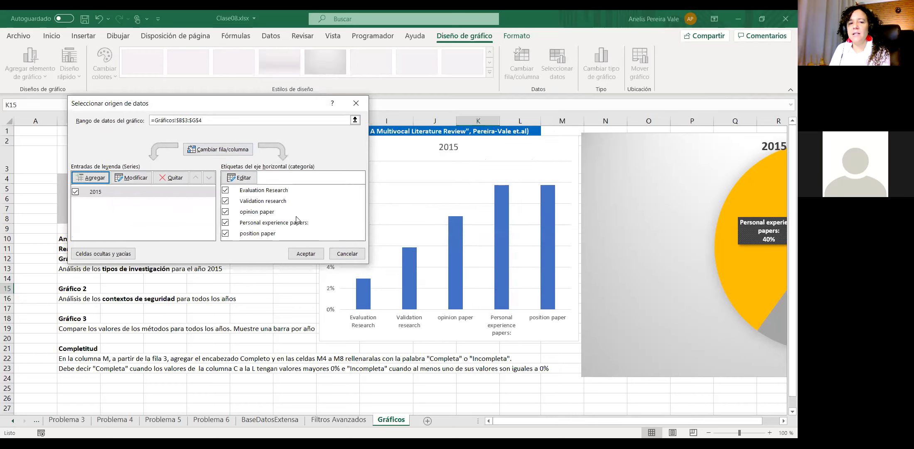
{"action": "left_click", "coordinate": [308, 253]}
{"action": "left_click_drag", "start_coordinate": [484, 317], "coordinate": [338, 308]}
{"action": "left_click_drag", "start_coordinate": [433, 331], "coordinate": [574, 412]}
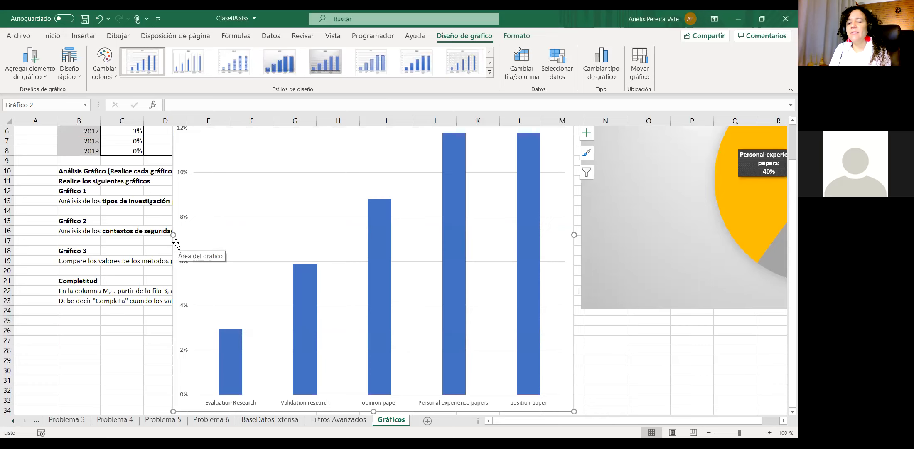
Step: Apply the quick layout with data table and axis title to the column chart, and park it at a smaller size over the pie chart
{"action": "left_click", "coordinate": [77, 76]}
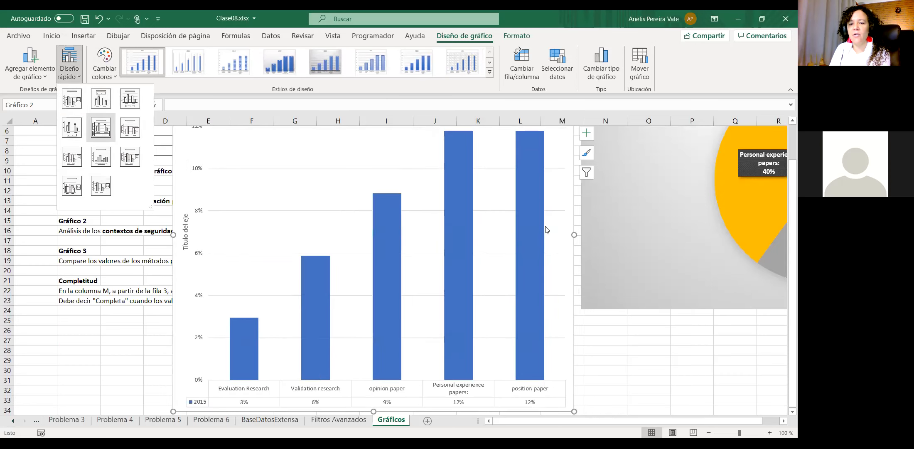
{"action": "scroll", "coordinate": [547, 230], "scroll_direction": "down", "scroll_amount": 3}
{"action": "left_click_drag", "start_coordinate": [573, 319], "coordinate": [410, 182]}
{"action": "scroll", "coordinate": [315, 188], "scroll_direction": "up", "scroll_amount": 4}
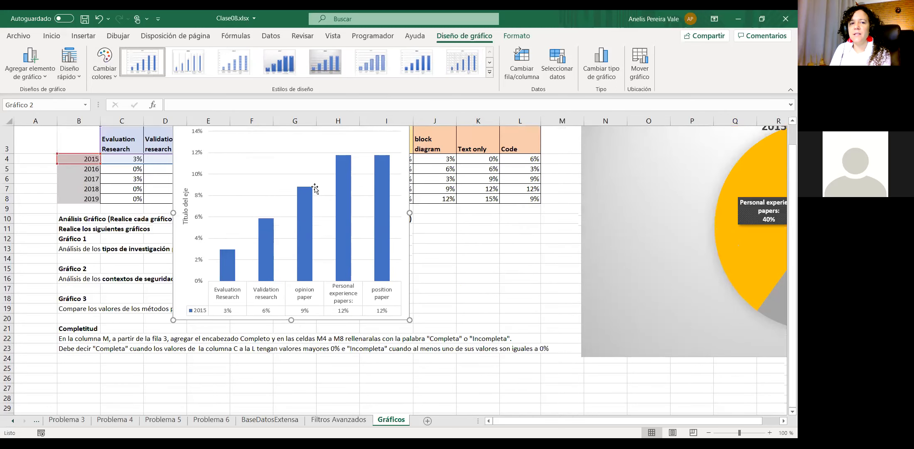
{"action": "scroll", "coordinate": [315, 188], "scroll_direction": "up", "scroll_amount": 1}
{"action": "left_click_drag", "start_coordinate": [221, 136], "coordinate": [643, 290]}
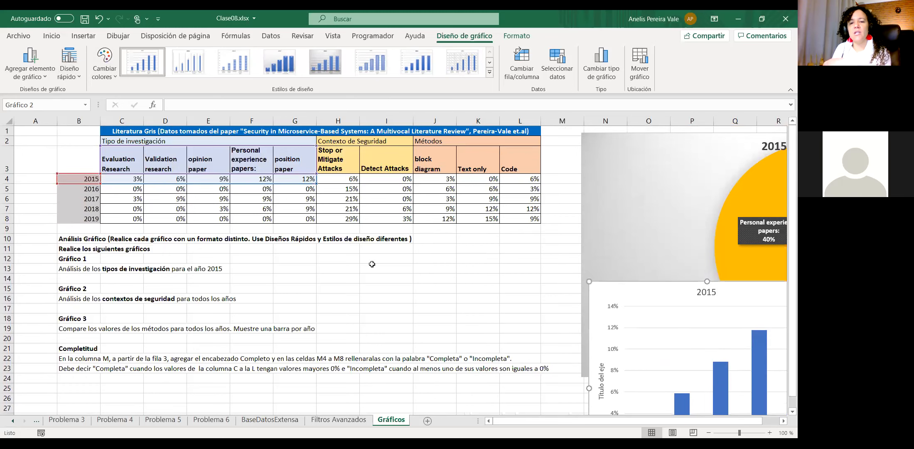
Step: Insert the recommended clustered bar chart from the research-type headers and 2015 values in C3:G4
{"action": "left_click", "coordinate": [372, 264]}
{"action": "left_click_drag", "start_coordinate": [98, 149], "coordinate": [198, 179]}
{"action": "left_click", "coordinate": [180, 168]}
{"action": "left_click", "coordinate": [140, 170]}
{"action": "left_click_drag", "start_coordinate": [142, 170], "coordinate": [300, 182]}
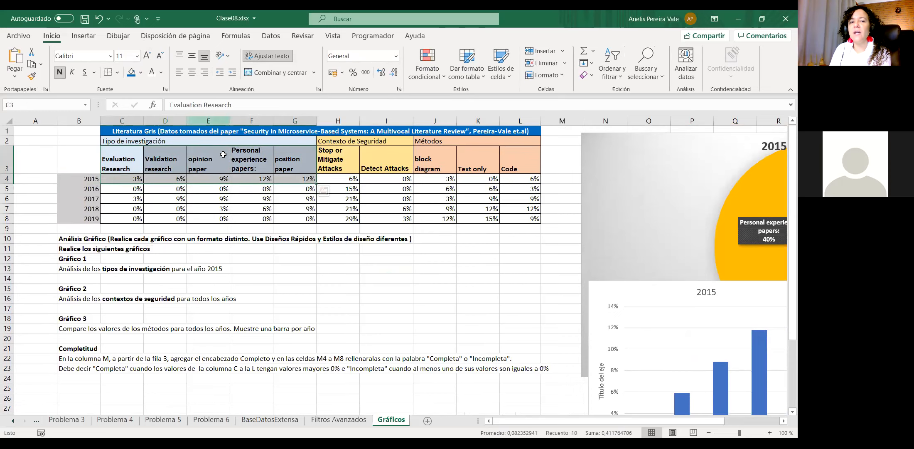
{"action": "left_click", "coordinate": [83, 37]}
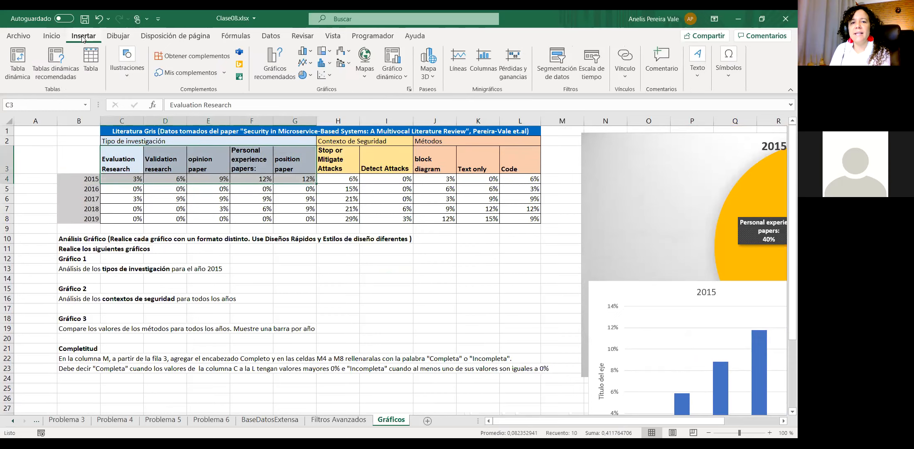
{"action": "left_click", "coordinate": [275, 62]}
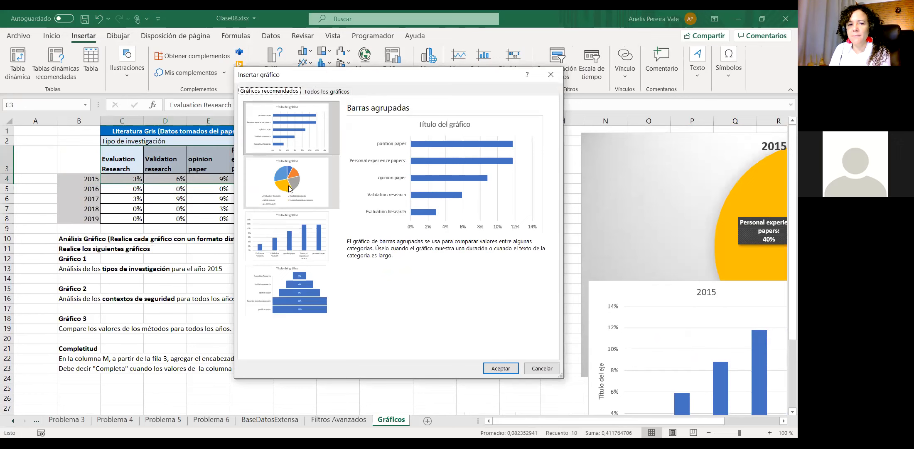
{"action": "left_click", "coordinate": [315, 204]}
{"action": "left_click", "coordinate": [282, 152]}
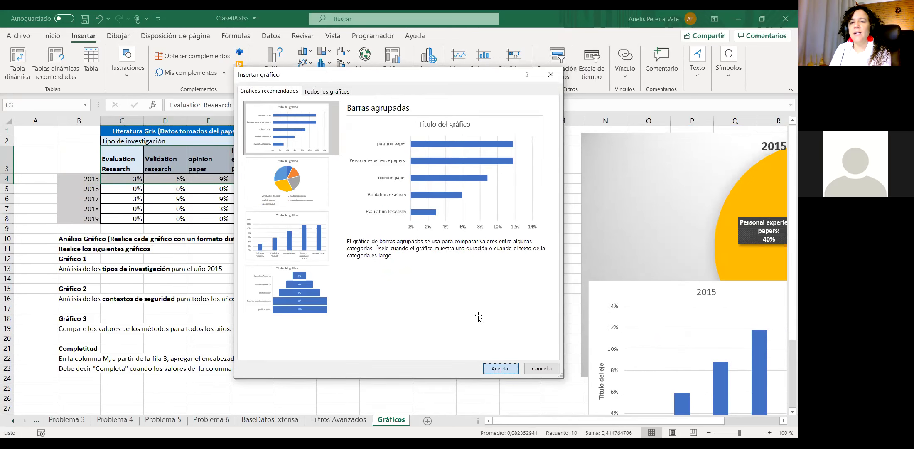
{"action": "key", "text": "Return"}
Step: Enlarge the bar chart, preview quick layouts for it, and move it away from the table onto the 2015 column chart
{"action": "left_click_drag", "start_coordinate": [456, 275], "coordinate": [539, 323]}
{"action": "left_click_drag", "start_coordinate": [270, 152], "coordinate": [268, 170]}
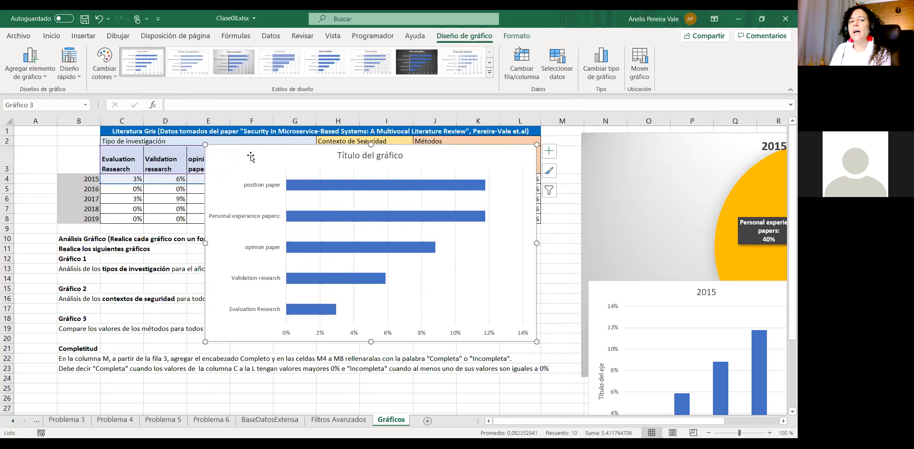
{"action": "left_click", "coordinate": [73, 78]}
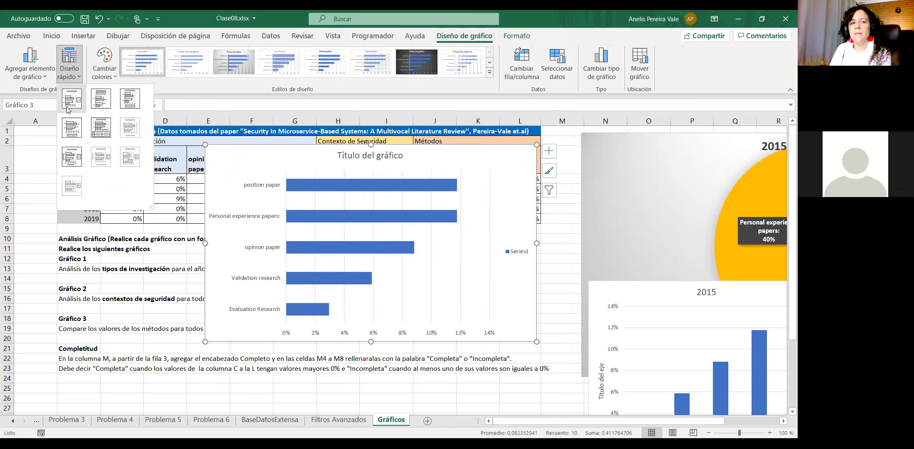
{"action": "left_click", "coordinate": [224, 155]}
{"action": "left_click_drag", "start_coordinate": [225, 155], "coordinate": [611, 321]}
{"action": "left_click", "coordinate": [431, 274]}
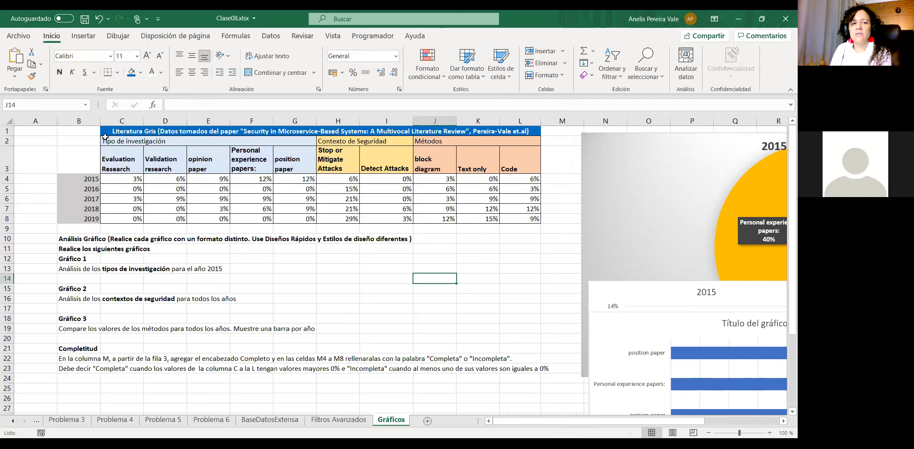
Step: Insert a recommended clustered column chart from the research types for all years in C3:G8, with each research type as a series
{"action": "left_click_drag", "start_coordinate": [109, 153], "coordinate": [303, 219]}
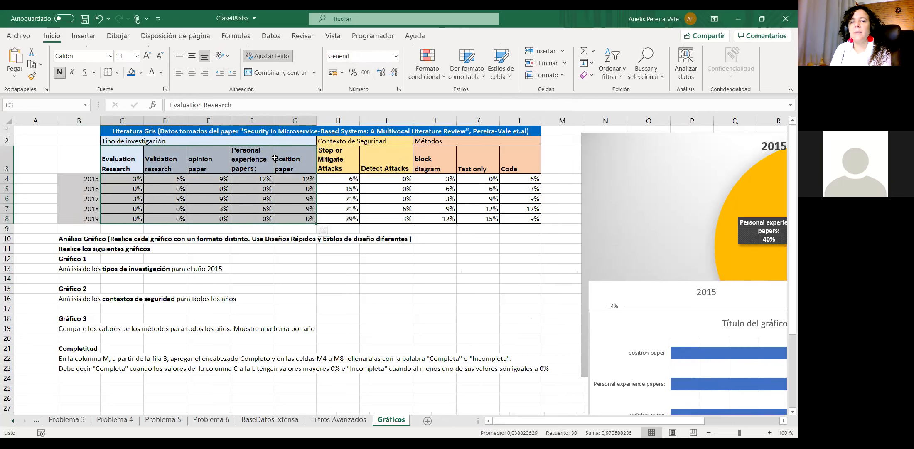
{"action": "left_click", "coordinate": [83, 38]}
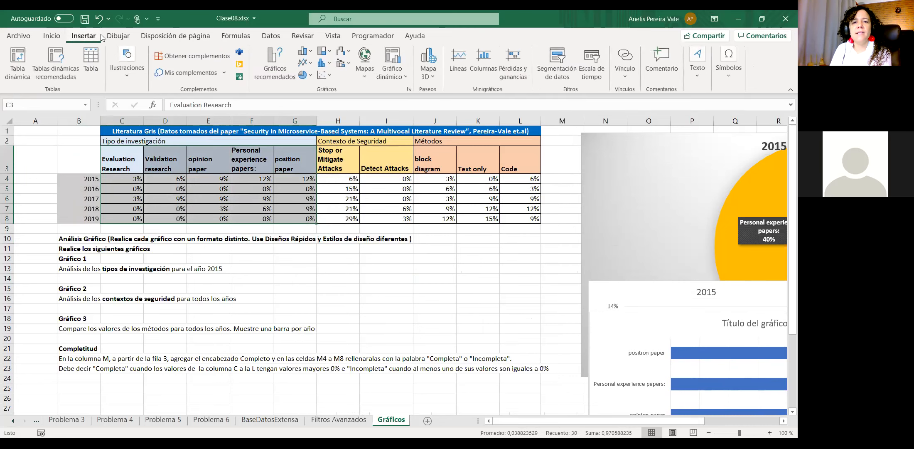
{"action": "left_click", "coordinate": [273, 70]}
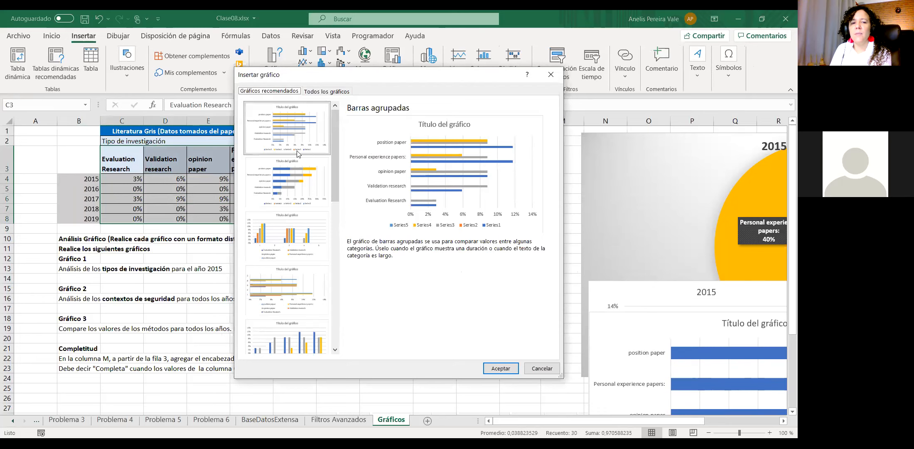
{"action": "left_click", "coordinate": [293, 238]}
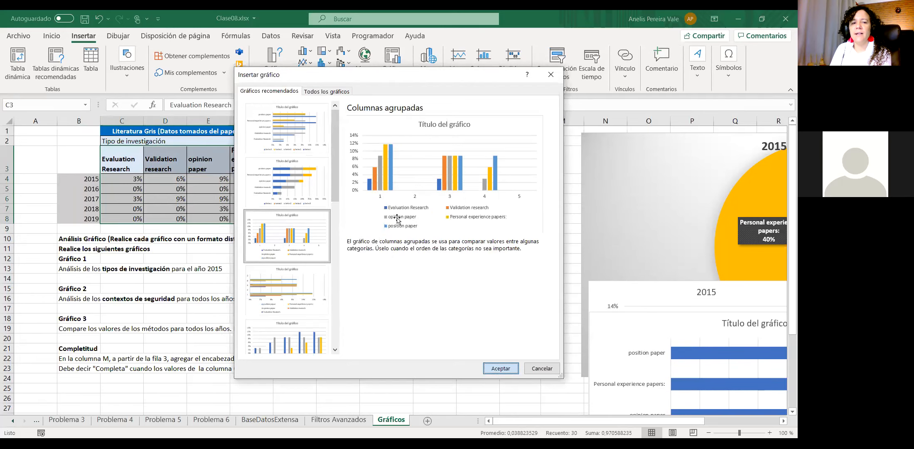
{"action": "key", "text": "Return"}
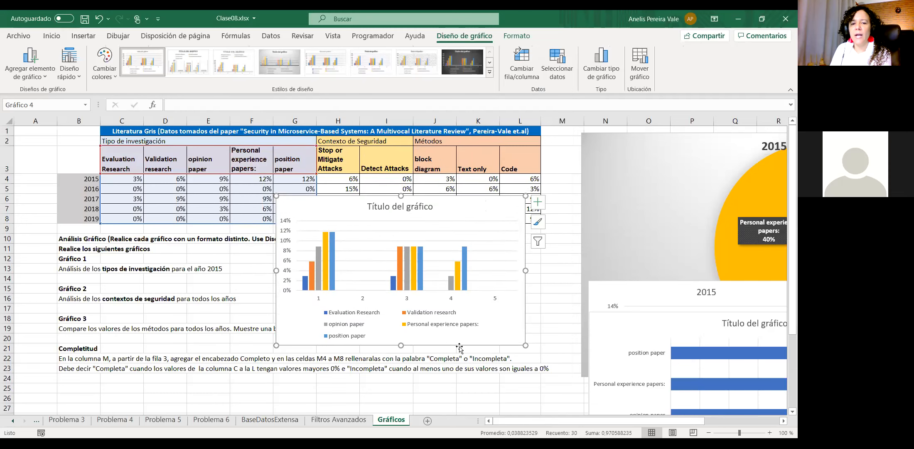
Step: Enlarge the new multi-year column chart and reposition it over the data table
{"action": "left_click_drag", "start_coordinate": [526, 345], "coordinate": [577, 370]}
{"action": "left_click_drag", "start_coordinate": [356, 207], "coordinate": [286, 150]}
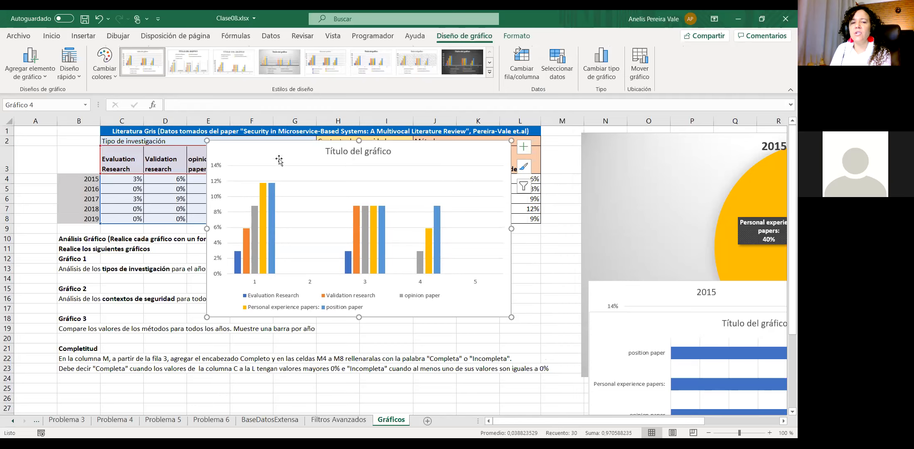
{"action": "left_click_drag", "start_coordinate": [512, 317], "coordinate": [550, 350]}
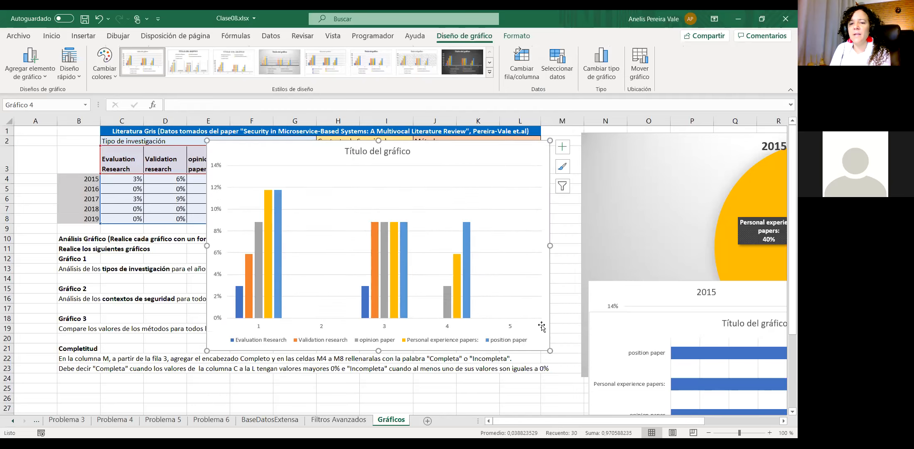
Step: Set the multi-year chart's category labels to the years 2015 to 2019 in B4:B8
{"action": "left_click", "coordinate": [559, 66]}
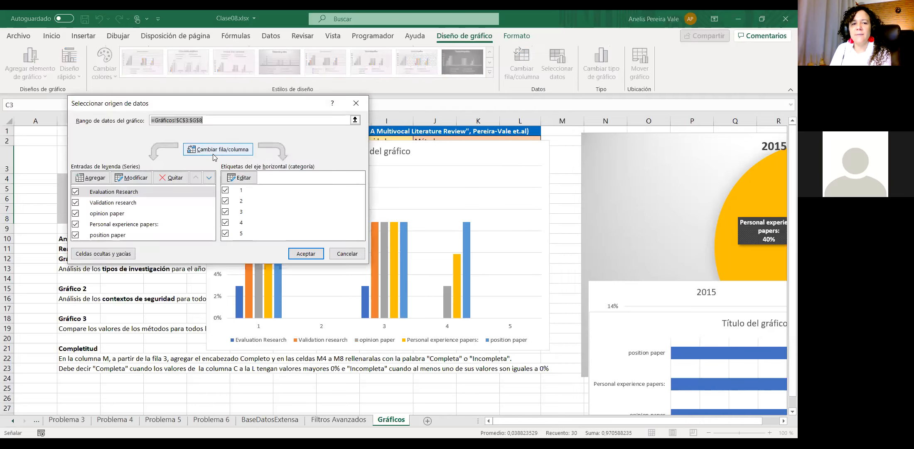
{"action": "left_click", "coordinate": [243, 178]}
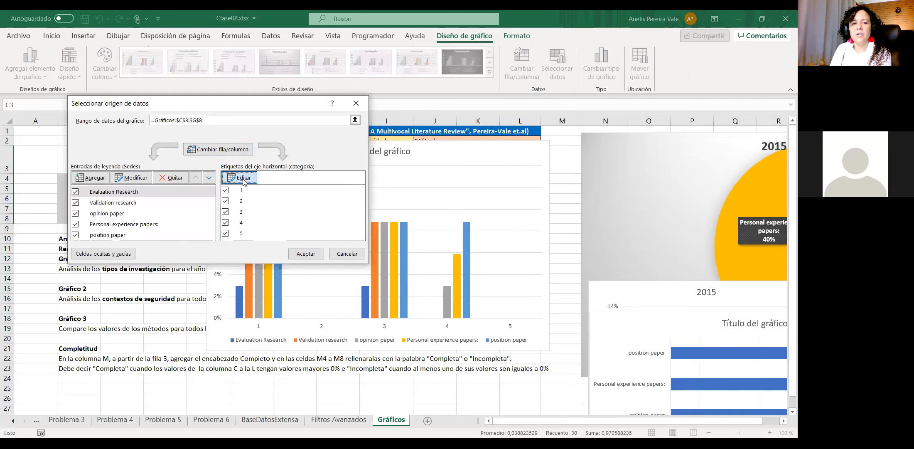
{"action": "left_click", "coordinate": [240, 186]}
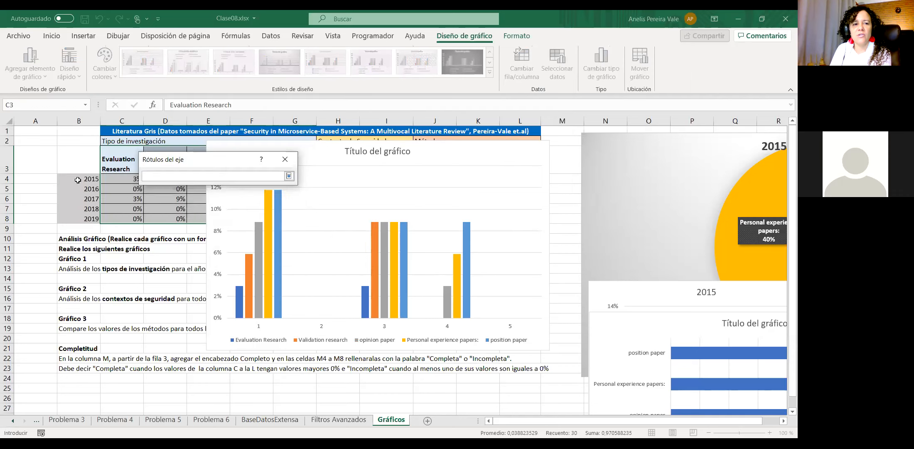
{"action": "left_click", "coordinate": [77, 179]}
{"action": "key", "text": "ctrl+shift+Down"}
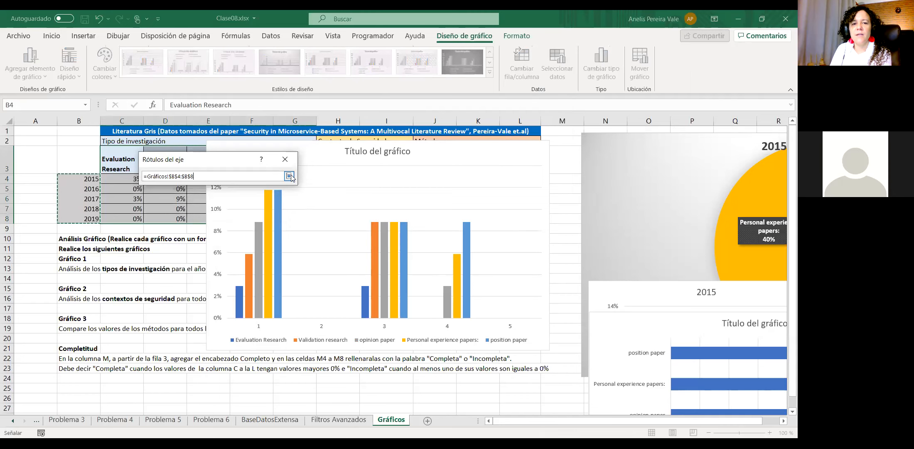
{"action": "key", "text": "Return"}
{"action": "left_click", "coordinate": [245, 198]}
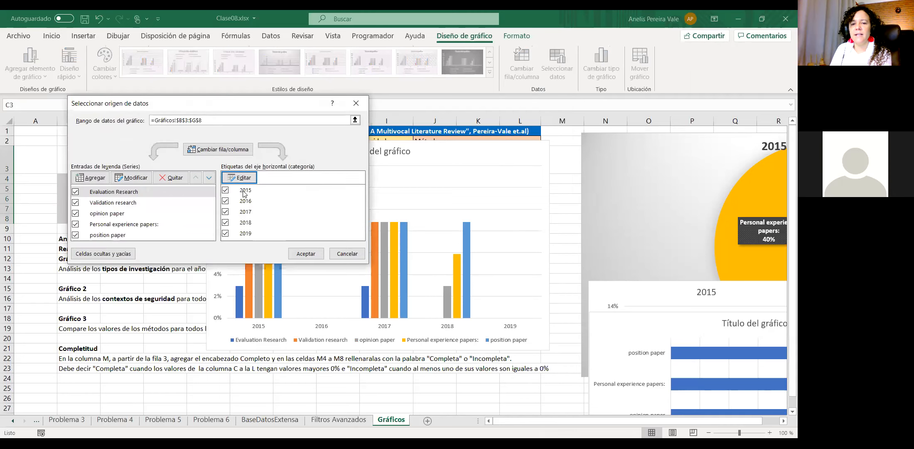
Step: Switch the multi-year chart's rows and columns and back, then accept the data source with the years as categories
{"action": "left_click", "coordinate": [240, 152]}
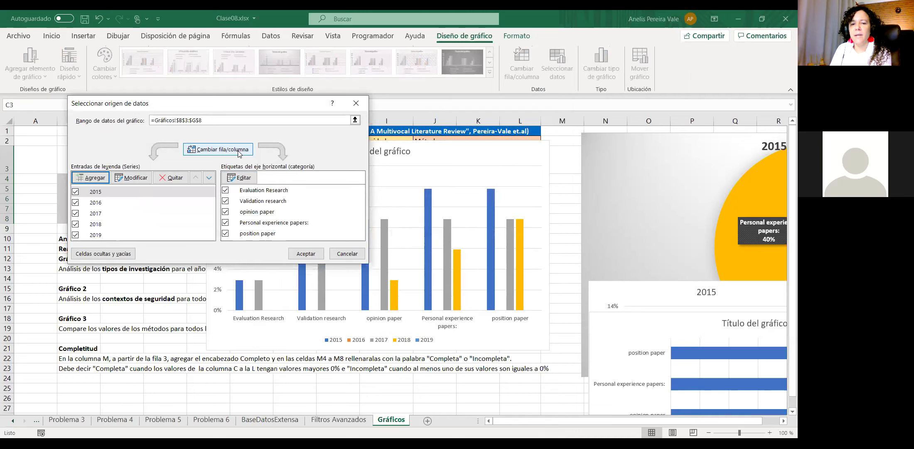
{"action": "left_click", "coordinate": [241, 152]}
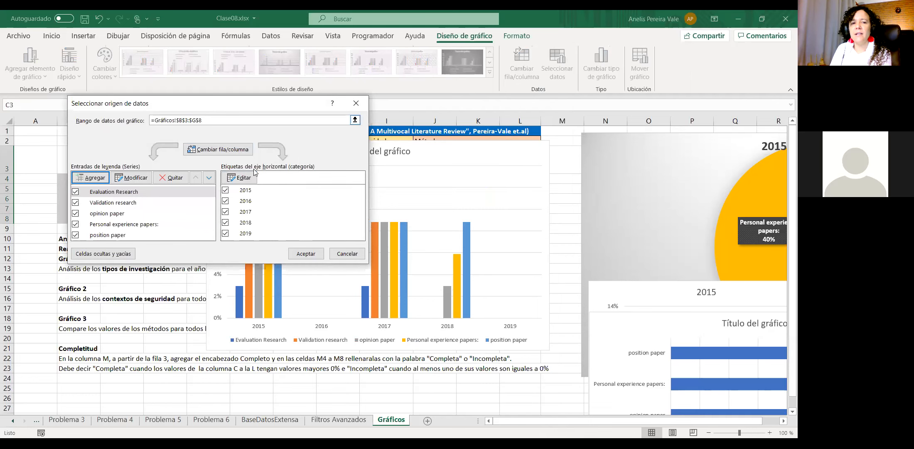
{"action": "left_click", "coordinate": [318, 253]}
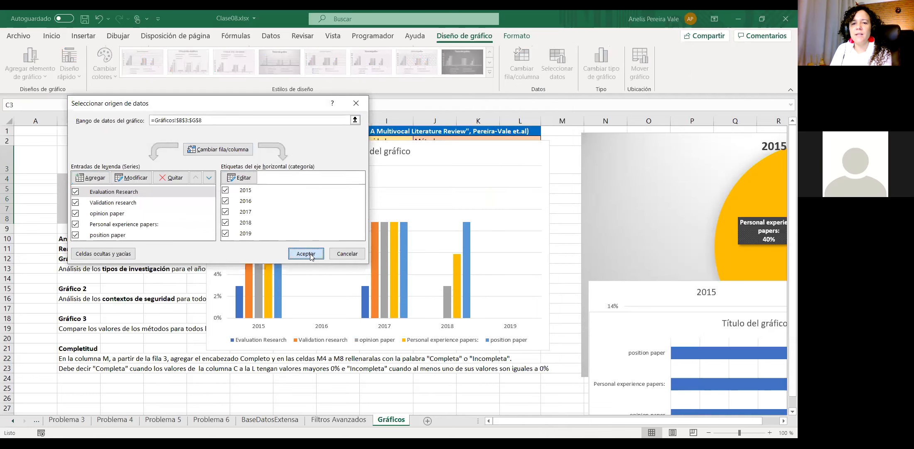
{"action": "key", "text": "Return"}
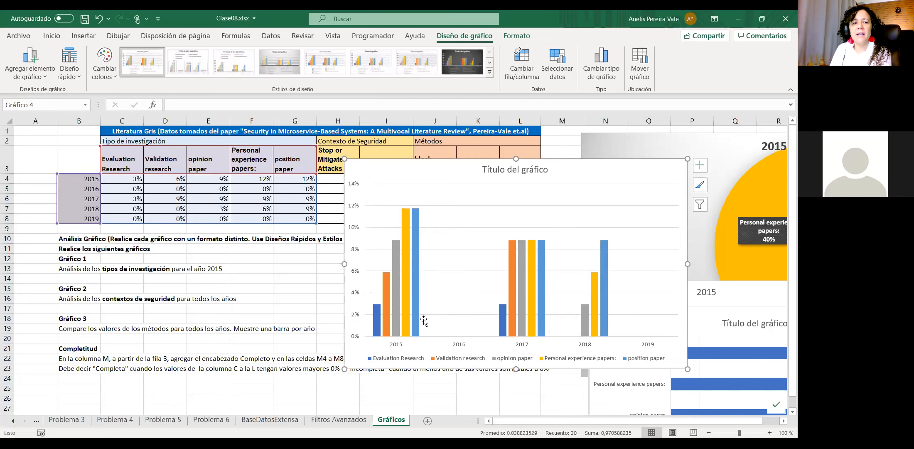
Step: Enlarge the multi-year column chart and move it clear of the table and exercise instructions, onto the other charts
{"action": "left_click_drag", "start_coordinate": [427, 173], "coordinate": [232, 148]}
{"action": "left_click_drag", "start_coordinate": [502, 336], "coordinate": [543, 368]}
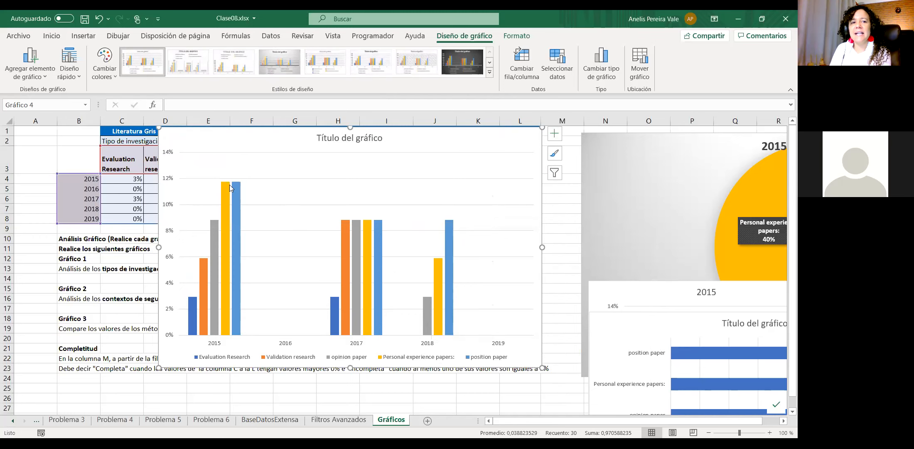
{"action": "left_click_drag", "start_coordinate": [211, 143], "coordinate": [114, 286]}
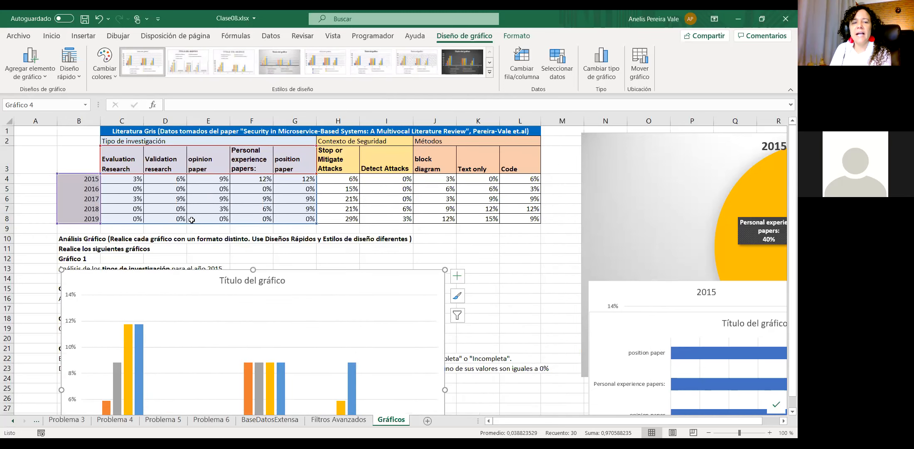
{"action": "left_click", "coordinate": [517, 266]}
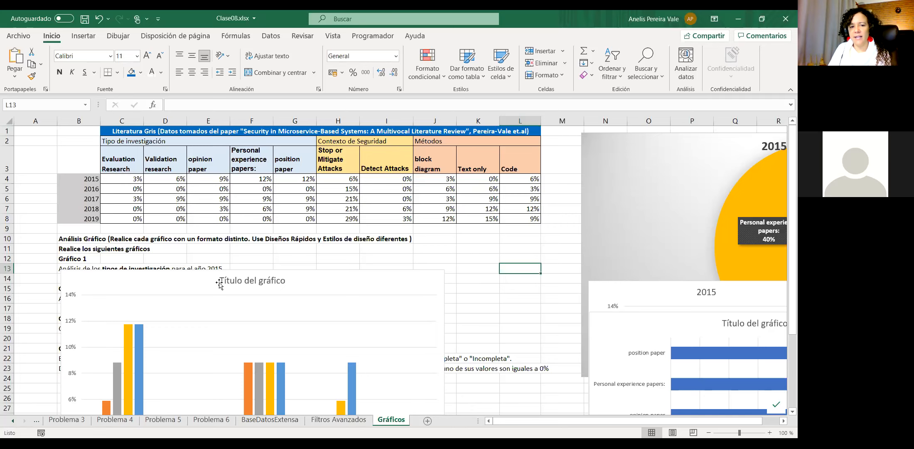
{"action": "left_click_drag", "start_coordinate": [219, 283], "coordinate": [652, 326]}
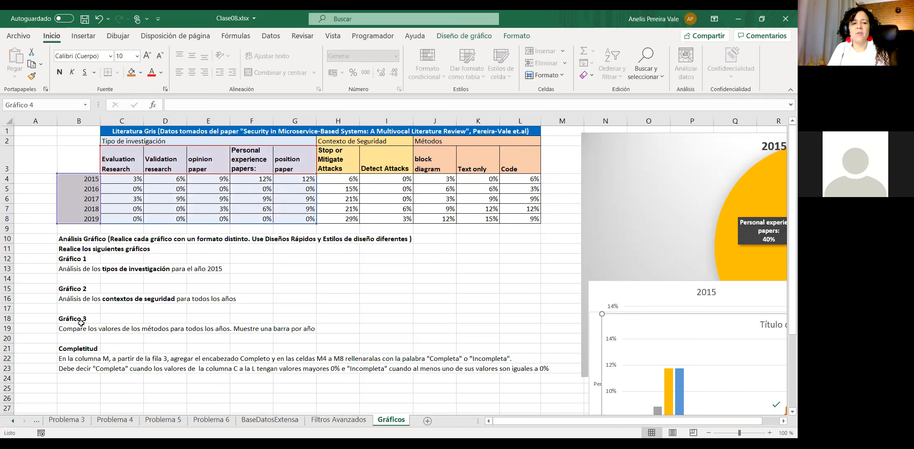
Step: Move the pie chart, the 2015 column chart and the multi-year column chart farther from the table, to about column O
{"action": "left_click_drag", "start_coordinate": [63, 290], "coordinate": [72, 333]}
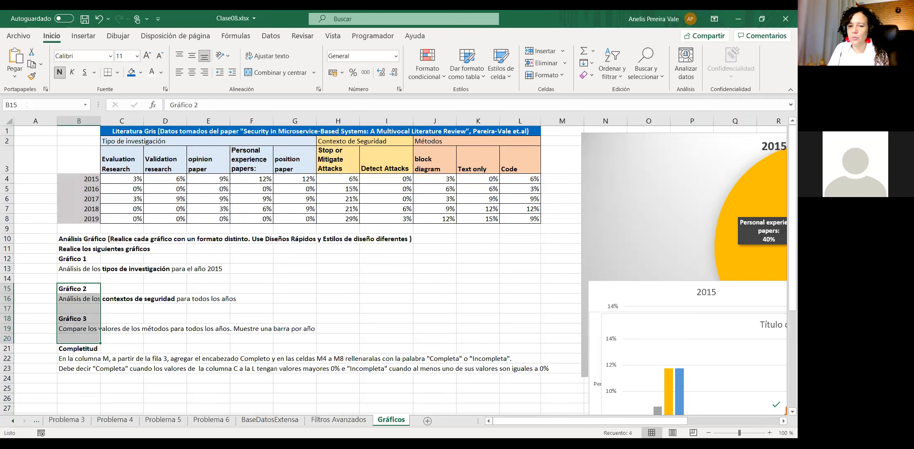
{"action": "left_click_drag", "start_coordinate": [539, 419], "coordinate": [548, 428]}
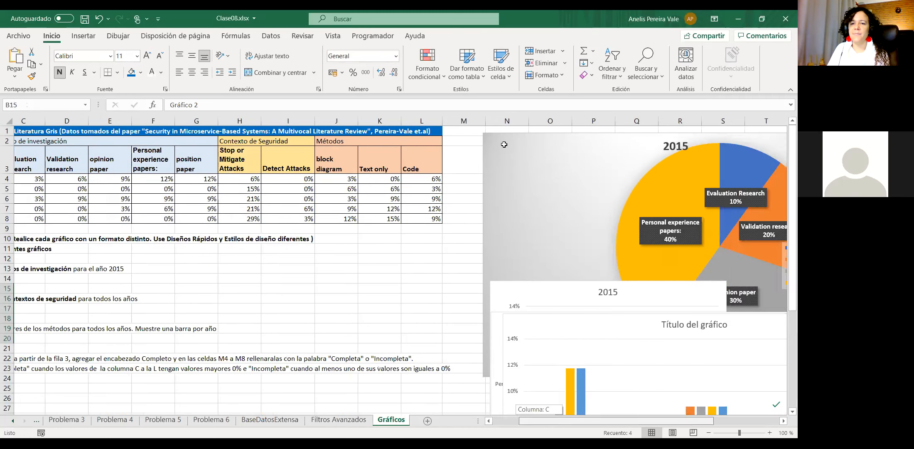
{"action": "left_click_drag", "start_coordinate": [567, 172], "coordinate": [653, 190]}
{"action": "left_click_drag", "start_coordinate": [561, 291], "coordinate": [636, 307]}
{"action": "left_click_drag", "start_coordinate": [555, 322], "coordinate": [650, 322]}
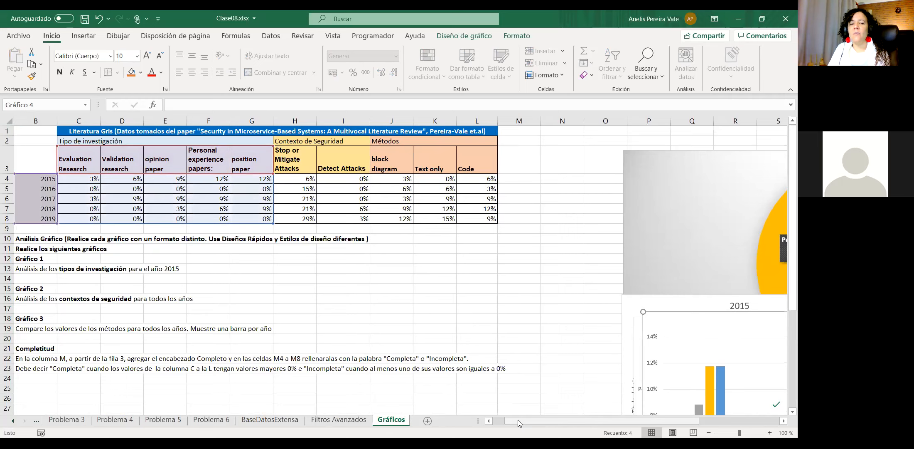
Step: Examine cells M3 to M8 and the 2015 values in C4:L4 for the Completitud exercise
{"action": "left_click_drag", "start_coordinate": [518, 422], "coordinate": [501, 422]}
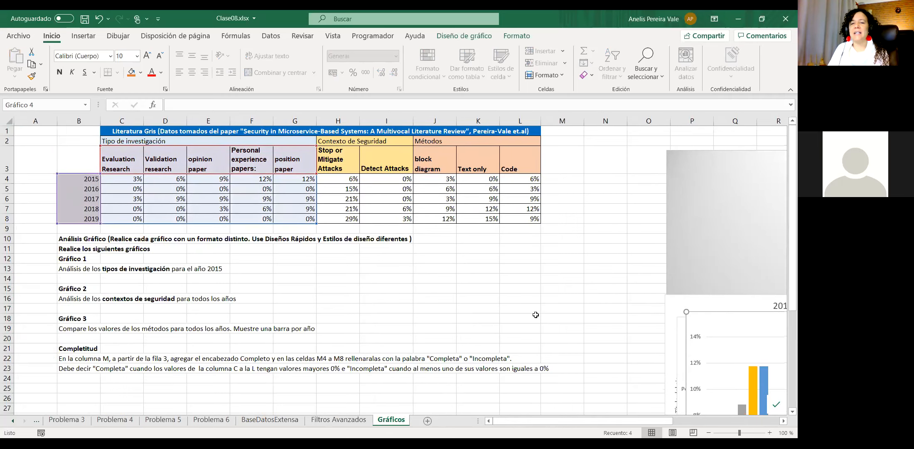
{"action": "left_click", "coordinate": [558, 165]}
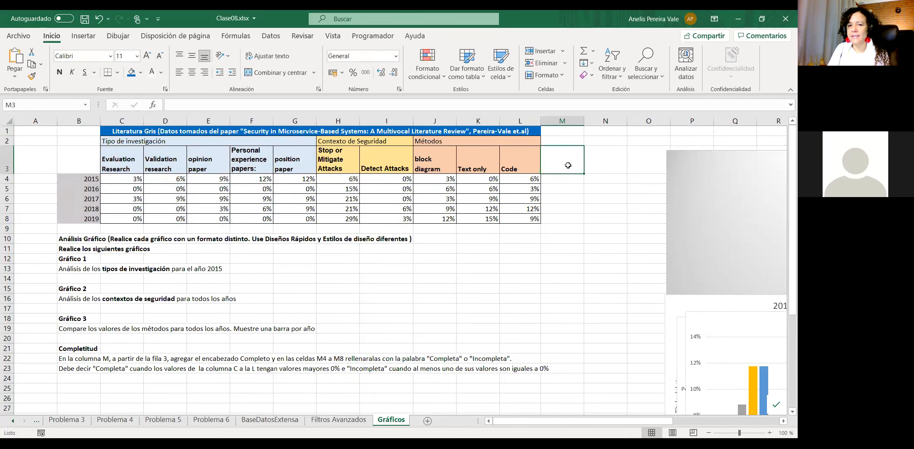
{"action": "left_click", "coordinate": [573, 182]}
{"action": "left_click", "coordinate": [572, 190]}
{"action": "left_click", "coordinate": [571, 199]}
{"action": "left_click", "coordinate": [571, 208]}
{"action": "left_click", "coordinate": [572, 219]}
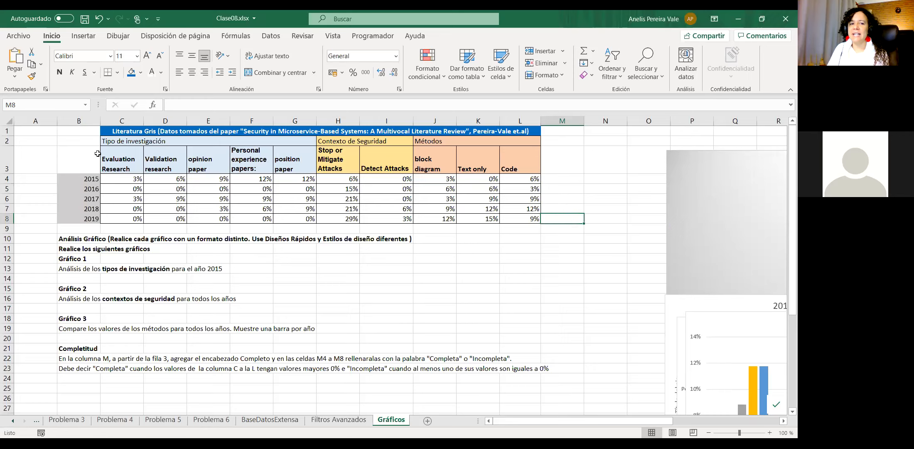
{"action": "left_click", "coordinate": [108, 178]}
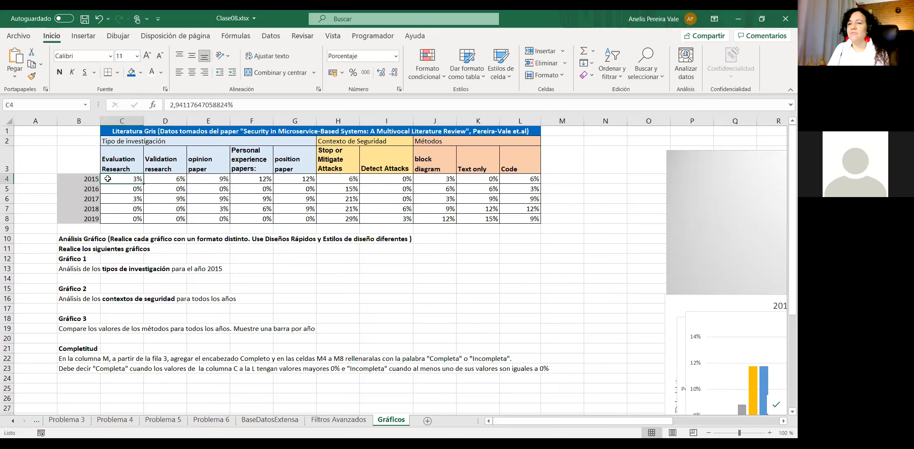
{"action": "left_click_drag", "start_coordinate": [111, 178], "coordinate": [520, 175]}
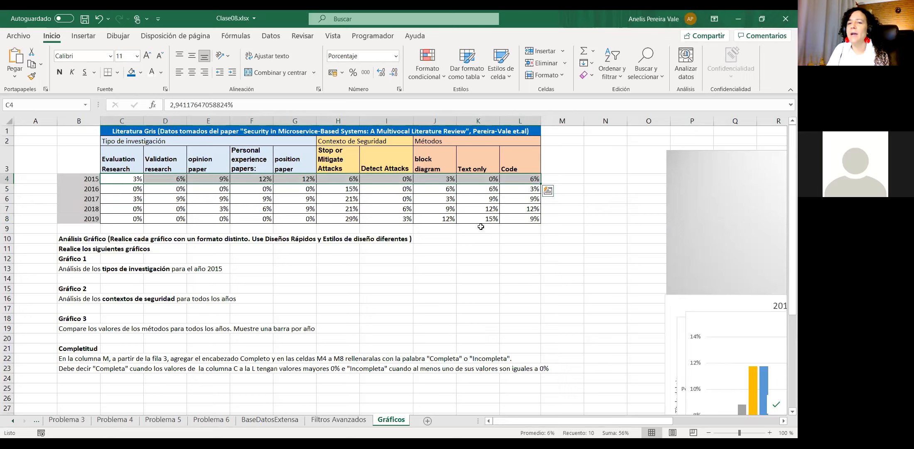
Step: Enter the sample word incompleto in M4, try completo in M5, and clear M5
{"action": "left_click", "coordinate": [574, 183]}
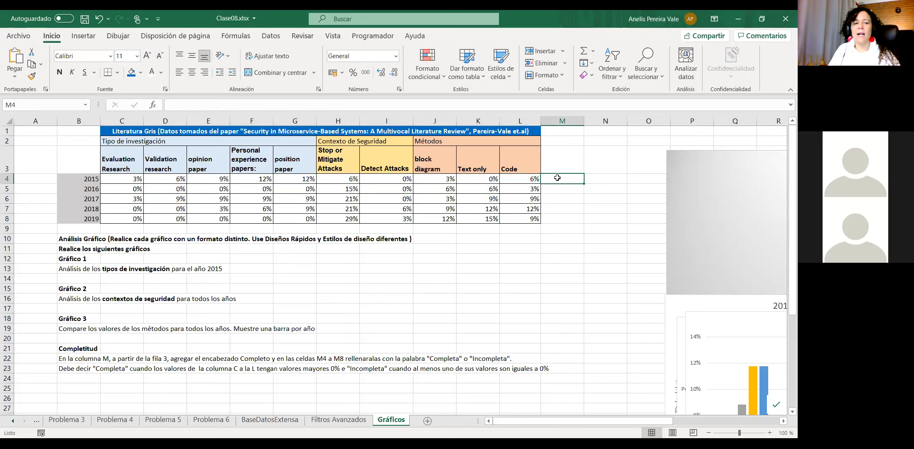
{"action": "type", "text": "inc"}
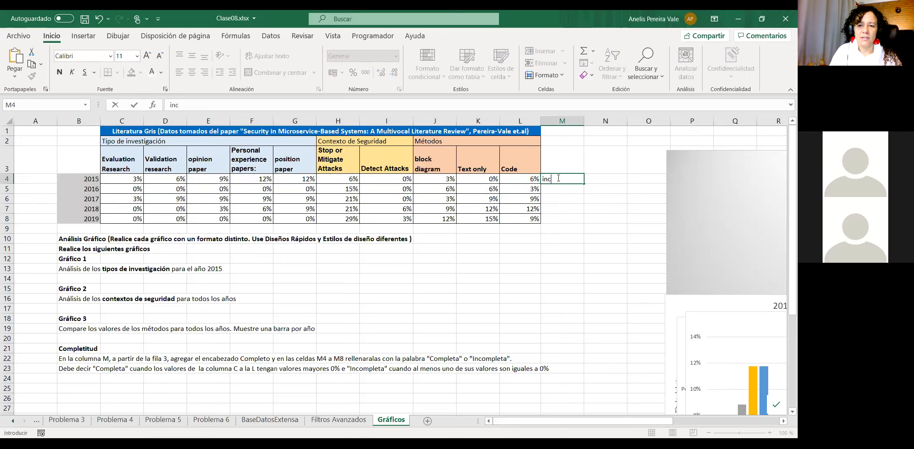
{"action": "type", "text": "ompleto"}
{"action": "key", "text": "Return"}
{"action": "type", "text": "completo"}
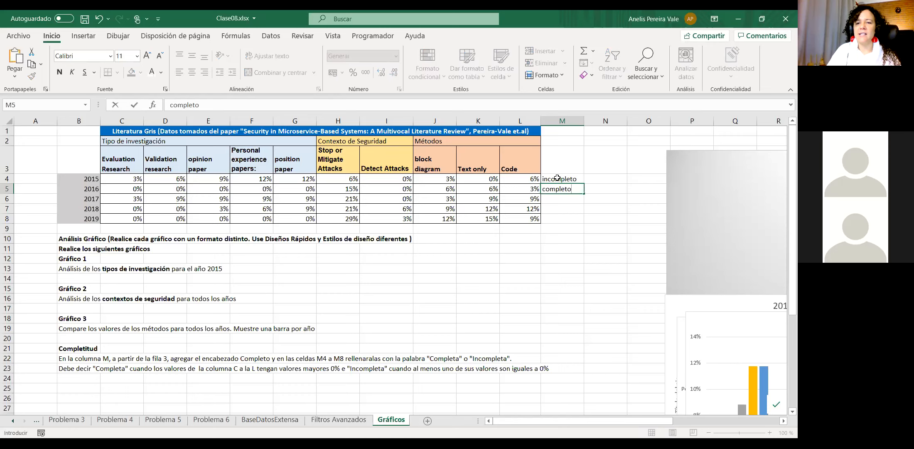
{"action": "key", "text": "ctrl+Return"}
{"action": "key", "text": "Delete"}
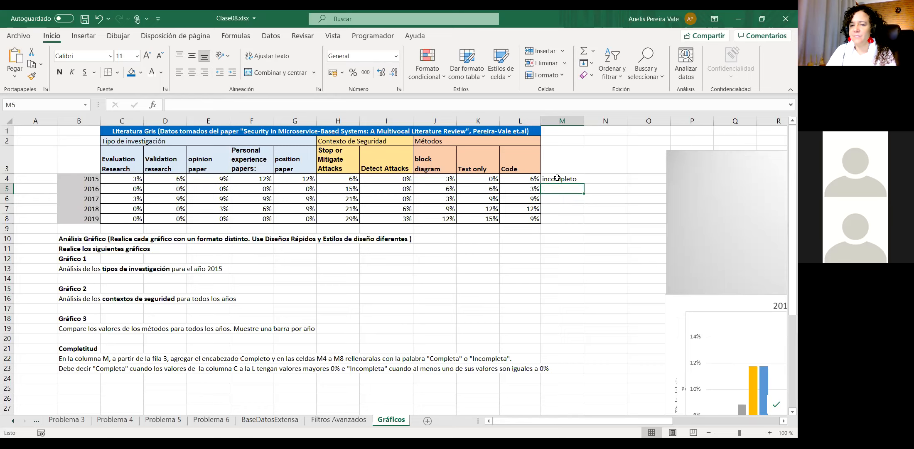
Step: Check the 2015 values in C4:L4 against the sample word in M4, and clear M4
{"action": "left_click", "coordinate": [557, 178]}
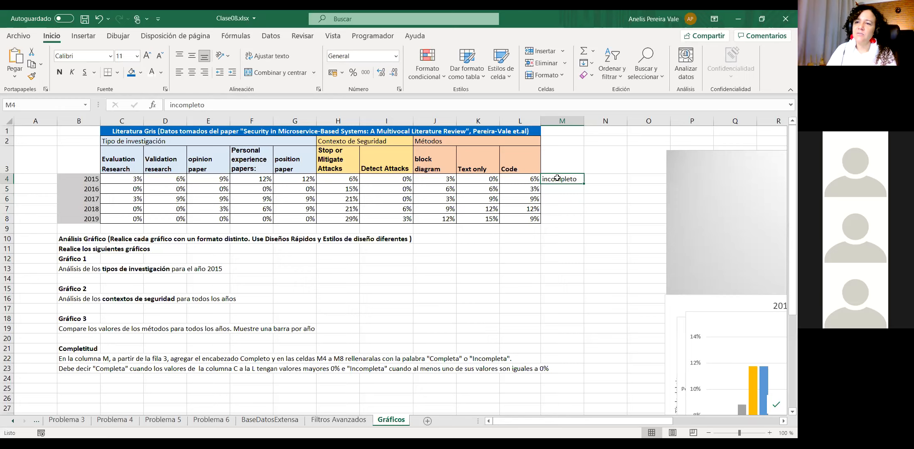
{"action": "left_click", "coordinate": [104, 180]}
{"action": "left_click_drag", "start_coordinate": [104, 180], "coordinate": [524, 179]}
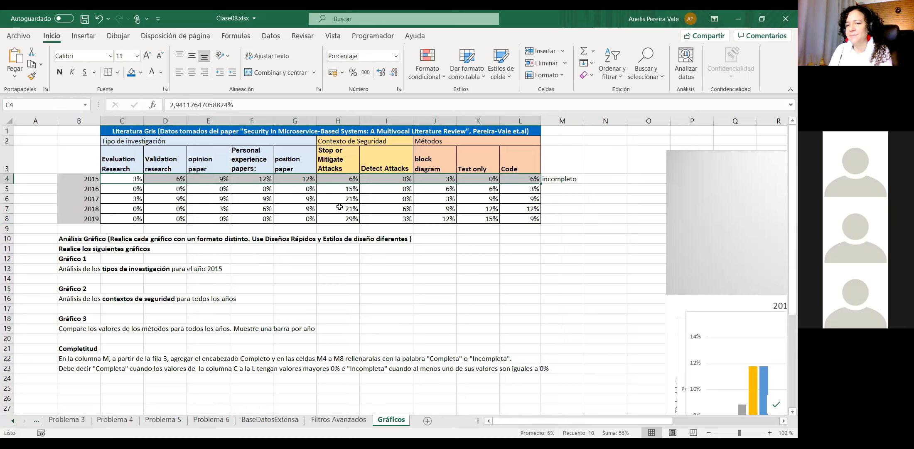
{"action": "left_click", "coordinate": [591, 218]}
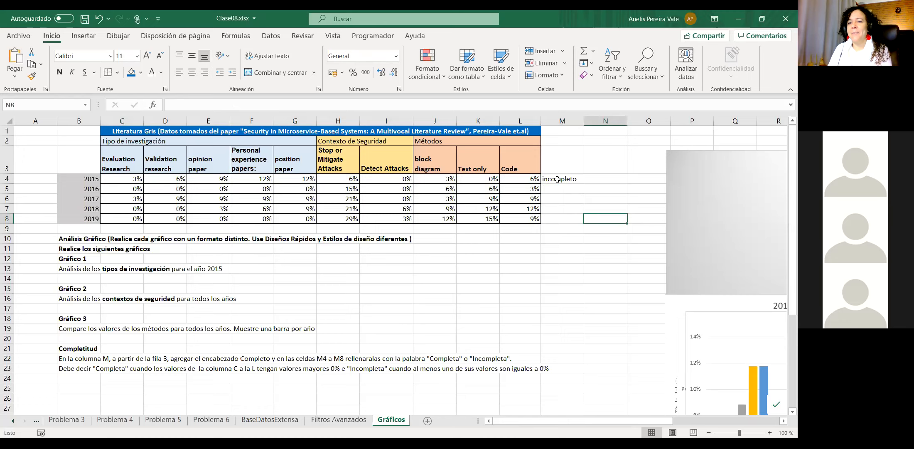
{"action": "left_click", "coordinate": [557, 179]}
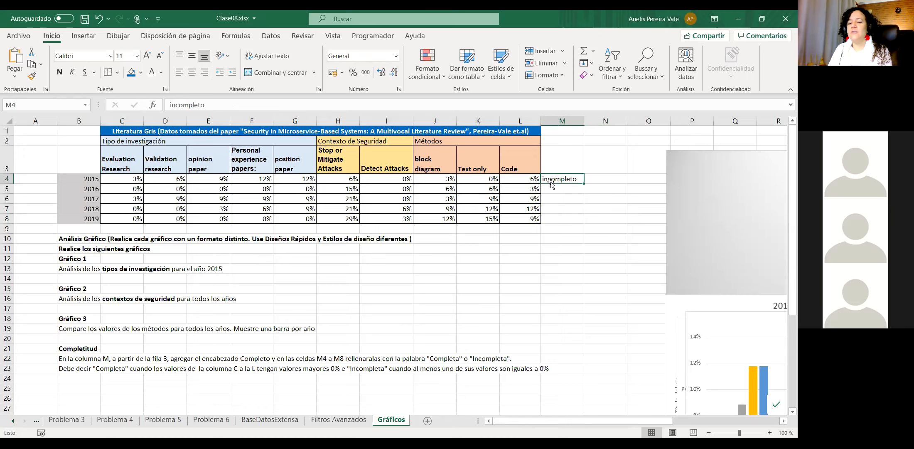
{"action": "key", "text": "Delete"}
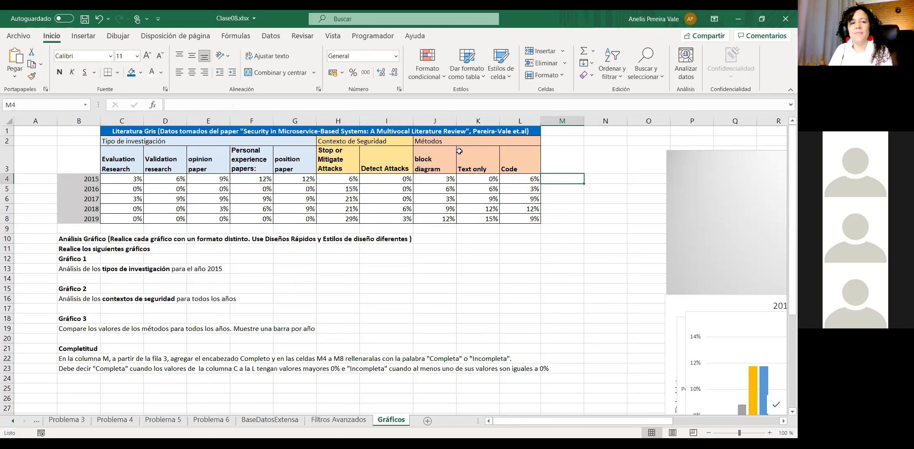
{"action": "left_click", "coordinate": [140, 102]}
{"action": "type", "text": "¿SI"}
{"action": "key", "text": "BackSpace"}
{"action": "key", "text": "BackSpace"}
{"action": "key", "text": "BackSpace"}
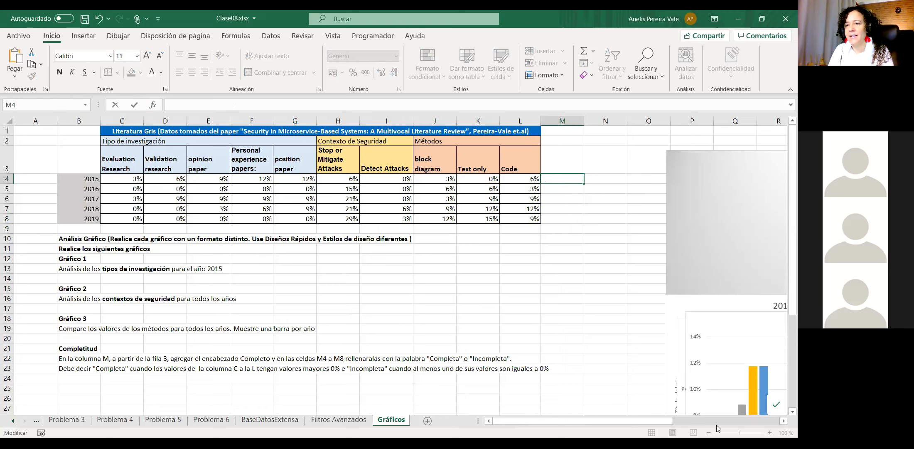
Step: Try a SI.CONJUNTO formula in N15 with C4> as the start of its first logical test
{"action": "left_click", "coordinate": [597, 286]}
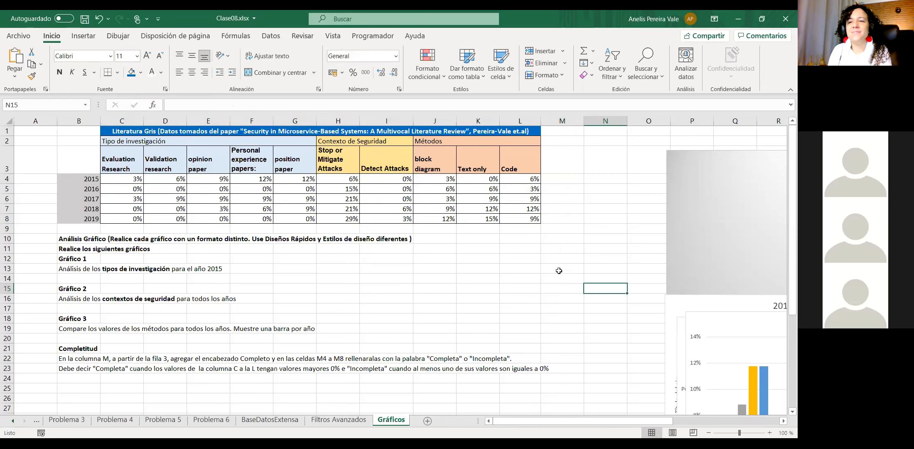
{"action": "type", "text": "="}
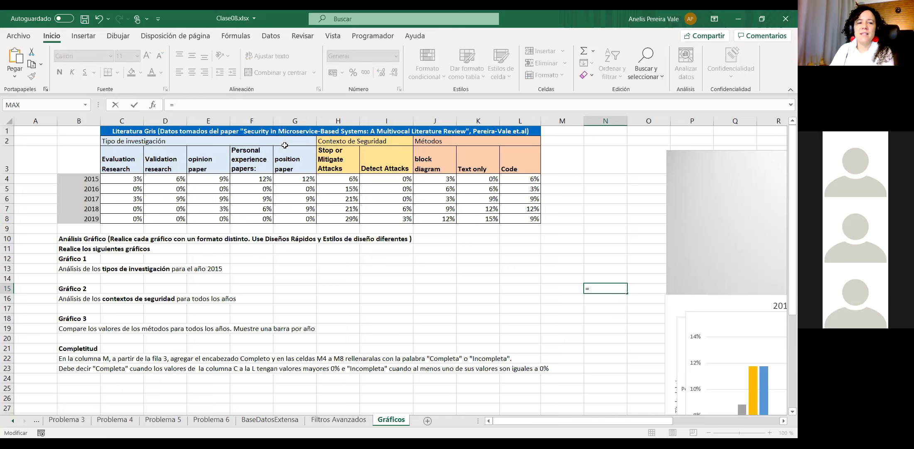
{"action": "type", "text": "Si"}
{"action": "key", "text": "Down"}
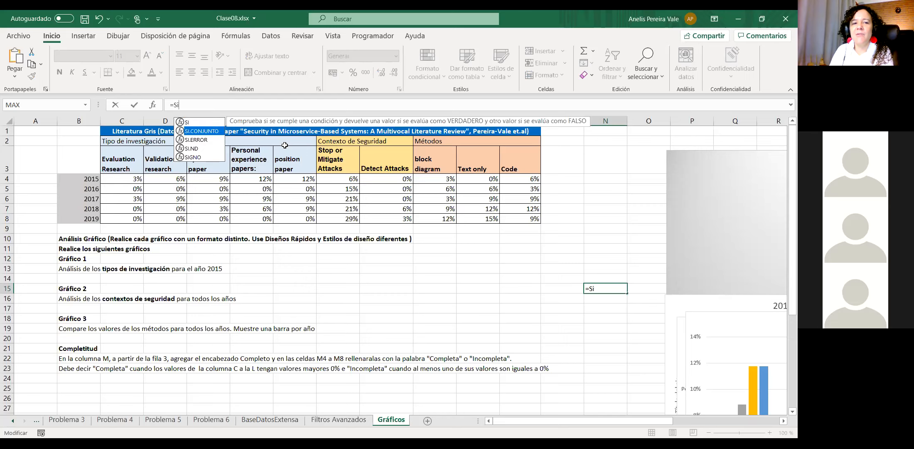
{"action": "key", "text": "Tab"}
{"action": "left_click", "coordinate": [132, 180]}
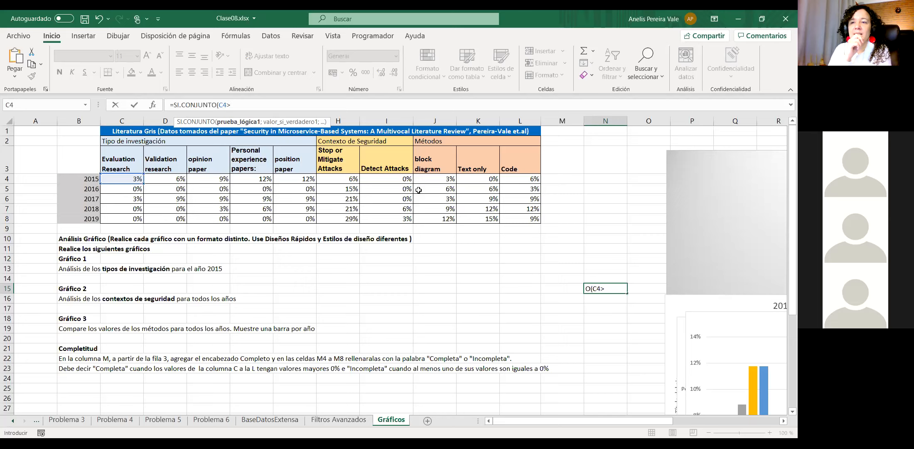
Step: Replace SI.CONJUNTO in N15 with the simple SI function and reference L15 in its logical test
{"action": "key", "text": "BackSpace"}
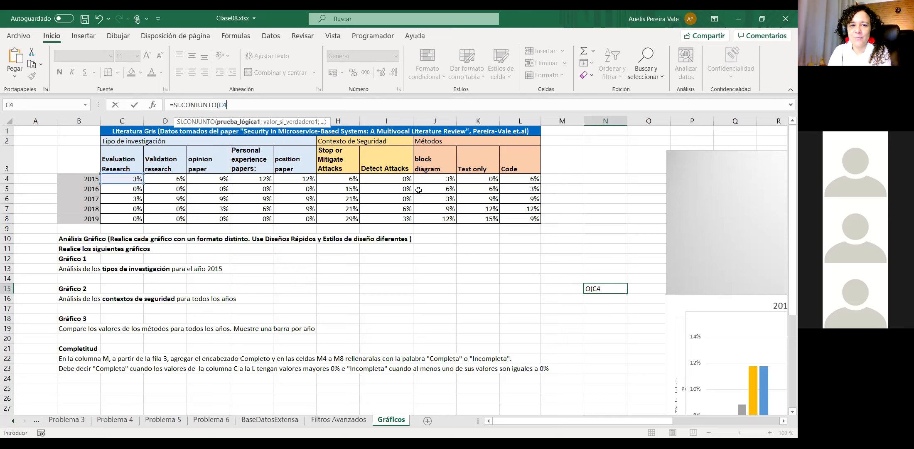
{"action": "key", "text": "BackSpace"}
{"action": "key", "text": "BackSpace"}
{"action": "key", "text": "BackSpace"}
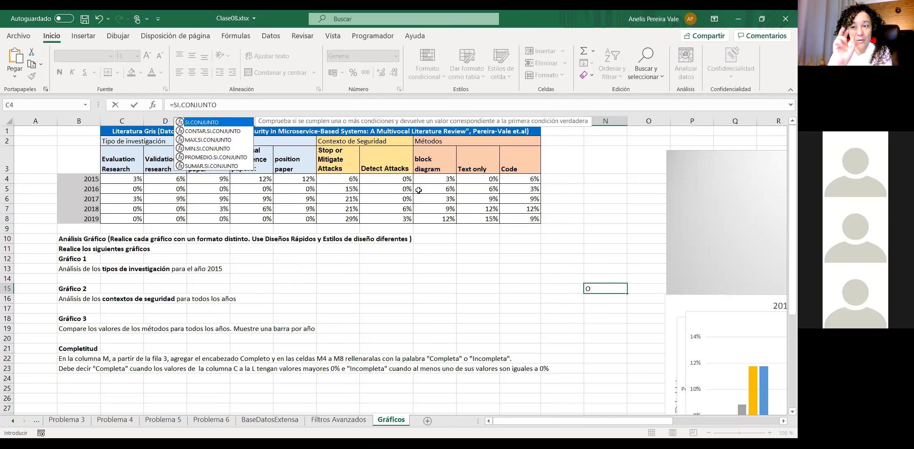
{"action": "key", "text": "BackSpace"}
{"action": "key", "text": "BackSpace"}
{"action": "key", "text": "BackSpace"}
{"action": "key", "text": "BackSpace"}
{"action": "key", "text": "BackSpace"}
{"action": "key", "text": "BackSpace"}
{"action": "key", "text": "BackSpace"}
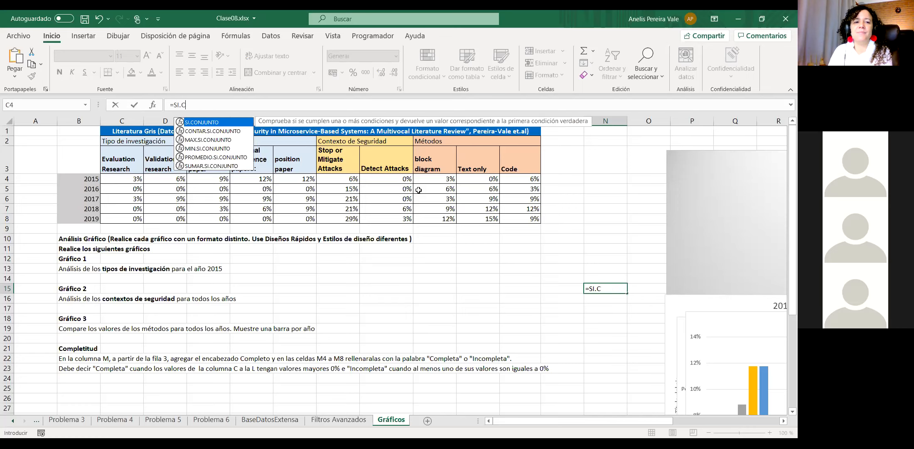
{"action": "key", "text": "BackSpace"}
{"action": "key", "text": "BackSpace"}
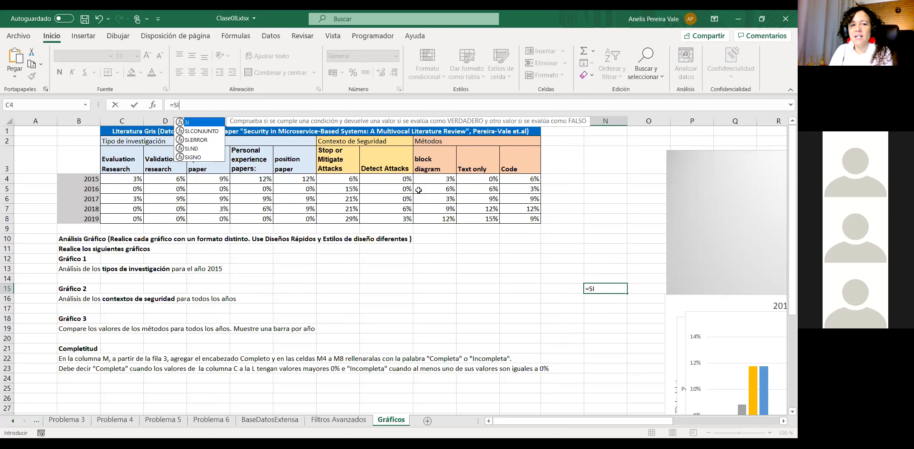
{"action": "type", "text": "("}
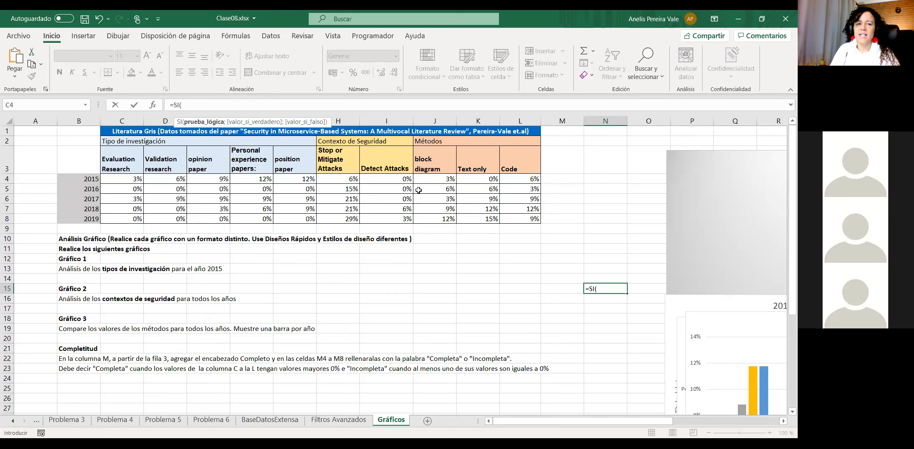
{"action": "key", "text": "Left"}
{"action": "key", "text": "Left"}
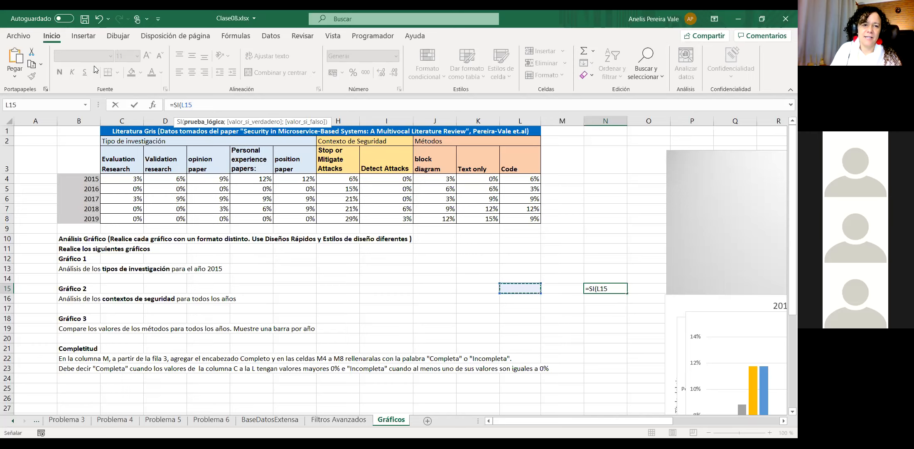
Step: Put ! before the formula in N15 to make it text and complete it as !=SI(L15>0;"Completo";"Incompleto")
{"action": "key", "text": "F2"}
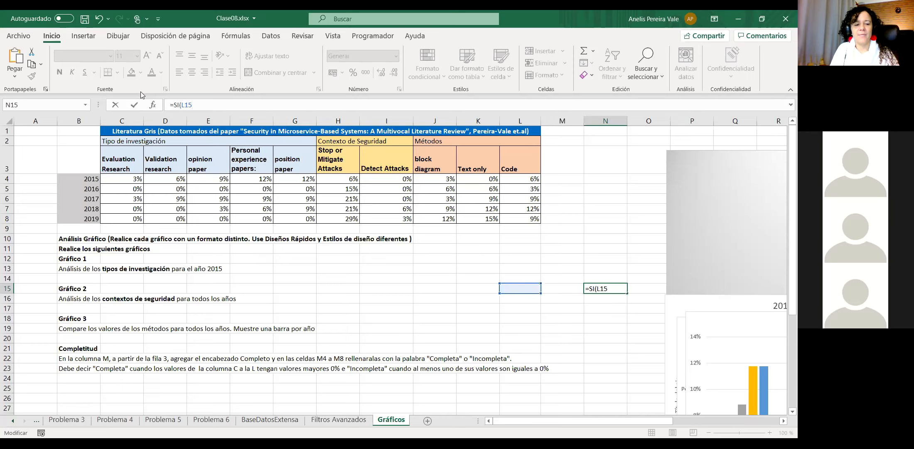
{"action": "key", "text": "Home"}
{"action": "type", "text": "!"}
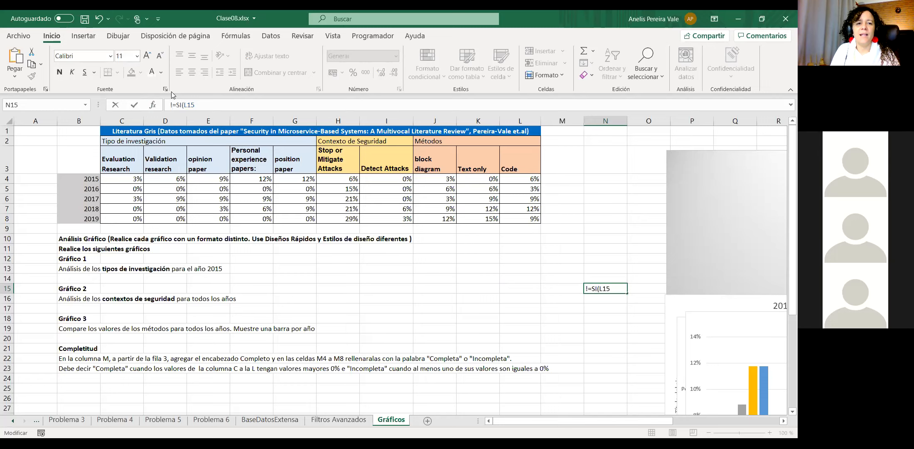
{"action": "type", "text": ">"}
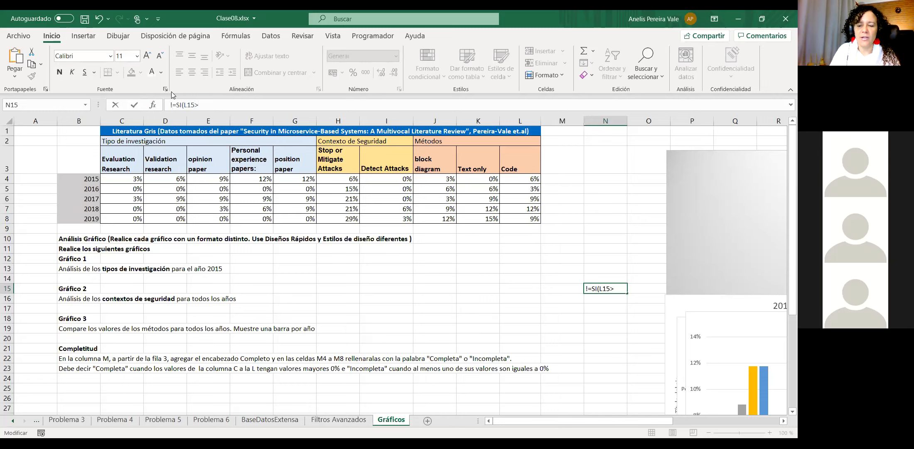
{"action": "type", "text": "0;\"\""}
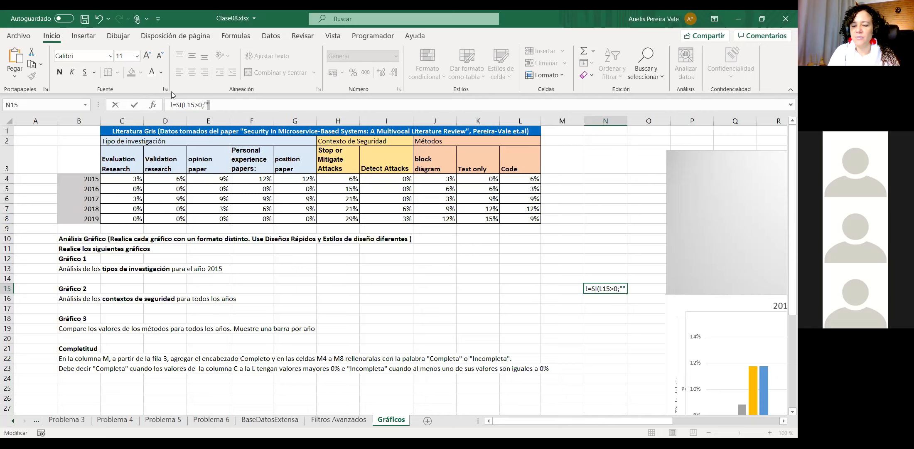
{"action": "key", "text": "BackSpace"}
{"action": "type", "text": "V"}
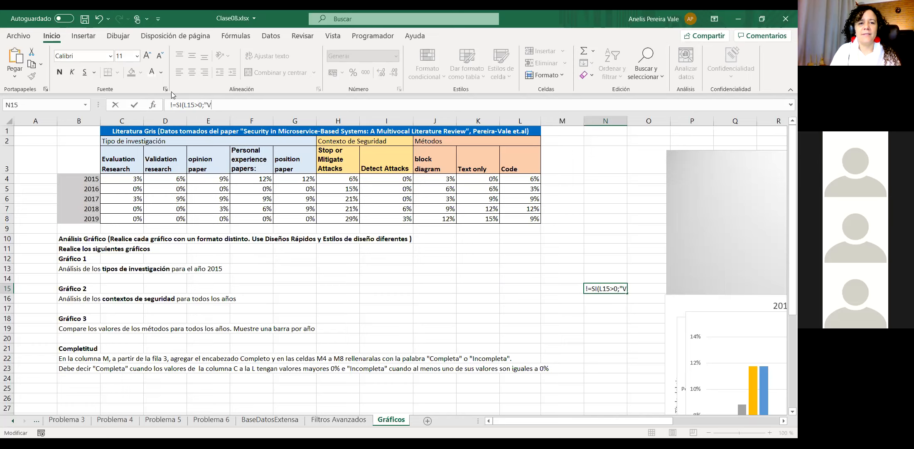
{"action": "key", "text": "BackSpace"}
{"action": "type", "text": "Compe"}
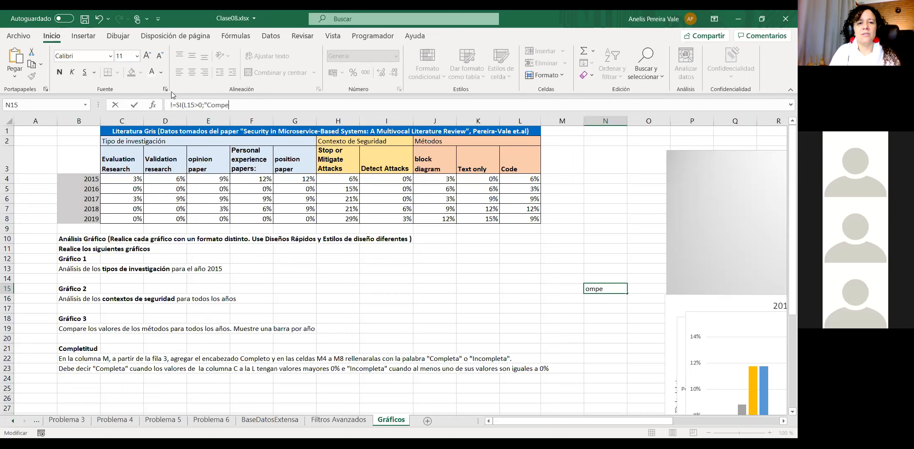
{"action": "key", "text": "BackSpace"}
{"action": "type", "text": "leto"}
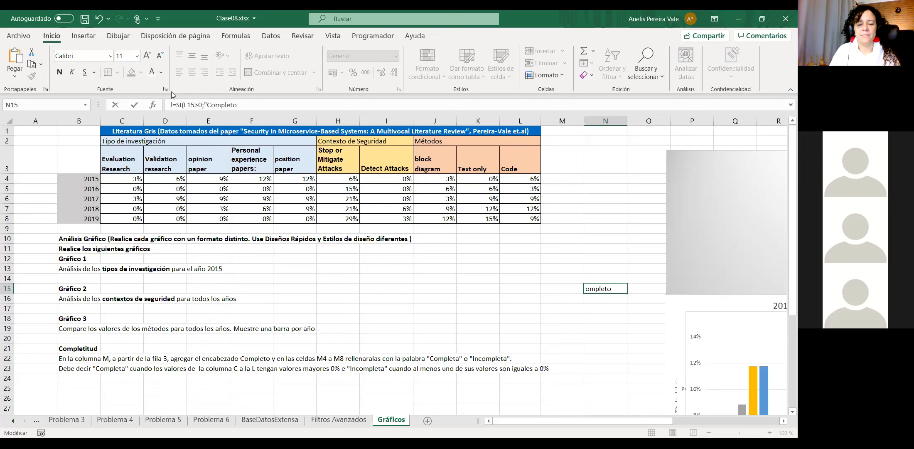
{"action": "type", "text": "\";\"Incompleto\")"}
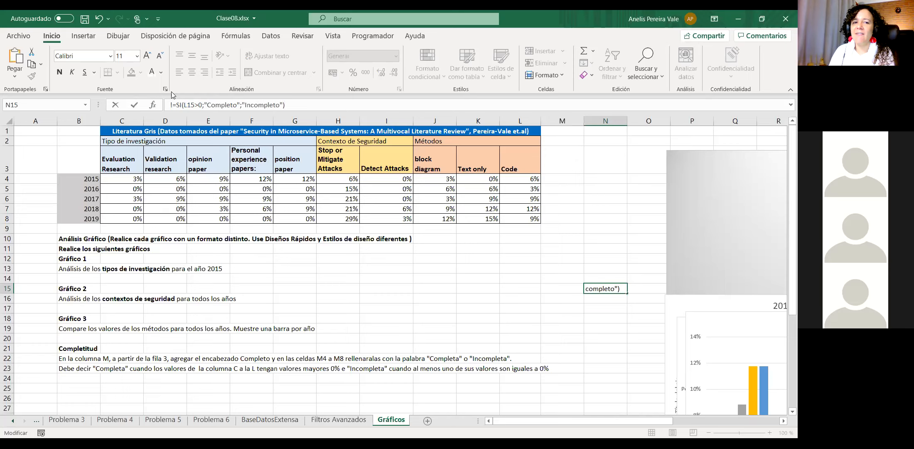
Step: Review the sample SI formula in N15, highlighting the comparison value 0 and the true-case text Completo
{"action": "key", "text": "Left"}
{"action": "key", "text": "Left"}
{"action": "key", "text": "Left"}
{"action": "key", "text": "Left"}
{"action": "key", "text": "Left"}
{"action": "key", "text": "Left"}
{"action": "key", "text": "Left"}
{"action": "key", "text": "Left"}
{"action": "key", "text": "Left"}
{"action": "key", "text": "Left"}
{"action": "key", "text": "Left"}
{"action": "key", "text": "Left"}
{"action": "key", "text": "Left"}
{"action": "key", "text": "Left"}
{"action": "key", "text": "Left"}
{"action": "key", "text": "Left"}
{"action": "key", "text": "Left"}
{"action": "key", "text": "Left"}
{"action": "key", "text": "Left"}
{"action": "key", "text": "Left"}
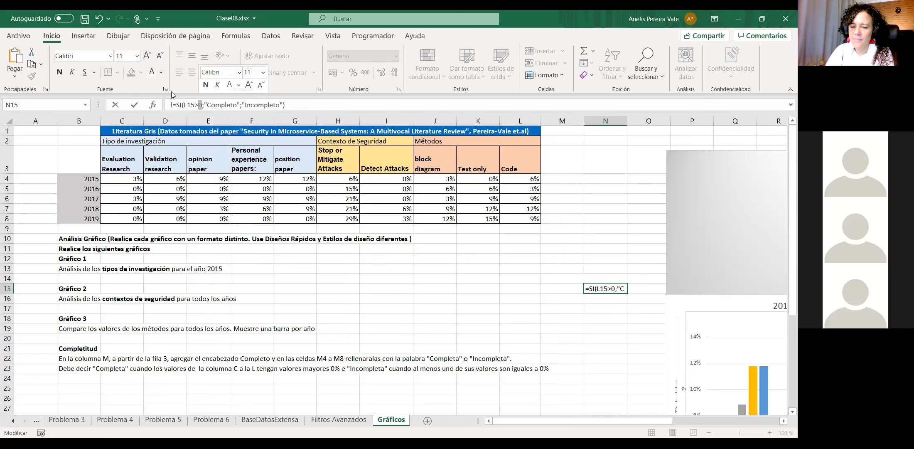
{"action": "double_click", "coordinate": [221, 111]}
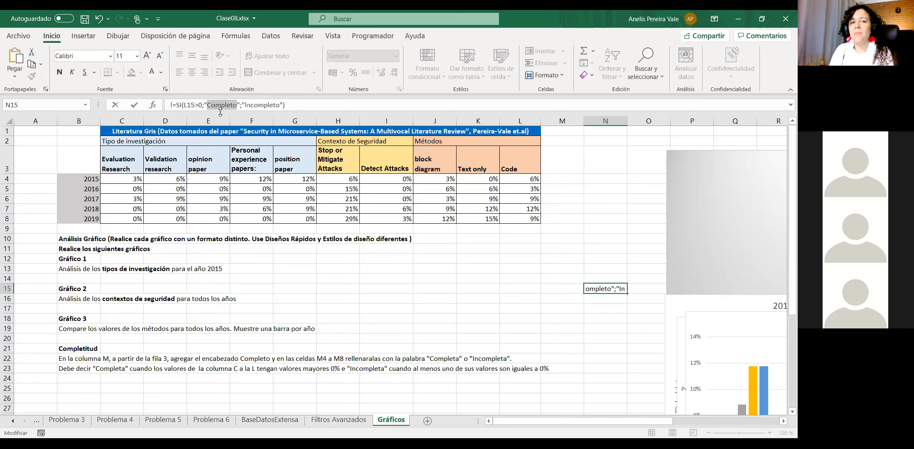
Step: Review the false-case text Incompleto in the N15 sample formula and highlight the 2015 values in C4:K4
{"action": "double_click", "coordinate": [265, 106]}
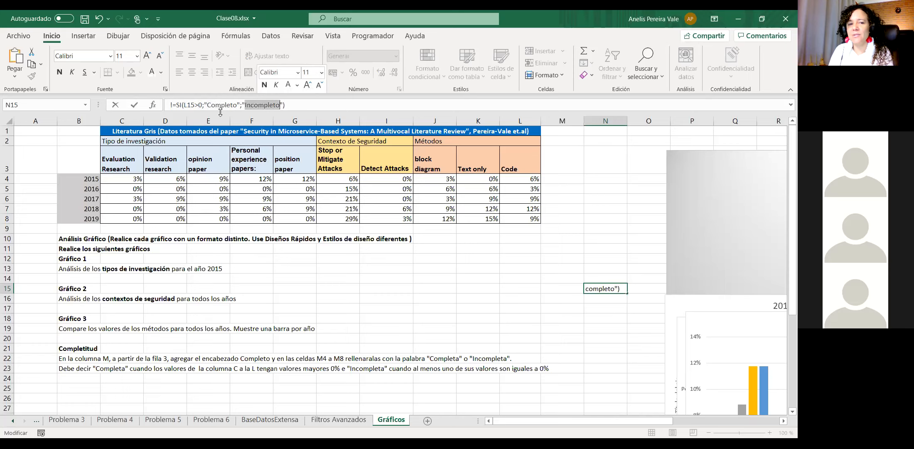
{"action": "left_click", "coordinate": [215, 107]}
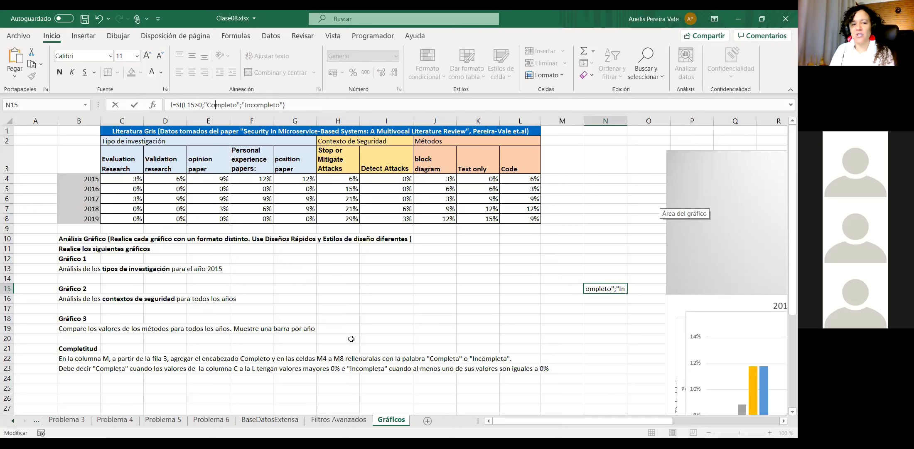
{"action": "left_click", "coordinate": [127, 179]}
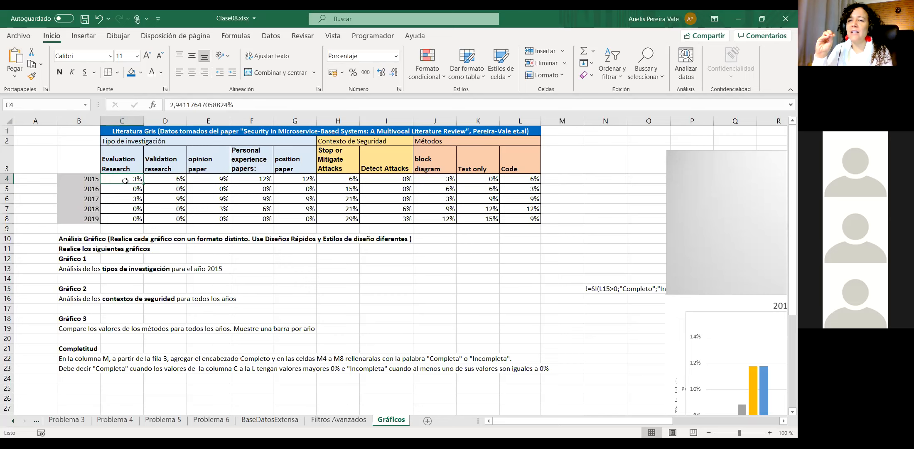
{"action": "left_click_drag", "start_coordinate": [125, 180], "coordinate": [483, 182]}
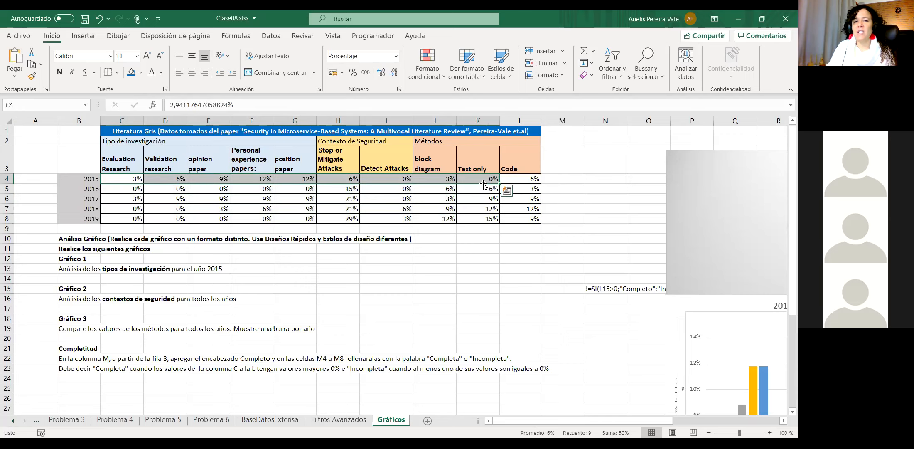
Step: Start a formula in M4 with the SI function and nest an empty Y function as its logical test
{"action": "left_click", "coordinate": [563, 182]}
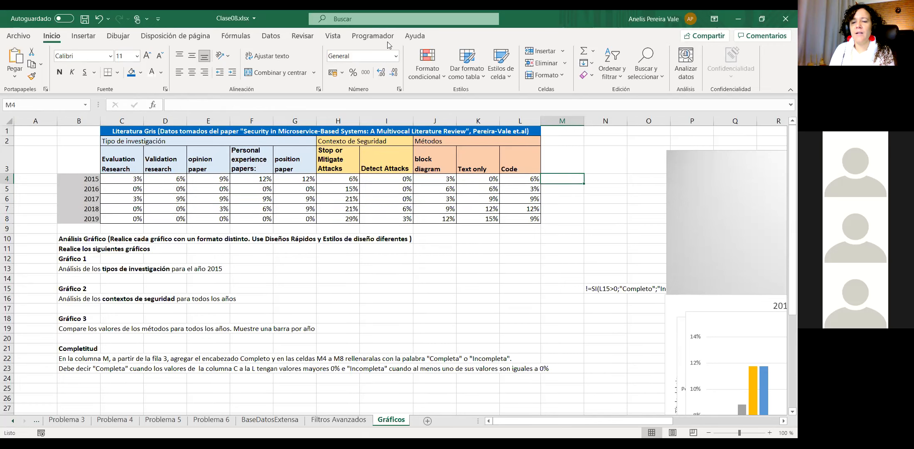
{"action": "left_click", "coordinate": [572, 181]}
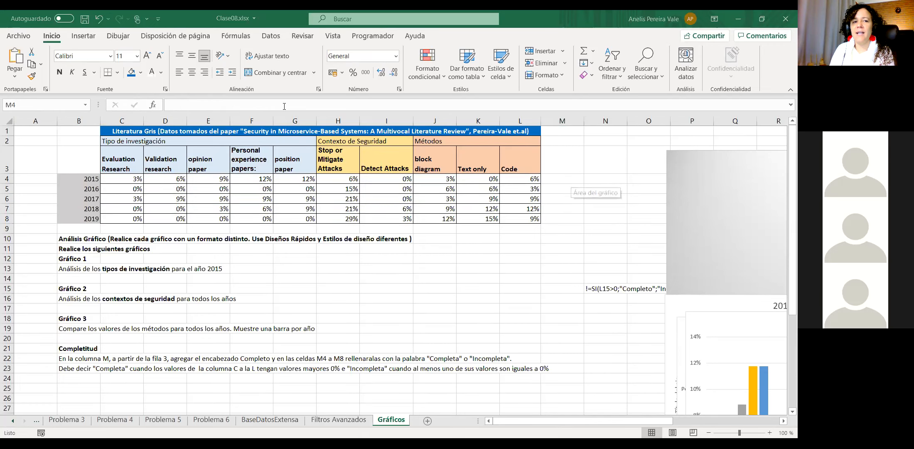
{"action": "left_click", "coordinate": [230, 104]}
{"action": "type", "text": "="}
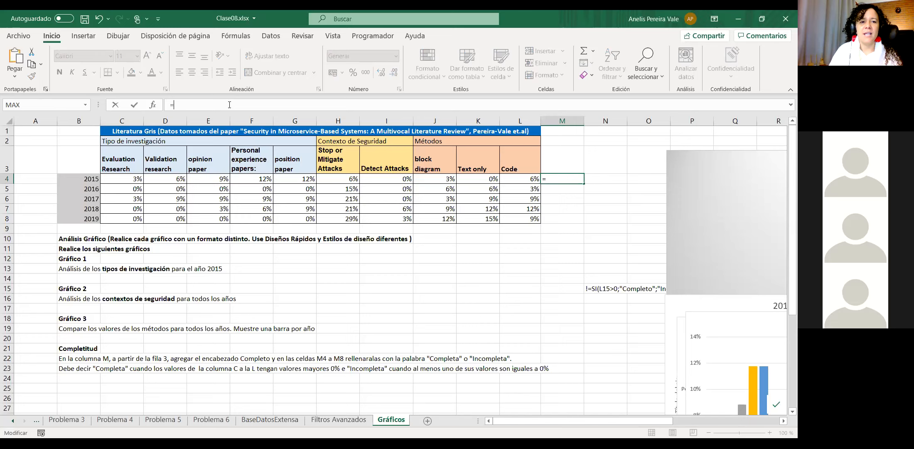
{"action": "type", "text": "SI()"}
{"action": "key", "text": "Left"}
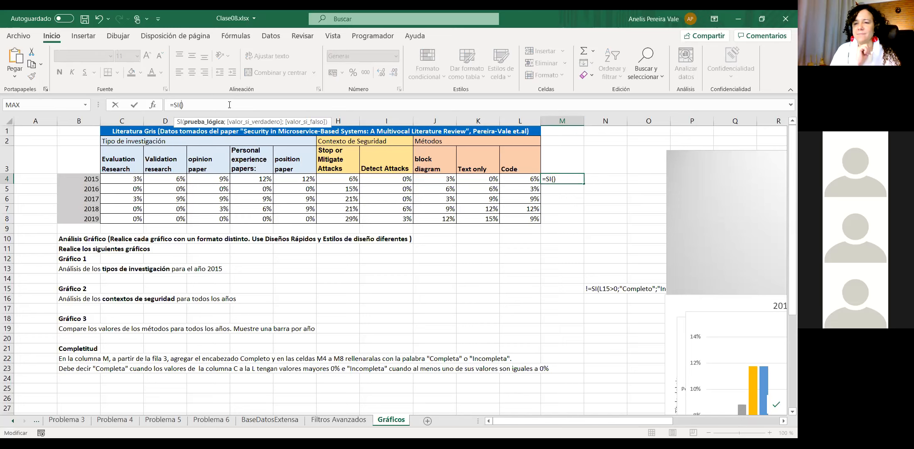
{"action": "type", "text": "Y()"}
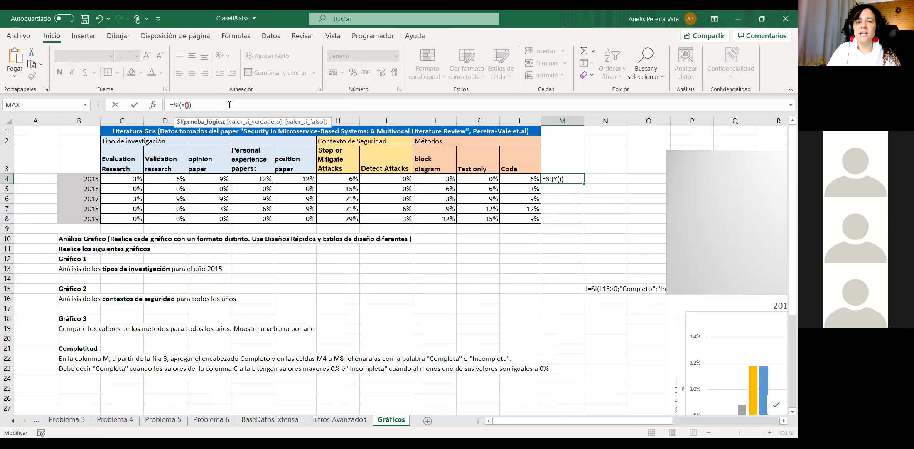
{"action": "key", "text": "Left"}
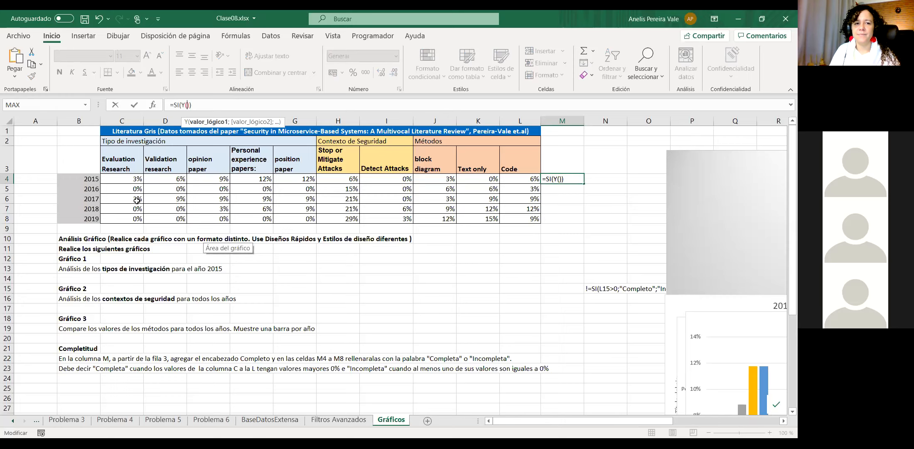
Step: Fill the Y function in M4 with the conditions C4>0, D4>0, an unfinished E4> and F4>0, separated by semicolons
{"action": "left_click", "coordinate": [114, 178]}
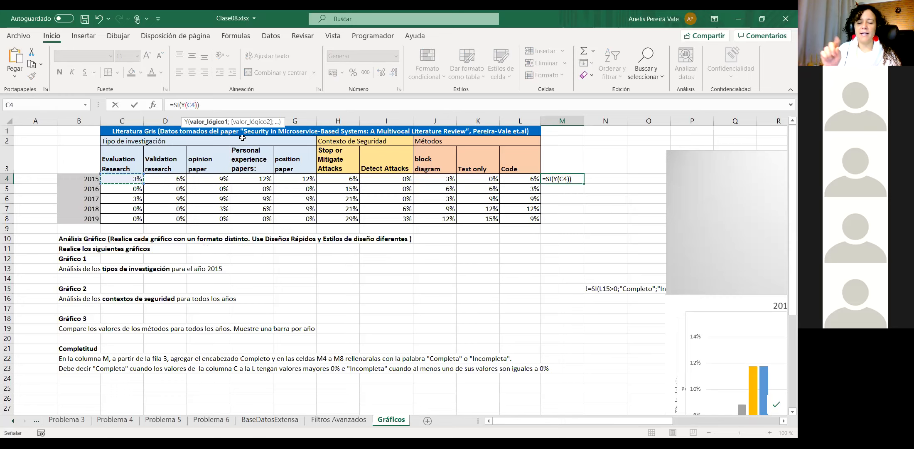
{"action": "type", "text": ">0;"}
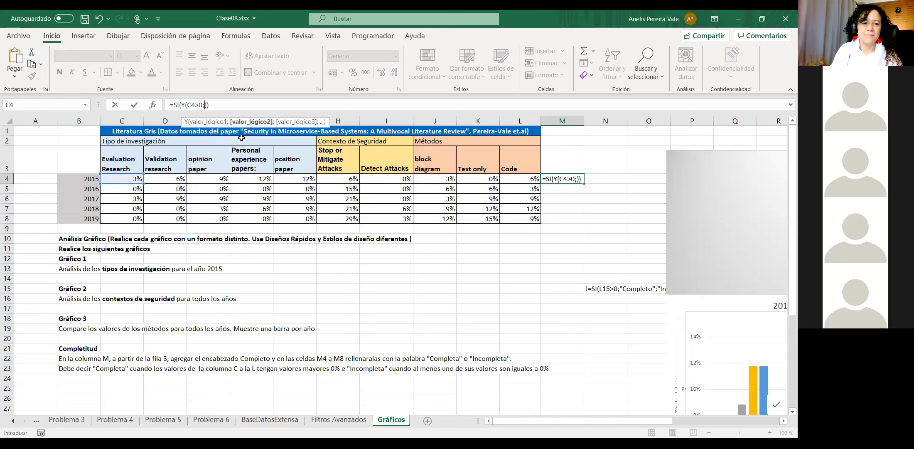
{"action": "left_click", "coordinate": [177, 181]}
{"action": "type", "text": ">0"}
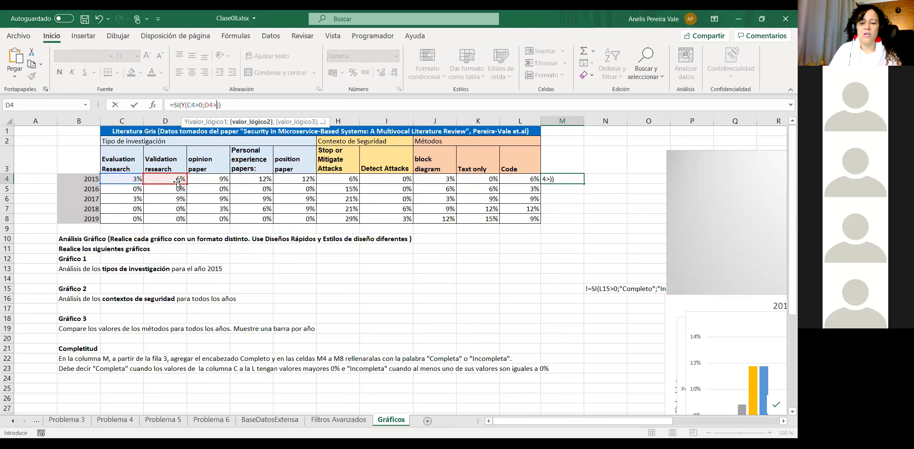
{"action": "type", "text": ";"}
{"action": "left_click", "coordinate": [208, 178]}
{"action": "type", "text": ">"}
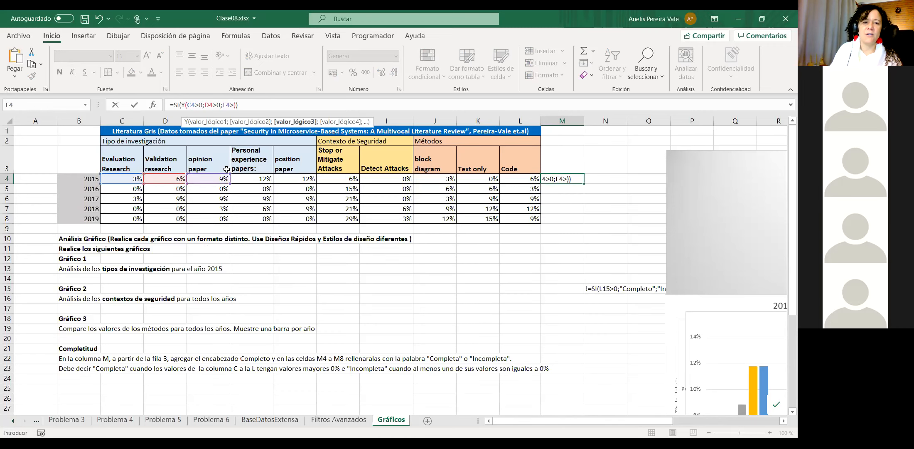
{"action": "type", "text": ";"}
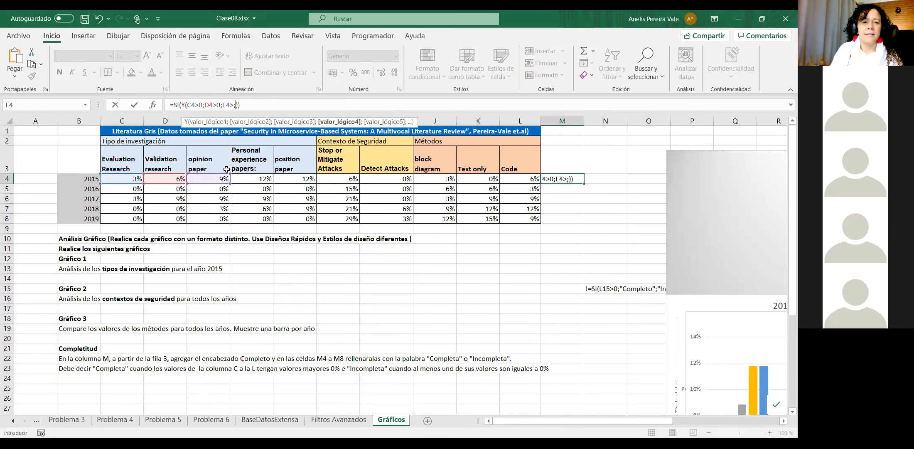
{"action": "left_click", "coordinate": [265, 182]}
{"action": "type", "text": ">0"}
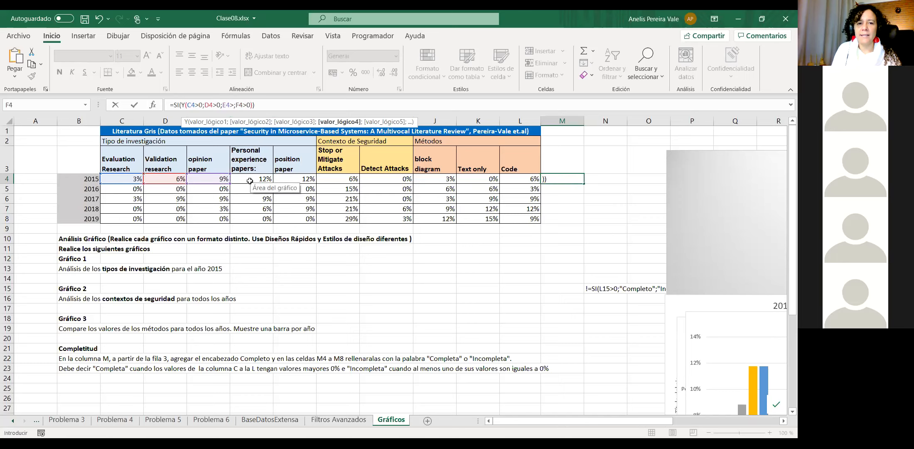
{"action": "type", "text": ";"}
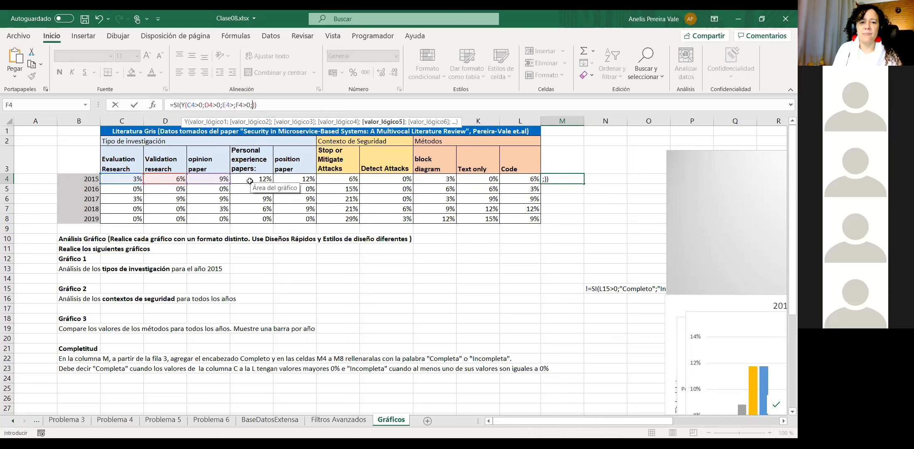
Step: Try adding a fifth condition to the Y function in M4, replacing F4> with E4>0
{"action": "type", "text": "F4>"}
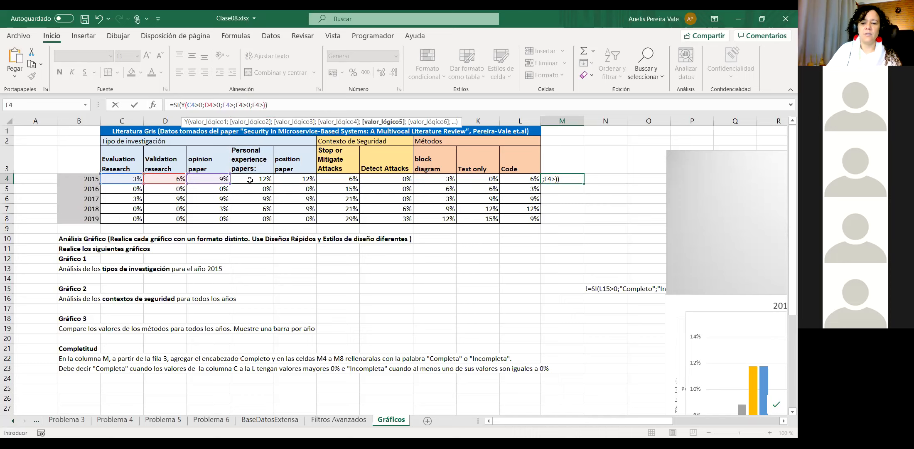
{"action": "key", "text": "BackSpace"}
{"action": "key", "text": "BackSpace"}
{"action": "key", "text": "BackSpace"}
{"action": "left_click", "coordinate": [251, 181]}
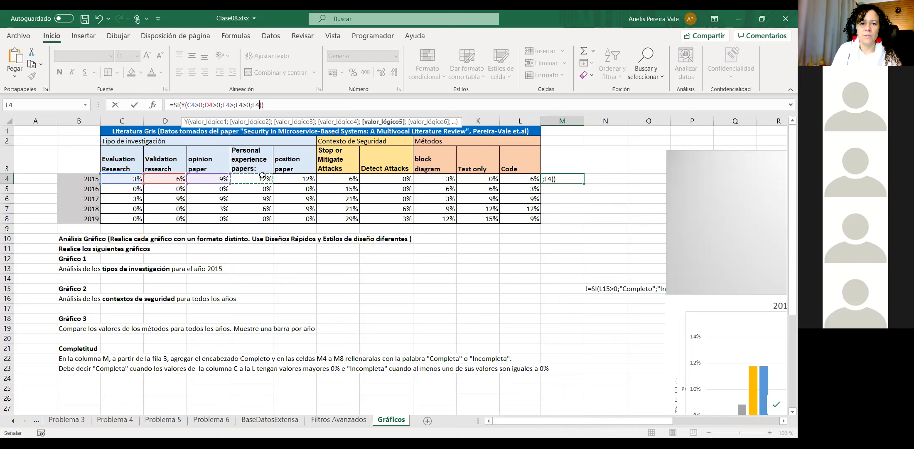
{"action": "left_click", "coordinate": [216, 180]}
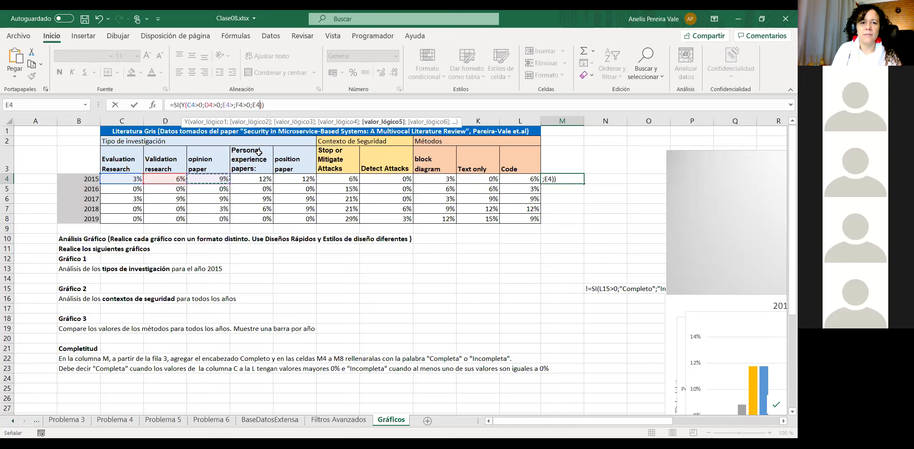
{"action": "type", "text": ">0;"}
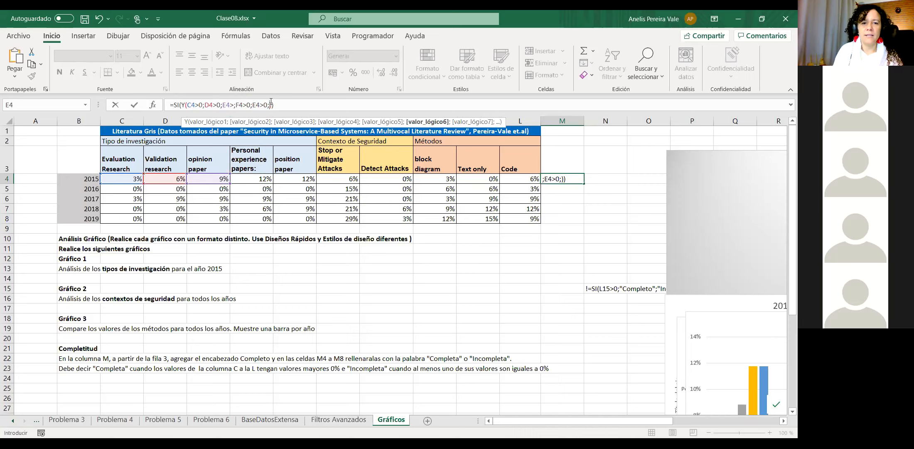
Step: Add the condition G4>0 to the Y function, try to enter the M4 formula, and dismiss the formula error
{"action": "left_click", "coordinate": [291, 177]}
{"action": "type", "text": ">0"}
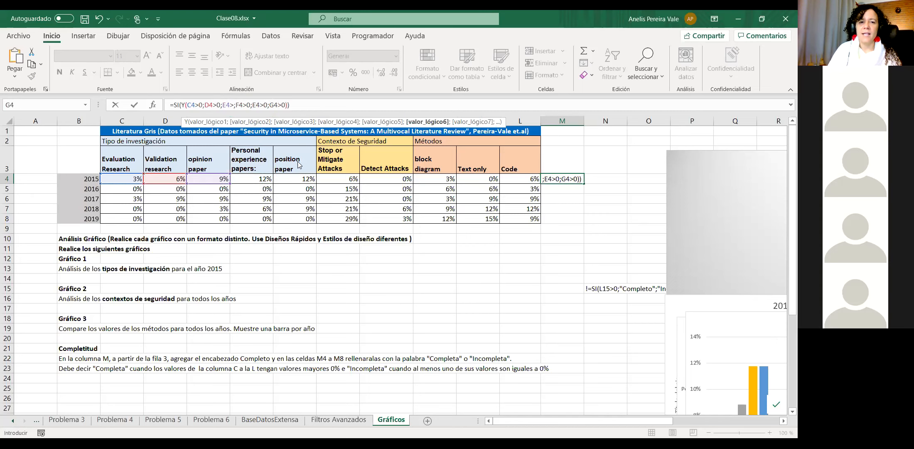
{"action": "key", "text": "Return"}
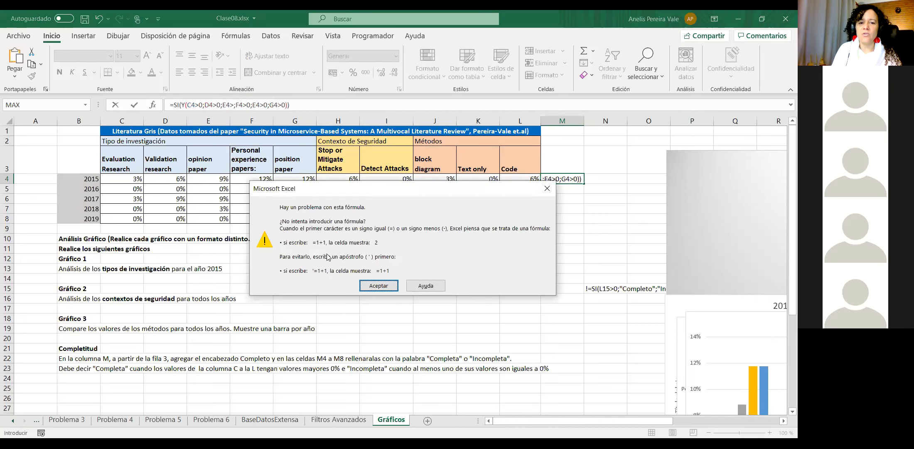
{"action": "left_click", "coordinate": [393, 288]}
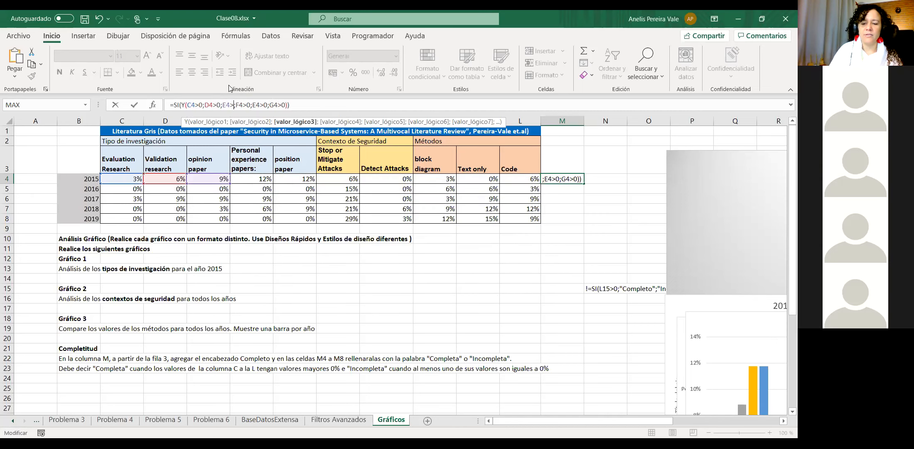
Step: Correct the Y function in M4 by completing the first E4 condition as E4>0 and deleting the duplicate E4>0
{"action": "type", "text": "0"}
{"action": "key", "text": "Right"}
{"action": "key", "text": "Right"}
{"action": "key", "text": "Right"}
{"action": "key", "text": "Right"}
{"action": "key", "text": "Right"}
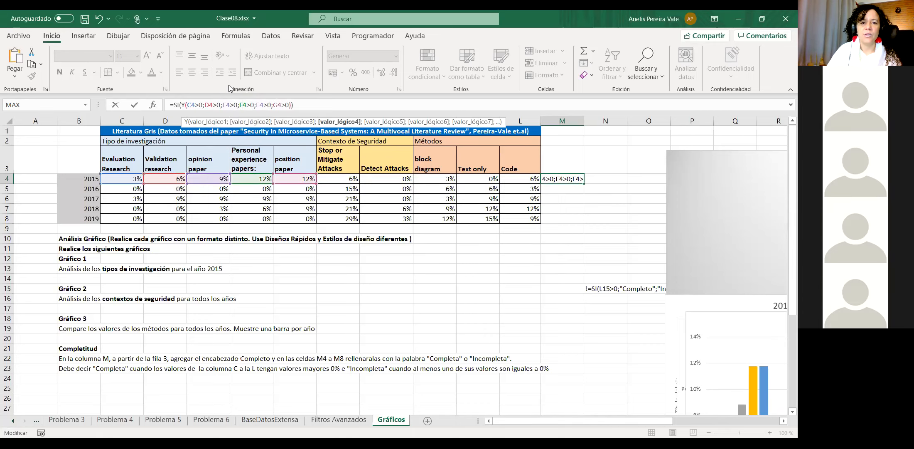
{"action": "key", "text": "Right"}
{"action": "key", "text": "shift+Right"}
{"action": "key", "text": "shift+Right"}
{"action": "key", "text": "shift+Right"}
{"action": "key", "text": "shift+Right"}
{"action": "key", "text": "shift+Right"}
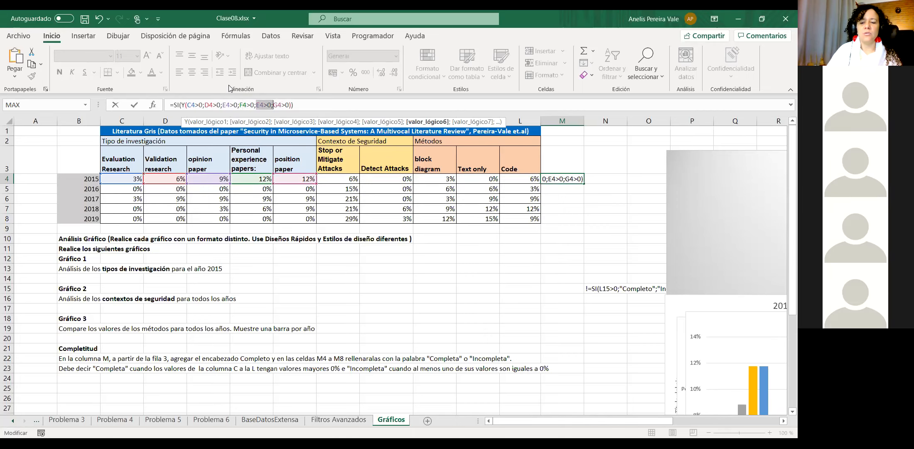
{"action": "key", "text": "Delete"}
{"action": "key", "text": "Right"}
{"action": "key", "text": "Right"}
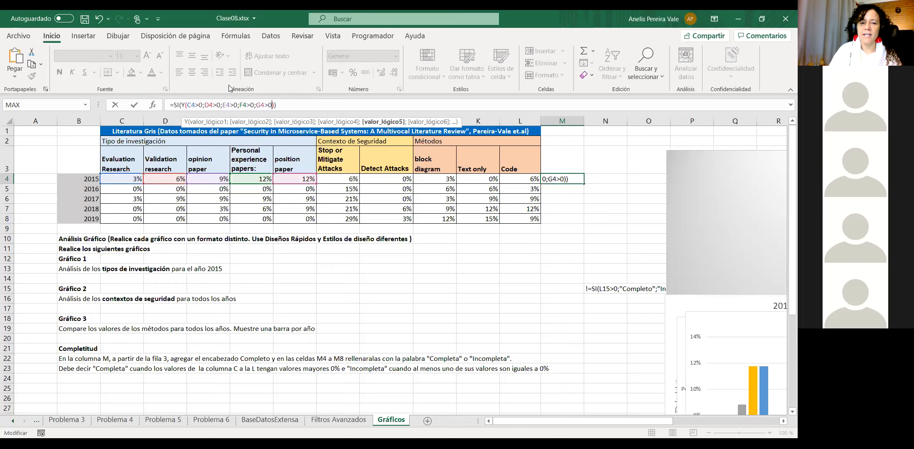
Step: Add "Completo" as the true value and "Incompleto" as the false value of the SI formula in M4, and enter it
{"action": "key", "text": "Right"}
{"action": "type", "text": ";"}
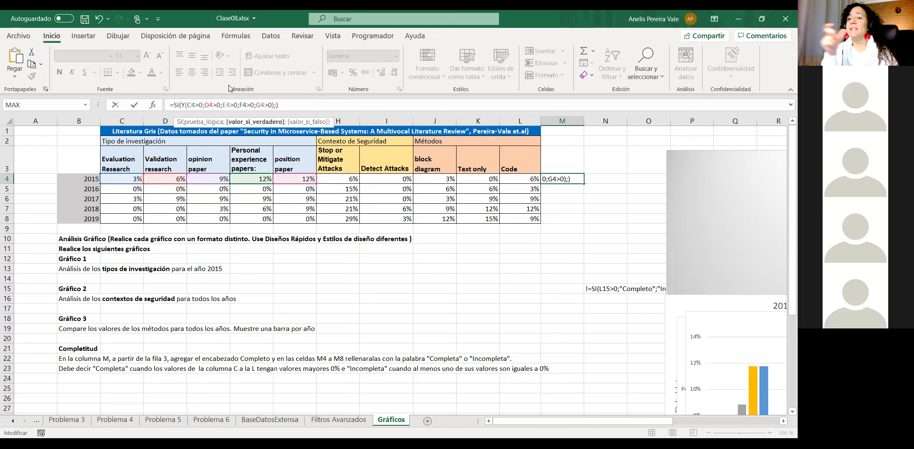
{"action": "type", "text": "\"\""}
{"action": "key", "text": "Left"}
{"action": "type", "text": "Completo\";\"In\""}
{"action": "key", "text": "Left"}
{"action": "type", "text": "Incompleto"}
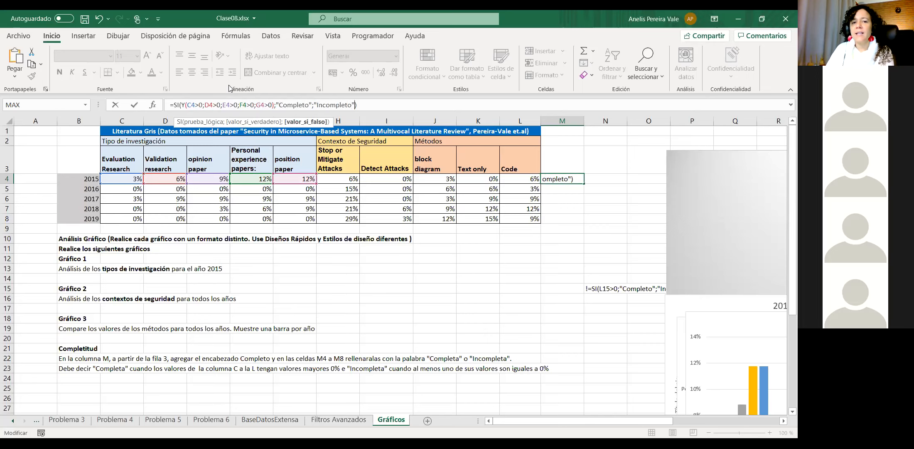
{"action": "key", "text": "Return"}
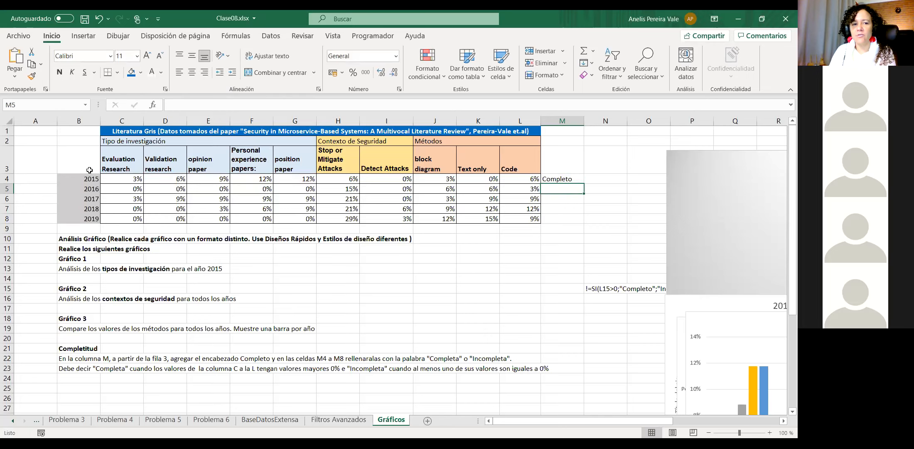
Step: Check the 2015 values in C4:G4 and copy the M4 formula down through M8
{"action": "left_click_drag", "start_coordinate": [108, 180], "coordinate": [291, 182]}
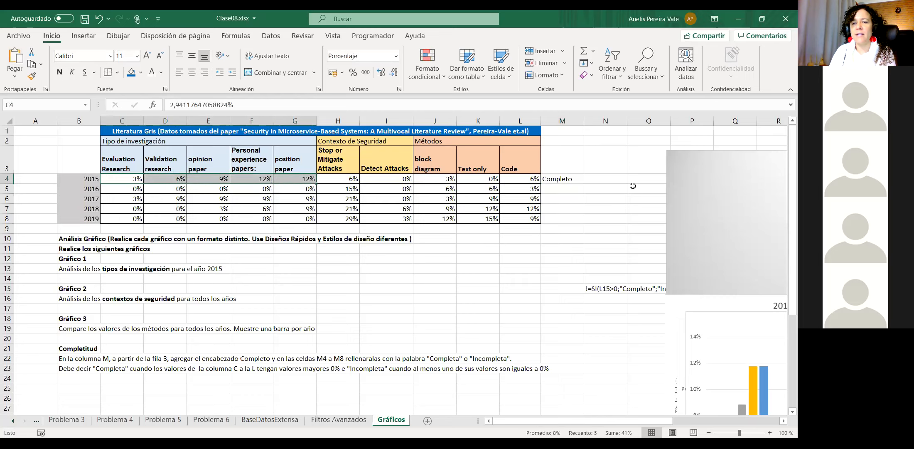
{"action": "left_click", "coordinate": [571, 180]}
{"action": "double_click", "coordinate": [585, 184]}
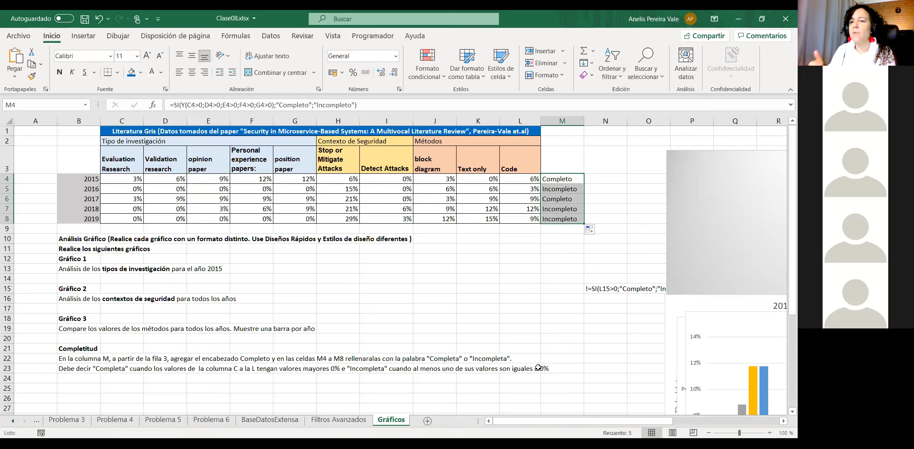
Step: Examine the completeness results in column M and compare the 2016 result with its values in C5 and D5
{"action": "left_click", "coordinate": [563, 208]}
{"action": "left_click", "coordinate": [563, 214]}
{"action": "left_click", "coordinate": [559, 190]}
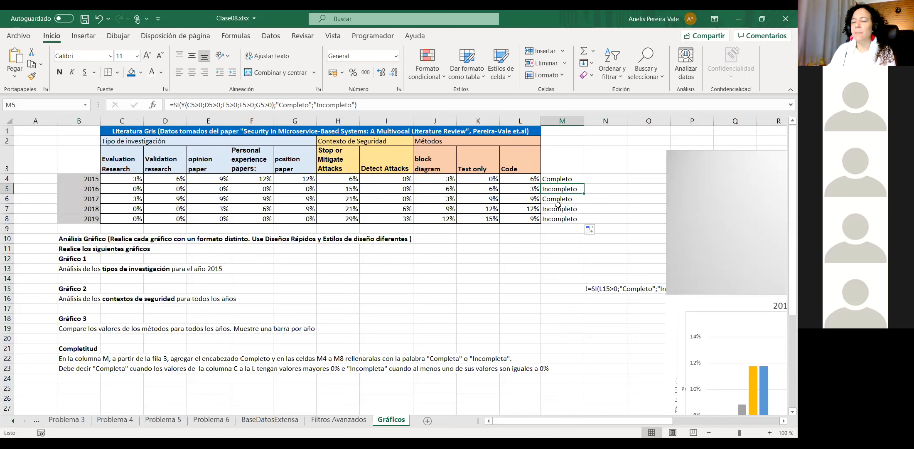
{"action": "left_click", "coordinate": [588, 177]}
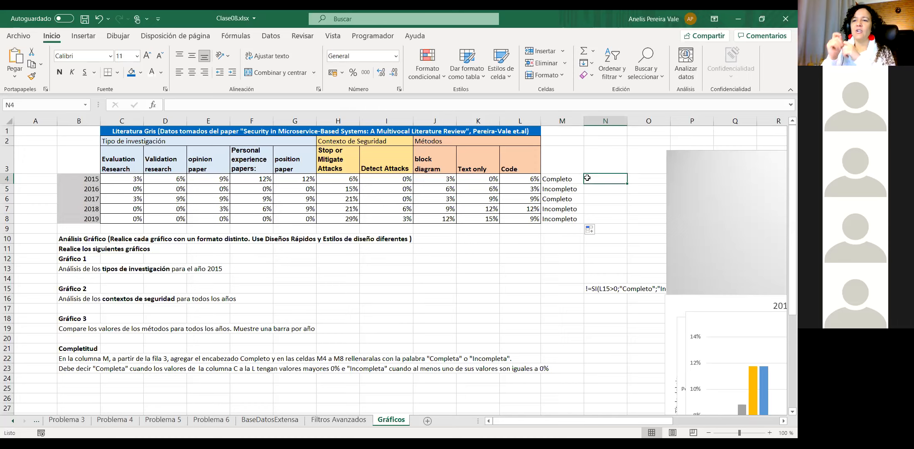
{"action": "left_click", "coordinate": [117, 188]}
{"action": "left_click", "coordinate": [148, 189]}
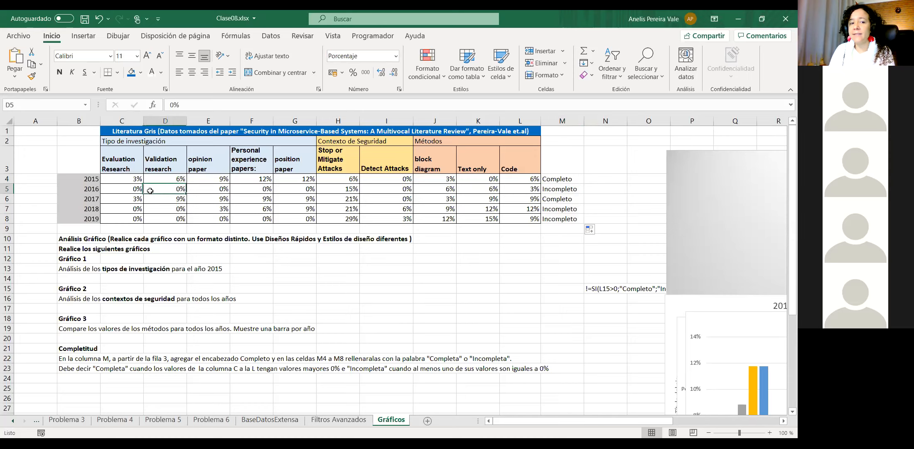
Step: Check the 2016 values in E5 and F5
{"action": "left_click", "coordinate": [209, 187]}
{"action": "left_click", "coordinate": [253, 190]}
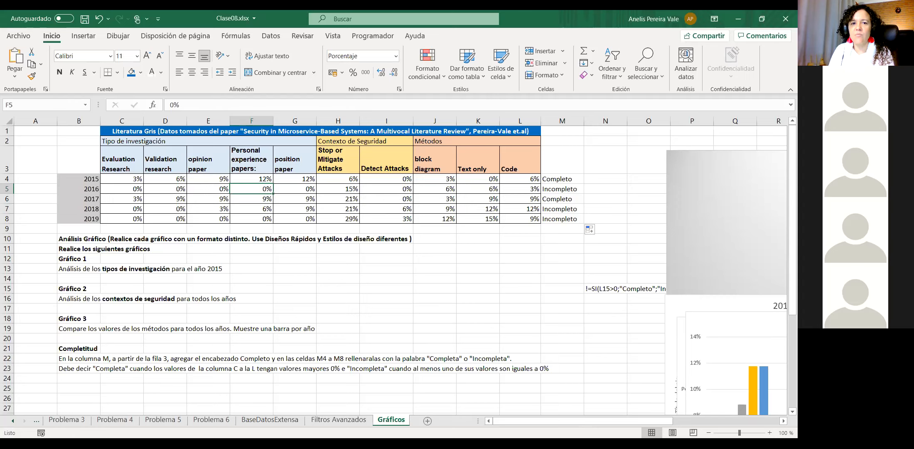
Step: Start an alternative formula in N4 with an O function nested inside SI, closing both functions as =SI(O())
{"action": "left_click", "coordinate": [600, 181]}
{"action": "type", "text": "="}
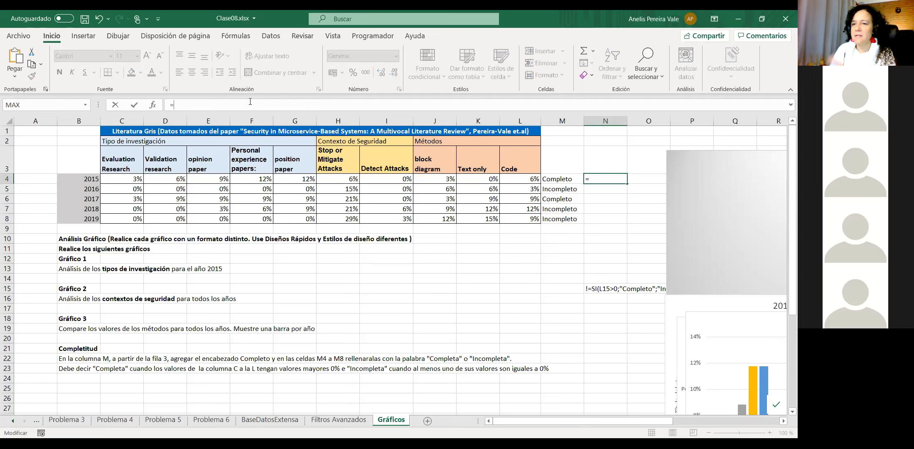
{"action": "type", "text": "SI"}
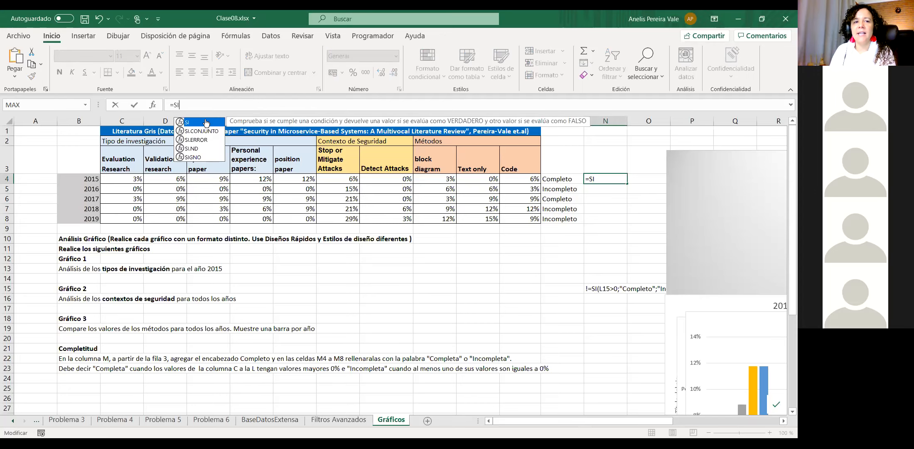
{"action": "double_click", "coordinate": [206, 122]}
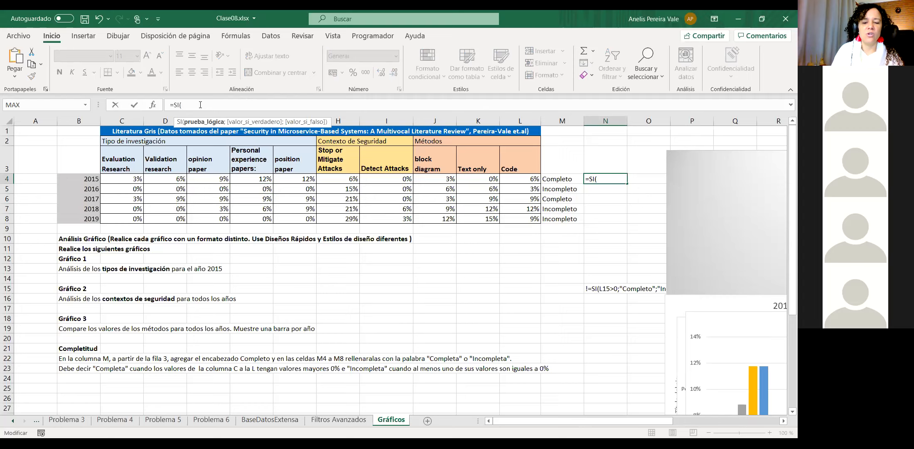
{"action": "type", "text": "O("}
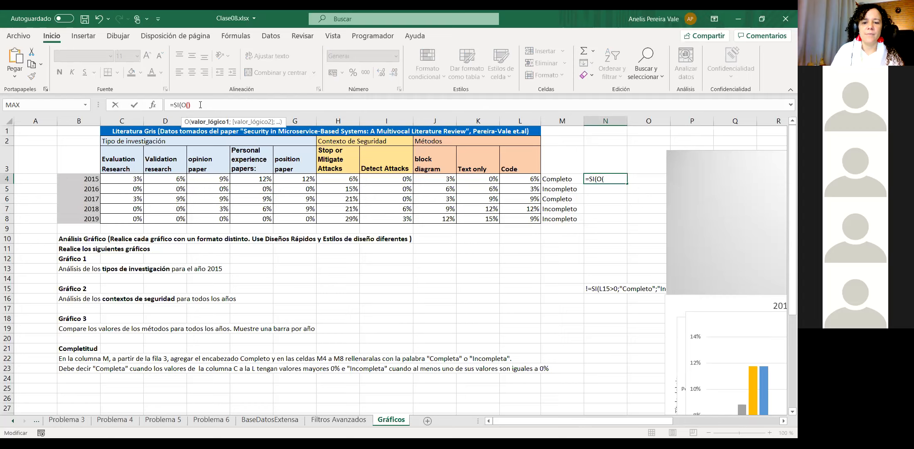
{"action": "type", "text": "))"}
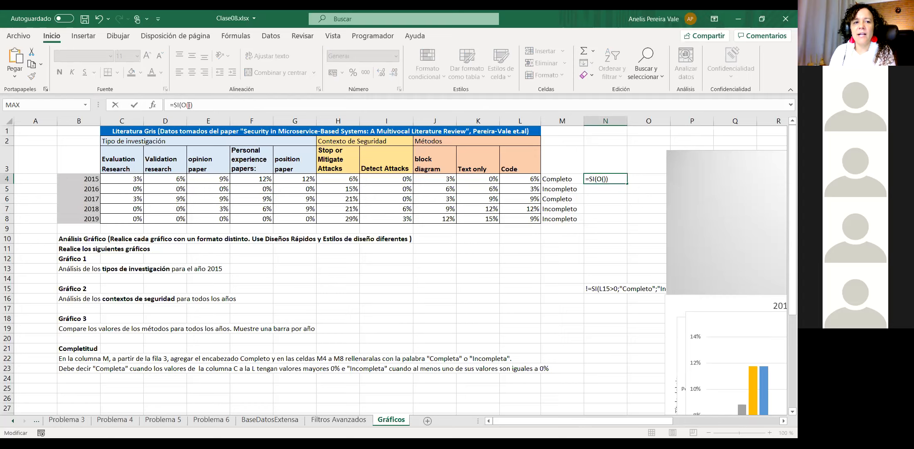
Step: Fill the O function in N4 with the conditions C4=0, D4=0, E4=0 and F4=0, separated by semicolons
{"action": "left_click", "coordinate": [188, 105]}
{"action": "left_click", "coordinate": [125, 178]}
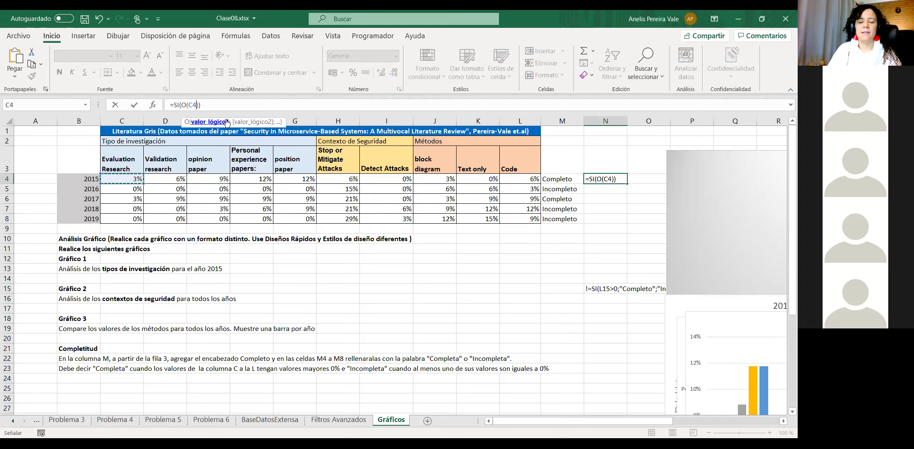
{"action": "type", "text": "=0;"}
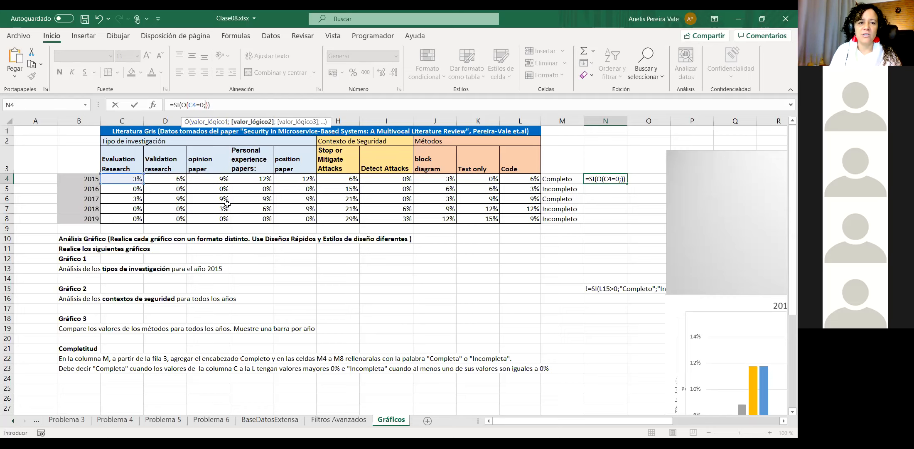
{"action": "left_click", "coordinate": [177, 176]}
{"action": "type", "text": "=0;"}
{"action": "left_click", "coordinate": [208, 178]}
{"action": "type", "text": "=0;"}
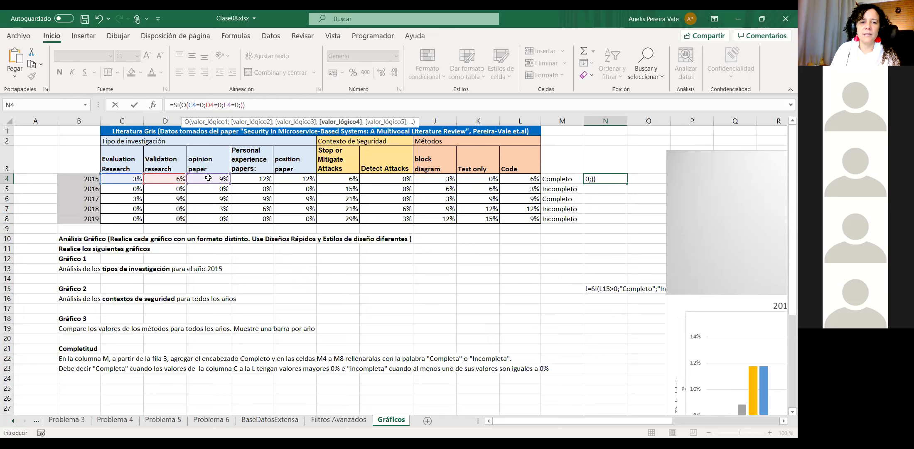
{"action": "left_click", "coordinate": [248, 179]}
{"action": "type", "text": "=0"}
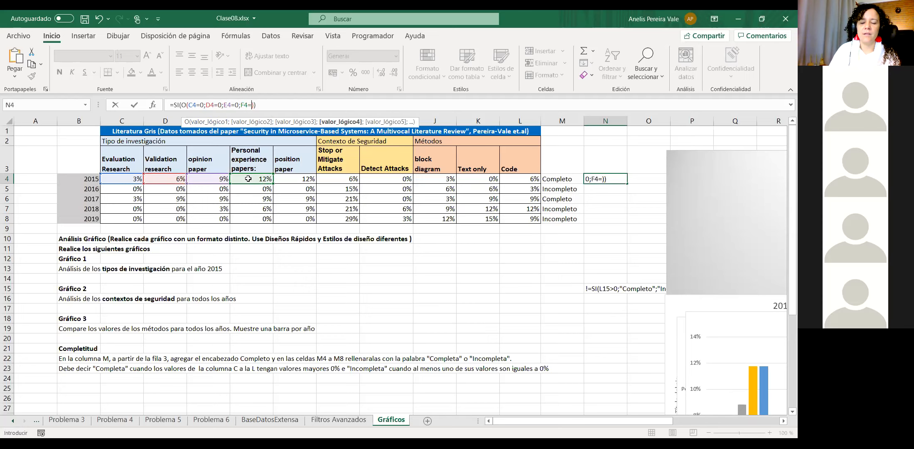
Step: Complete the O function's conditions in cell N4 with F4=0 and G4=0
{"action": "type", "text": ";"}
{"action": "left_click", "coordinate": [280, 180]}
{"action": "type", "text": "=0;G4="}
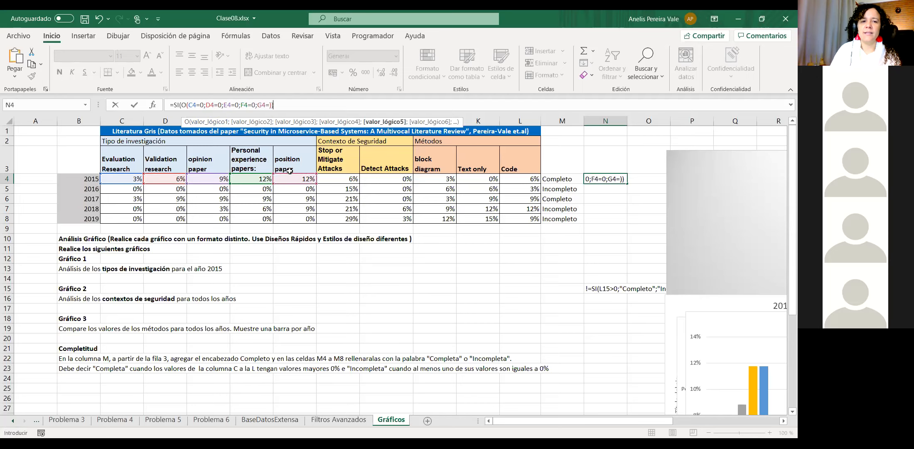
{"action": "key", "text": "Return"}
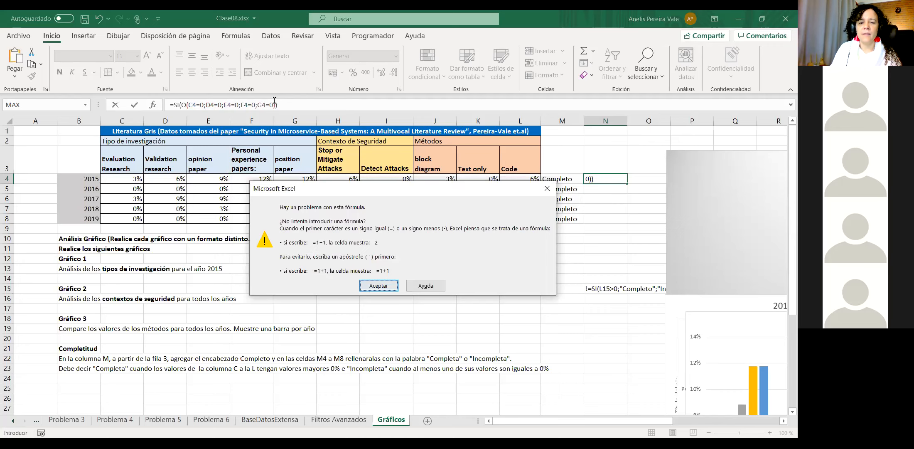
{"action": "left_click", "coordinate": [362, 287]}
Step: Finish the SI formula in N4 so it returns "Incompleto" when true and "Completo" when false
{"action": "type", "text": ";\"\""}
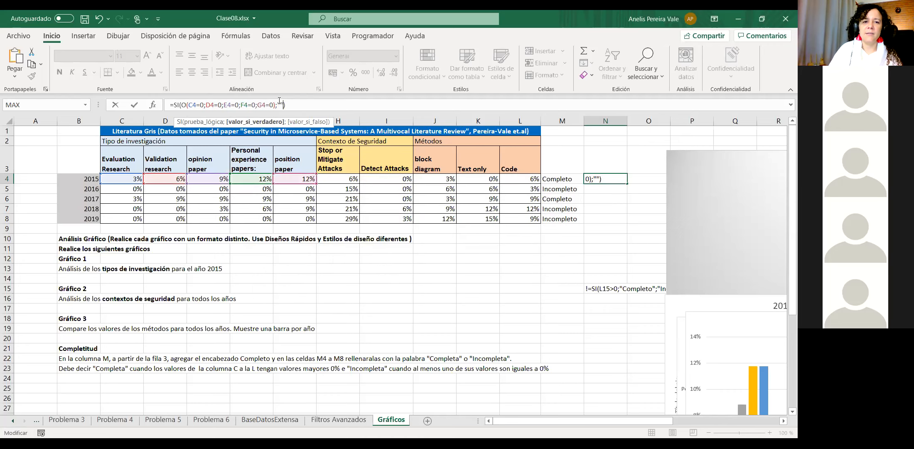
{"action": "type", "text": "Incompleto"}
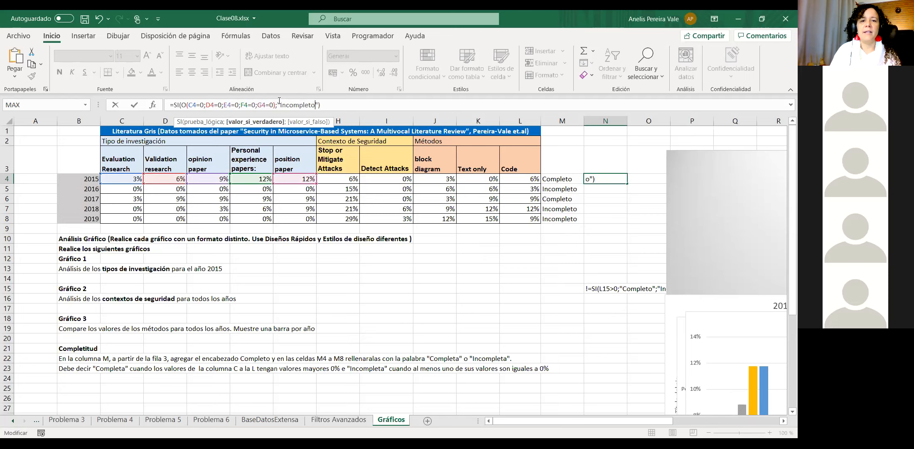
{"action": "type", "text": ";\"\"Completo"}
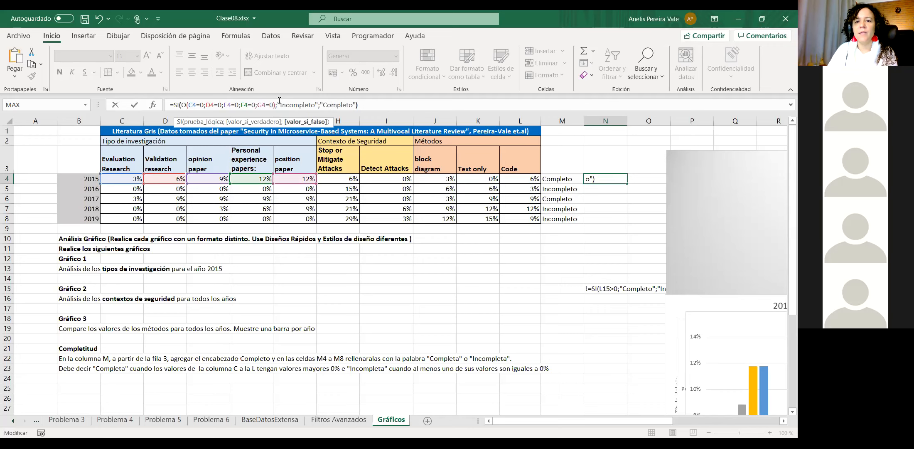
{"action": "key", "text": "Return"}
Step: Copy the formula in N4 down the column to N8
{"action": "left_click_drag", "start_coordinate": [554, 179], "coordinate": [608, 187]}
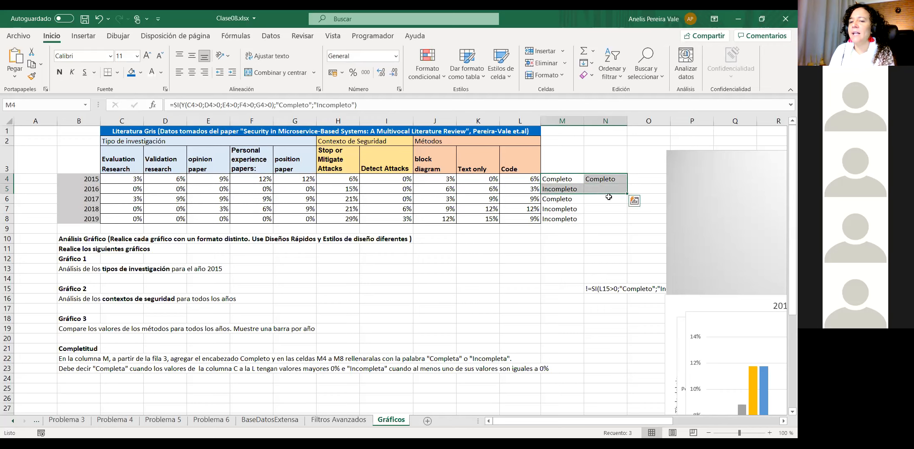
{"action": "left_click", "coordinate": [610, 196]}
{"action": "left_click", "coordinate": [613, 179]}
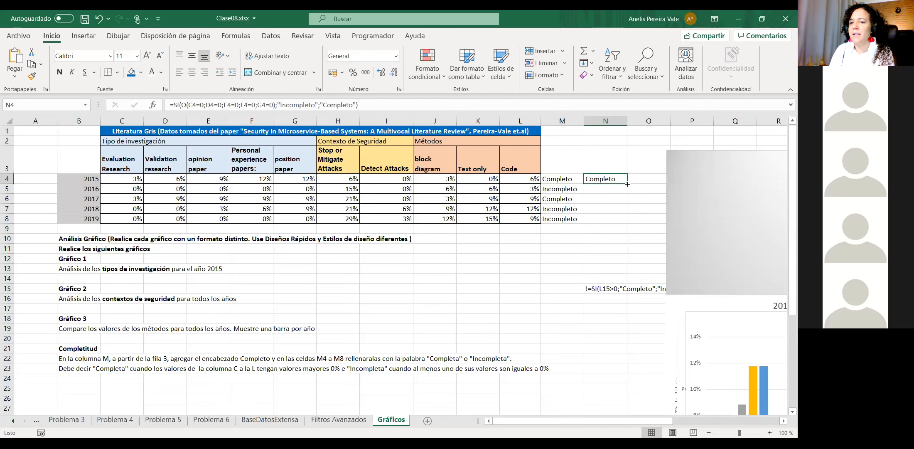
{"action": "double_click", "coordinate": [625, 183]}
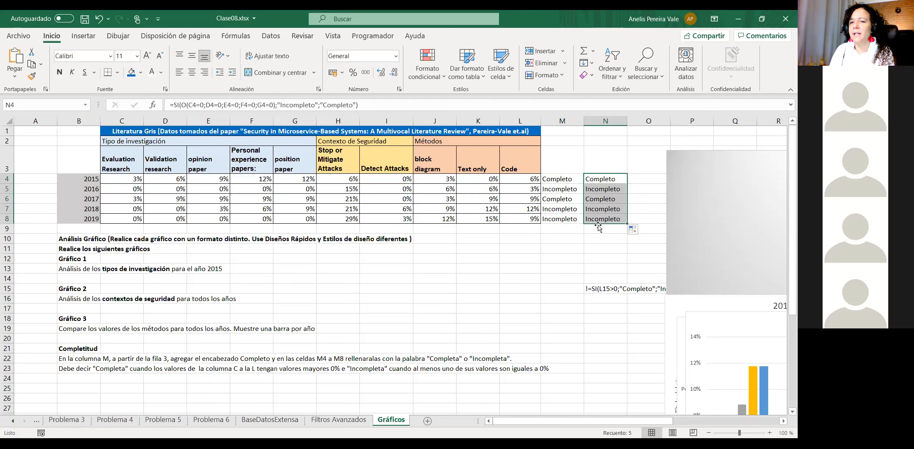
Step: Enter the header "Función Y" in cell M3 above the first result column
{"action": "left_click", "coordinate": [569, 178]}
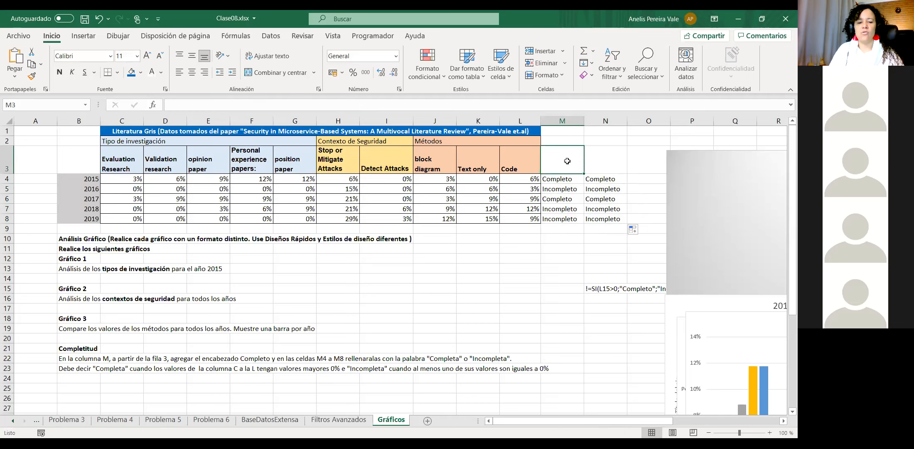
{"action": "type", "text": "Funcion"}
{"action": "key", "text": "BackSpace"}
{"action": "key", "text": "BackSpace"}
{"action": "key", "text": "BackSpace"}
{"action": "type", "text": "ión Y"}
{"action": "key", "text": "Return"}
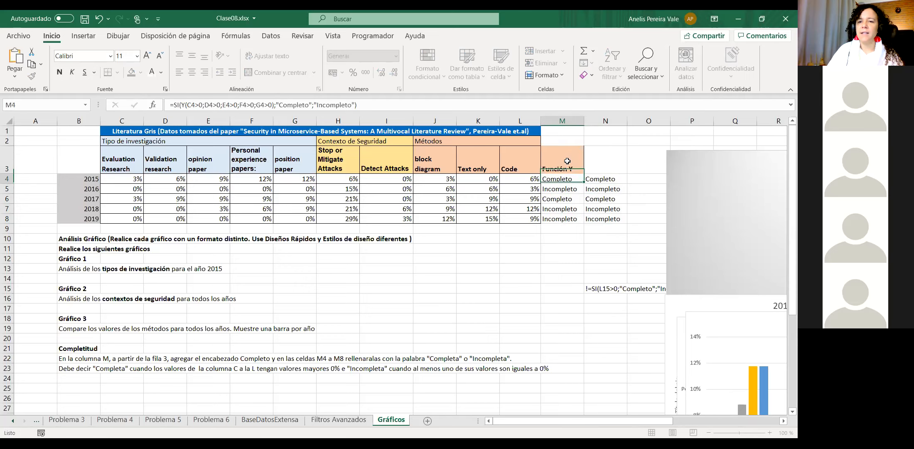
Step: Enter the header "Función O" in cell N3 above the second result column
{"action": "left_click", "coordinate": [567, 161]}
{"action": "key", "text": "Right"}
{"action": "type", "text": "FUn"}
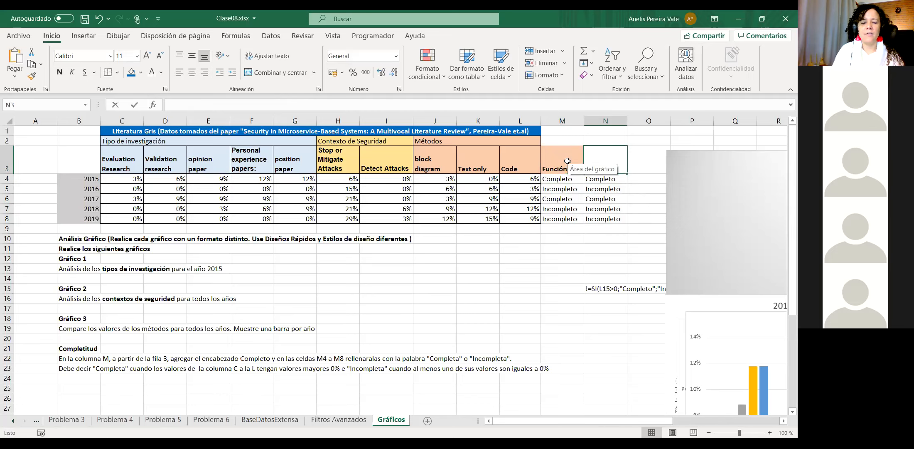
{"action": "type", "text": "ción O"}
{"action": "key", "text": "Return"}
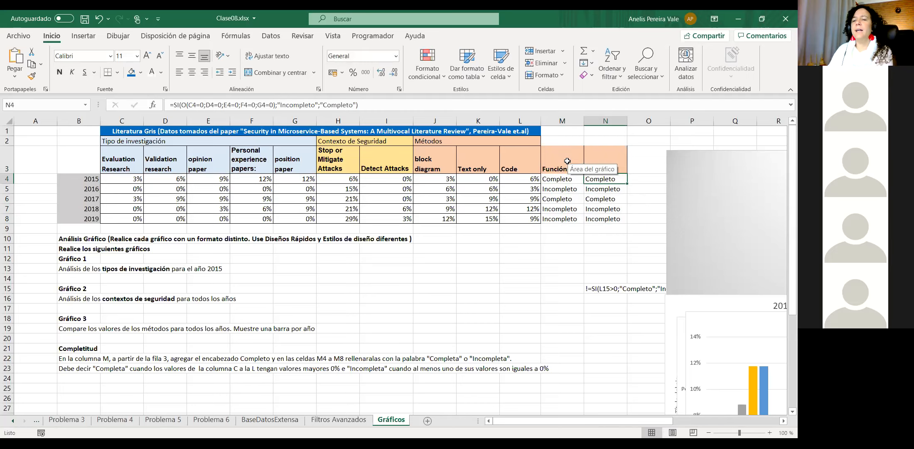
Step: Examine the O formula in N4 and the cells it refers to, leaving it unedited
{"action": "left_click", "coordinate": [575, 243]}
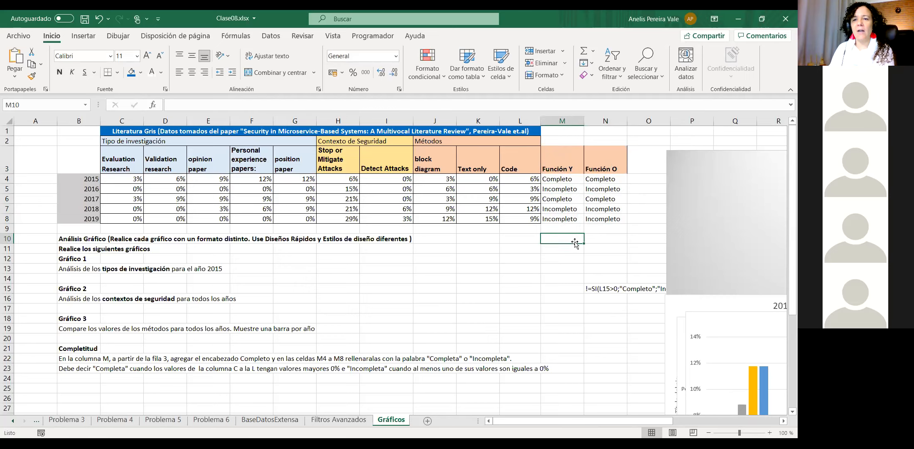
{"action": "left_click", "coordinate": [605, 163]}
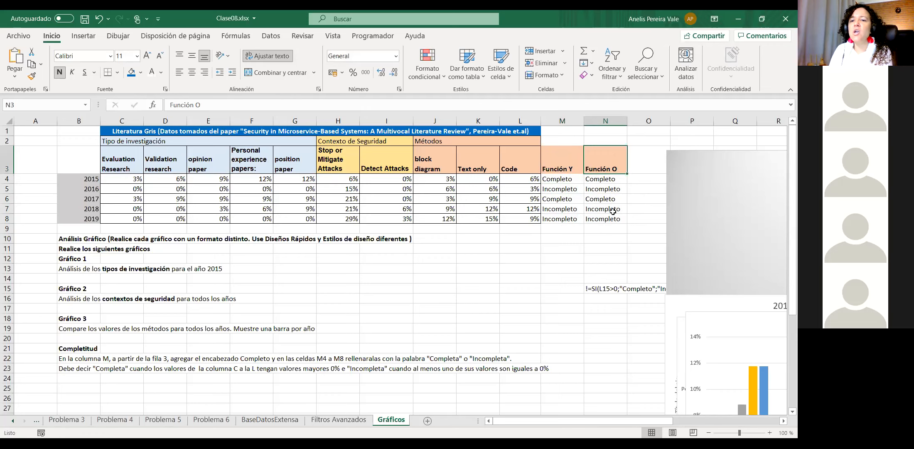
{"action": "left_click", "coordinate": [611, 179]}
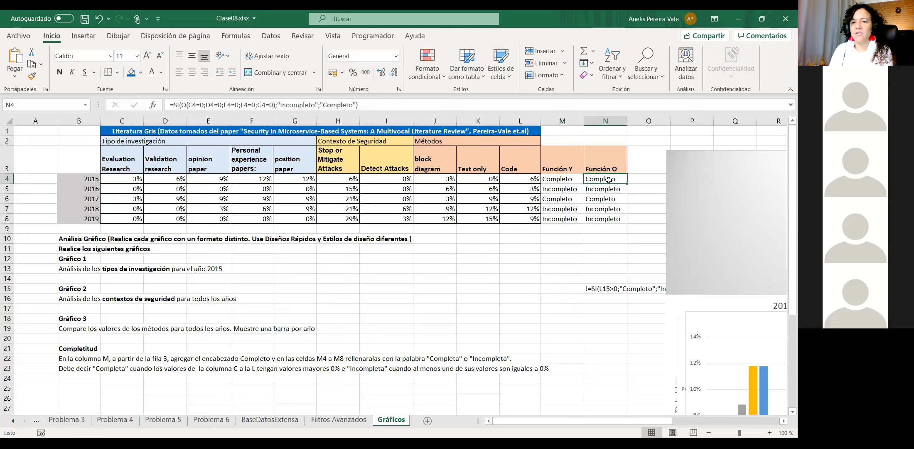
{"action": "left_click", "coordinate": [198, 105]}
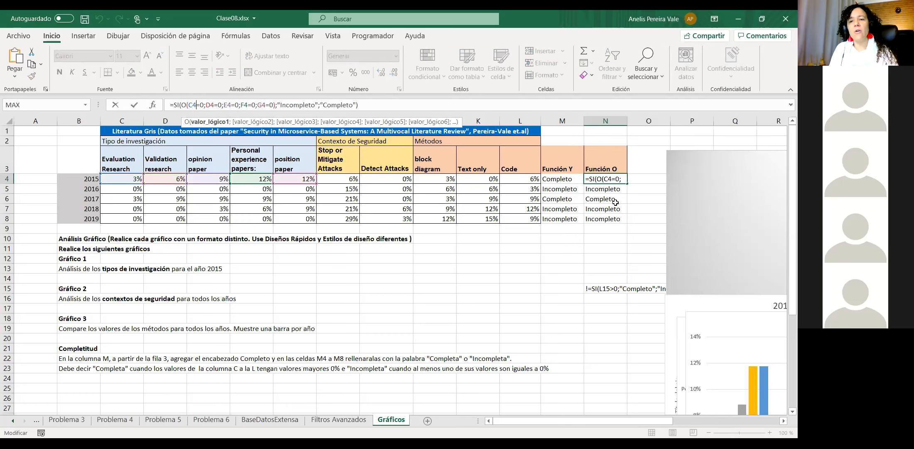
{"action": "key", "text": "Escape"}
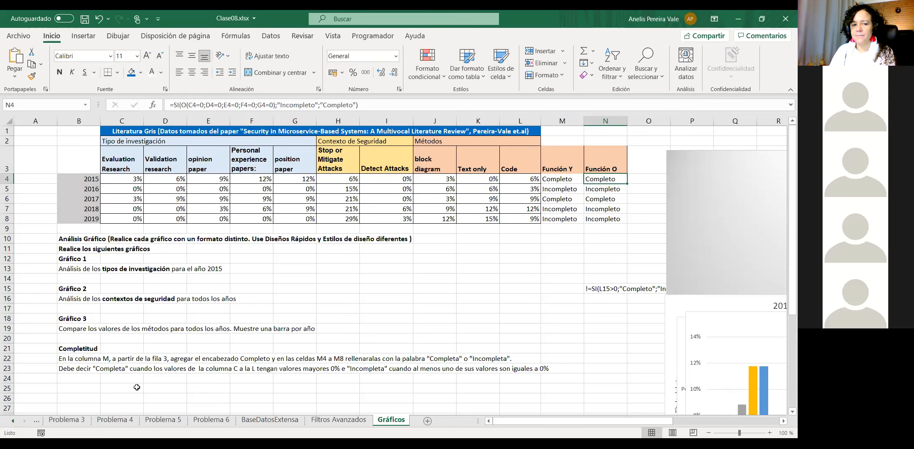
Step: Look through the exercise sheets from Problema 1 to Problema 6
{"action": "left_click", "coordinate": [36, 424]}
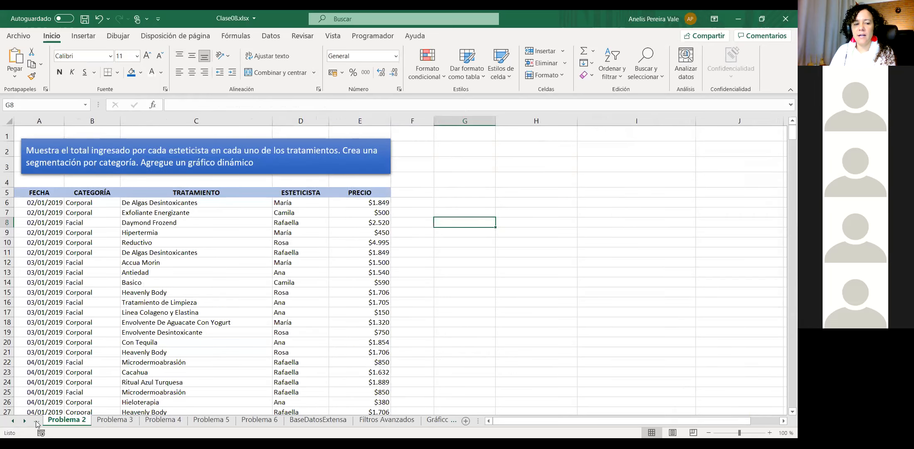
{"action": "left_click", "coordinate": [36, 424]}
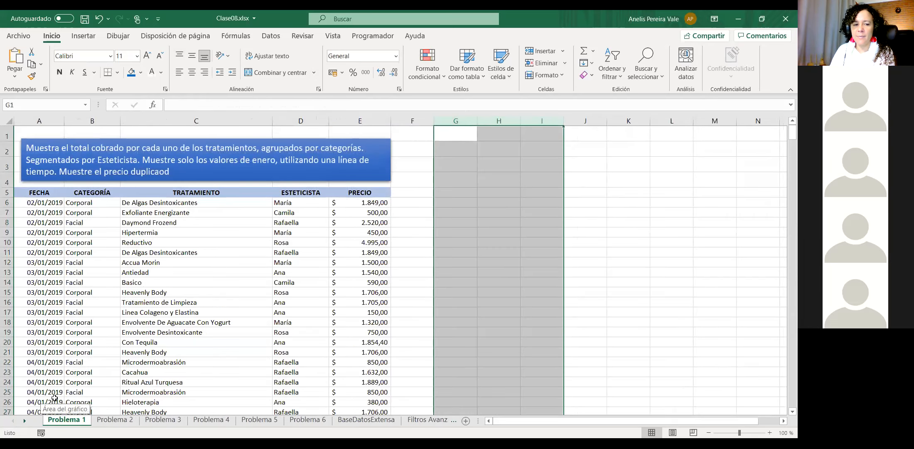
{"action": "left_click", "coordinate": [106, 421]}
{"action": "left_click", "coordinate": [169, 423]}
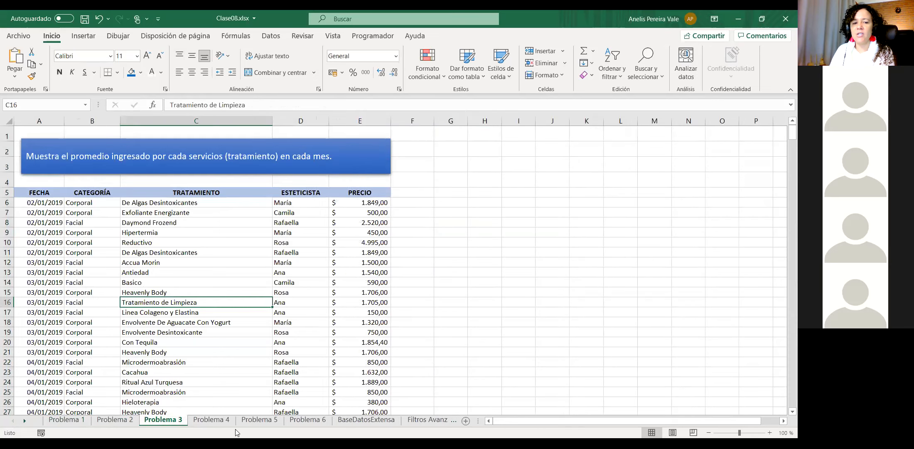
{"action": "left_click", "coordinate": [224, 421]}
{"action": "left_click", "coordinate": [266, 420]}
{"action": "left_click", "coordinate": [300, 424]}
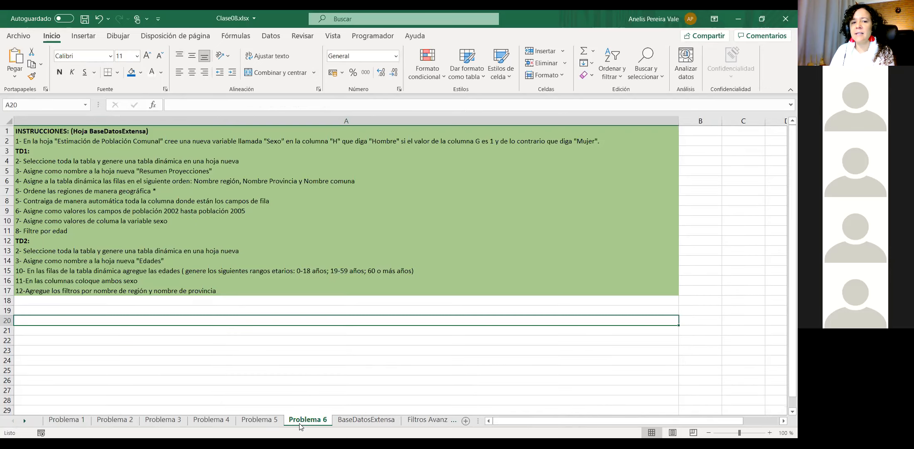
Step: Revisit the Problema 1 and Problema 6 instructions, the BaseDatosExtensa data, and the sheets back to Problema 3
{"action": "left_click", "coordinate": [72, 420]}
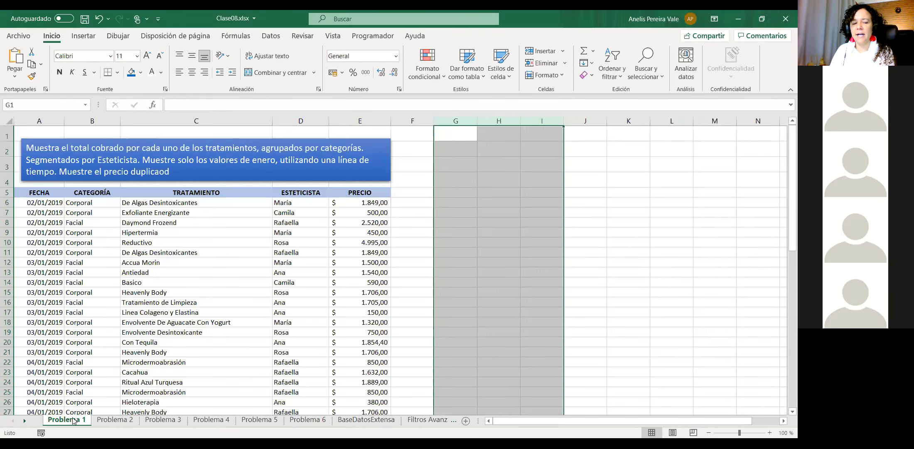
{"action": "left_click", "coordinate": [329, 419]}
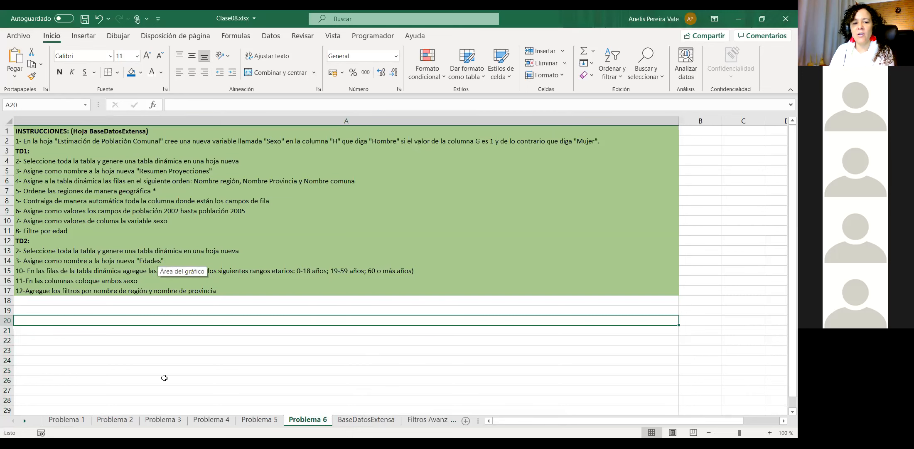
{"action": "left_click", "coordinate": [366, 419]}
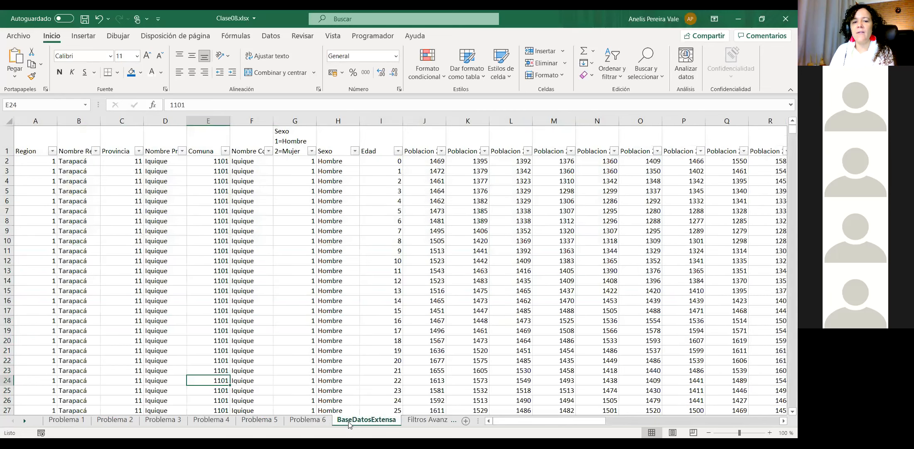
{"action": "left_click", "coordinate": [308, 422]}
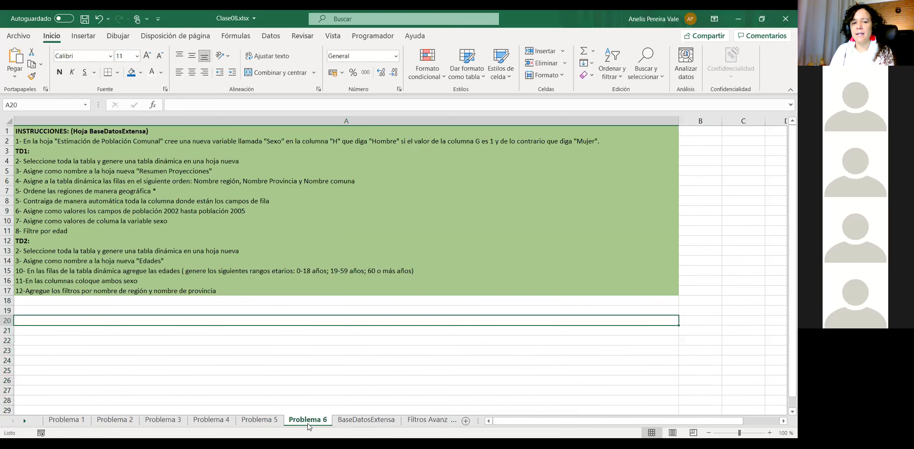
{"action": "left_click", "coordinate": [258, 420]}
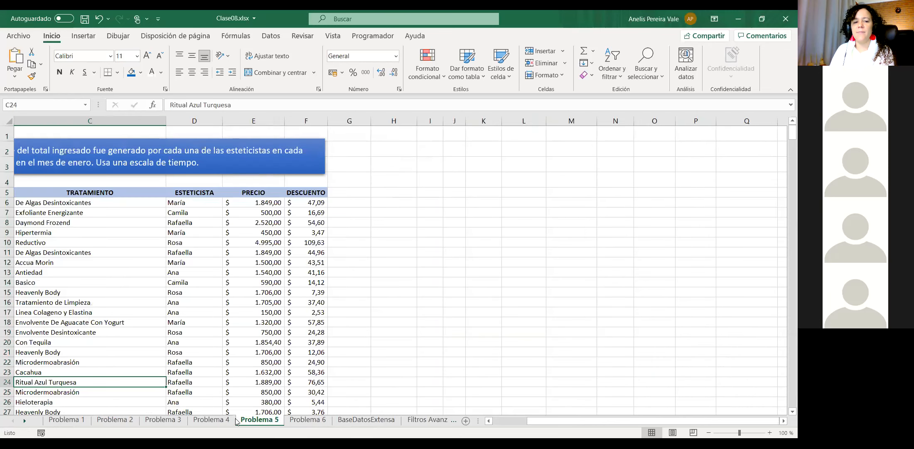
{"action": "left_click", "coordinate": [189, 420]}
{"action": "left_click", "coordinate": [163, 419]}
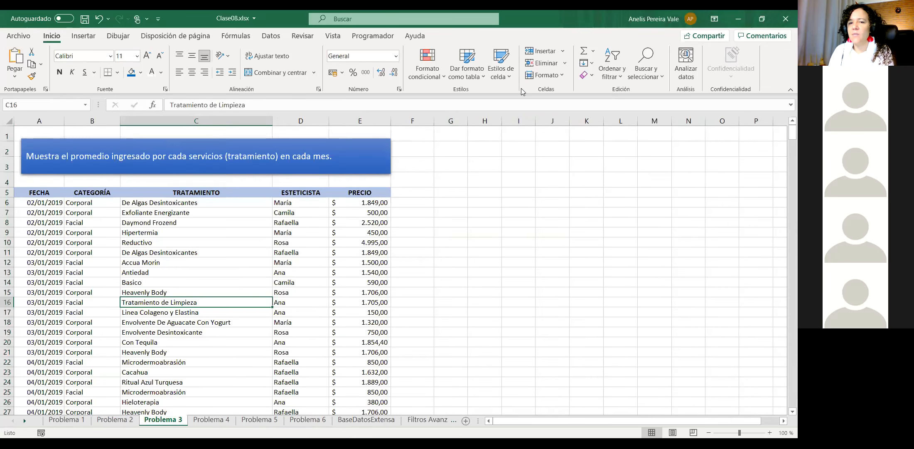
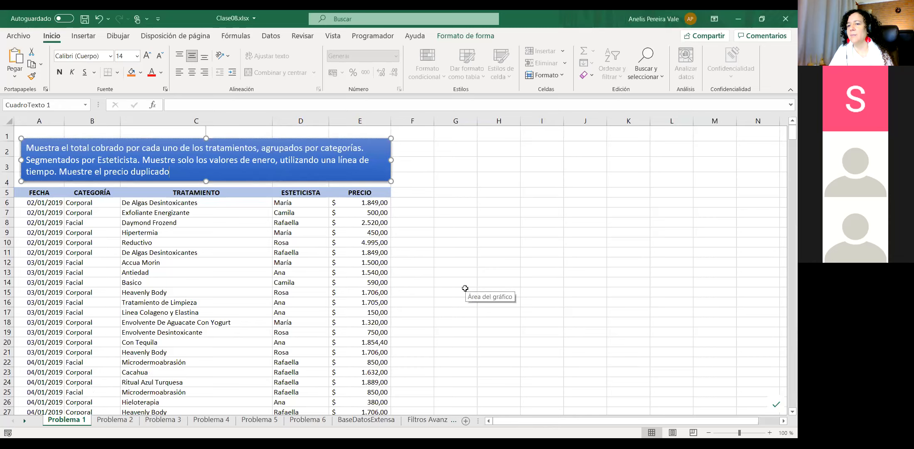
Step: Start a pivot table placed at cell G7 of the existing Problema 1 sheet
{"action": "left_click", "coordinate": [455, 251]}
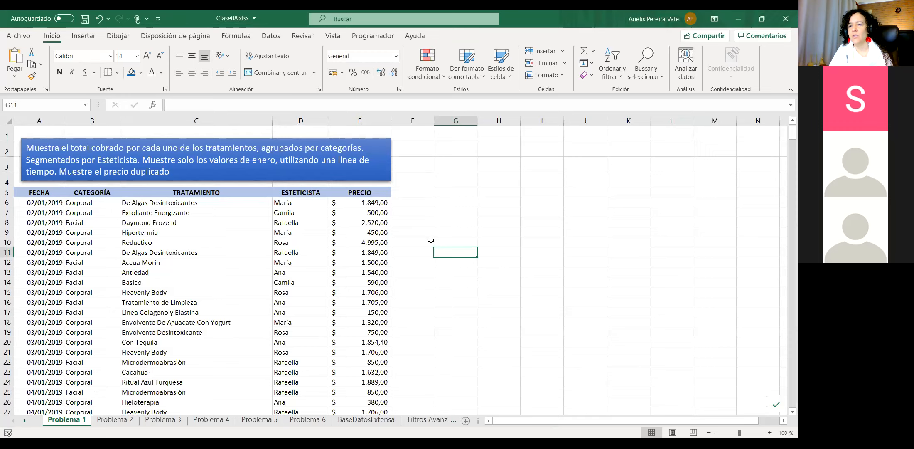
{"action": "left_click", "coordinate": [523, 244]}
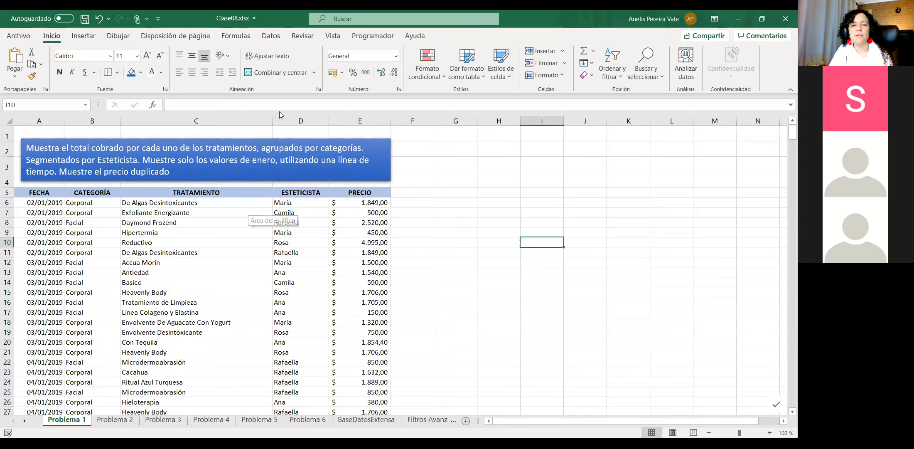
{"action": "left_click", "coordinate": [471, 209]}
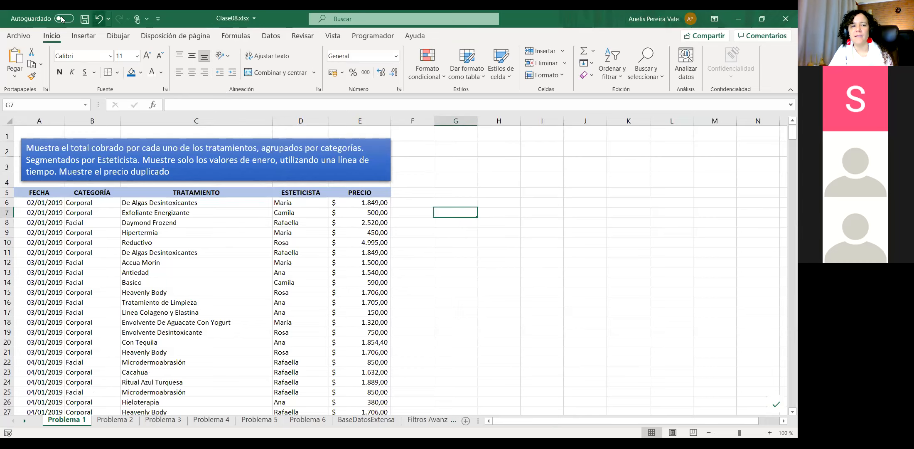
{"action": "left_click", "coordinate": [79, 36]}
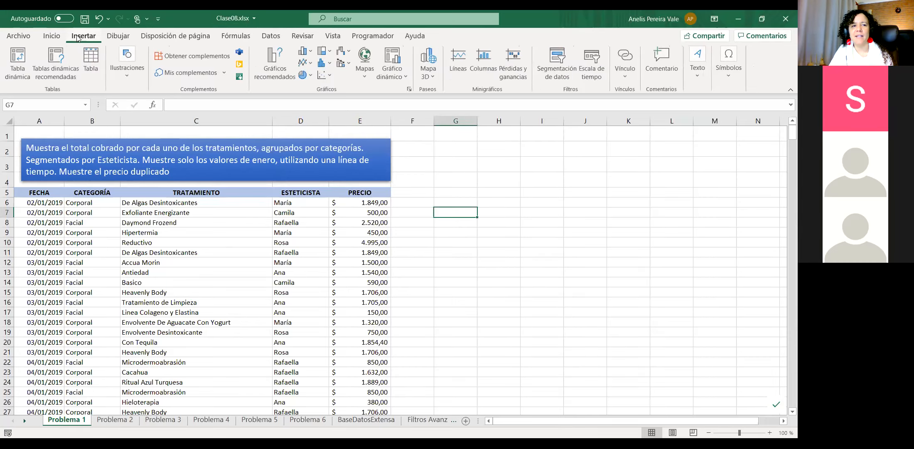
{"action": "left_click", "coordinate": [21, 73]}
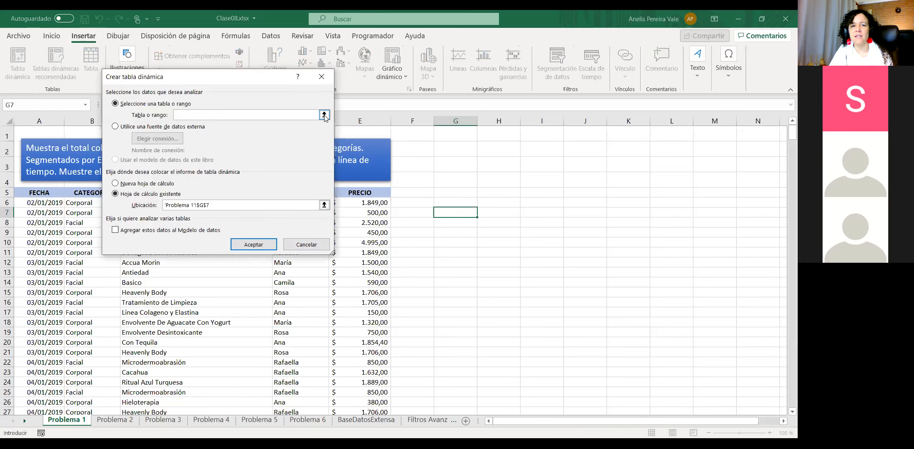
Step: Set the pivot table's source range to A5:E542 on the Problema 1 sheet
{"action": "left_click", "coordinate": [32, 193]}
{"action": "key", "text": "ctrl+e"}
{"action": "left_click", "coordinate": [32, 191]}
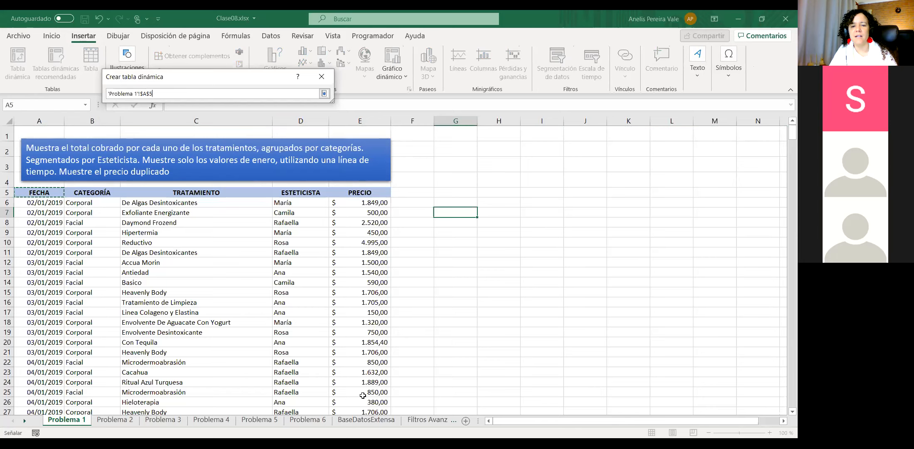
{"action": "left_click_drag", "start_coordinate": [39, 193], "coordinate": [362, 396]}
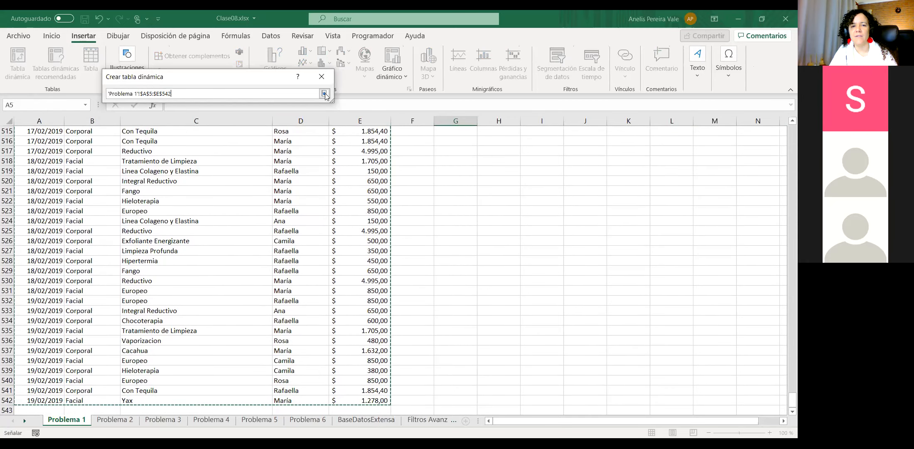
Step: Change the pivot table's location to cell G5 of the Problema 1 sheet and create it
{"action": "left_click", "coordinate": [325, 94]}
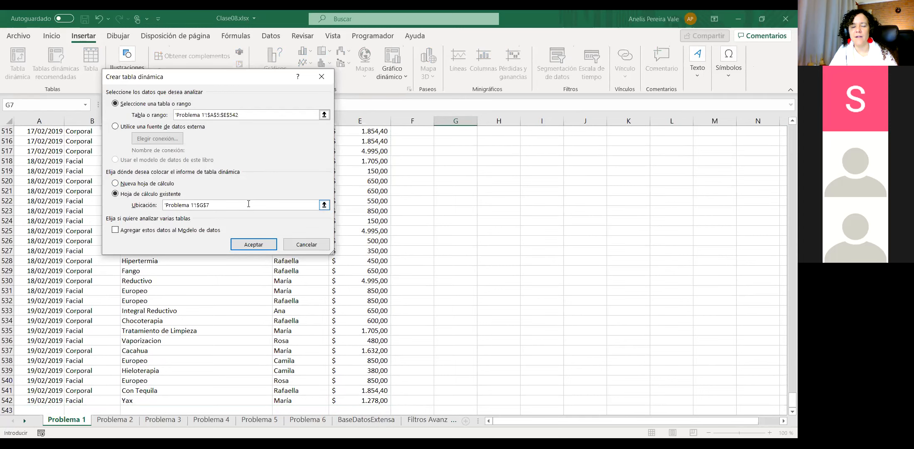
{"action": "left_click", "coordinate": [324, 205]}
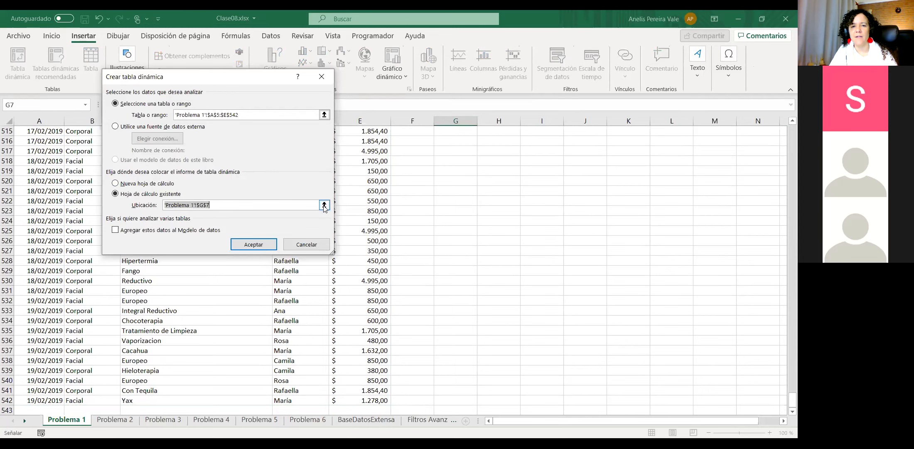
{"action": "left_click", "coordinate": [456, 192]}
{"action": "left_click", "coordinate": [324, 94]}
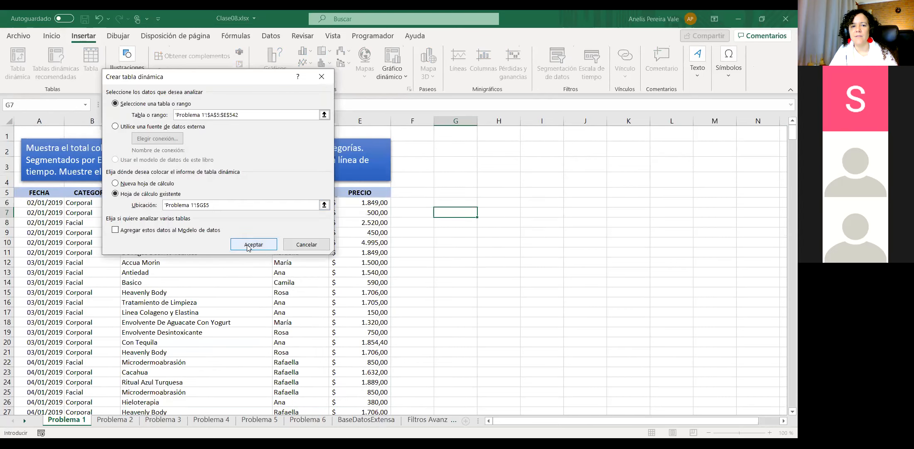
{"action": "left_click", "coordinate": [247, 245]}
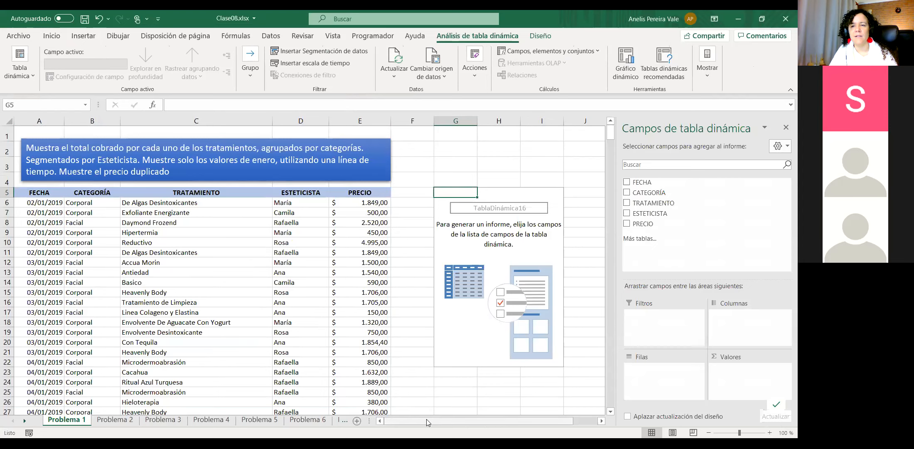
{"action": "left_click_drag", "start_coordinate": [428, 423], "coordinate": [457, 421]}
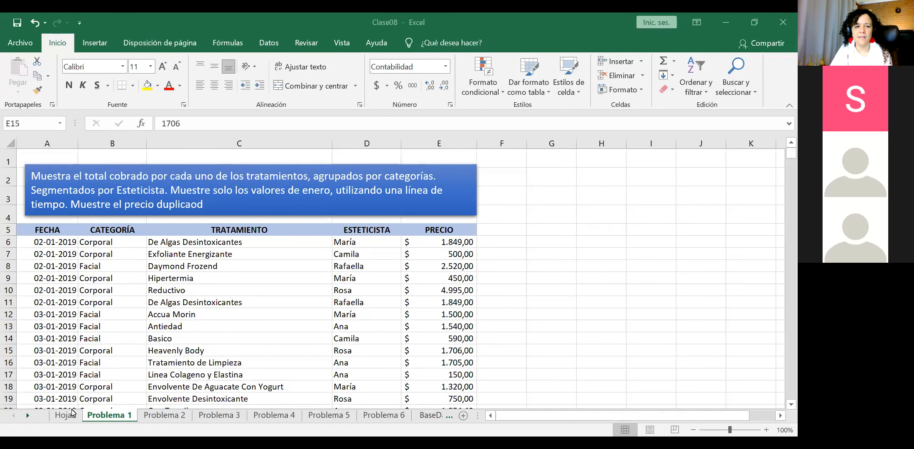
Step: Examine the pivot table and its chart on the Hoja2 sheet of the other Clase08 workbook
{"action": "left_click", "coordinate": [69, 417]}
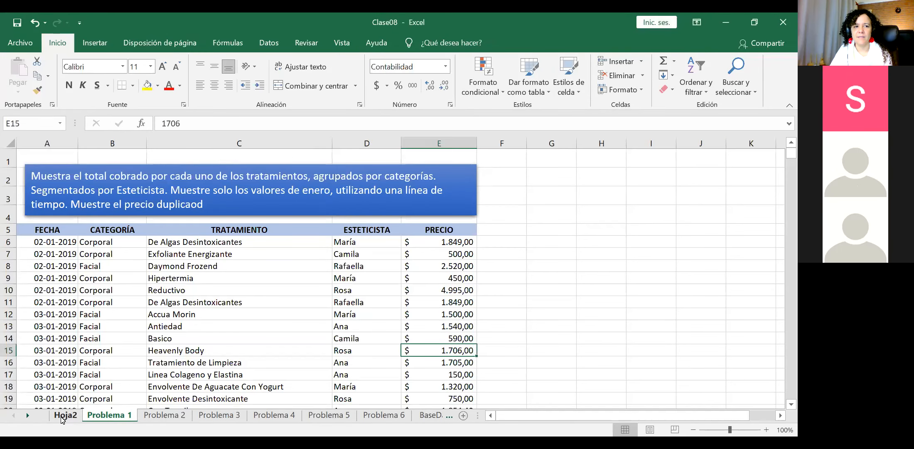
{"action": "left_click", "coordinate": [63, 416]}
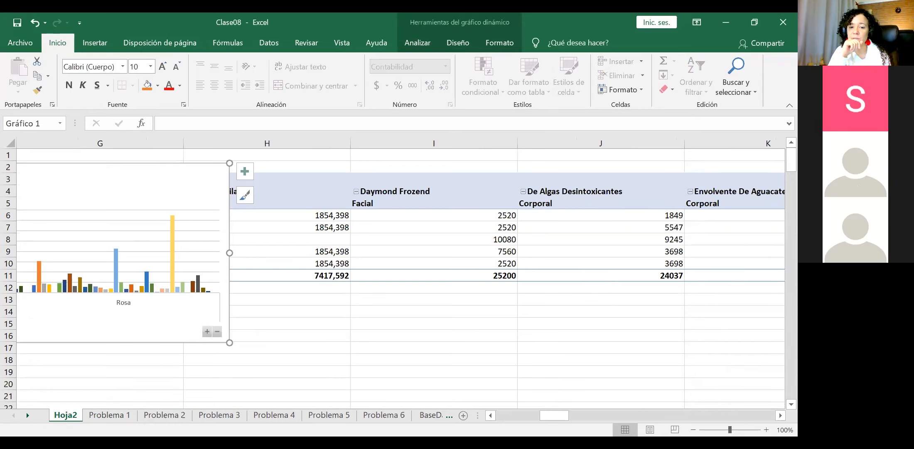
{"action": "left_click", "coordinate": [489, 412]}
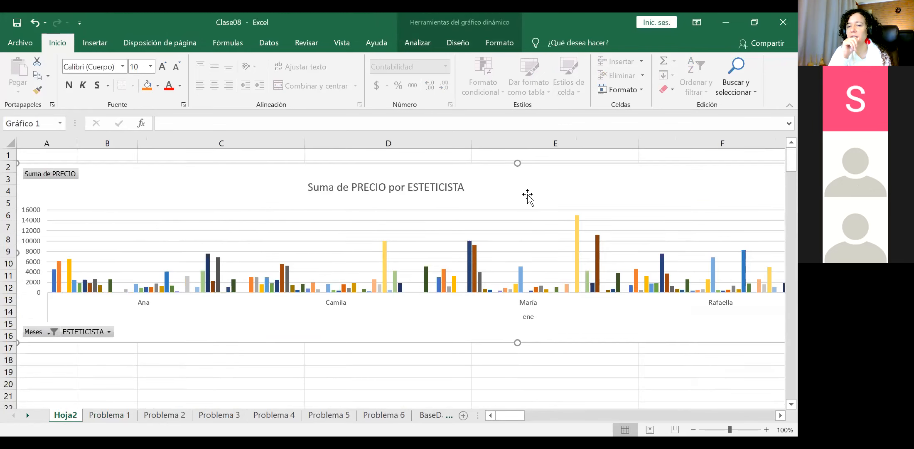
{"action": "left_click", "coordinate": [691, 251]}
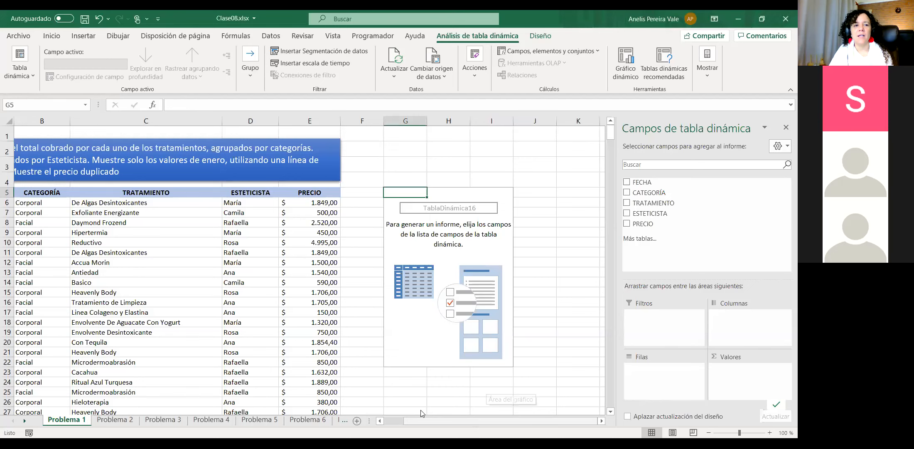
Step: Add PRECIO to the pivot table's values as a sum and TRATAMIENTO to its rows
{"action": "left_click_drag", "start_coordinate": [421, 419], "coordinate": [400, 419]}
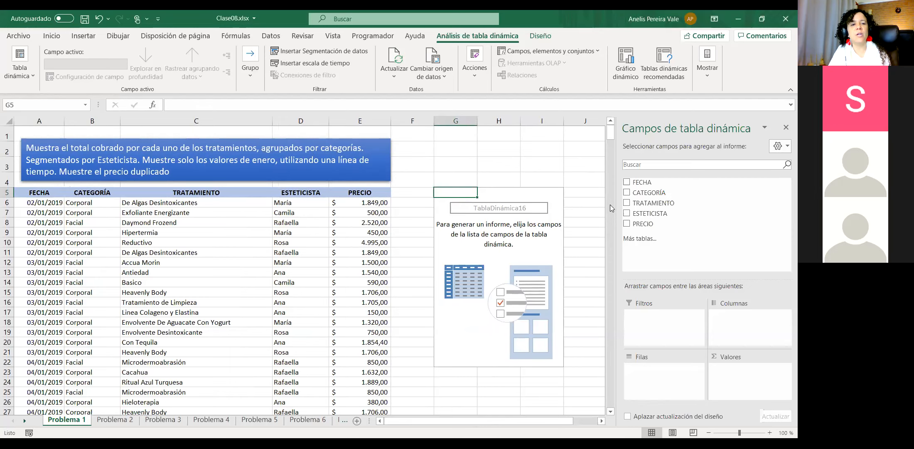
{"action": "left_click_drag", "start_coordinate": [515, 192], "coordinate": [504, 182]}
{"action": "left_click_drag", "start_coordinate": [444, 191], "coordinate": [442, 184]}
{"action": "left_click", "coordinate": [441, 202]}
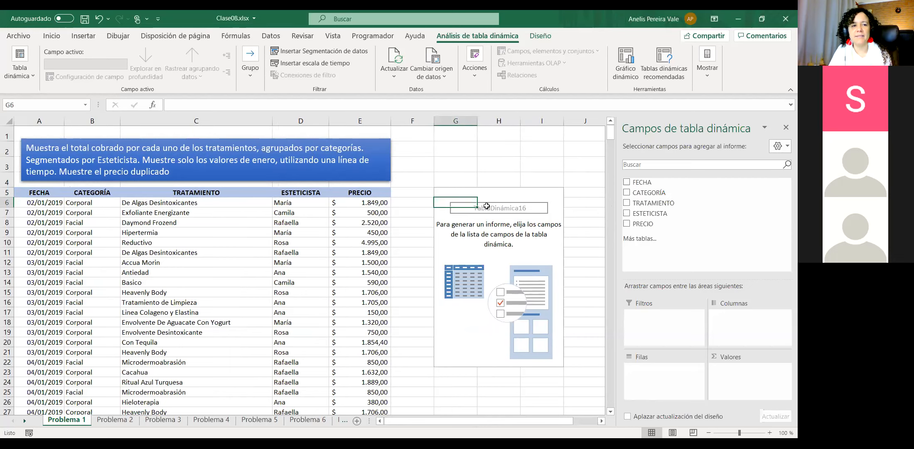
{"action": "left_click_drag", "start_coordinate": [643, 224], "coordinate": [726, 365]}
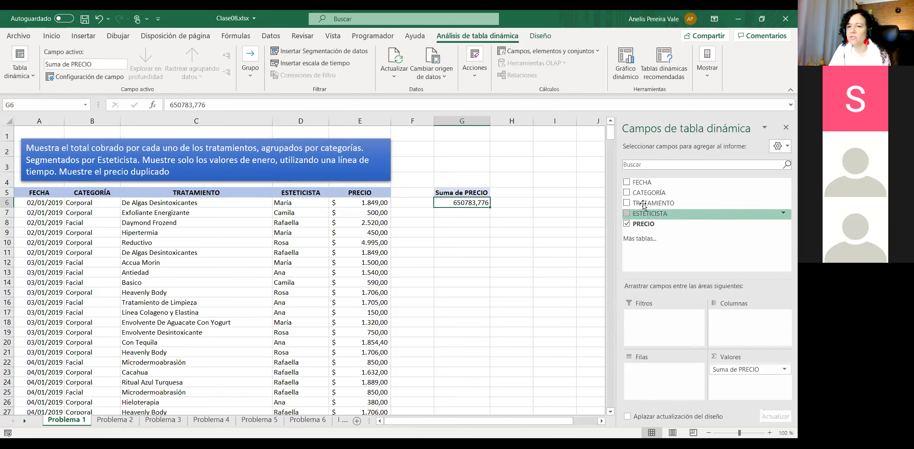
{"action": "left_click_drag", "start_coordinate": [658, 206], "coordinate": [665, 374]}
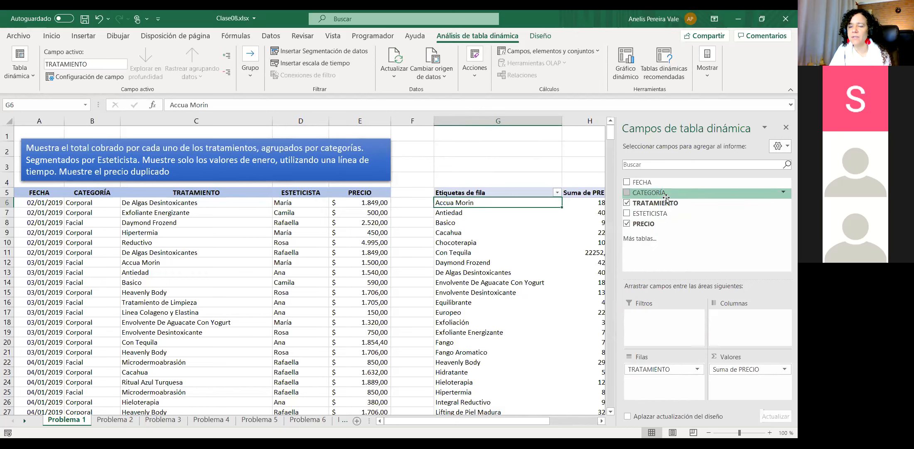
Step: Place CATEGORÍA above TRATAMIENTO in the pivot rows and collapse the Corporal and Facial groups
{"action": "left_click_drag", "start_coordinate": [663, 195], "coordinate": [645, 362]}
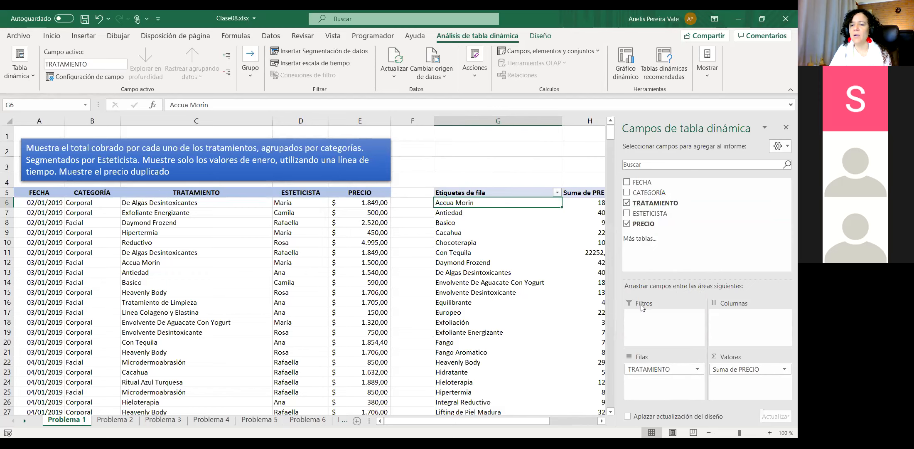
{"action": "left_click_drag", "start_coordinate": [657, 195], "coordinate": [649, 376]}
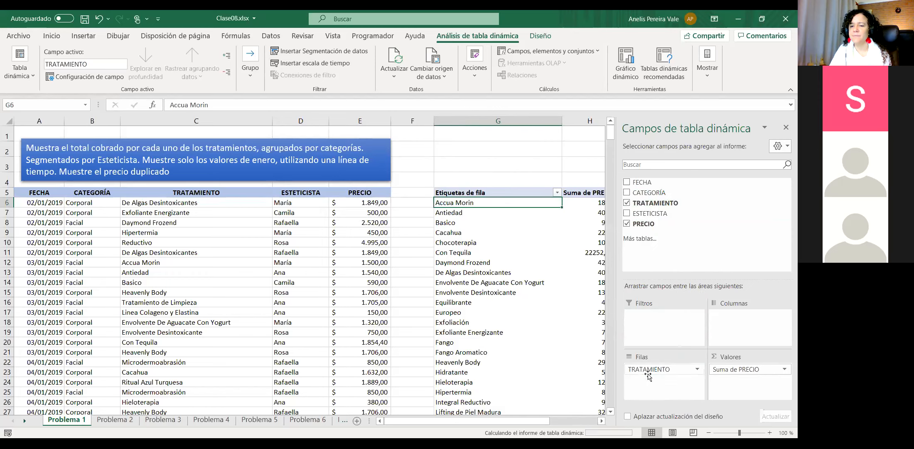
{"action": "left_click_drag", "start_coordinate": [647, 379], "coordinate": [645, 367]}
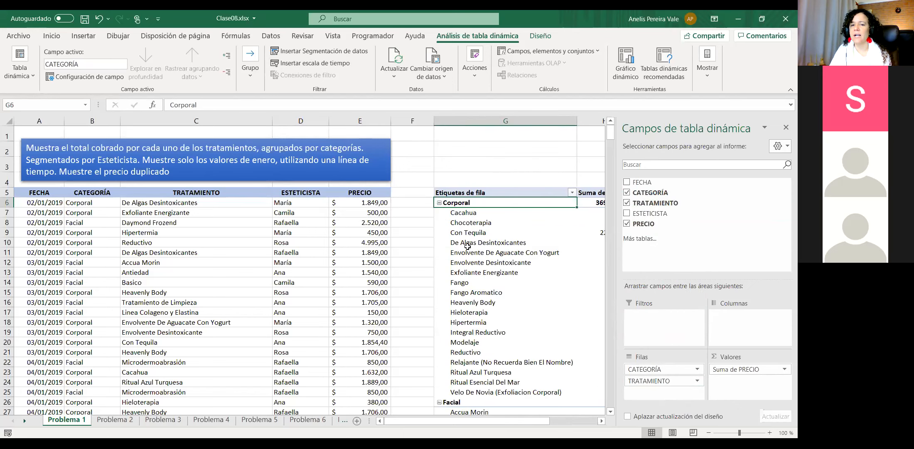
{"action": "left_click", "coordinate": [440, 203]}
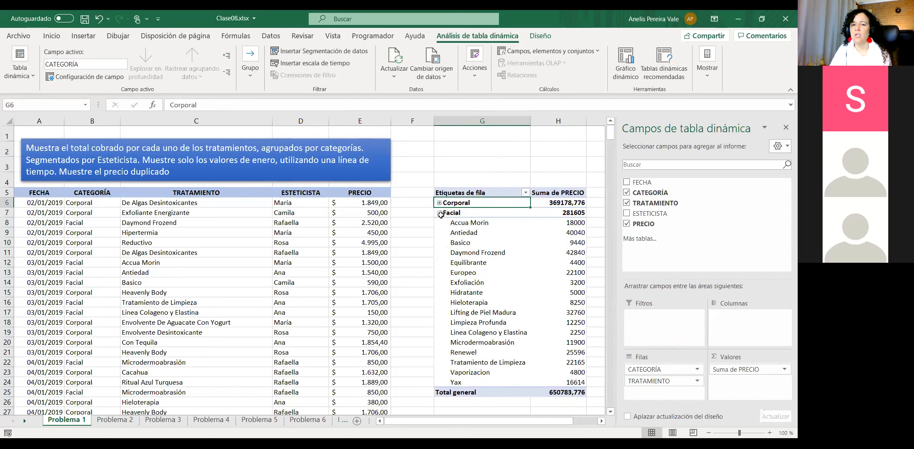
{"action": "left_click", "coordinate": [439, 213]}
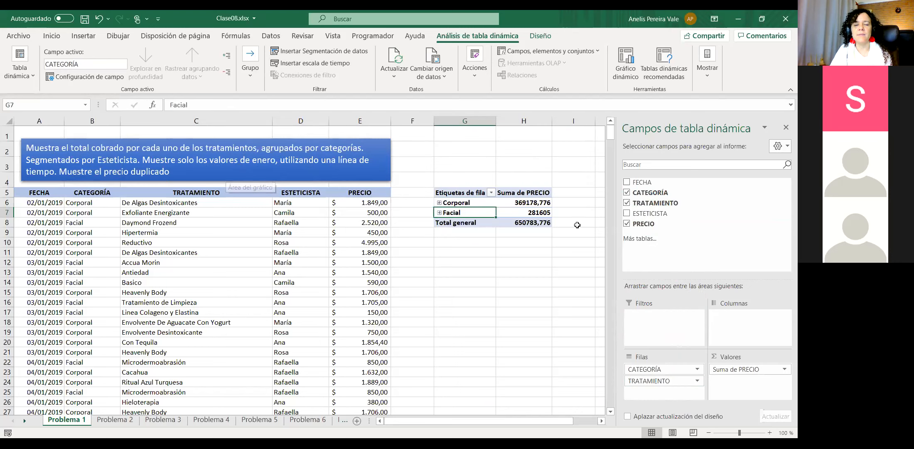
Step: Try ESTETICISTA as the pivot column field while expanding the category groups, and remove it from the columns again
{"action": "left_click_drag", "start_coordinate": [648, 213], "coordinate": [728, 317]}
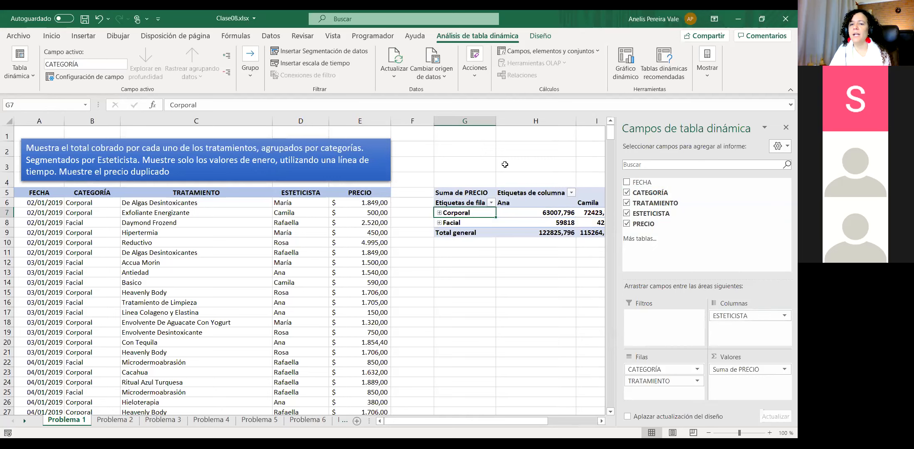
{"action": "left_click", "coordinate": [439, 213]}
{"action": "left_click", "coordinate": [439, 213]}
{"action": "left_click", "coordinate": [441, 227]}
{"action": "left_click", "coordinate": [440, 223]}
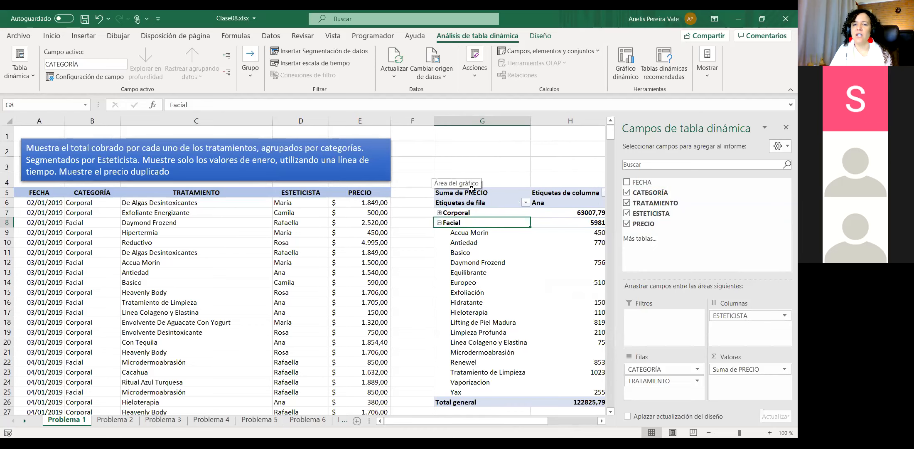
{"action": "left_click_drag", "start_coordinate": [734, 317], "coordinate": [702, 260]}
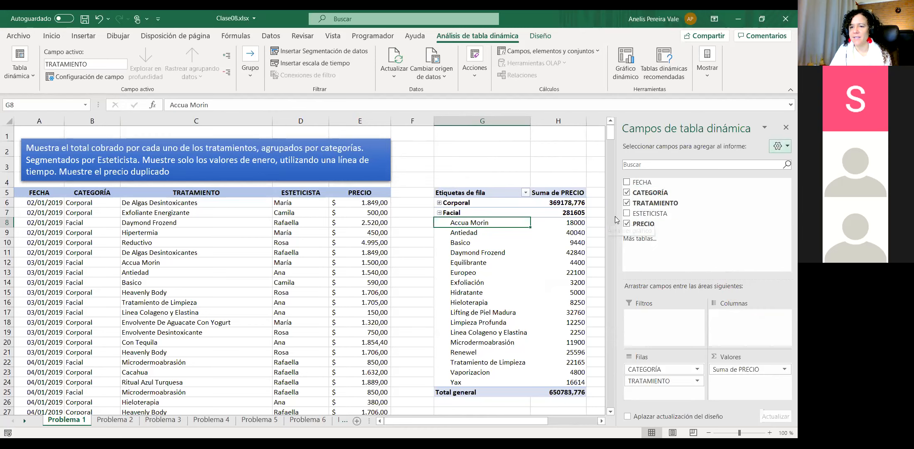
Step: Narrow the pivot field pane to show more of the sheet and select the Antiedad row label
{"action": "left_click_drag", "start_coordinate": [616, 220], "coordinate": [659, 219]}
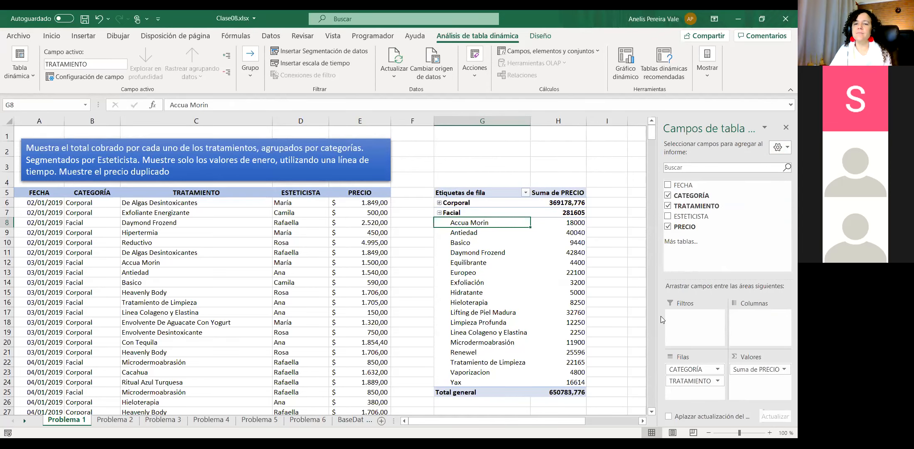
{"action": "left_click", "coordinate": [569, 213]}
{"action": "left_click", "coordinate": [485, 234]}
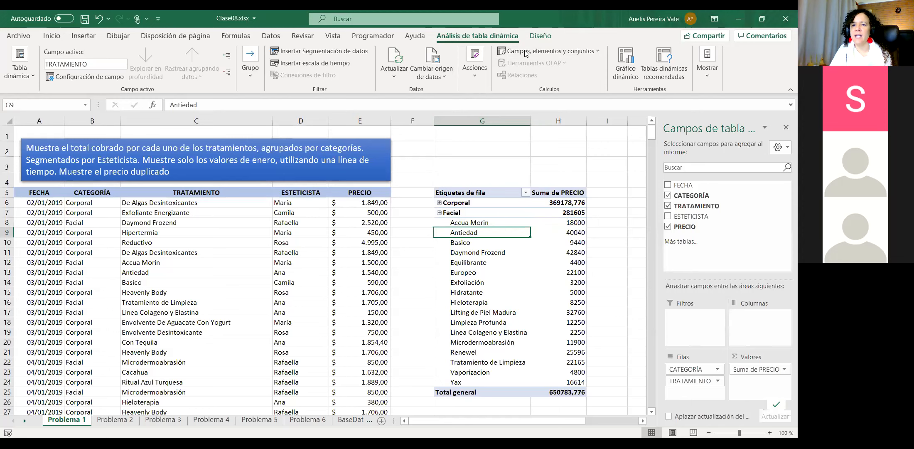
{"action": "mouse_move", "coordinate": [508, 47]}
{"action": "left_mouse_down"}
{"action": "mouse_move", "coordinate": [557, 62]}
{"action": "mouse_move", "coordinate": [609, 43]}
{"action": "mouse_move", "coordinate": [535, 32]}
{"action": "left_mouse_up"}
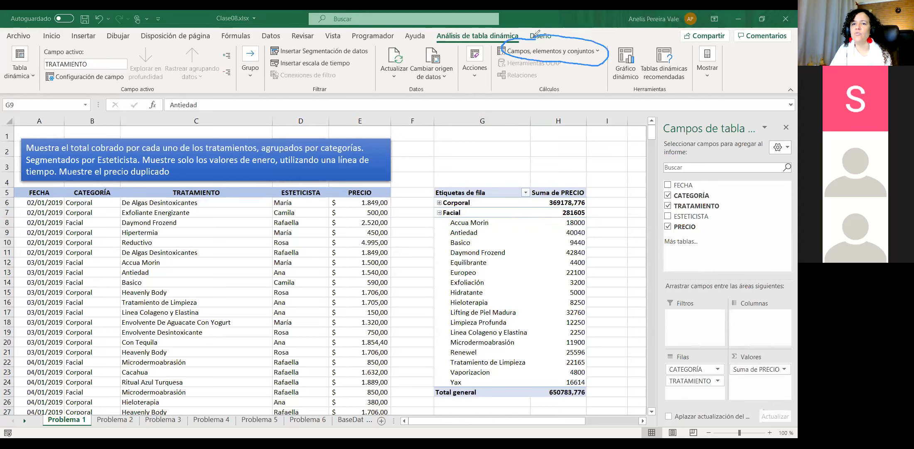
Step: Start a calculated field in the pivot table with the formula =PRECIO*2
{"action": "left_click", "coordinate": [598, 52]}
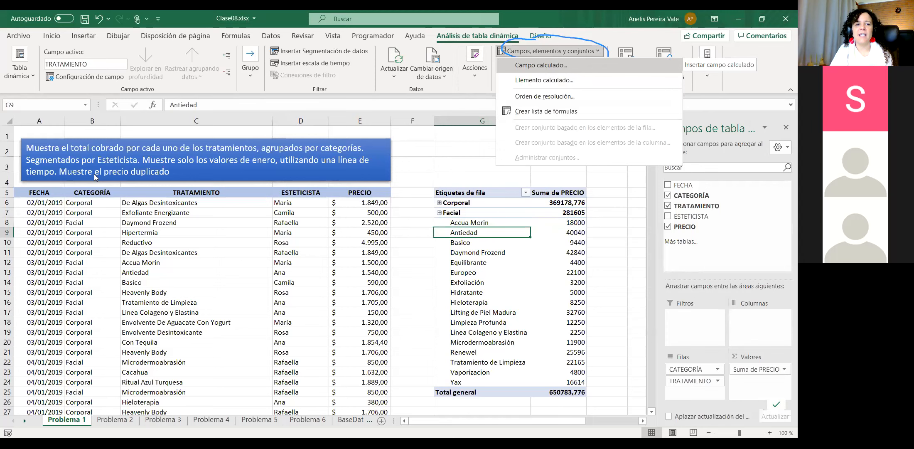
{"action": "left_click", "coordinate": [551, 70]}
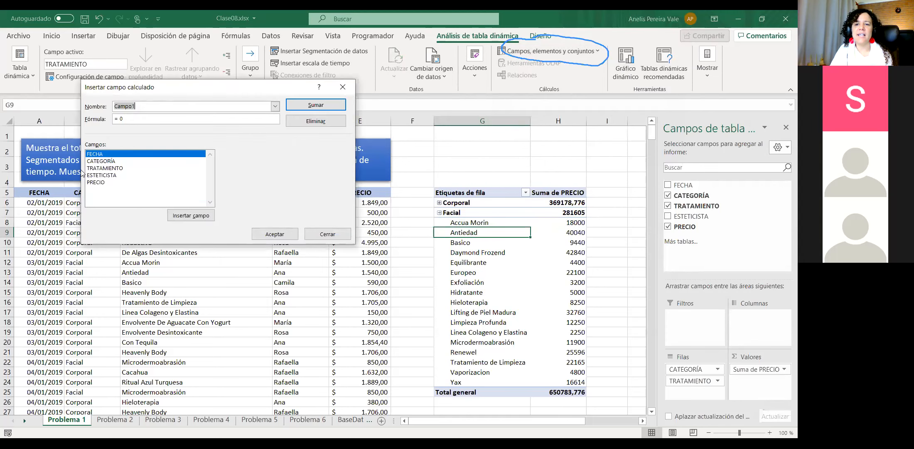
{"action": "left_click", "coordinate": [100, 185]}
{"action": "double_click", "coordinate": [103, 184]}
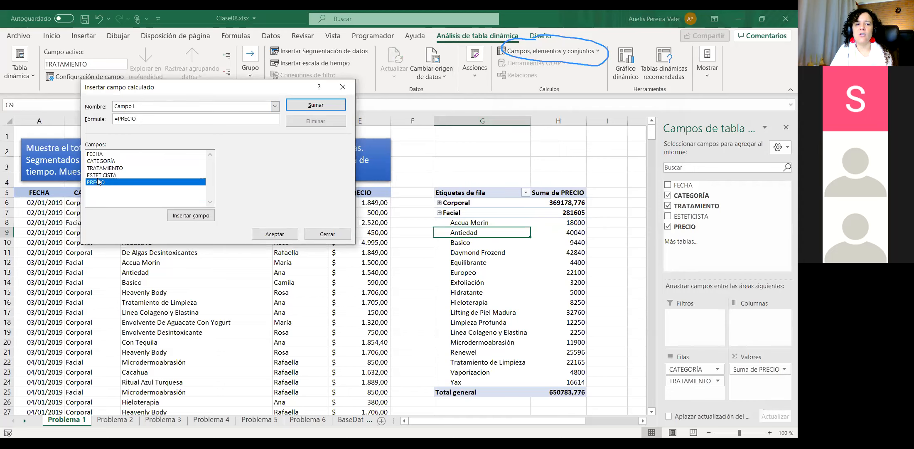
{"action": "left_click", "coordinate": [101, 155]}
{"action": "double_click", "coordinate": [99, 185]}
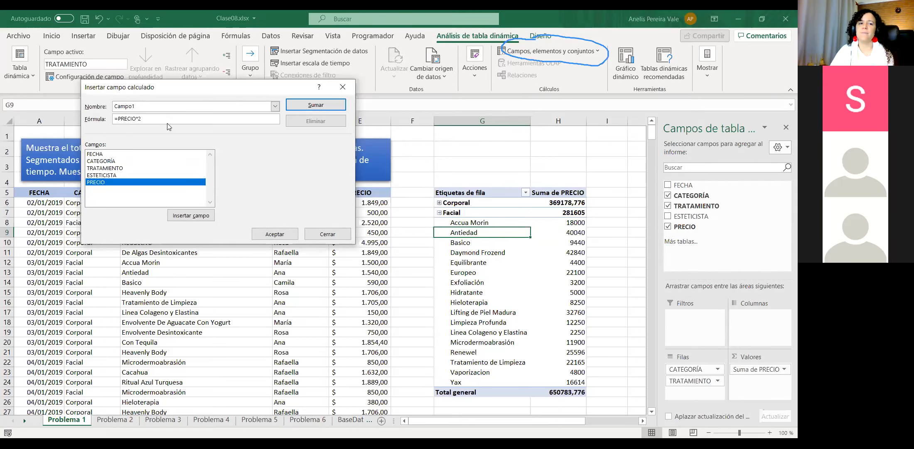
Step: Name the calculated field Precio Duplicado and add it to the pivot table
{"action": "double_click", "coordinate": [118, 105]}
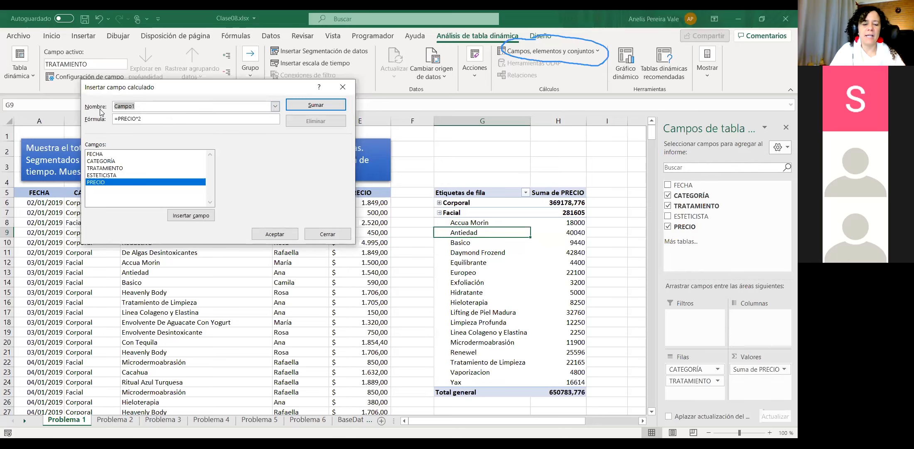
{"action": "type", "text": "Precio Duplicado"}
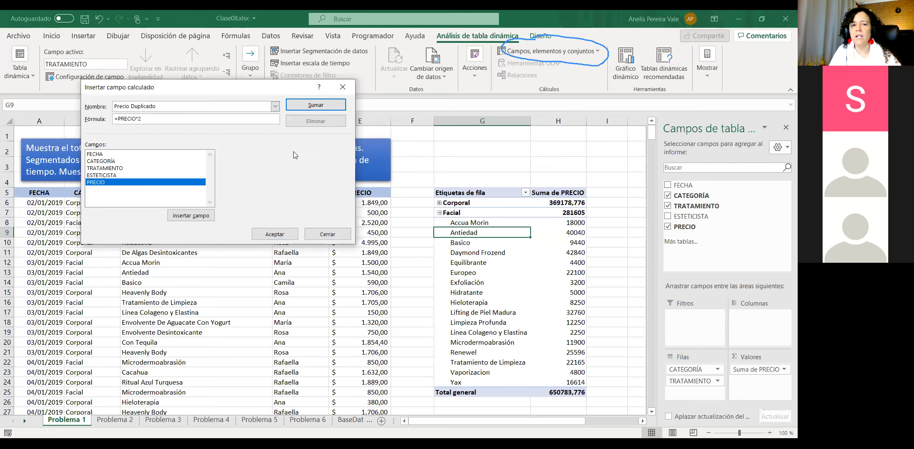
{"action": "left_click", "coordinate": [279, 235]}
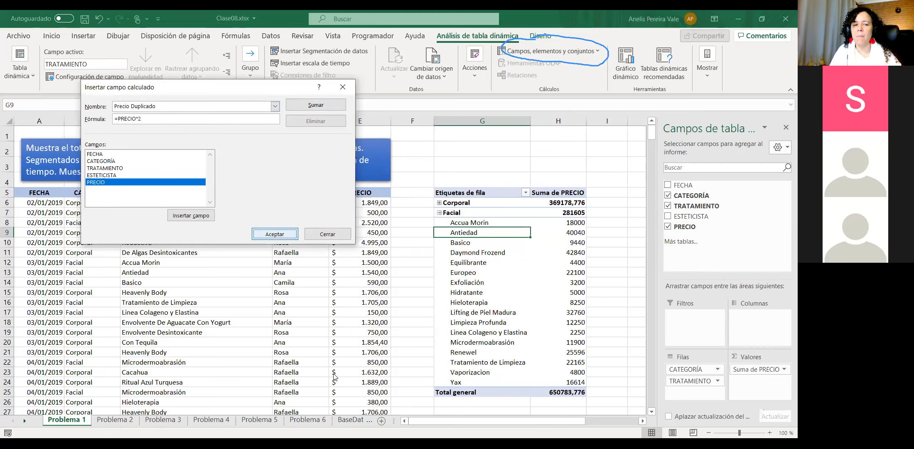
{"action": "left_click_drag", "start_coordinate": [561, 421], "coordinate": [596, 421]}
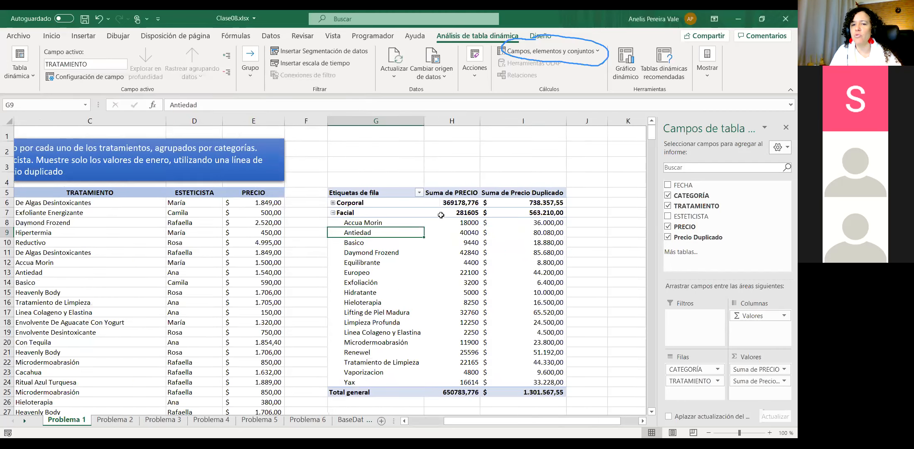
Step: Collapse the Facial group and expand the Corporal group in the pivot table
{"action": "mouse_move", "coordinate": [526, 208]}
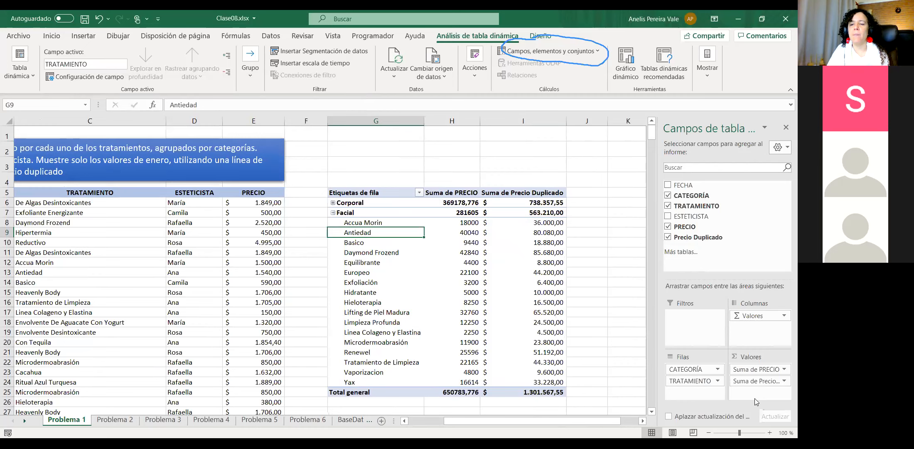
{"action": "left_click", "coordinate": [333, 213]}
{"action": "left_click", "coordinate": [334, 203]}
{"action": "left_click", "coordinate": [334, 204]}
Step: Insert a slicer for the ESTETICISTA field of the pivot table and place it beside the table
{"action": "left_click", "coordinate": [362, 222]}
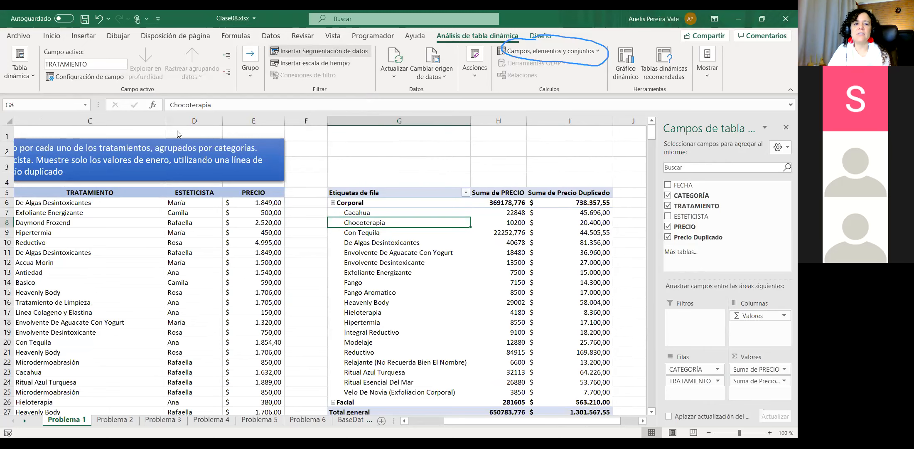
{"action": "left_click", "coordinate": [164, 127]}
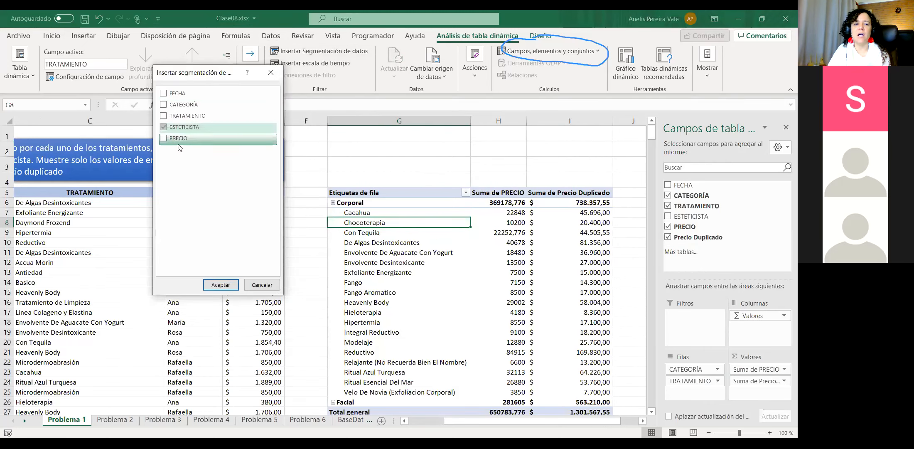
{"action": "left_click", "coordinate": [220, 285]}
{"action": "left_click_drag", "start_coordinate": [626, 192], "coordinate": [700, 164]}
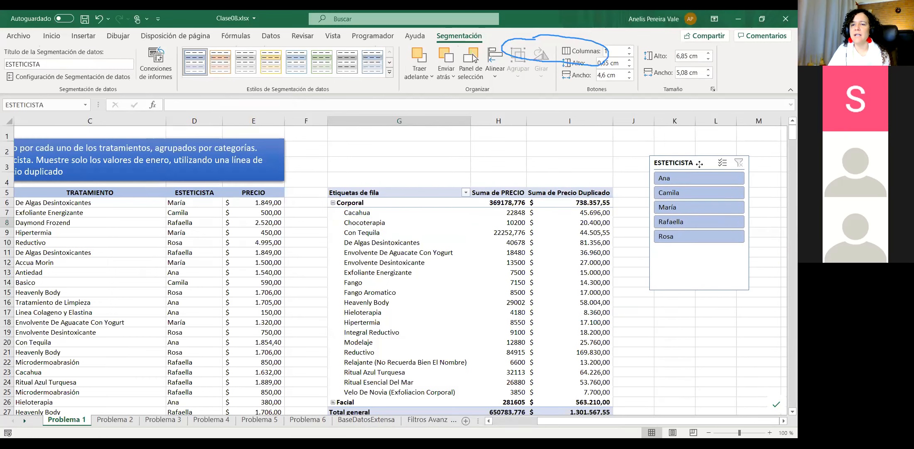
Step: Filter the pivot table by the first aesthetician in the slicer and leave the Facial and Corporal groups collapsed
{"action": "left_click", "coordinate": [698, 178]}
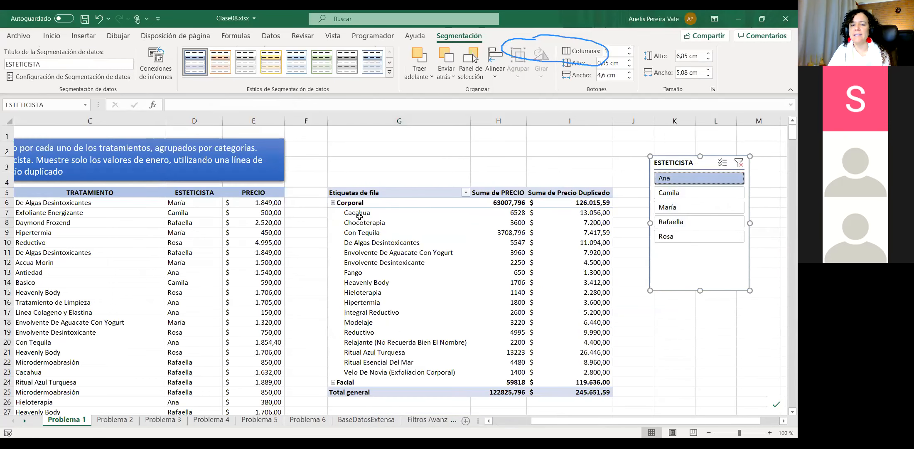
{"action": "left_click", "coordinate": [333, 382]}
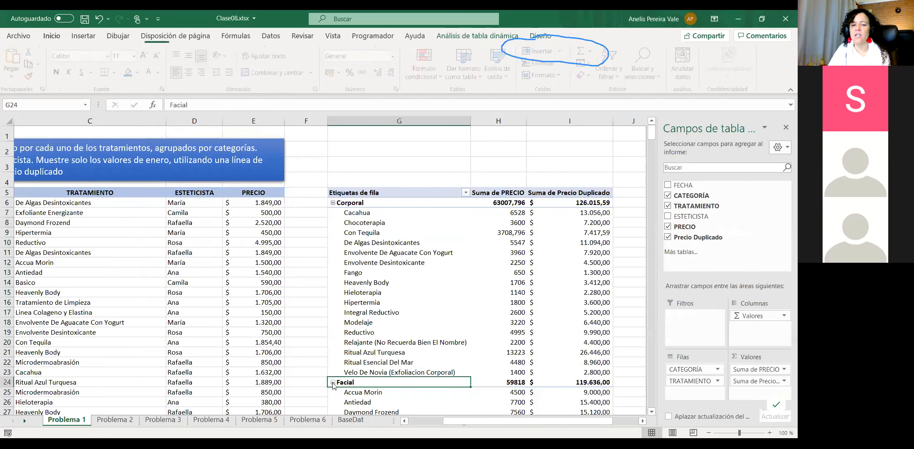
{"action": "left_click", "coordinate": [333, 382]}
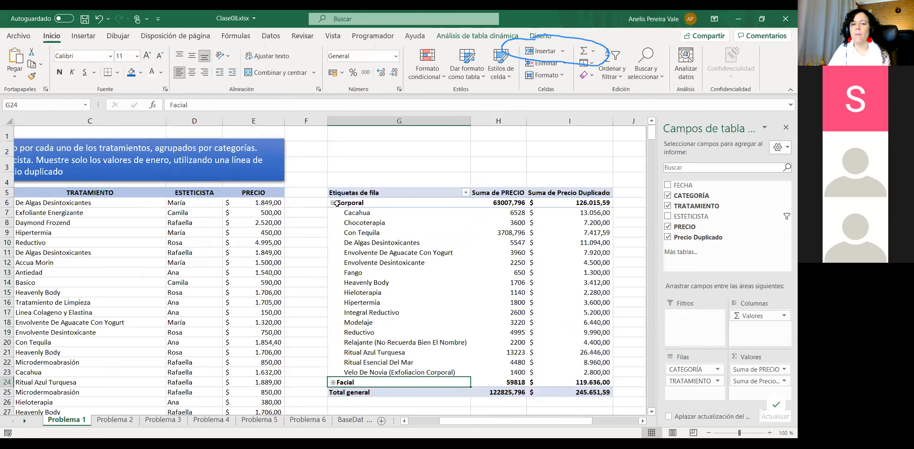
{"action": "left_click", "coordinate": [333, 203]}
Step: Filter by the second, third and fourth aestheticians in turn, clear the slicer filter and move the slicer closer to the pivot table
{"action": "left_click", "coordinate": [595, 192]}
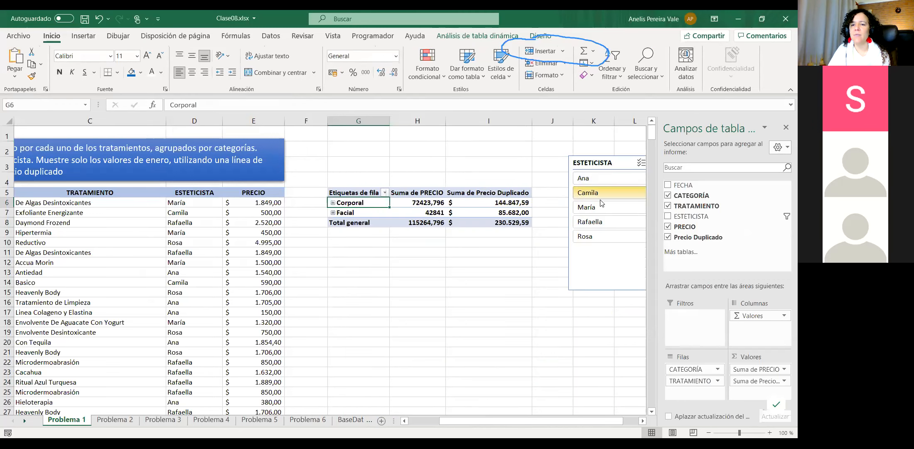
{"action": "left_click", "coordinate": [595, 207]}
{"action": "left_click", "coordinate": [595, 221]}
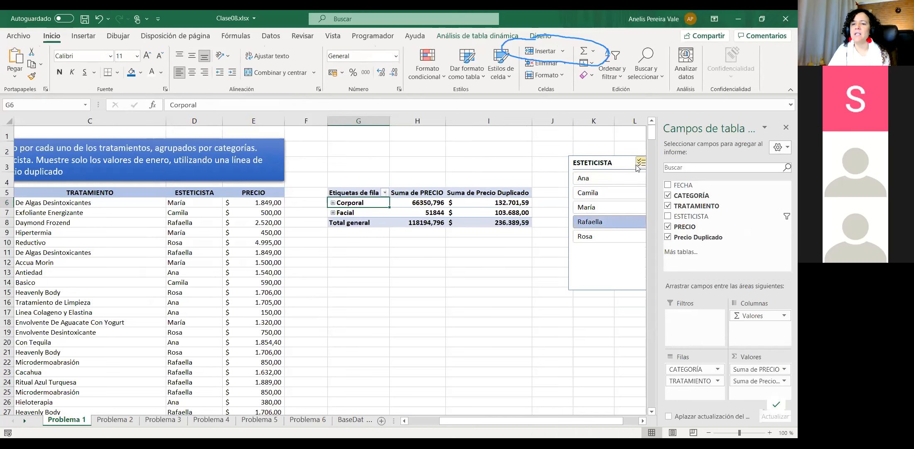
{"action": "left_click_drag", "start_coordinate": [660, 152], "coordinate": [602, 151]}
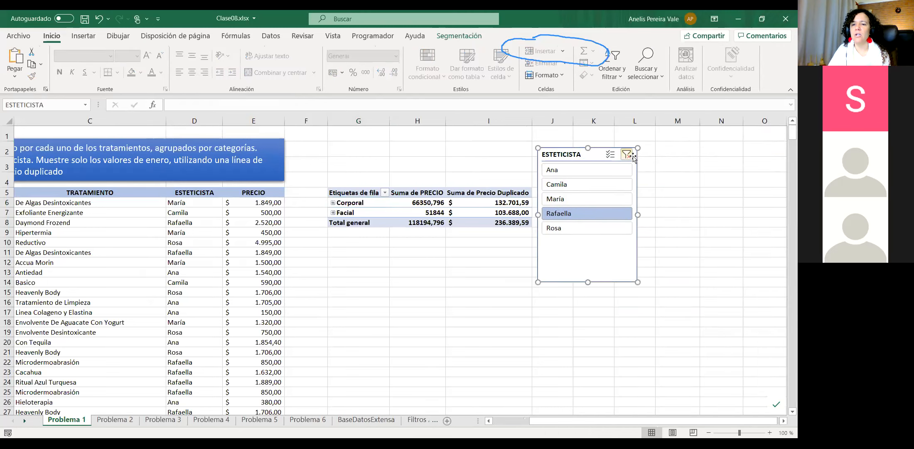
{"action": "left_click", "coordinate": [627, 155]}
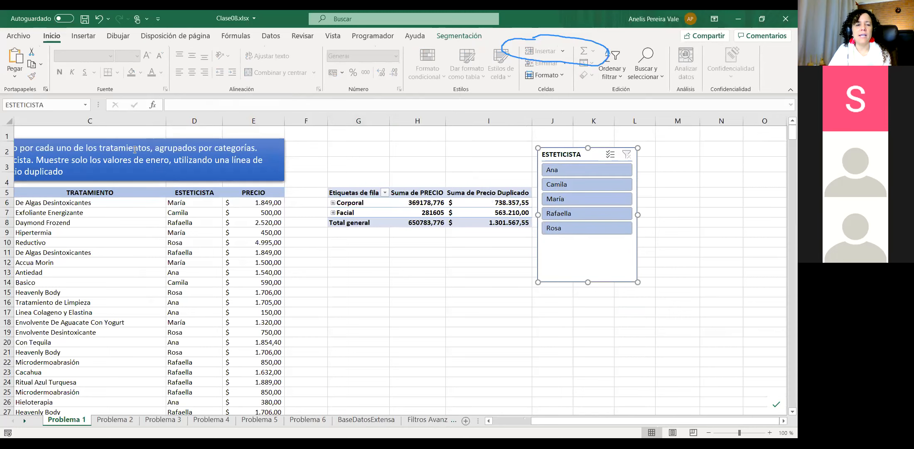
{"action": "left_click", "coordinate": [461, 211]}
{"action": "left_click_drag", "start_coordinate": [560, 152], "coordinate": [580, 141]}
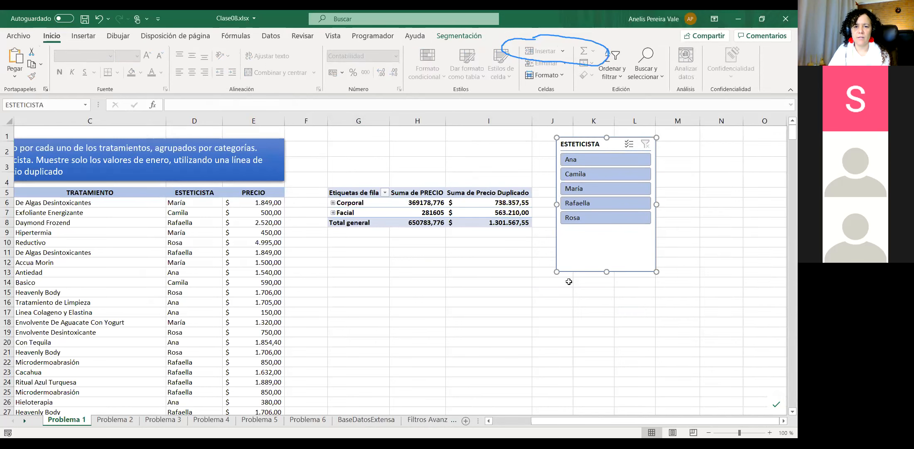
Step: Insert a timeline for the FECHA field of the pivot table and place it below the ESTETICISTA slicer
{"action": "left_click", "coordinate": [462, 214]}
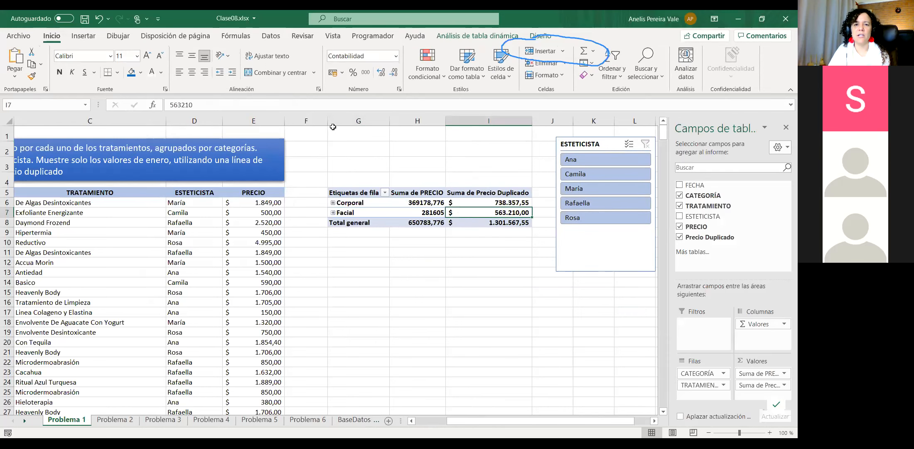
{"action": "left_click", "coordinate": [477, 35]}
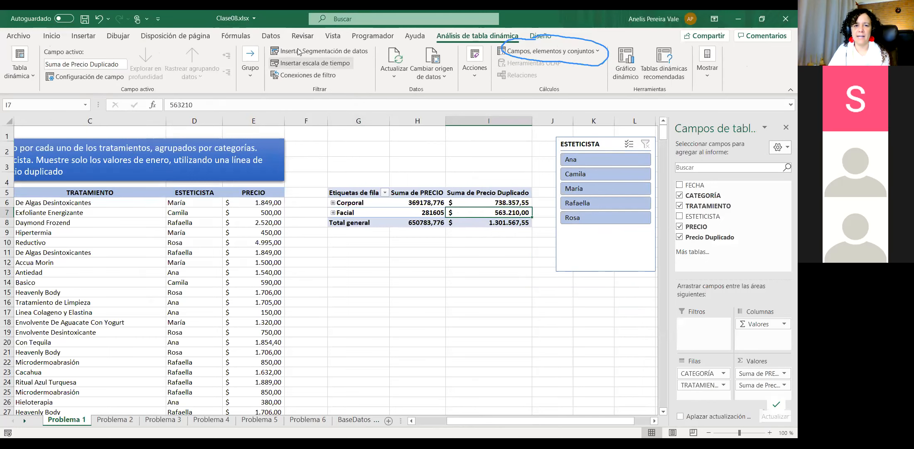
{"action": "left_click", "coordinate": [310, 63]}
{"action": "left_click", "coordinate": [168, 132]}
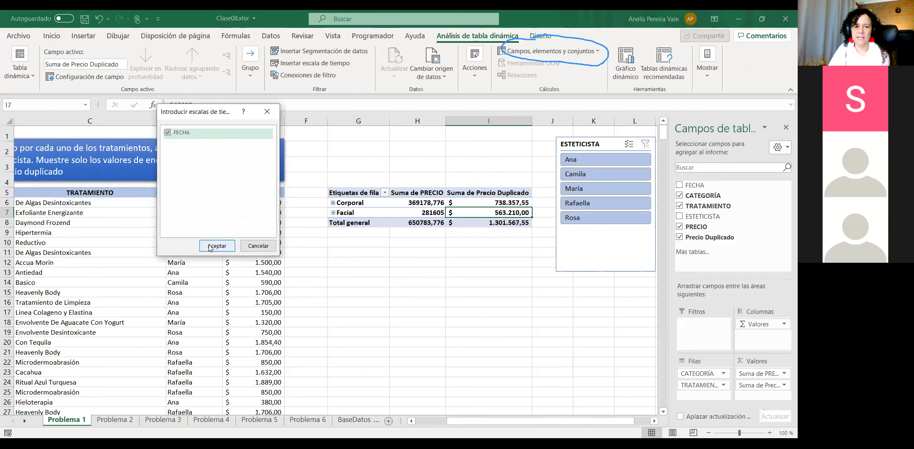
{"action": "left_click", "coordinate": [211, 246]}
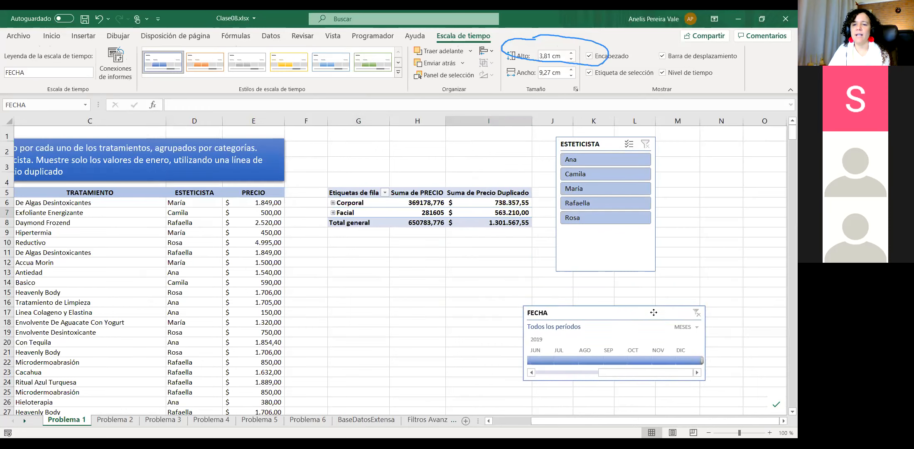
{"action": "left_click_drag", "start_coordinate": [623, 303], "coordinate": [653, 293]}
Step: Limit the FECHA timeline to January 2019
{"action": "left_click_drag", "start_coordinate": [725, 340], "coordinate": [541, 328]}
{"action": "left_click_drag", "start_coordinate": [647, 352], "coordinate": [579, 342]}
{"action": "left_click_drag", "start_coordinate": [671, 342], "coordinate": [575, 338]}
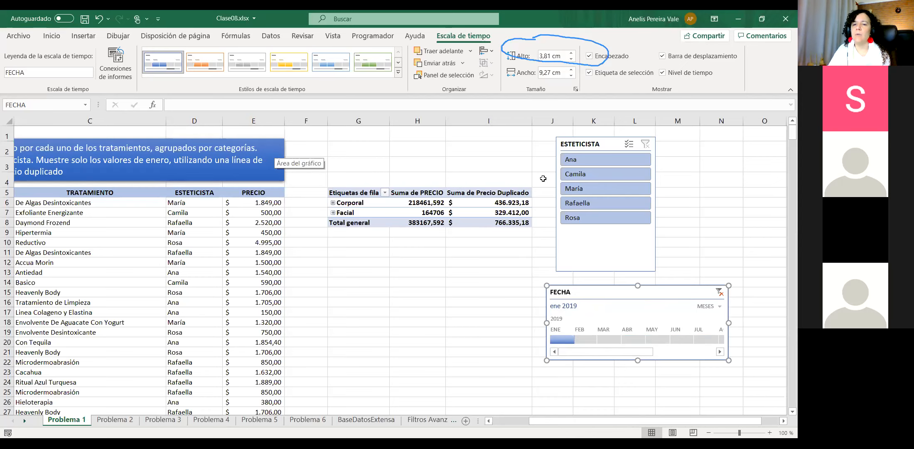
Step: Delete the ESTETICISTA slicer and insert a new one for the same field, placed above the FECHA timeline
{"action": "left_click", "coordinate": [590, 144]}
{"action": "key", "text": "Delete"}
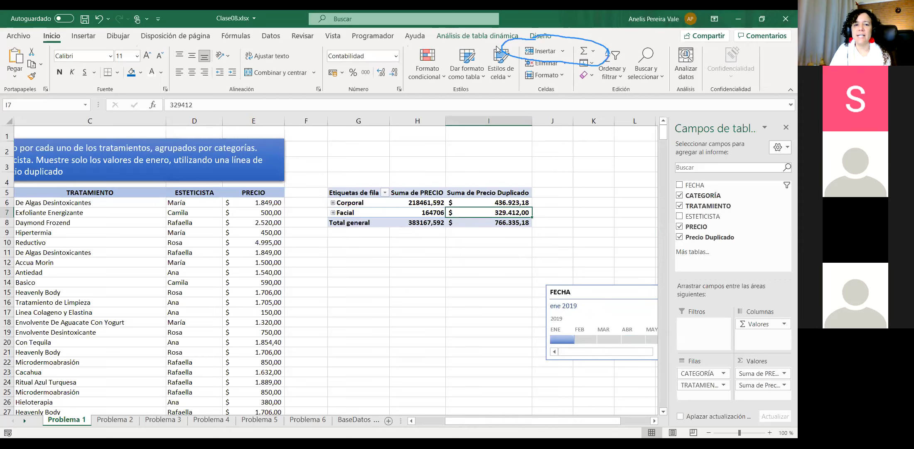
{"action": "left_click", "coordinate": [387, 212]}
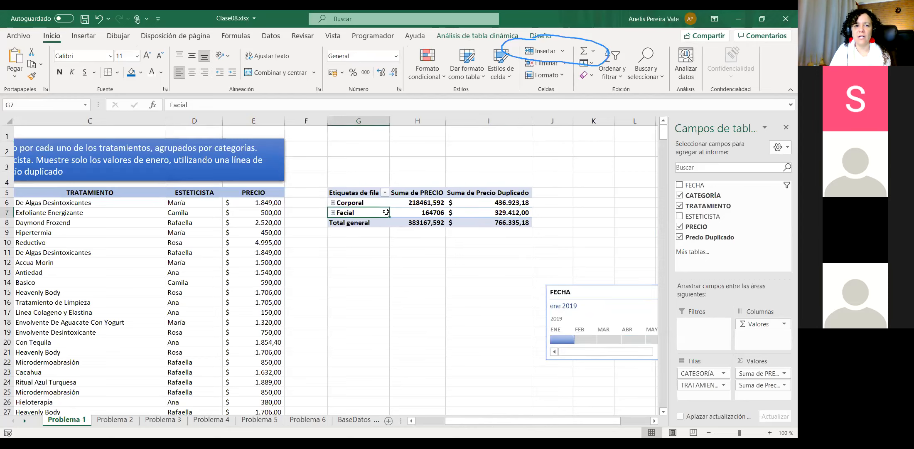
{"action": "left_click", "coordinate": [353, 121]}
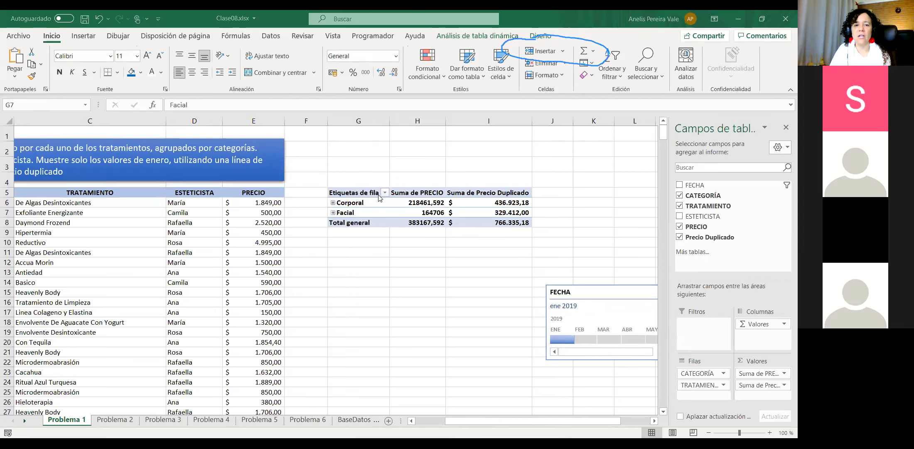
{"action": "left_click", "coordinate": [453, 36]}
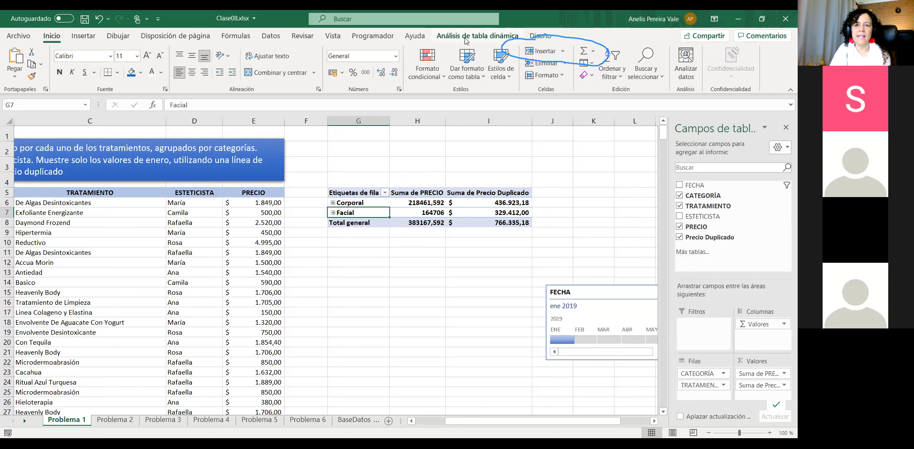
{"action": "left_click", "coordinate": [466, 37]}
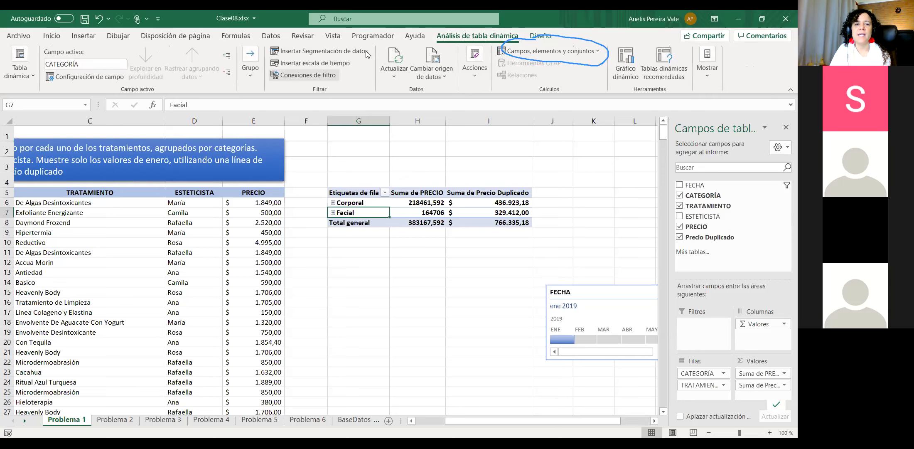
{"action": "left_click", "coordinate": [299, 50]}
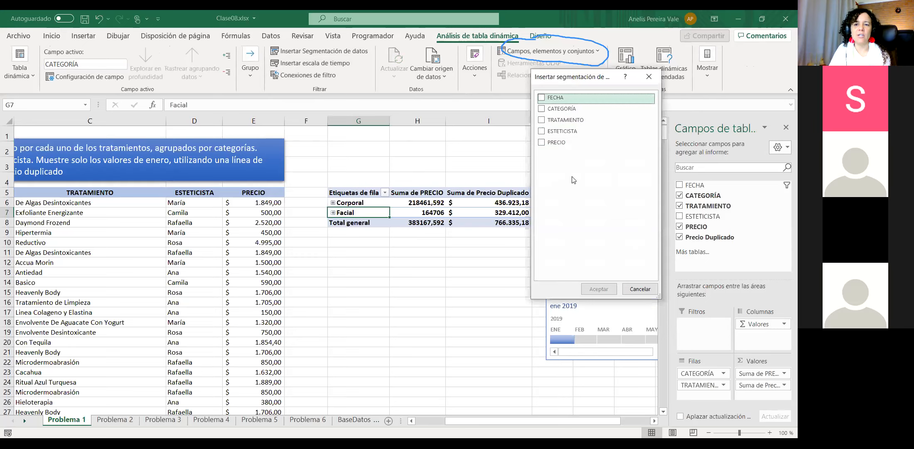
{"action": "left_click", "coordinate": [556, 135]}
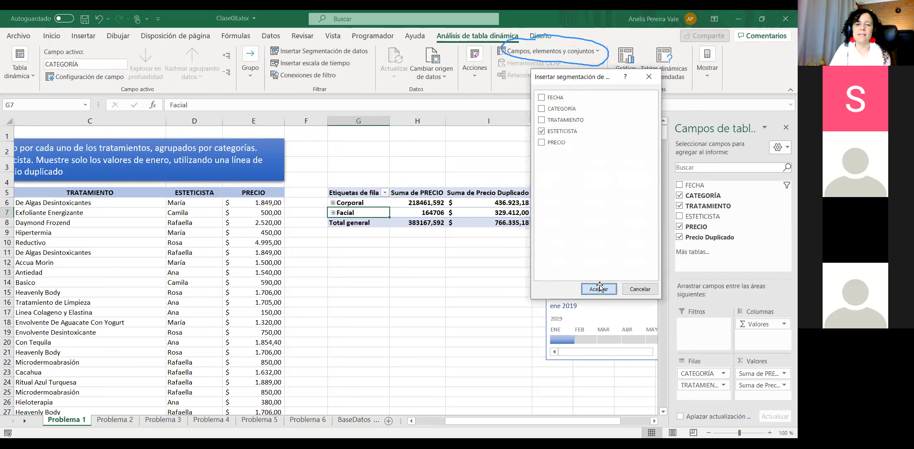
{"action": "left_click", "coordinate": [599, 288]}
{"action": "left_click_drag", "start_coordinate": [428, 204], "coordinate": [625, 151]}
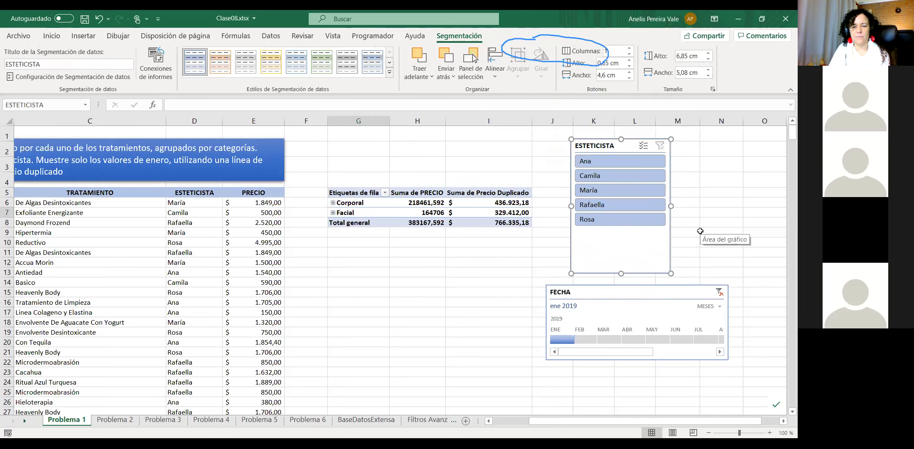
Step: Delete the FECHA timeline and insert a new one for the same field, placed below the ESTETICISTA slicer
{"action": "left_click", "coordinate": [632, 291]}
{"action": "key", "text": "Delete"}
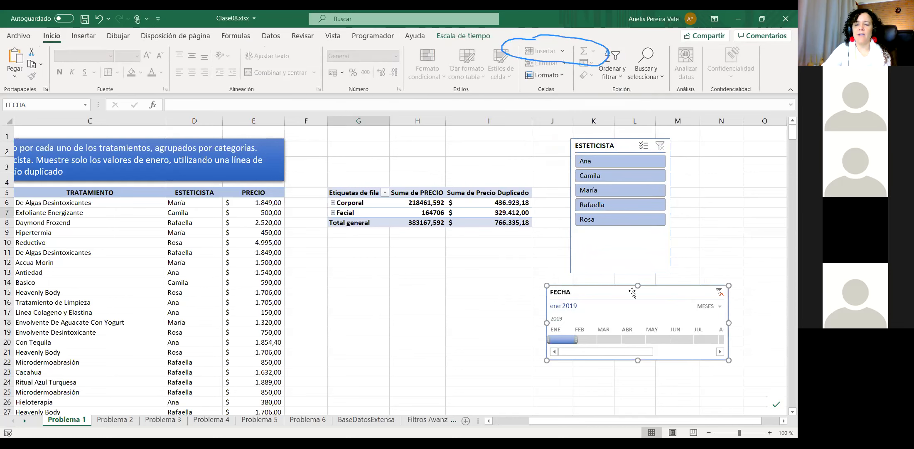
{"action": "left_click", "coordinate": [464, 37]}
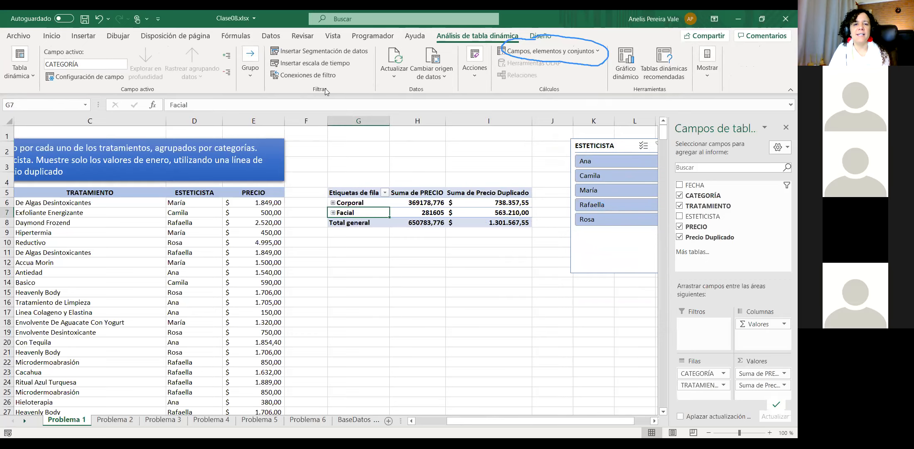
{"action": "left_click", "coordinate": [318, 62]}
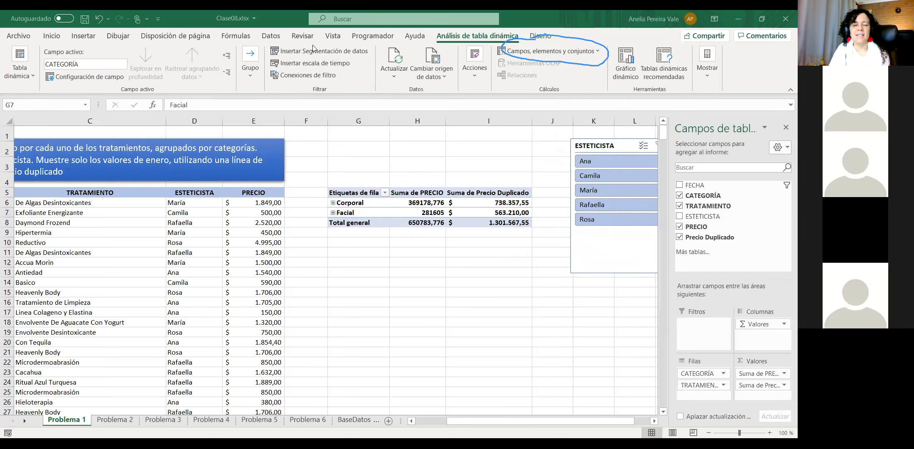
{"action": "left_click", "coordinate": [315, 67]}
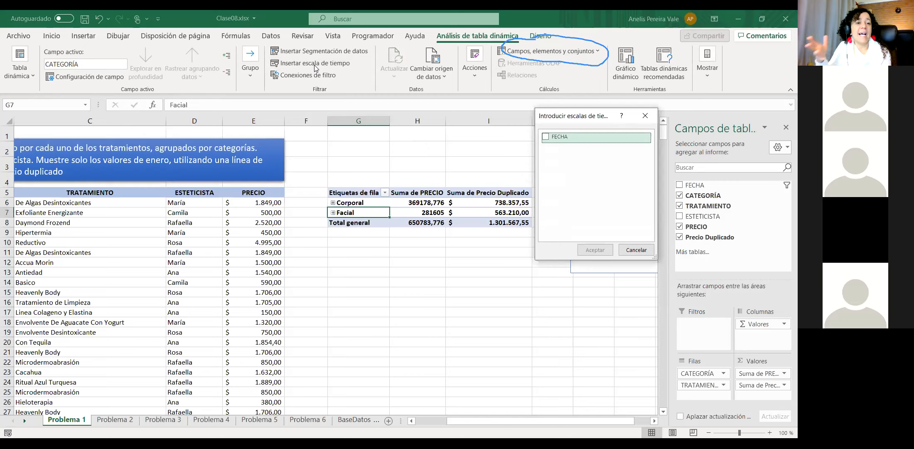
{"action": "left_click", "coordinate": [546, 136]}
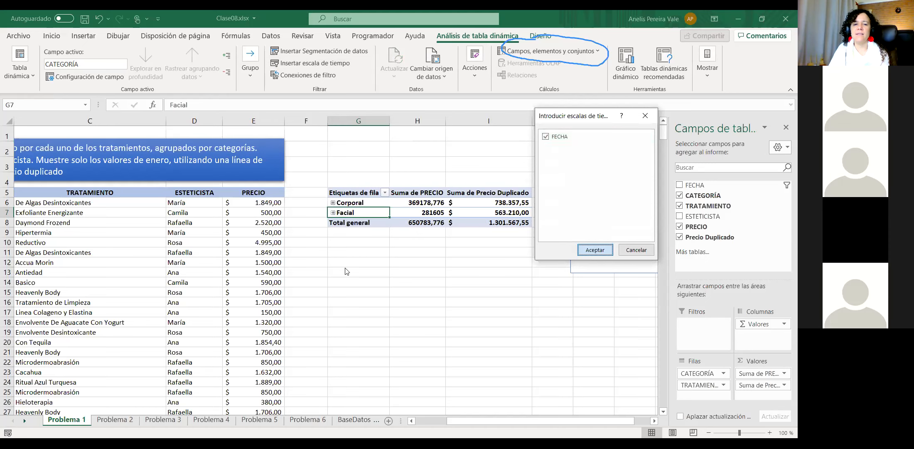
{"action": "left_click", "coordinate": [595, 250]}
{"action": "left_click_drag", "start_coordinate": [337, 299], "coordinate": [574, 286]}
Step: Enlarge the FECHA timeline to about 11 cm wide and 4.3 cm high, with MESES as its time level
{"action": "left_click", "coordinate": [655, 287]}
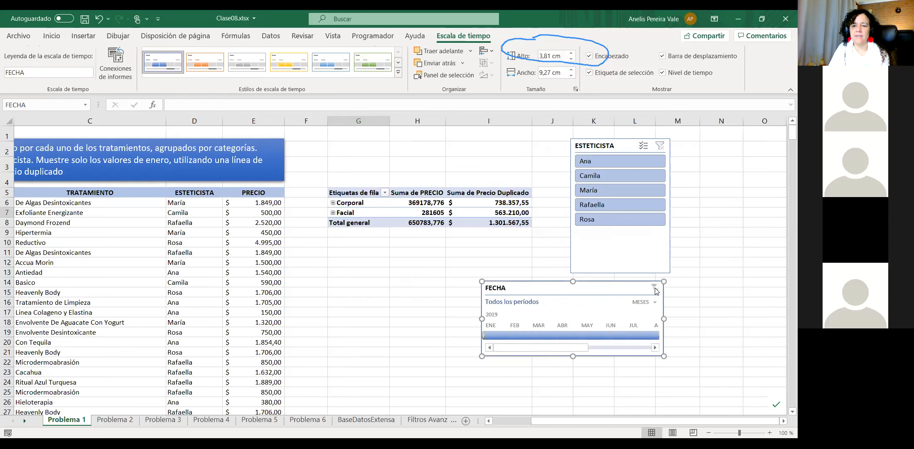
{"action": "left_click_drag", "start_coordinate": [482, 356], "coordinate": [448, 365]}
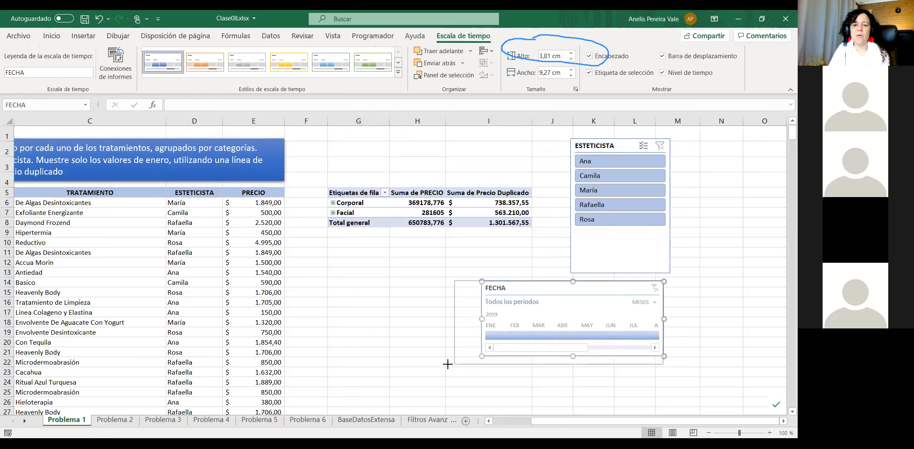
{"action": "left_click", "coordinate": [656, 302]}
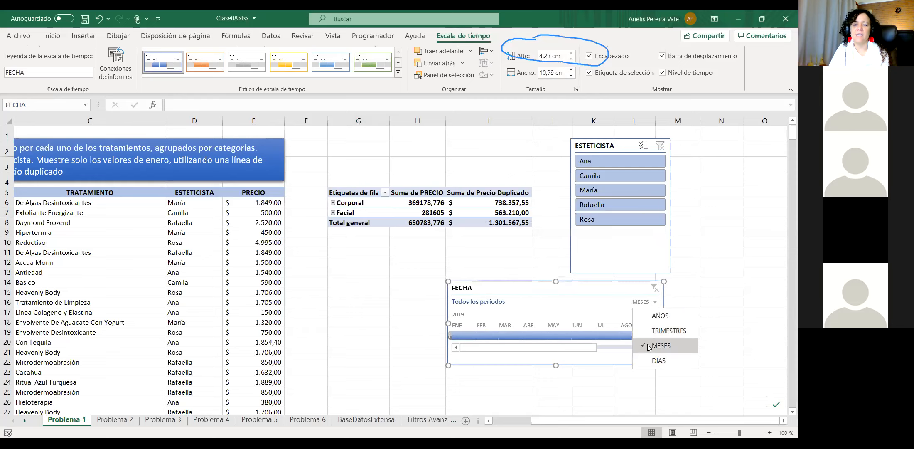
{"action": "left_click", "coordinate": [651, 348]}
Step: Restrict the FECHA timeline to January 2019 only and move it rightward beneath the ESTETICISTA slicer, clear of the pivot table columns
{"action": "left_click_drag", "start_coordinate": [648, 335], "coordinate": [434, 330]}
{"action": "left_click_drag", "start_coordinate": [605, 348], "coordinate": [666, 351]}
{"action": "left_click_drag", "start_coordinate": [585, 335], "coordinate": [436, 312]}
{"action": "left_click_drag", "start_coordinate": [520, 348], "coordinate": [466, 348]}
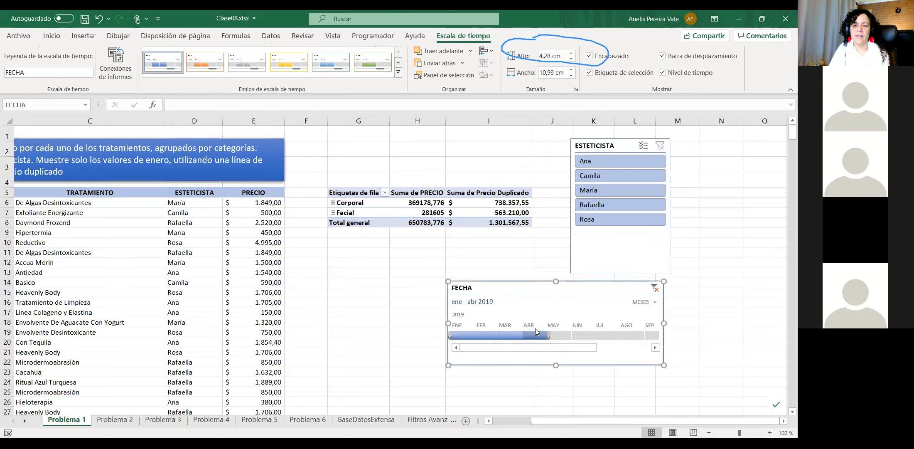
{"action": "left_click_drag", "start_coordinate": [547, 337], "coordinate": [477, 336]}
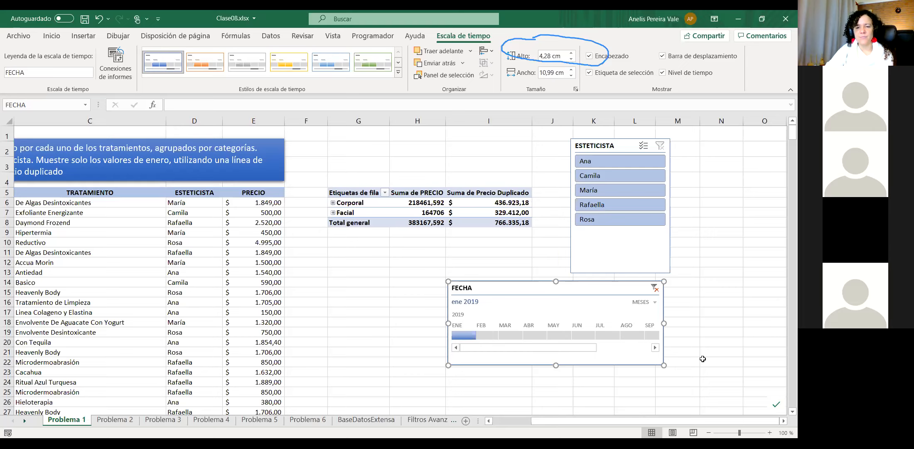
{"action": "left_click_drag", "start_coordinate": [575, 286], "coordinate": [664, 288]}
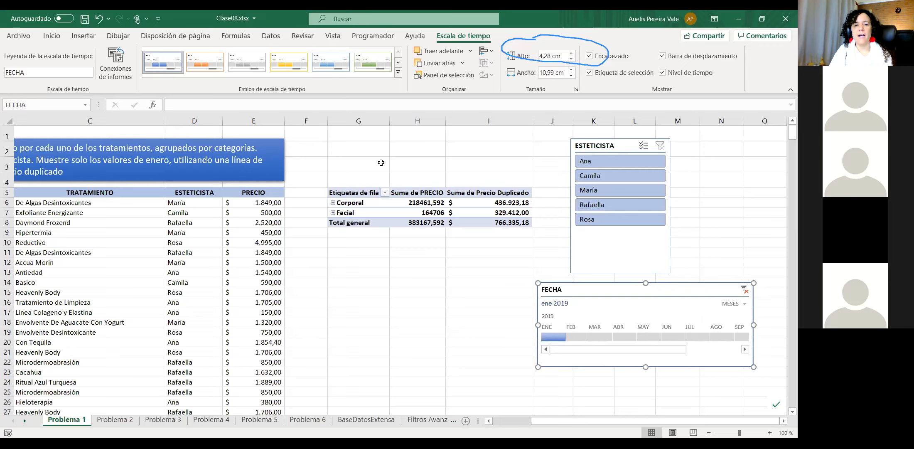
{"action": "left_click", "coordinate": [376, 204]}
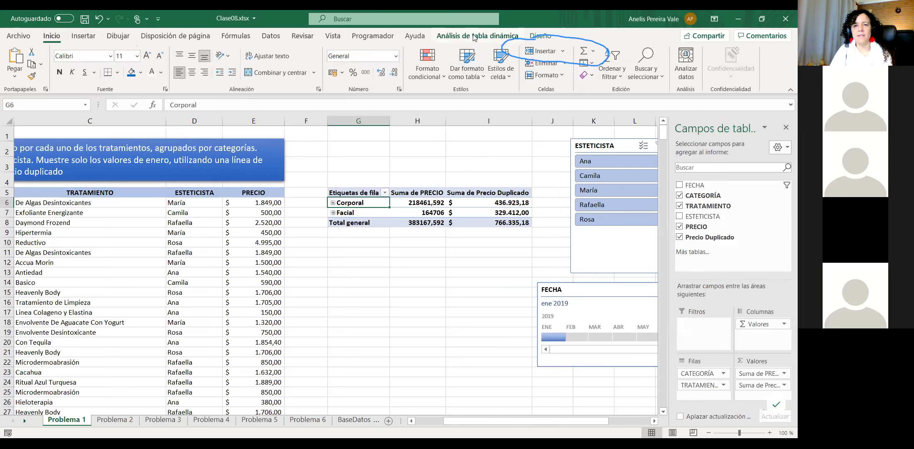
{"action": "left_click", "coordinate": [405, 213]}
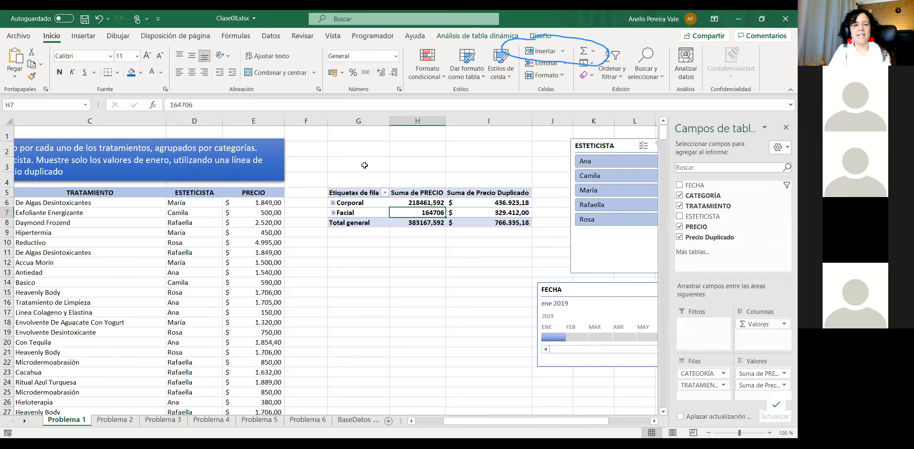
{"action": "left_click", "coordinate": [365, 204]}
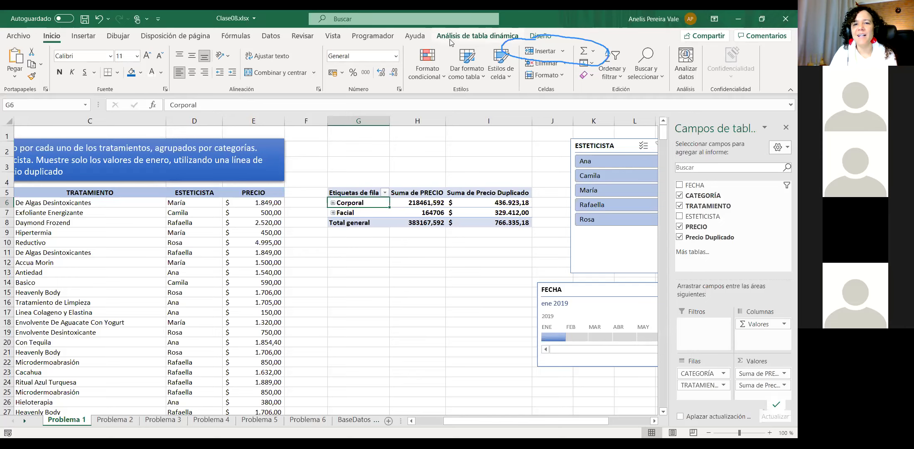
{"action": "left_click", "coordinate": [457, 38]}
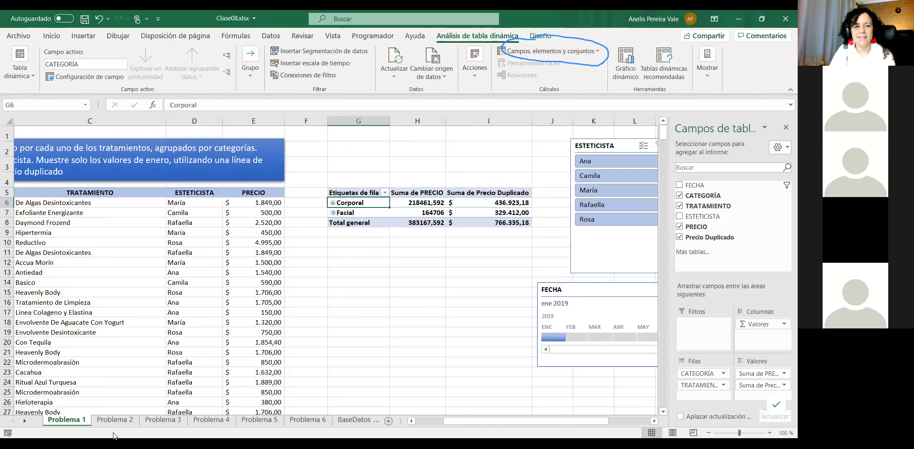
Step: On the Problema 2 sheet, start creating a pivot table from the treatment data in A5:E542
{"action": "left_click", "coordinate": [112, 419]}
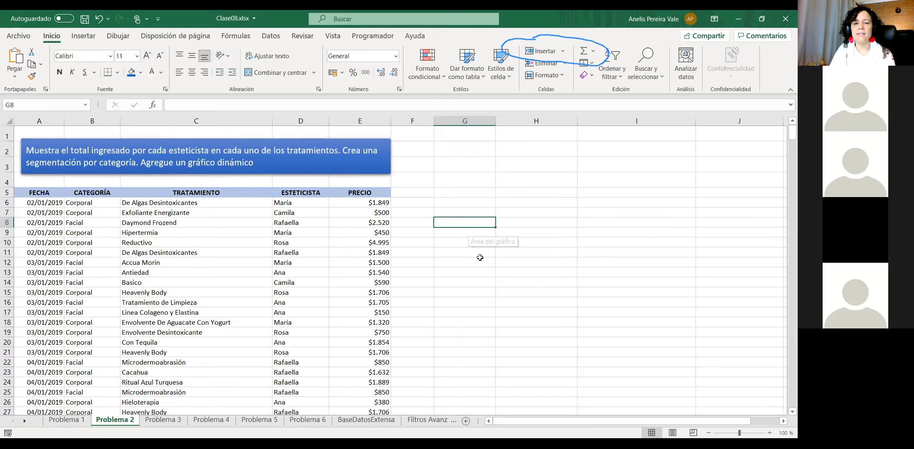
{"action": "left_click", "coordinate": [196, 223]}
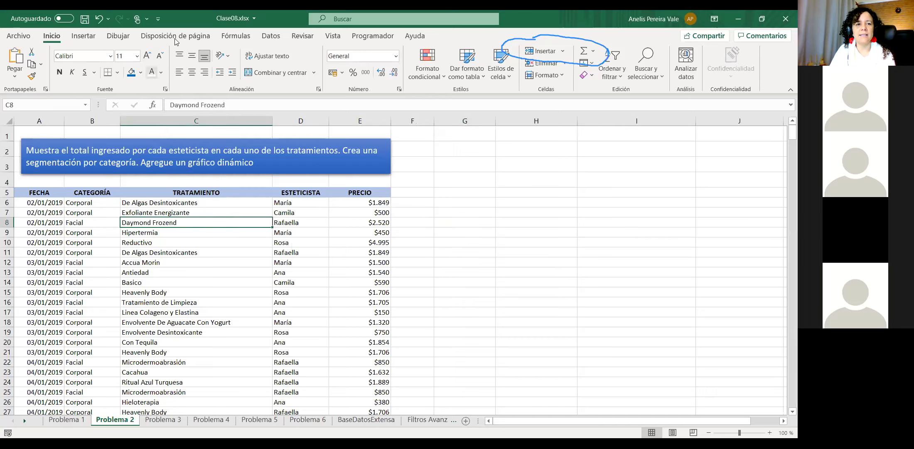
{"action": "left_click", "coordinate": [83, 36]}
{"action": "left_click", "coordinate": [17, 62]}
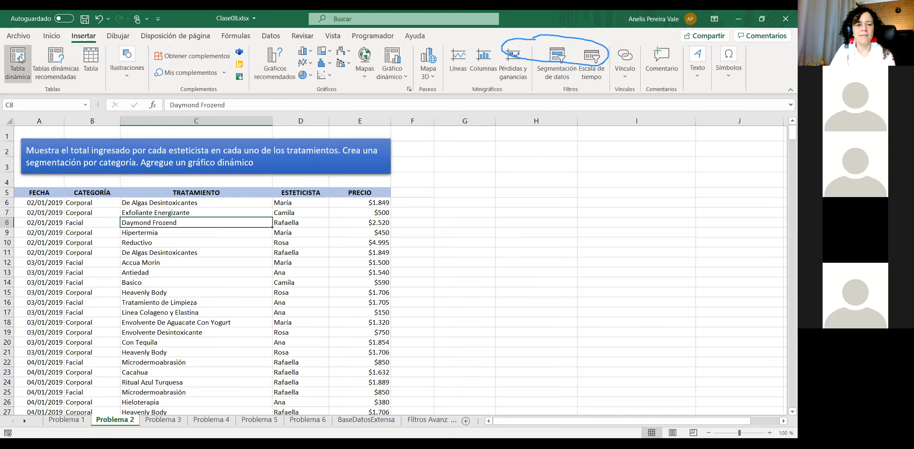
{"action": "scroll", "coordinate": [422, 224], "scroll_direction": "down", "scroll_amount": 20}
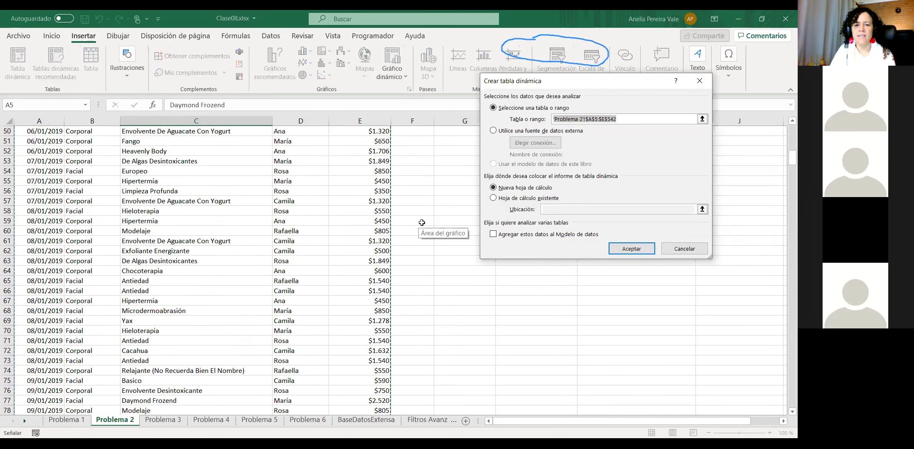
{"action": "scroll", "coordinate": [428, 224], "scroll_direction": "down", "scroll_amount": 20}
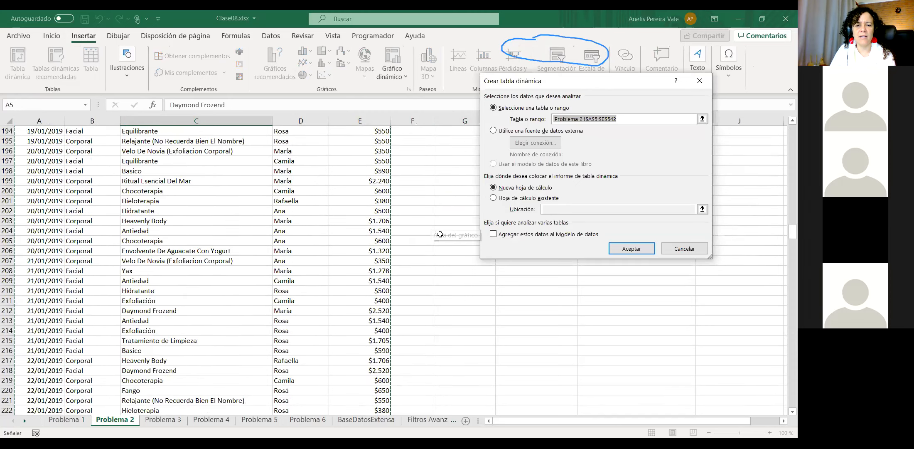
{"action": "scroll", "coordinate": [440, 235], "scroll_direction": "down", "scroll_amount": 16}
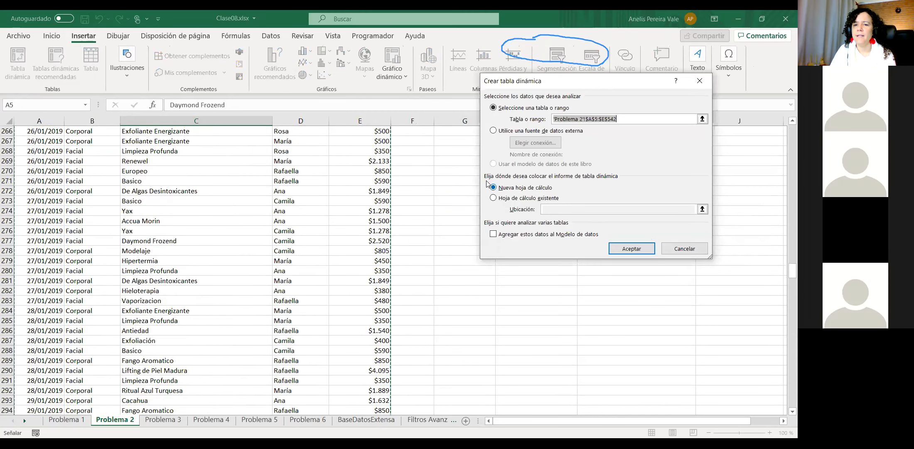
Step: Place the new pivot table on the existing Problema 2 sheet at cell G4
{"action": "left_click", "coordinate": [494, 198]}
{"action": "left_click_drag", "start_coordinate": [787, 270], "coordinate": [786, 209]}
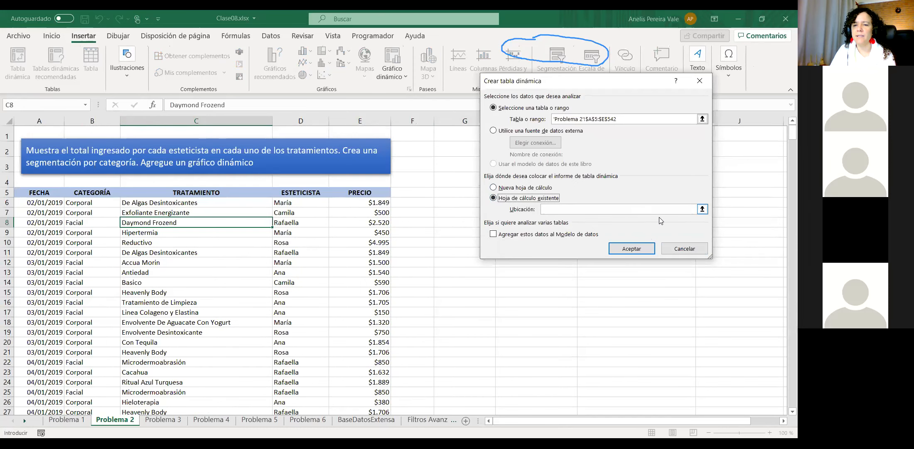
{"action": "left_click", "coordinate": [702, 210]}
{"action": "left_click", "coordinate": [478, 177]}
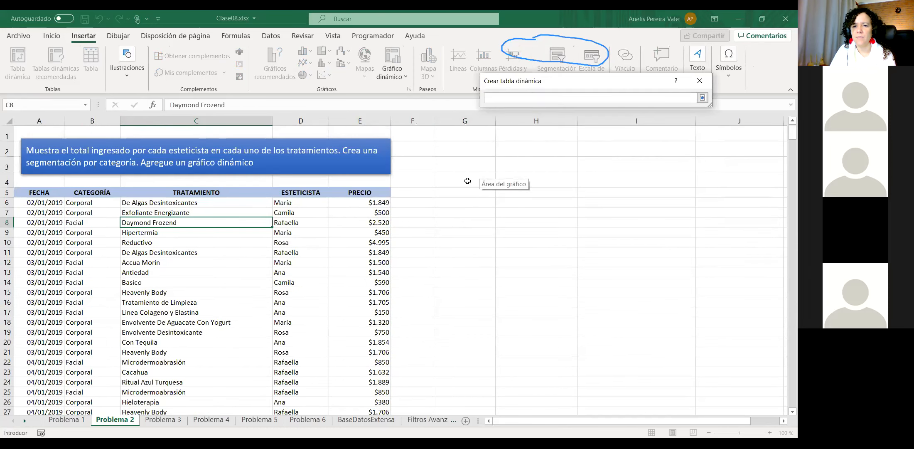
{"action": "left_click", "coordinate": [703, 97]}
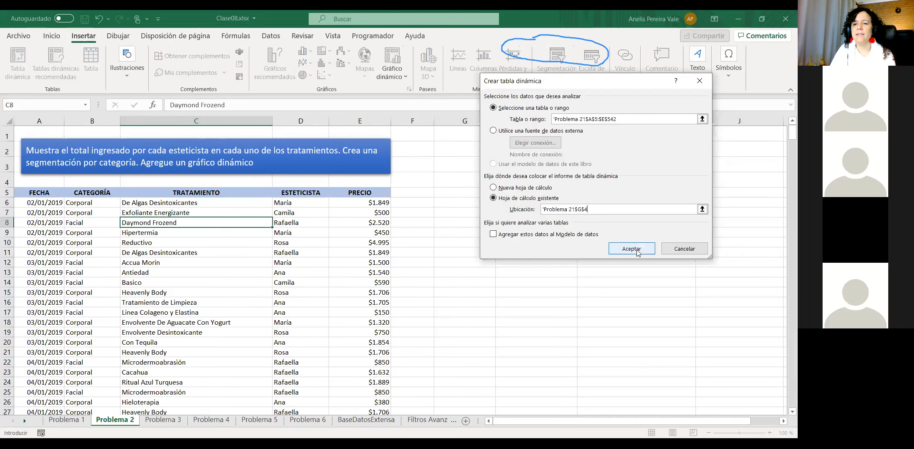
{"action": "key", "text": "Return"}
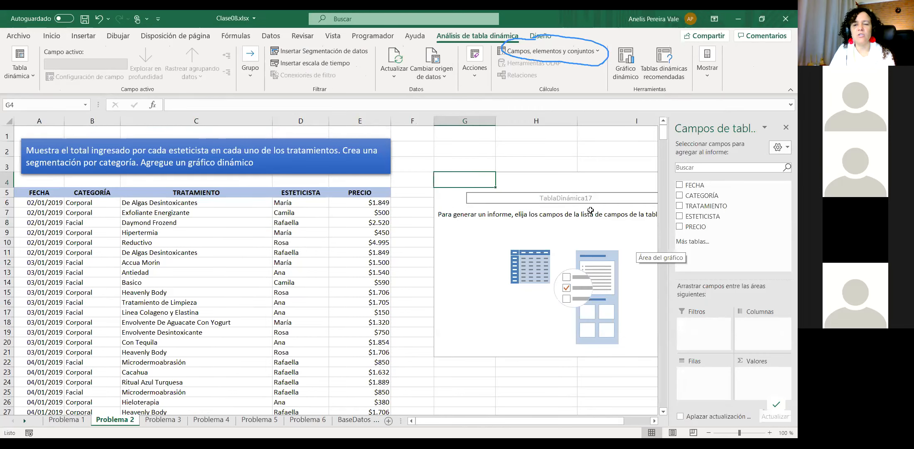
Step: Lay out the pivot table with the sum of PRECIO as values, TRATAMIENTO as columns and ESTETICISTA as rows
{"action": "left_click_drag", "start_coordinate": [689, 229], "coordinate": [759, 379]}
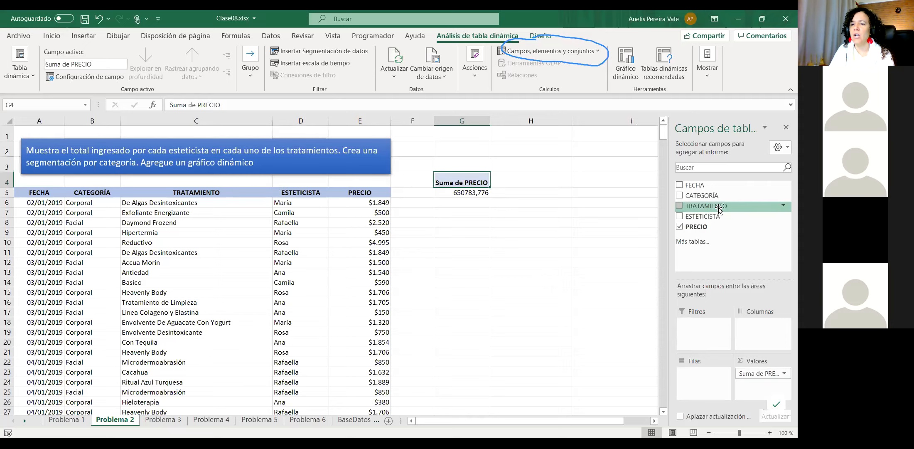
{"action": "left_click_drag", "start_coordinate": [721, 211], "coordinate": [775, 337]}
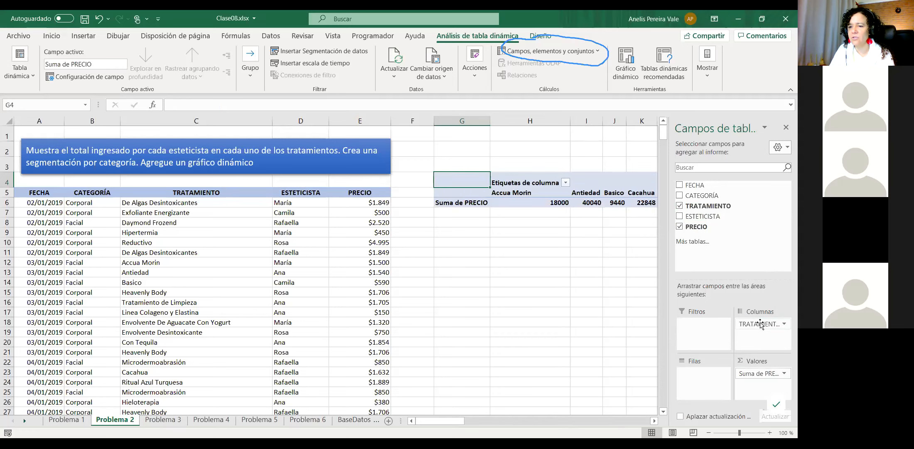
{"action": "left_click_drag", "start_coordinate": [703, 216], "coordinate": [713, 383]}
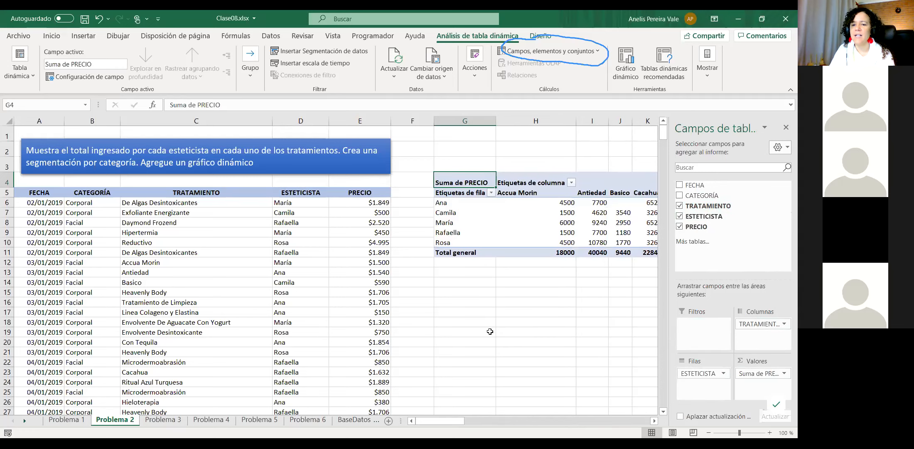
{"action": "left_click", "coordinate": [620, 342]}
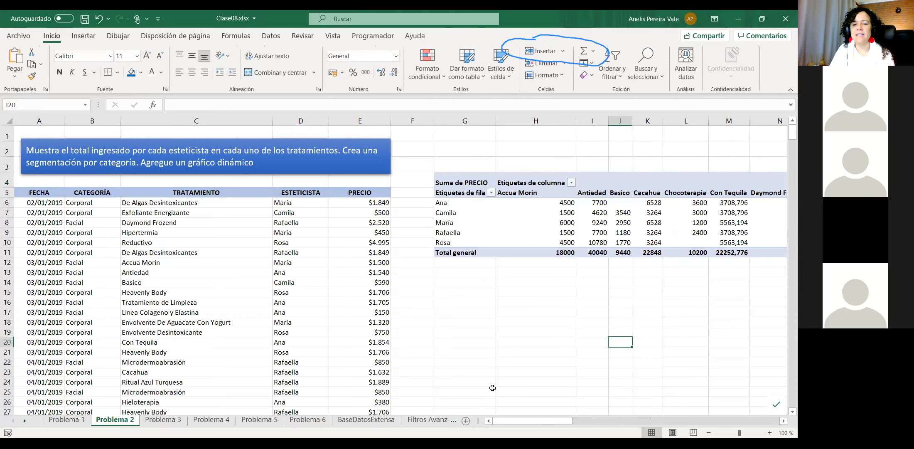
{"action": "left_click_drag", "start_coordinate": [506, 421], "coordinate": [466, 415]}
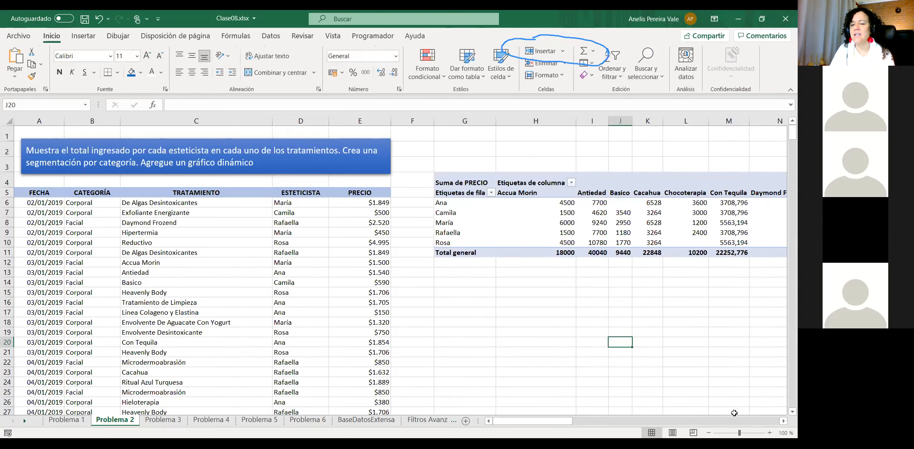
Step: Swap the pivot table's axes, putting ESTETICISTA in the columns and TRATAMIENTO in the rows
{"action": "left_click", "coordinate": [521, 225]}
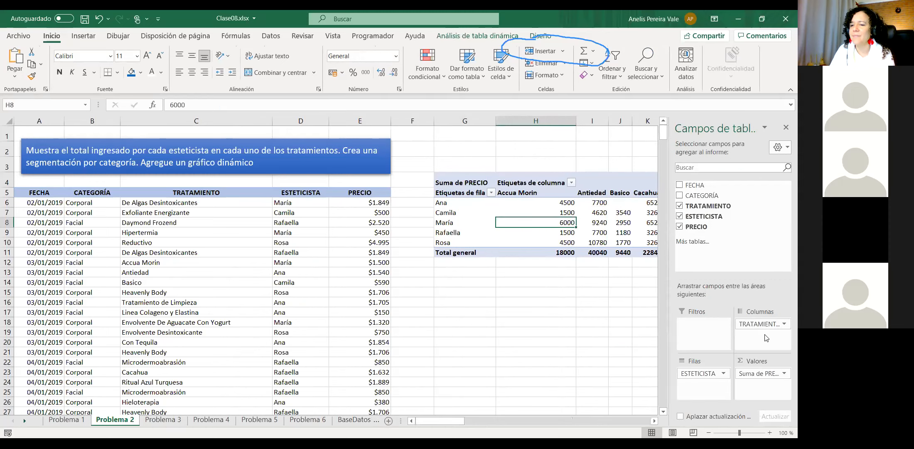
{"action": "left_click_drag", "start_coordinate": [713, 373], "coordinate": [778, 348]}
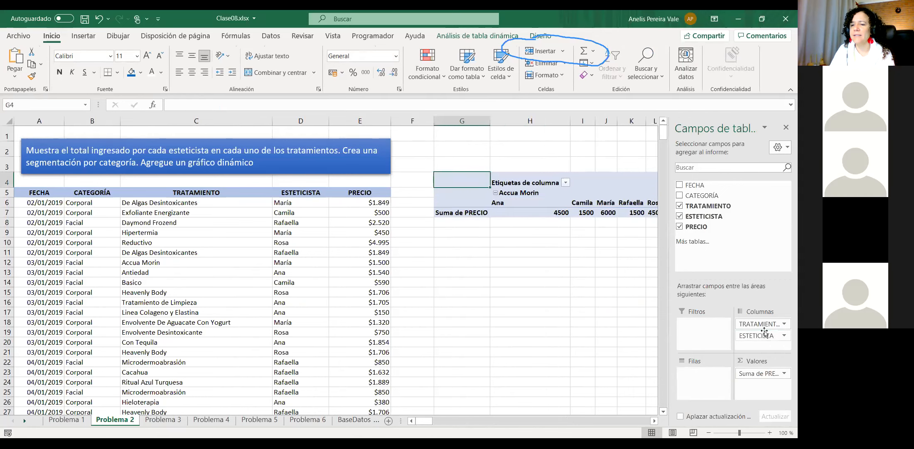
{"action": "left_click_drag", "start_coordinate": [704, 376], "coordinate": [703, 377]}
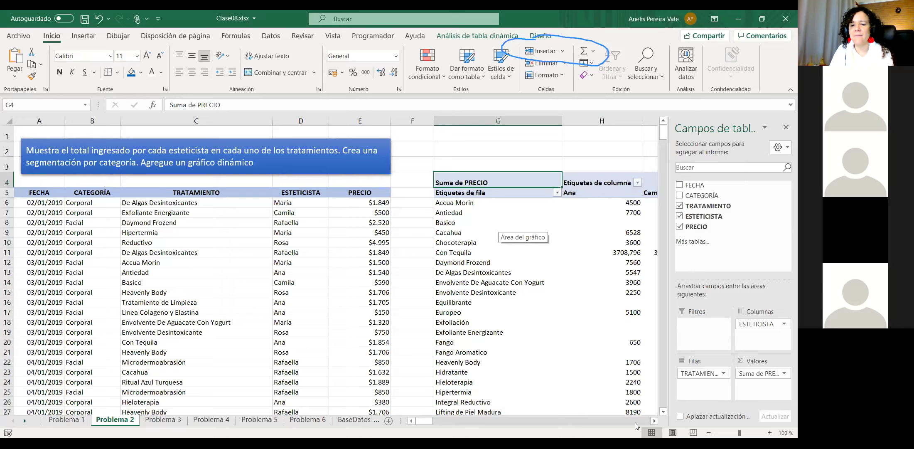
{"action": "scroll", "coordinate": [636, 422], "scroll_direction": "right", "scroll_amount": 10}
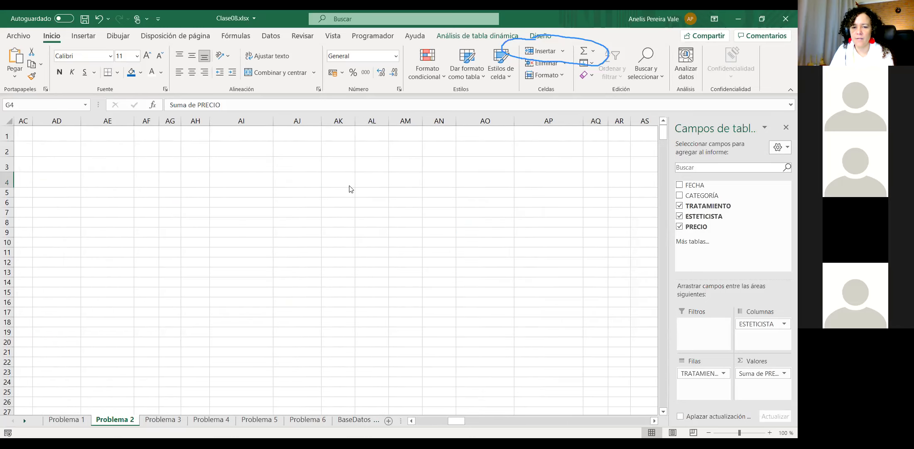
{"action": "left_click_drag", "start_coordinate": [455, 423], "coordinate": [425, 424]}
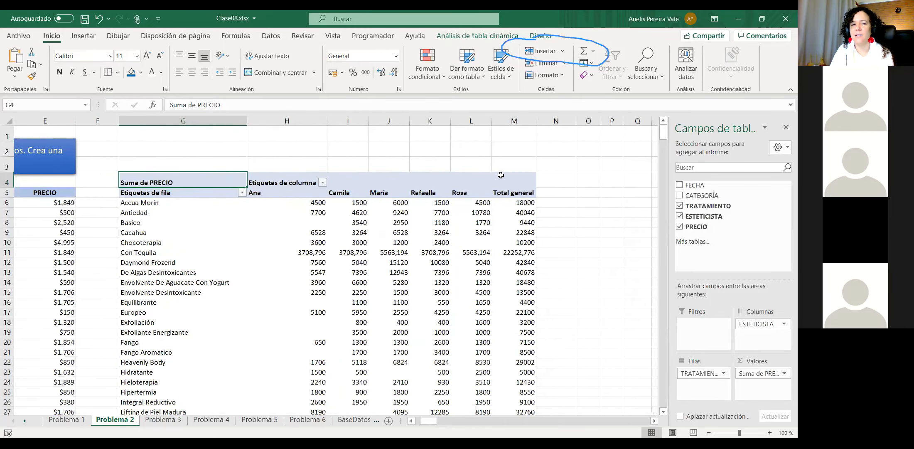
{"action": "scroll", "coordinate": [393, 165], "scroll_direction": "left", "scroll_amount": 3}
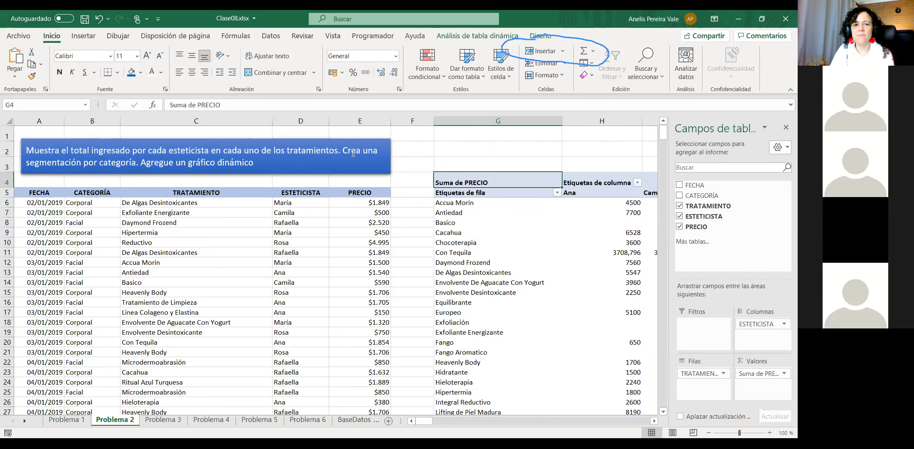
Step: Insert a slicer for the CATEGORÍA field of the Problema 2 pivot table
{"action": "left_click", "coordinate": [475, 220]}
{"action": "left_click", "coordinate": [460, 36]}
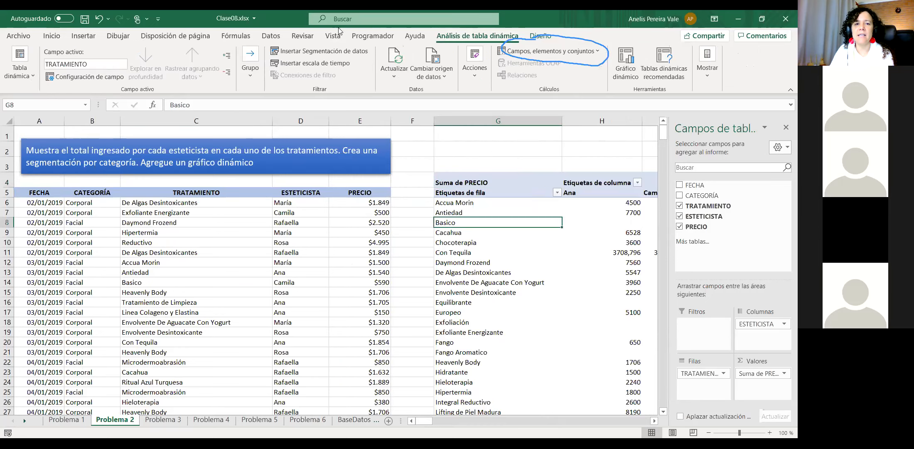
{"action": "left_click", "coordinate": [306, 52]}
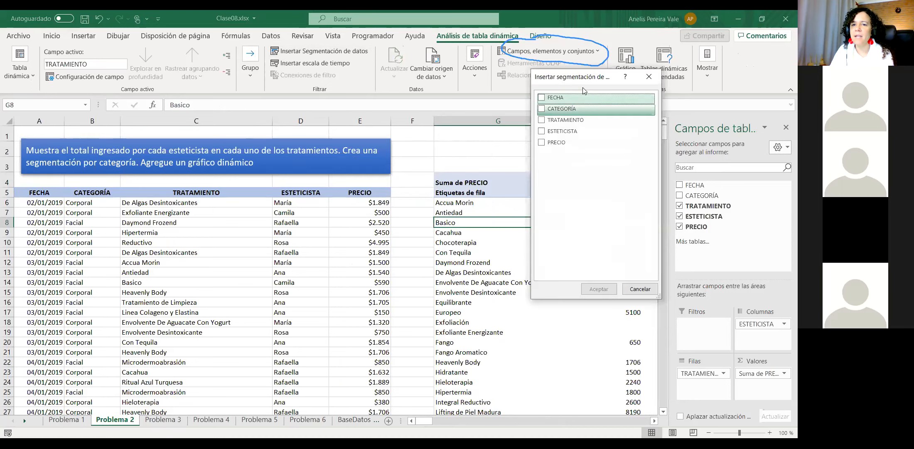
{"action": "left_click", "coordinate": [557, 109]}
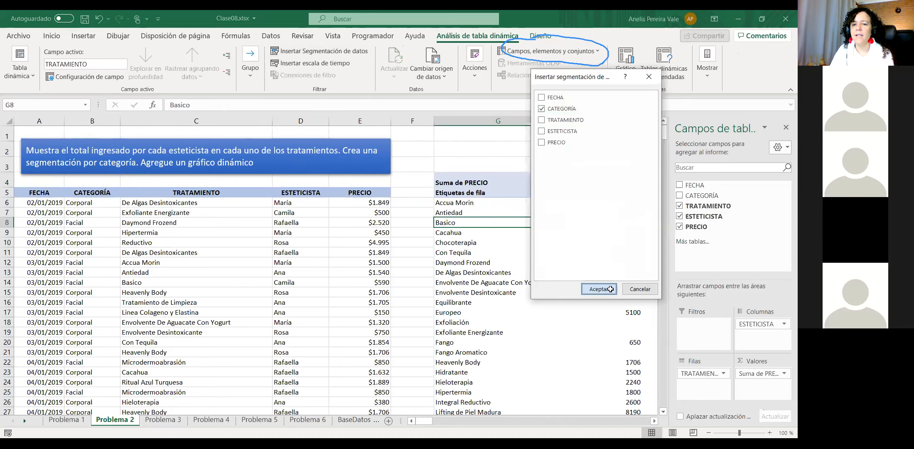
{"action": "key", "text": "Return"}
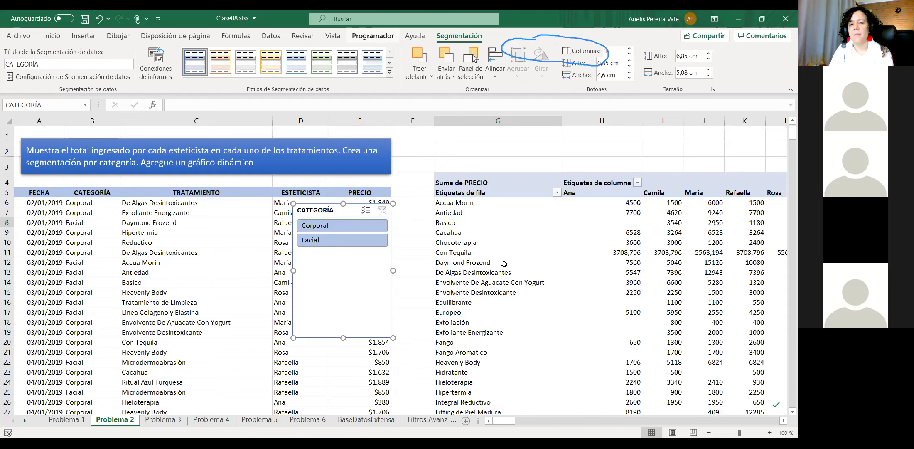
Step: Start a pivot chart from the Problema 2 pivot table and preview the Líneas, Circular and Columnas agrupadas types
{"action": "left_click", "coordinate": [515, 224]}
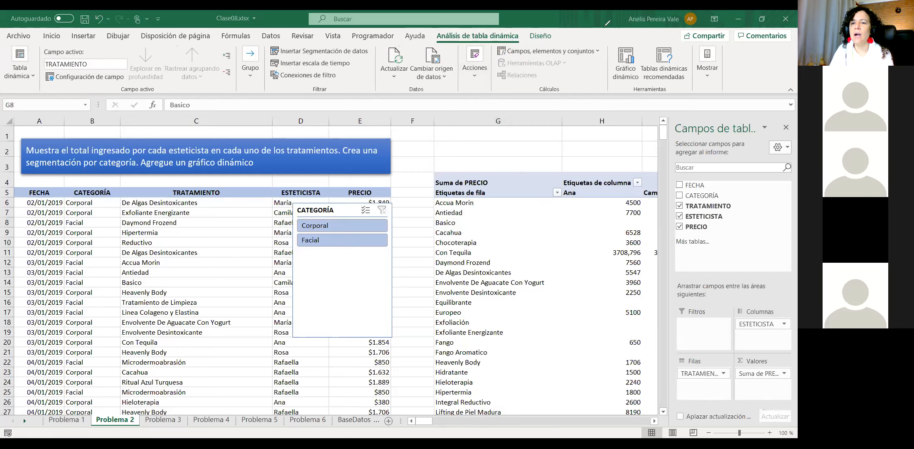
{"action": "mouse_move", "coordinate": [606, 45]}
{"action": "left_mouse_down"}
{"action": "mouse_move", "coordinate": [619, 85]}
{"action": "mouse_move", "coordinate": [644, 62]}
{"action": "mouse_move", "coordinate": [614, 33]}
{"action": "mouse_move", "coordinate": [607, 50]}
{"action": "left_mouse_up"}
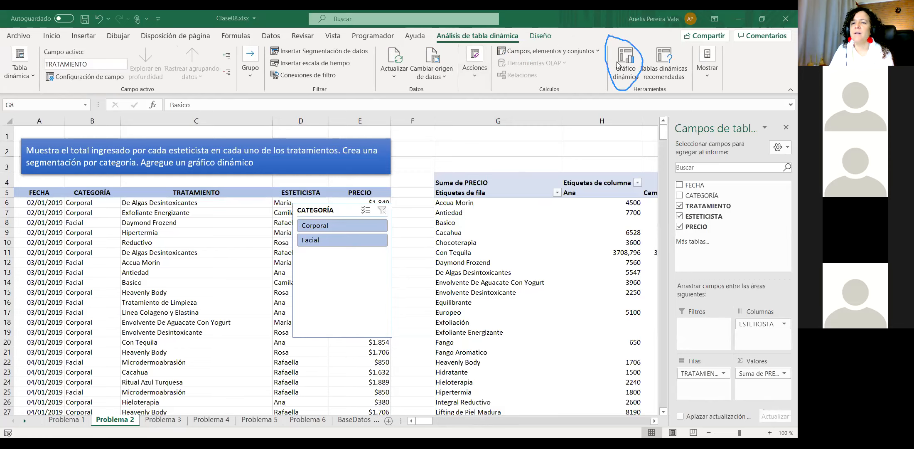
{"action": "left_click", "coordinate": [630, 62]}
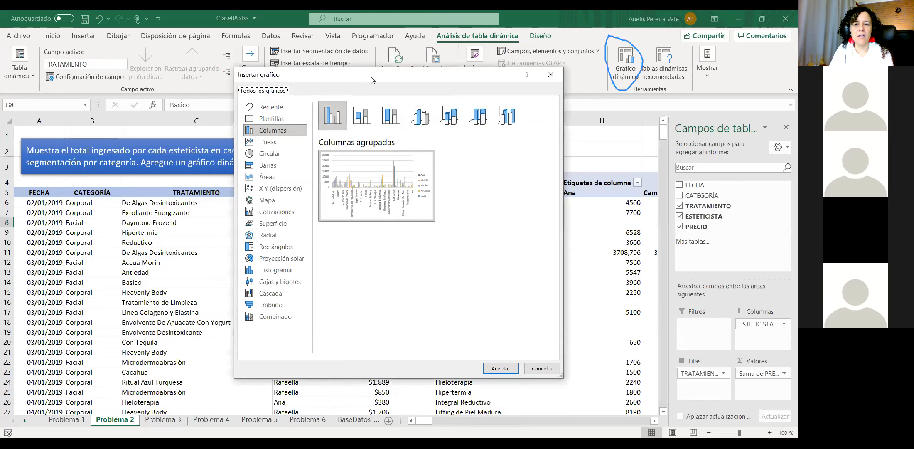
{"action": "left_click_drag", "start_coordinate": [371, 79], "coordinate": [594, 79]}
{"action": "left_click", "coordinate": [494, 118]}
{"action": "key", "text": "Down"}
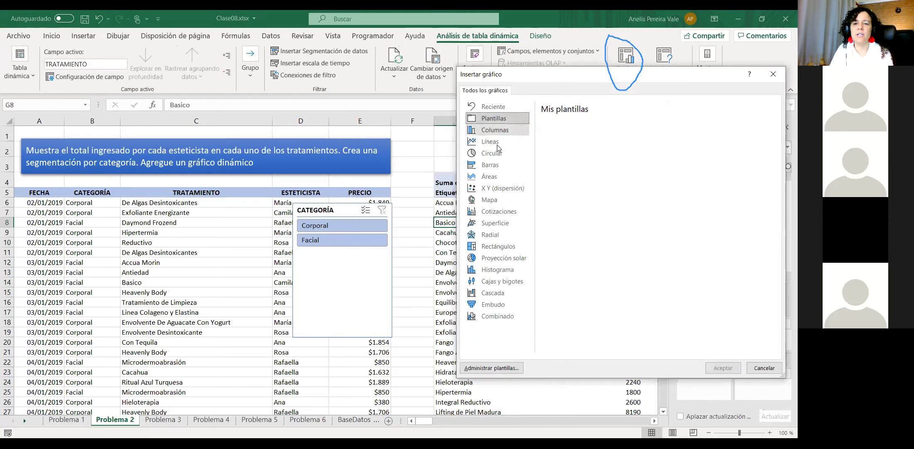
{"action": "left_click", "coordinate": [497, 144]}
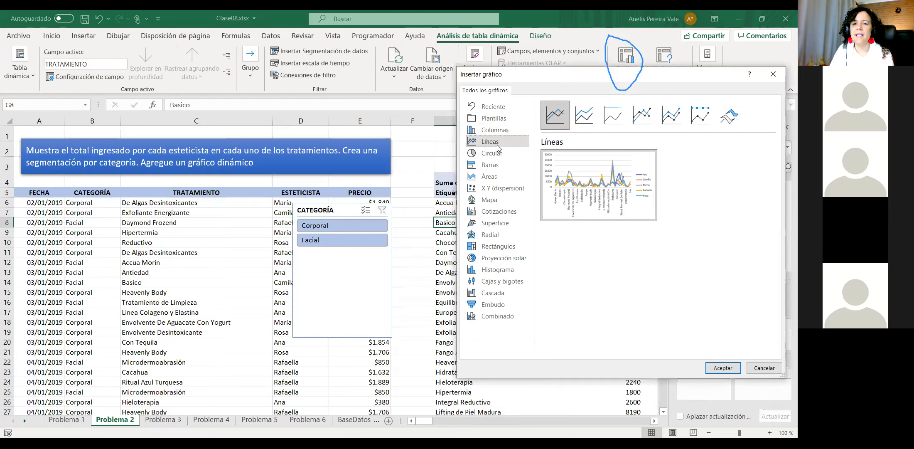
{"action": "left_click", "coordinate": [495, 153]}
{"action": "left_click", "coordinate": [496, 143]}
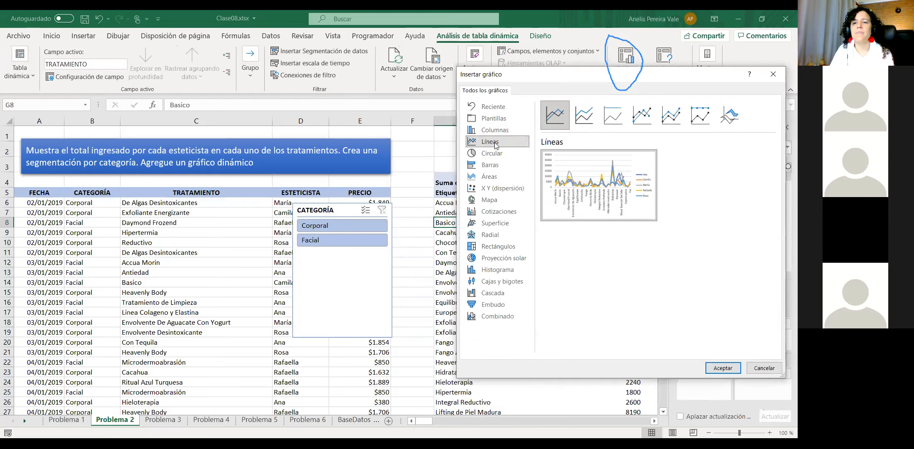
{"action": "left_click", "coordinate": [491, 156]}
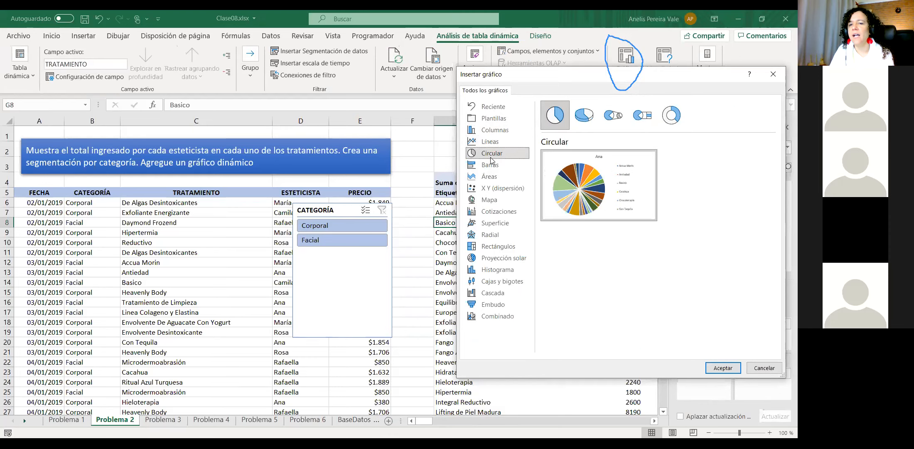
{"action": "left_click", "coordinate": [494, 132]}
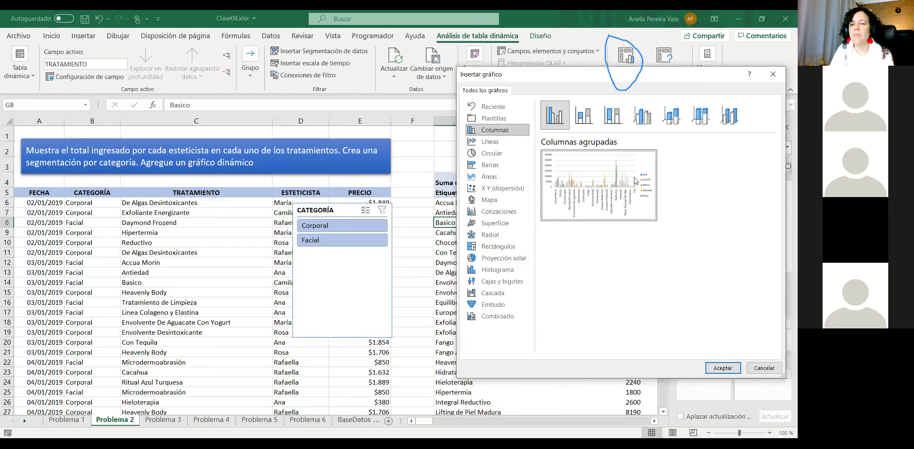
{"action": "mouse_move", "coordinate": [611, 203]}
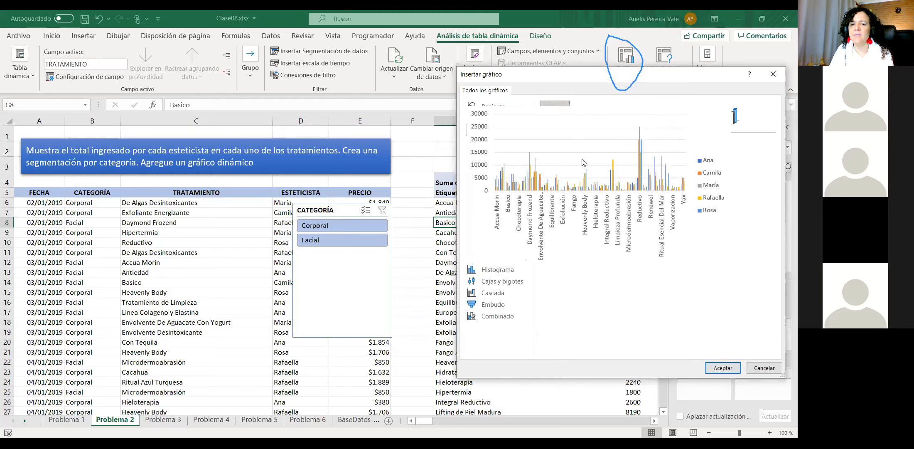
Step: Insert a Líneas pivot chart and enlarge it to about 11.08 cm high by 18.31 cm wide
{"action": "left_click", "coordinate": [491, 145]}
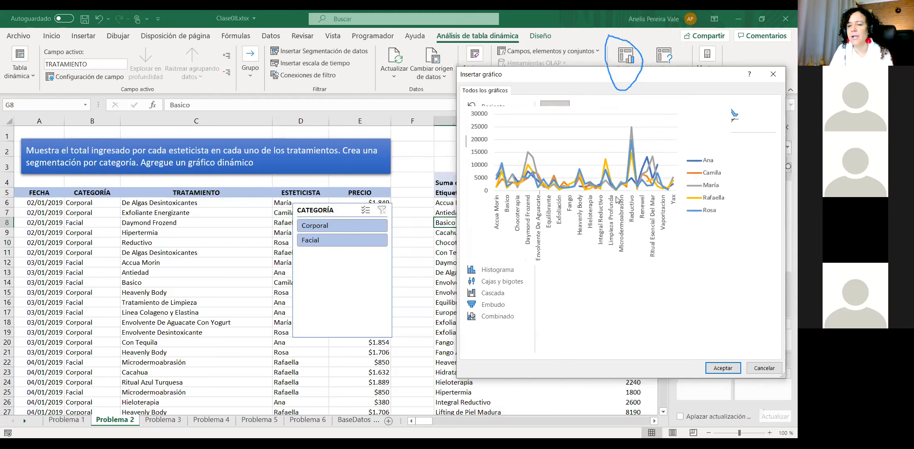
{"action": "left_click", "coordinate": [713, 367]}
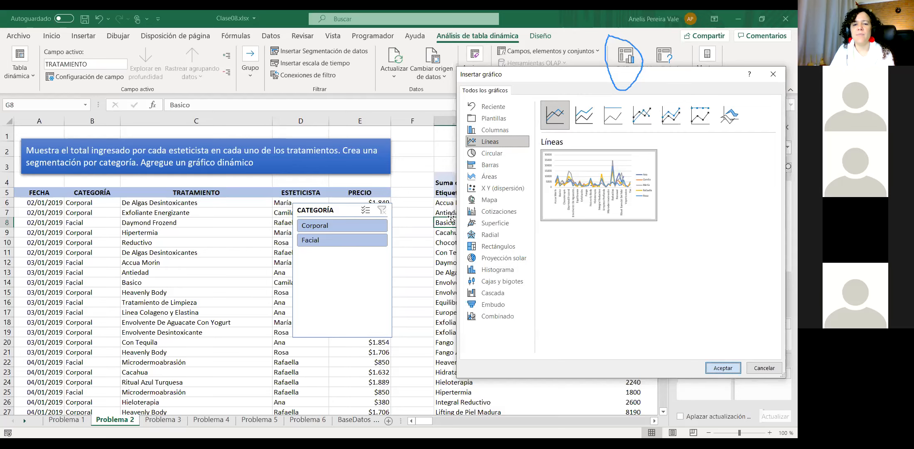
{"action": "left_click_drag", "start_coordinate": [417, 293], "coordinate": [483, 342]}
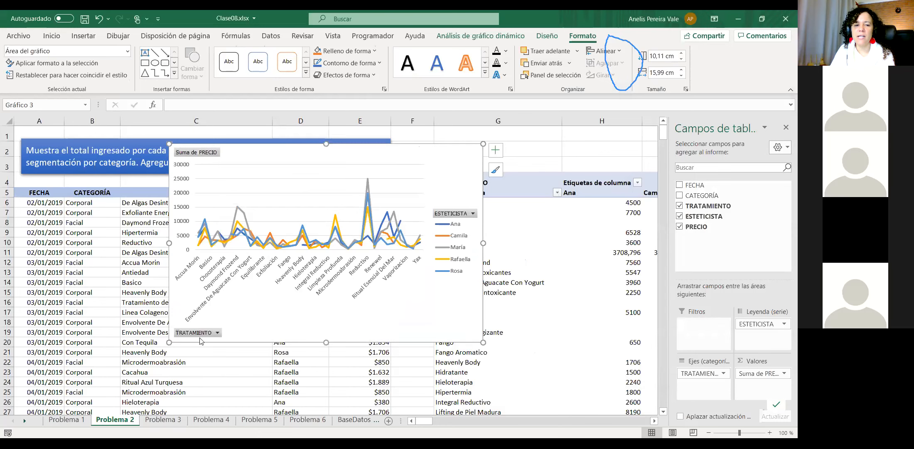
{"action": "left_click_drag", "start_coordinate": [170, 342], "coordinate": [124, 361]}
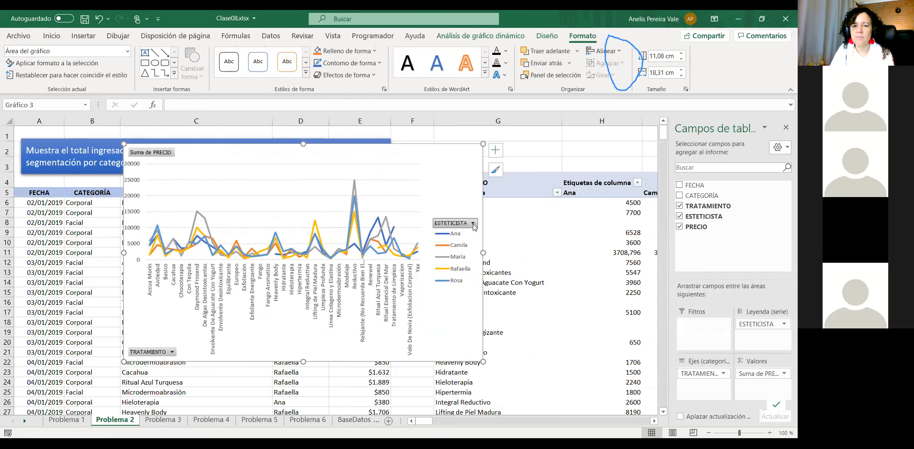
Step: Filter the chart's ESTETICISTA field to the first esteticista alone, and add the second one to the filter
{"action": "left_click", "coordinate": [473, 224]}
{"action": "left_click", "coordinate": [362, 326]}
{"action": "left_click", "coordinate": [363, 334]}
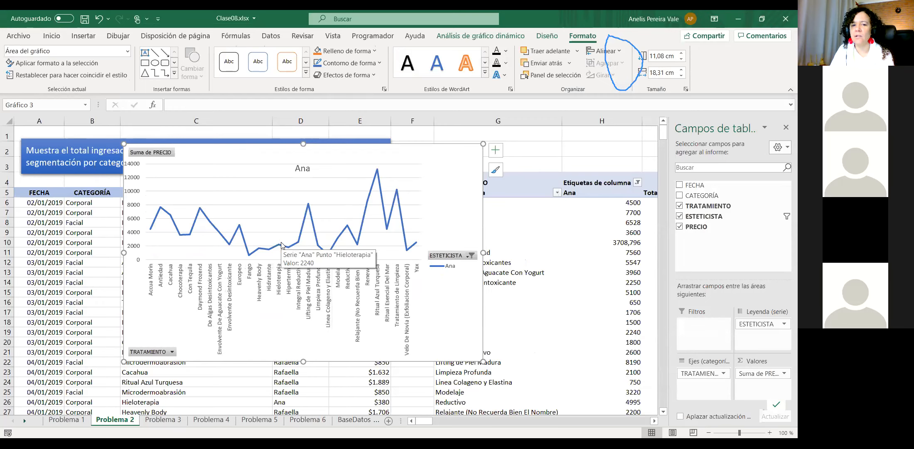
{"action": "left_click", "coordinate": [460, 256]}
{"action": "left_click", "coordinate": [354, 163]}
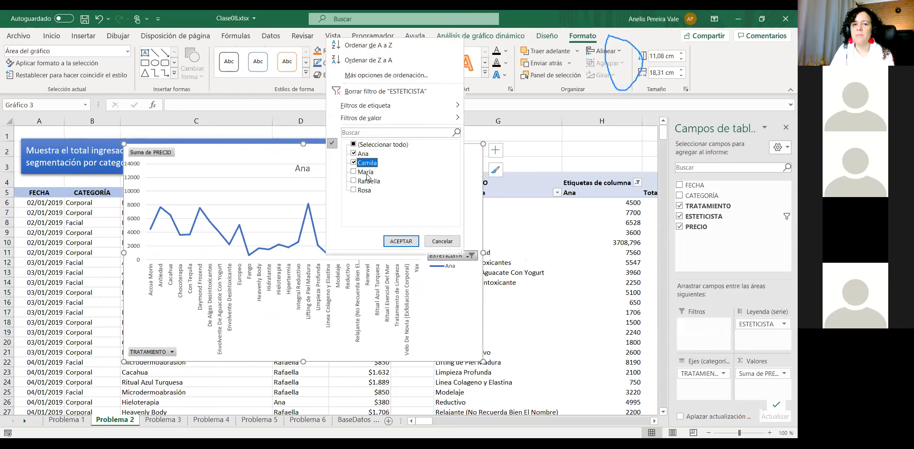
{"action": "left_click", "coordinate": [395, 242]}
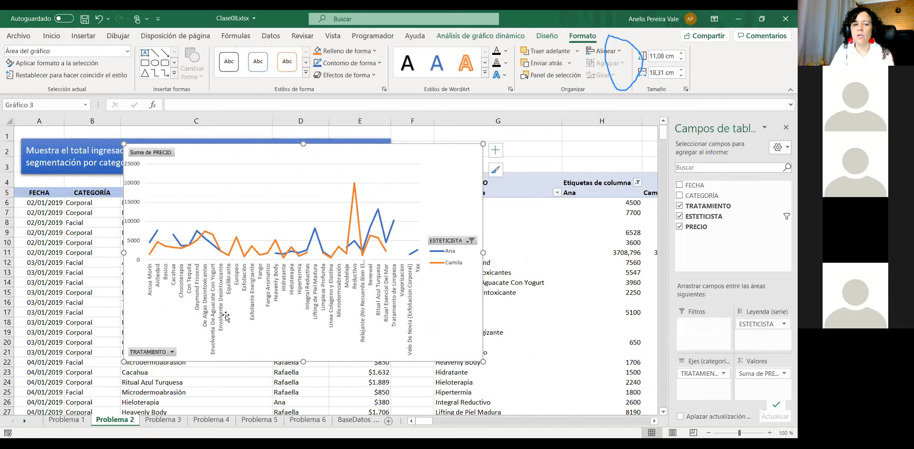
Step: Filter the chart's TRATAMIENTO field to show only Accua Morin
{"action": "left_click", "coordinate": [170, 351]}
{"action": "left_click", "coordinate": [61, 240]}
{"action": "left_click", "coordinate": [61, 249]}
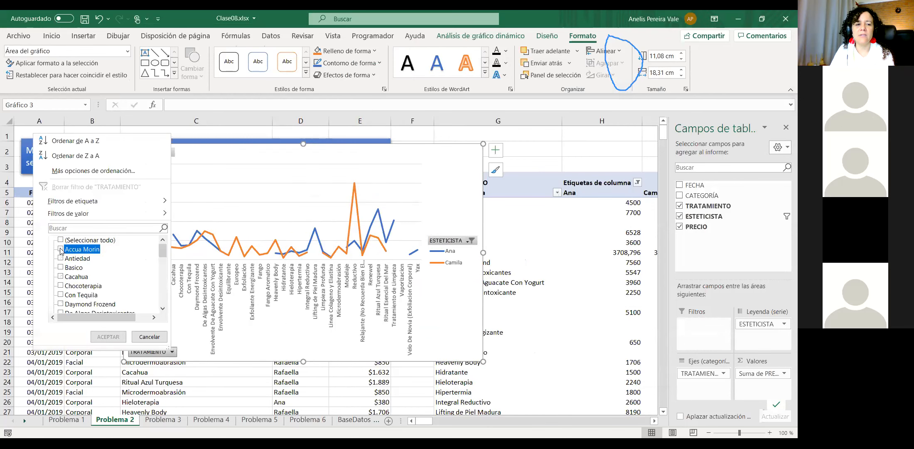
{"action": "left_click", "coordinate": [105, 336]}
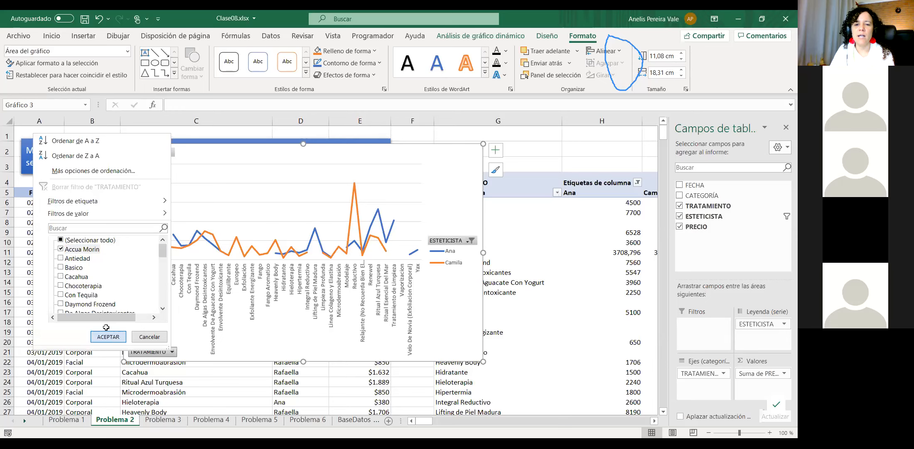
Step: Select all esteticistas again in the chart's ESTETICISTA filter
{"action": "left_click", "coordinate": [472, 241]}
{"action": "left_click", "coordinate": [360, 131]}
{"action": "left_click", "coordinate": [410, 229]}
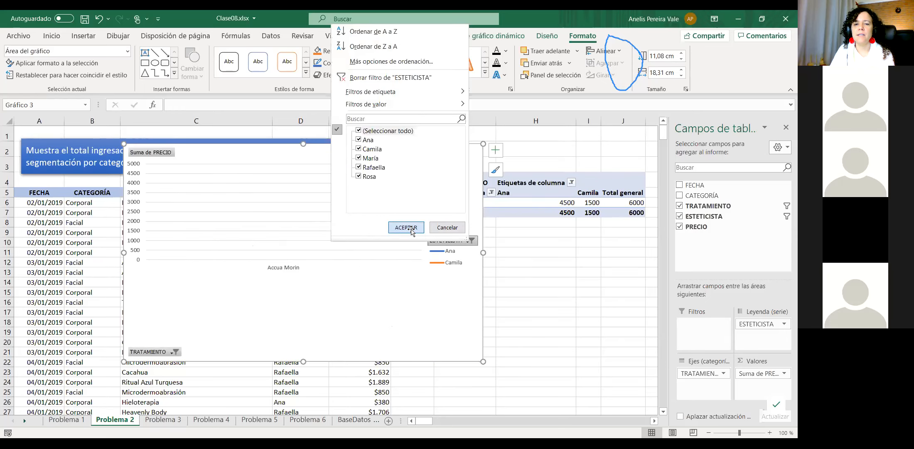
Step: Change the chart's TRATAMIENTO filter from Accua Morin to Antiedad only
{"action": "left_click", "coordinate": [163, 354]}
{"action": "left_click", "coordinate": [52, 259]}
{"action": "left_click", "coordinate": [52, 250]}
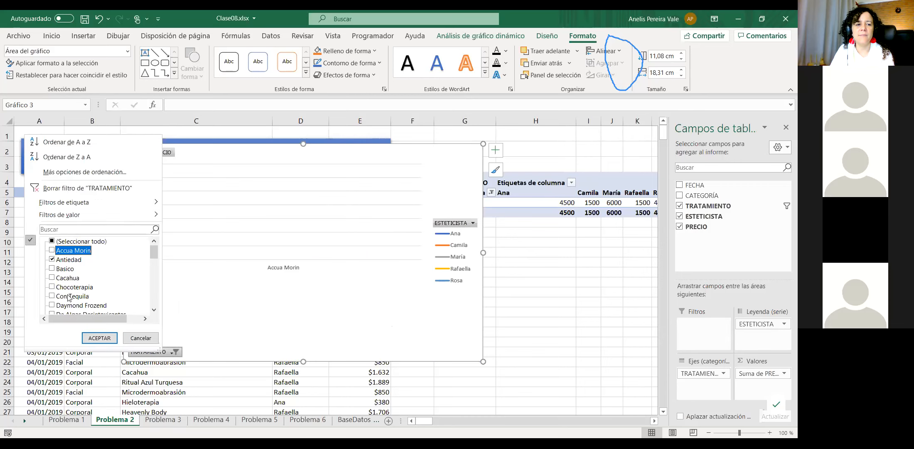
{"action": "left_click", "coordinate": [90, 337]}
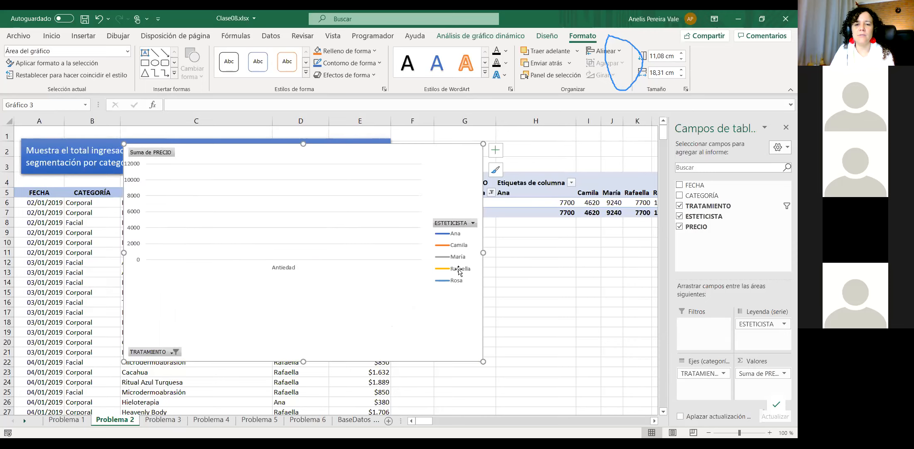
Step: Add Basico, Cacahua and Chocoterapia to the treatments included in the chart's TRATAMIENTO filter
{"action": "scroll", "coordinate": [150, 207], "scroll_direction": "down", "scroll_amount": 5}
{"action": "scroll", "coordinate": [230, 248], "scroll_direction": "up", "scroll_amount": 4}
{"action": "scroll", "coordinate": [230, 248], "scroll_direction": "up", "scroll_amount": 1}
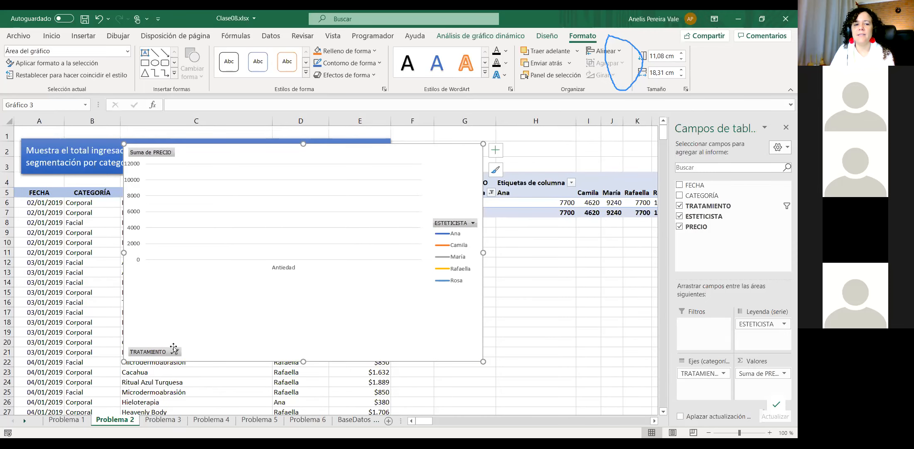
{"action": "left_click", "coordinate": [175, 351]}
{"action": "scroll", "coordinate": [123, 305], "scroll_direction": "down", "scroll_amount": 4}
{"action": "scroll", "coordinate": [123, 301], "scroll_direction": "up", "scroll_amount": 5}
{"action": "left_click", "coordinate": [58, 271]}
{"action": "left_click", "coordinate": [58, 279]}
{"action": "left_click", "coordinate": [59, 289]}
{"action": "left_click", "coordinate": [95, 344]}
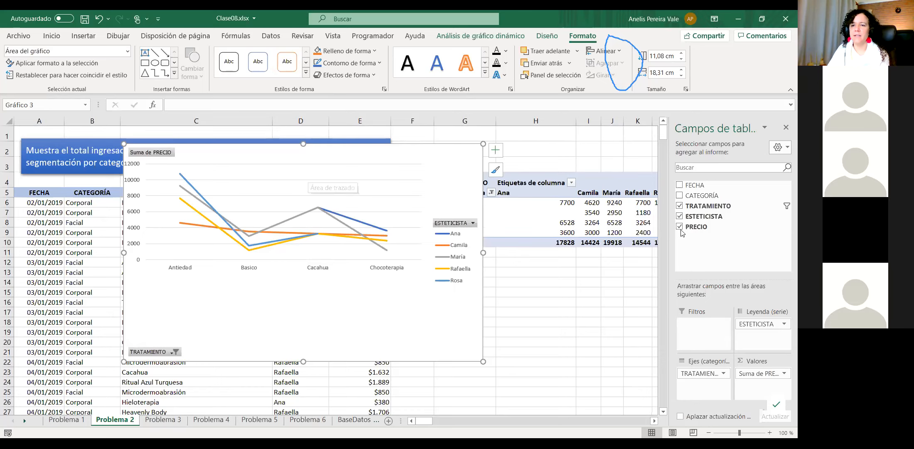
Step: Close the pivot field list and select all treatments again in the chart's TRATAMIENTO filter
{"action": "left_click", "coordinate": [786, 129]}
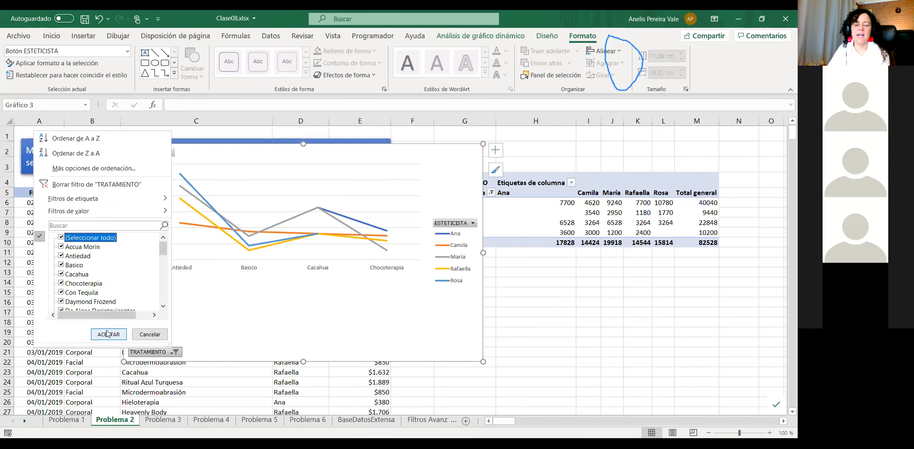
{"action": "left_click", "coordinate": [109, 334]}
Step: Move the pivot chart below the pivot table's Total general row and the CATEGORÍA slicer over the pivot table's upper rows
{"action": "left_click_drag", "start_coordinate": [233, 156], "coordinate": [460, 315]}
{"action": "scroll", "coordinate": [447, 273], "scroll_direction": "down", "scroll_amount": 6}
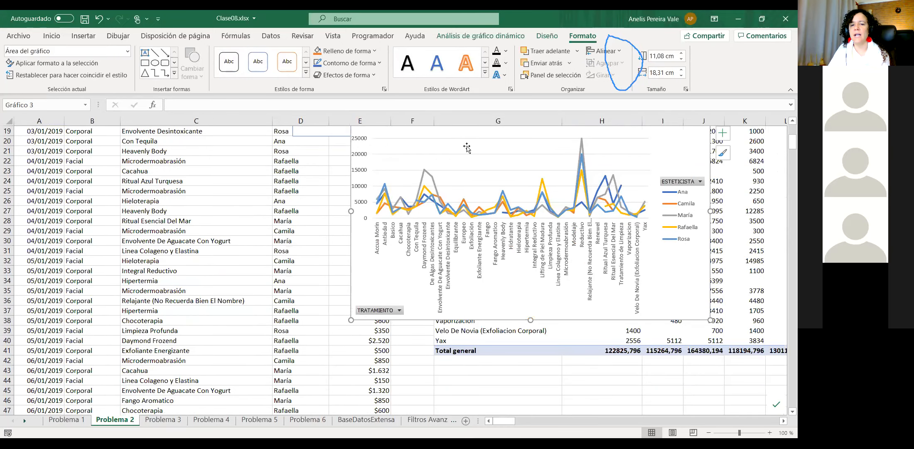
{"action": "scroll", "coordinate": [501, 218], "scroll_direction": "up", "scroll_amount": 6}
{"action": "scroll", "coordinate": [501, 307], "scroll_direction": "down", "scroll_amount": 2}
{"action": "left_click_drag", "start_coordinate": [456, 237], "coordinate": [545, 364]}
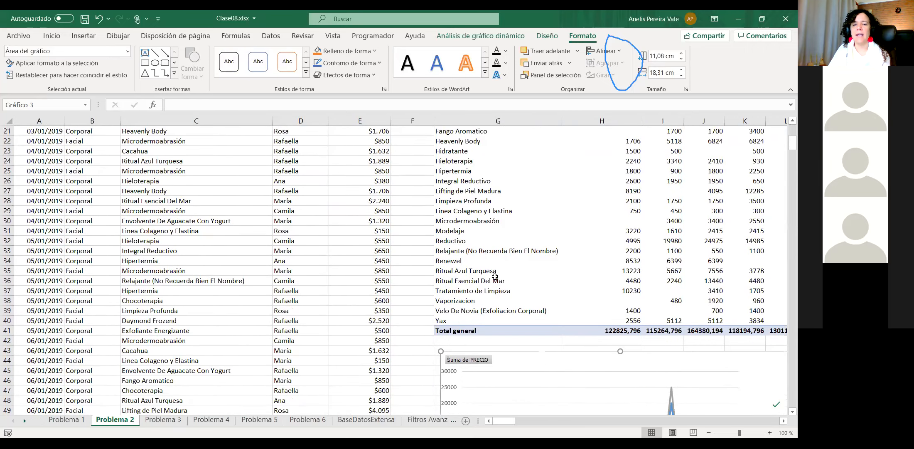
{"action": "scroll", "coordinate": [480, 312], "scroll_direction": "up", "scroll_amount": 7}
{"action": "left_click_drag", "start_coordinate": [340, 207], "coordinate": [562, 150]}
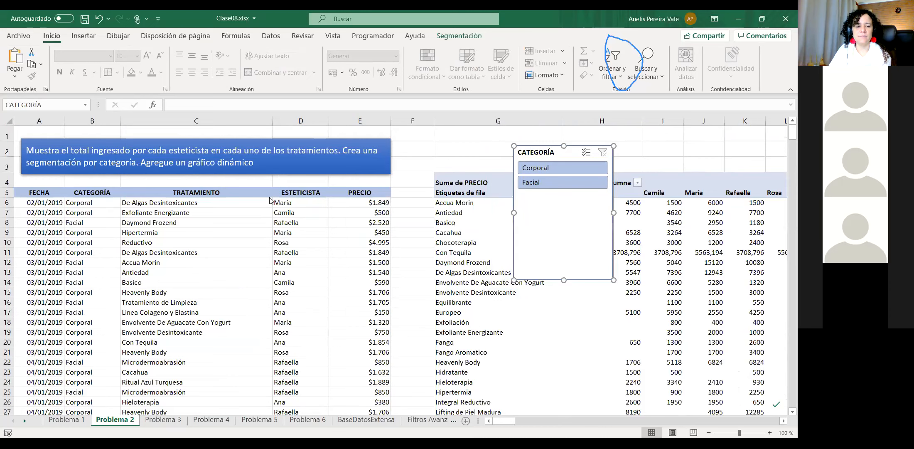
Step: On the Problema 3 sheet, start a new pivot table from the data range A5:E542
{"action": "left_click", "coordinate": [164, 420]}
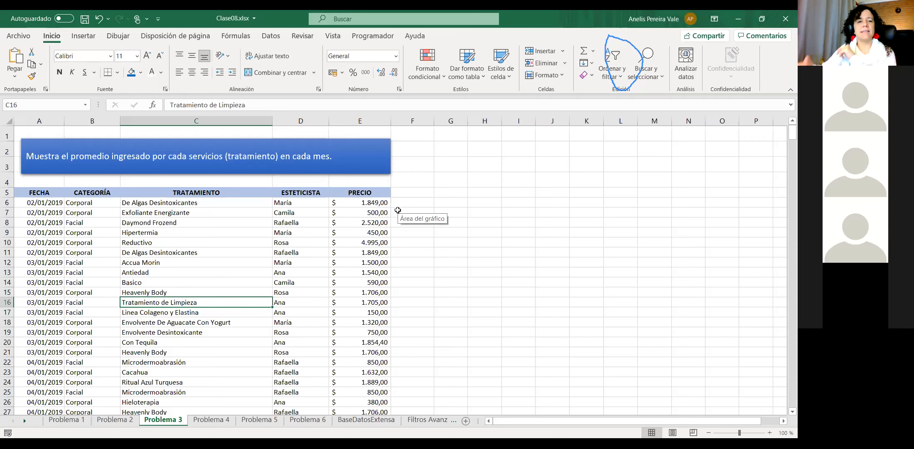
{"action": "left_click", "coordinate": [73, 242]}
{"action": "left_click", "coordinate": [25, 191]}
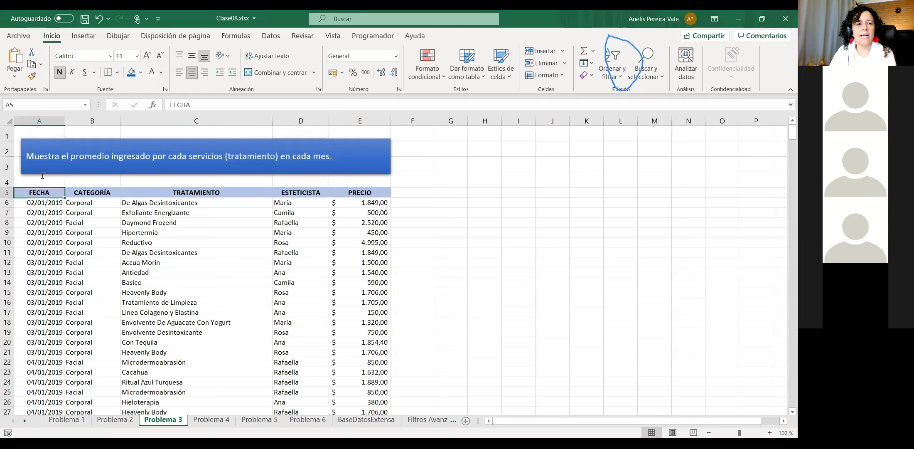
{"action": "left_click", "coordinate": [175, 37]}
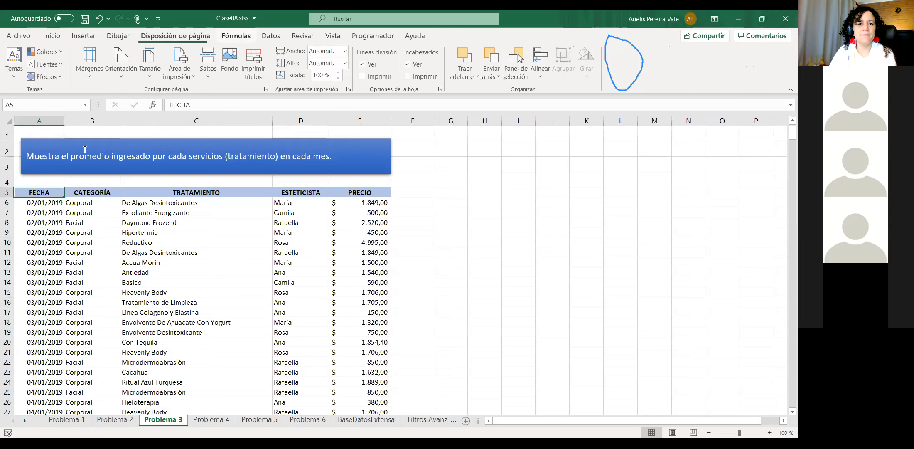
{"action": "left_click", "coordinate": [84, 36]}
{"action": "left_click", "coordinate": [17, 62]}
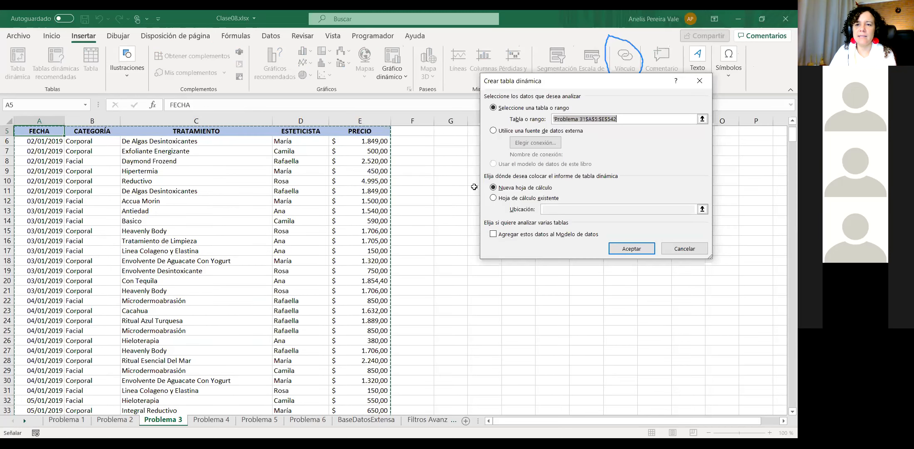
Step: Place the new pivot table on the existing Problema 3 sheet at cell G5
{"action": "left_click", "coordinate": [512, 200]}
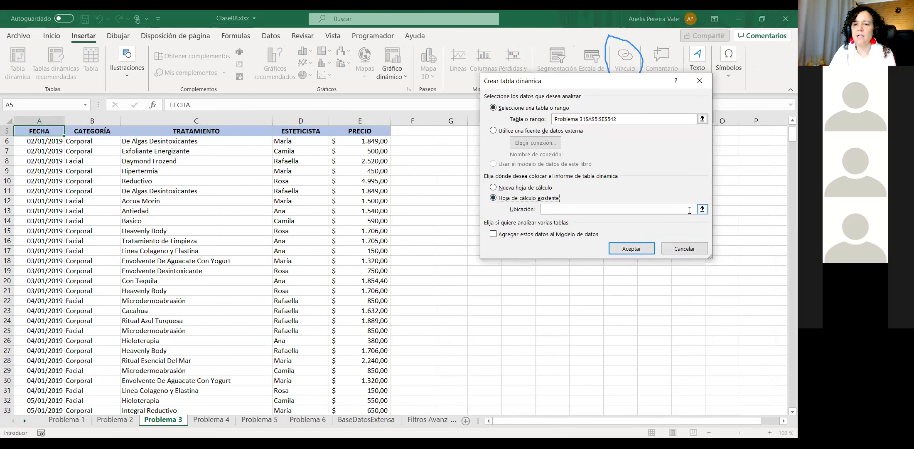
{"action": "left_click", "coordinate": [702, 209]}
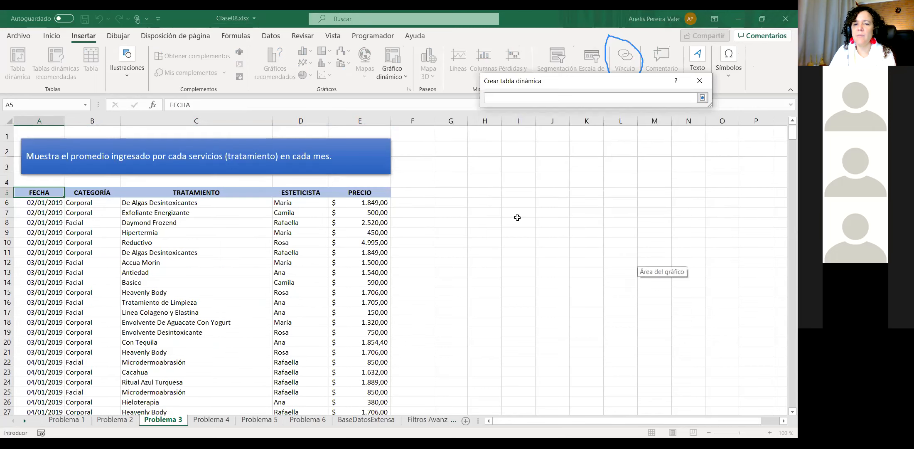
{"action": "left_click", "coordinate": [446, 189]}
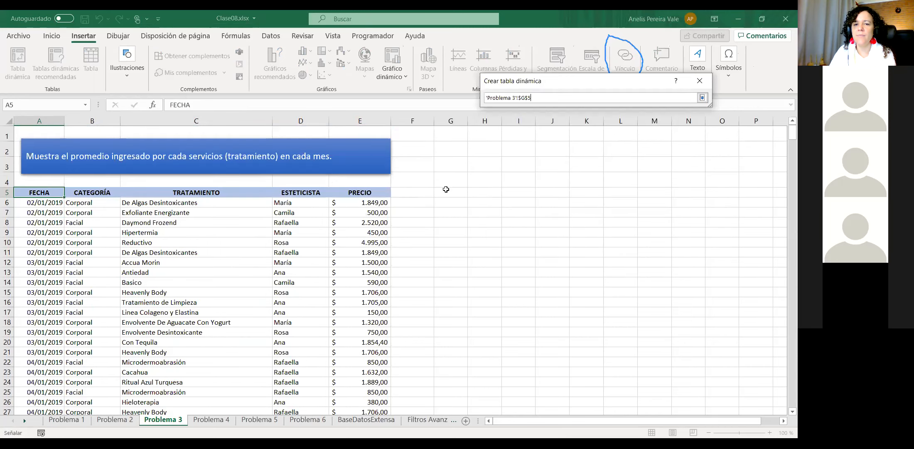
{"action": "left_click", "coordinate": [702, 98]}
{"action": "left_click", "coordinate": [629, 251]}
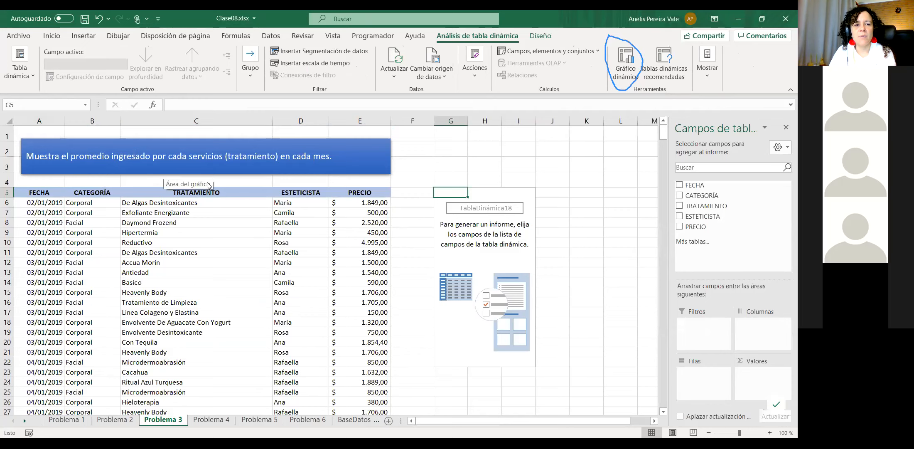
Step: Add PRECIO to the pivot table's values and summarize it by average (Promedio)
{"action": "left_click_drag", "start_coordinate": [694, 229], "coordinate": [761, 379]}
{"action": "left_click", "coordinate": [757, 374]}
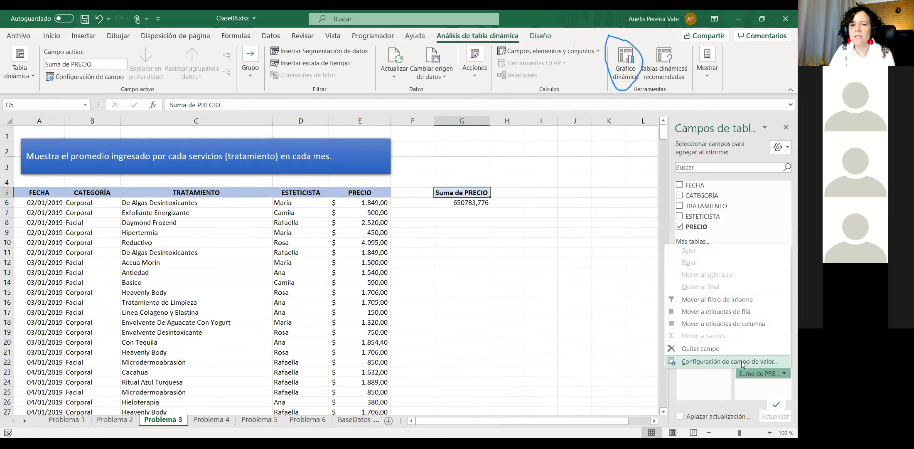
{"action": "left_click", "coordinate": [742, 361]}
{"action": "left_click", "coordinate": [513, 191]}
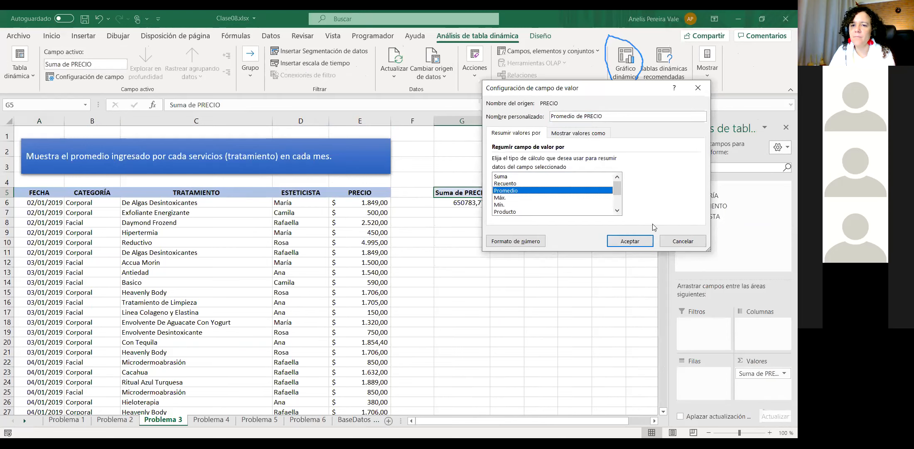
{"action": "left_click", "coordinate": [622, 242]}
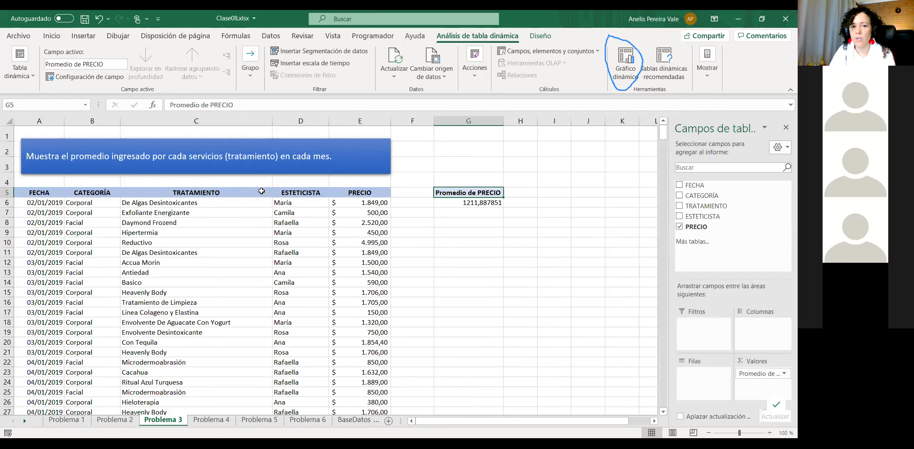
Step: Place FECHA in the pivot table's columns and TRATAMIENTO in its rows
{"action": "left_click_drag", "start_coordinate": [697, 187], "coordinate": [761, 332]}
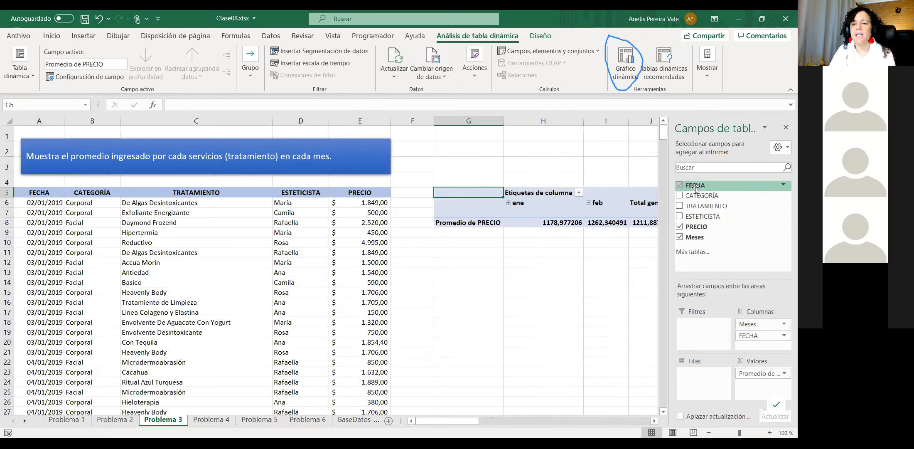
{"action": "left_click_drag", "start_coordinate": [719, 211], "coordinate": [701, 378]}
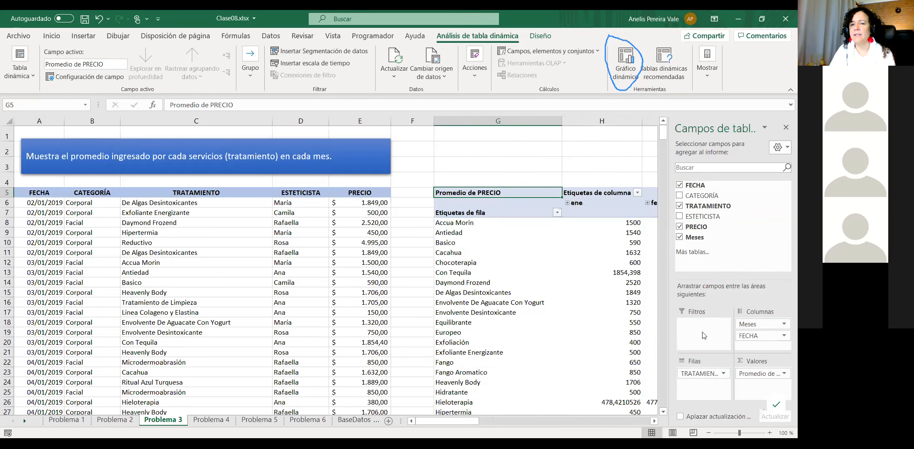
{"action": "mouse_move", "coordinate": [459, 422]}
{"action": "left_mouse_down"}
{"action": "mouse_move", "coordinate": [472, 421]}
{"action": "mouse_move", "coordinate": [460, 421]}
{"action": "mouse_move", "coordinate": [466, 415]}
{"action": "left_mouse_up"}
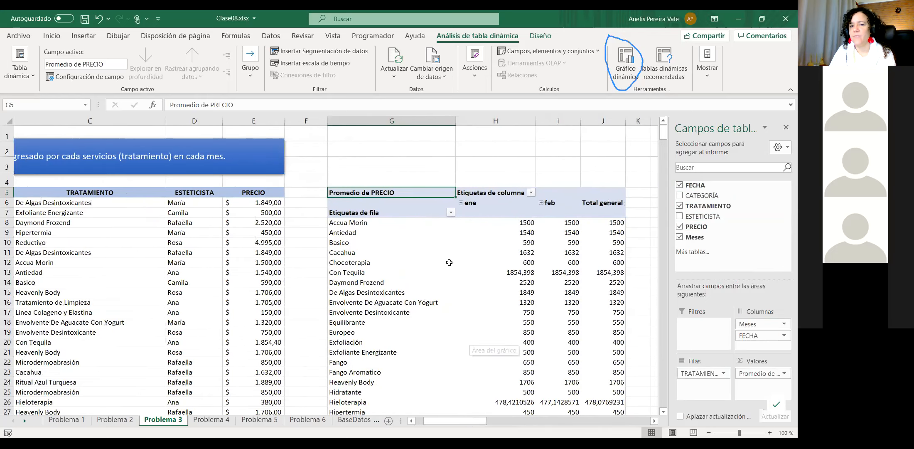
Step: Ungroup the month column labels into individual dates and look across the resulting date columns
{"action": "left_click", "coordinate": [461, 204]}
{"action": "left_click", "coordinate": [461, 204]}
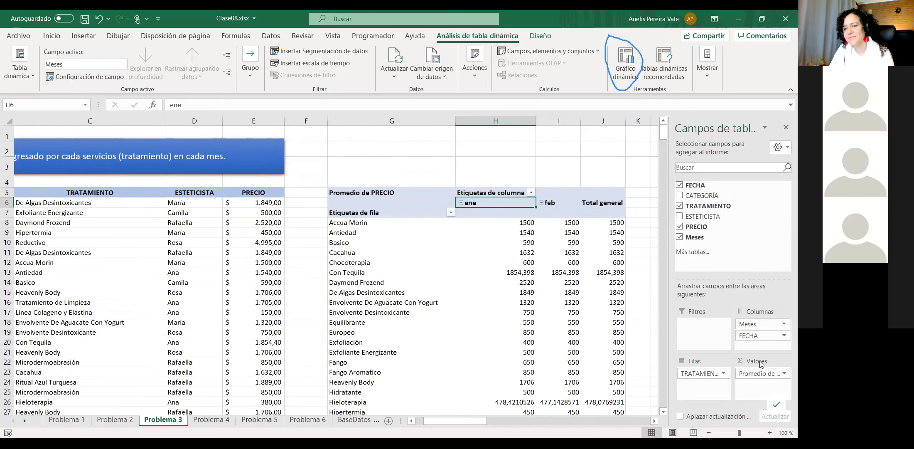
{"action": "left_click", "coordinate": [251, 76]}
{"action": "left_click", "coordinate": [266, 112]}
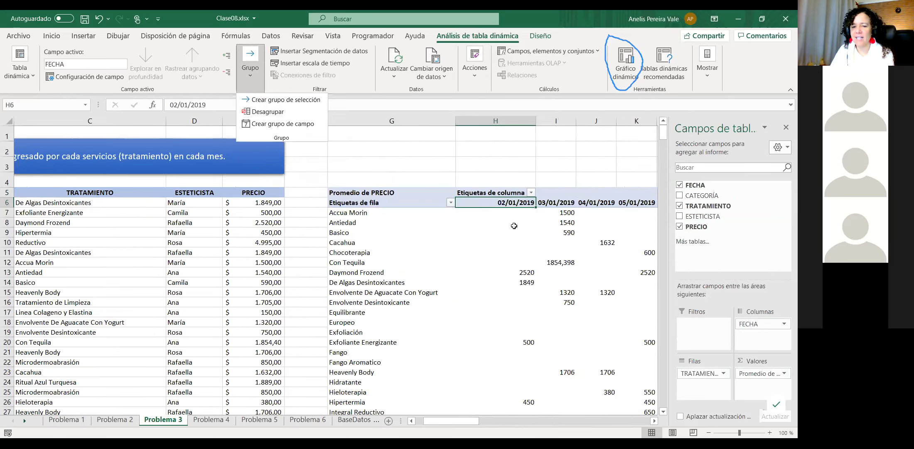
{"action": "left_click", "coordinate": [462, 424]}
{"action": "left_click_drag", "start_coordinate": [463, 424], "coordinate": [407, 413]}
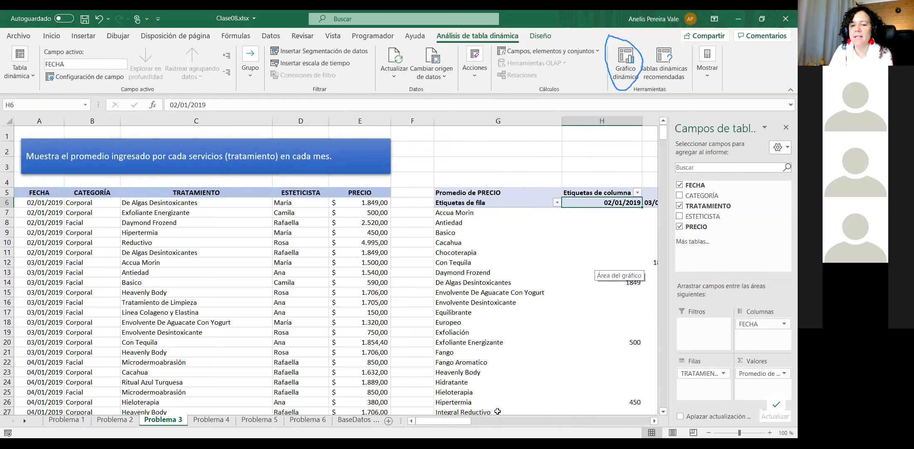
{"action": "left_click_drag", "start_coordinate": [460, 421], "coordinate": [586, 413]}
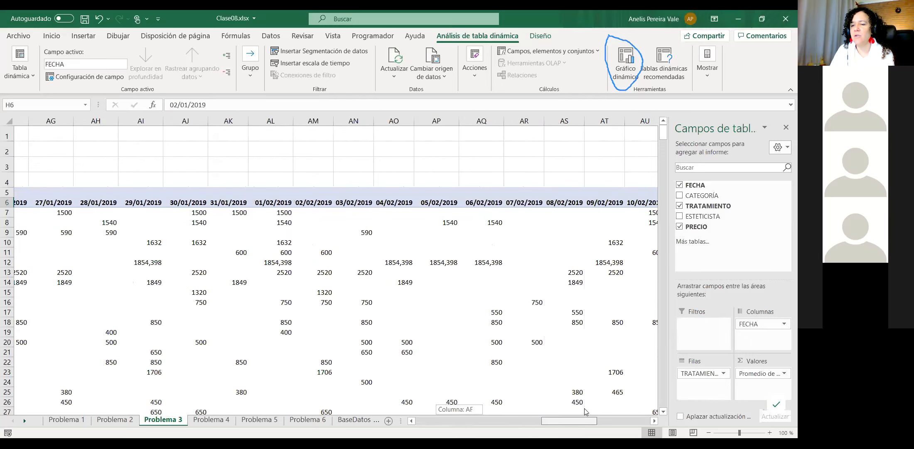
{"action": "left_click", "coordinate": [773, 323]}
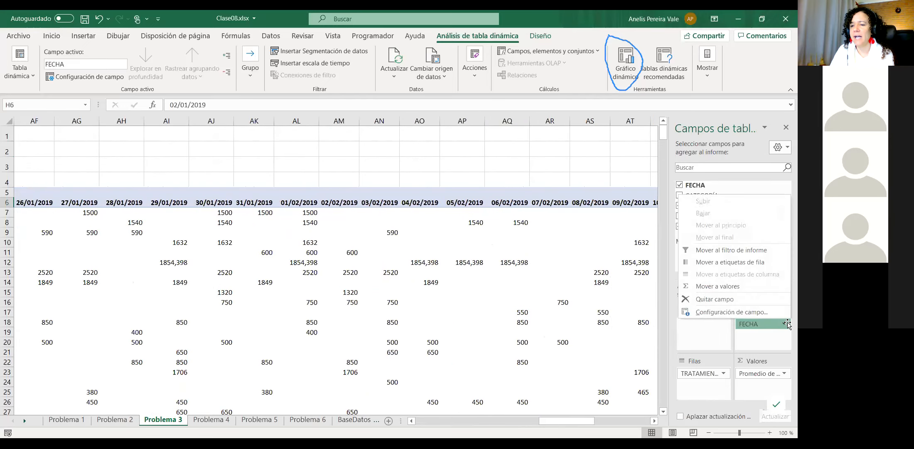
{"action": "left_click", "coordinate": [744, 312]}
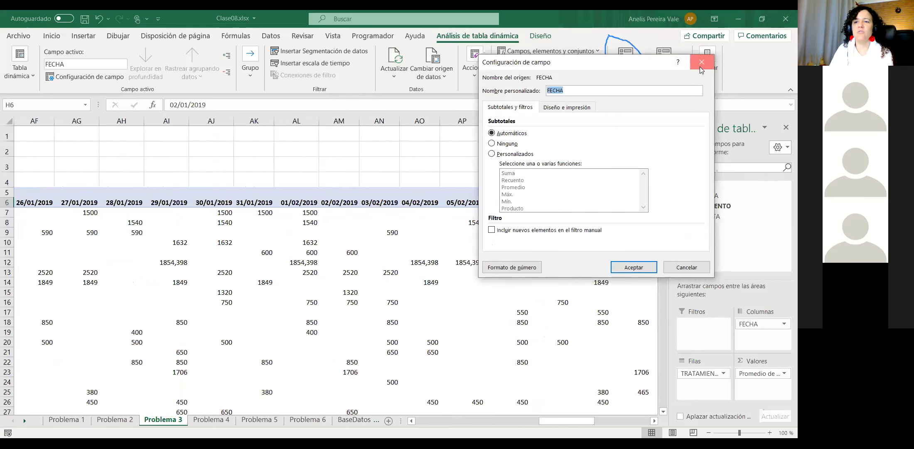
{"action": "key", "text": "Escape"}
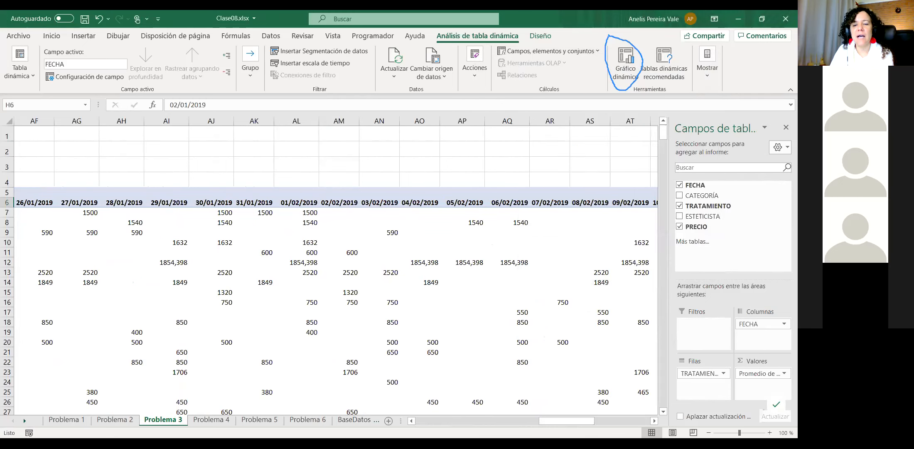
Step: Group the pivot table's FECHA column labels by months (Meses) only
{"action": "left_click_drag", "start_coordinate": [591, 423], "coordinate": [423, 407]}
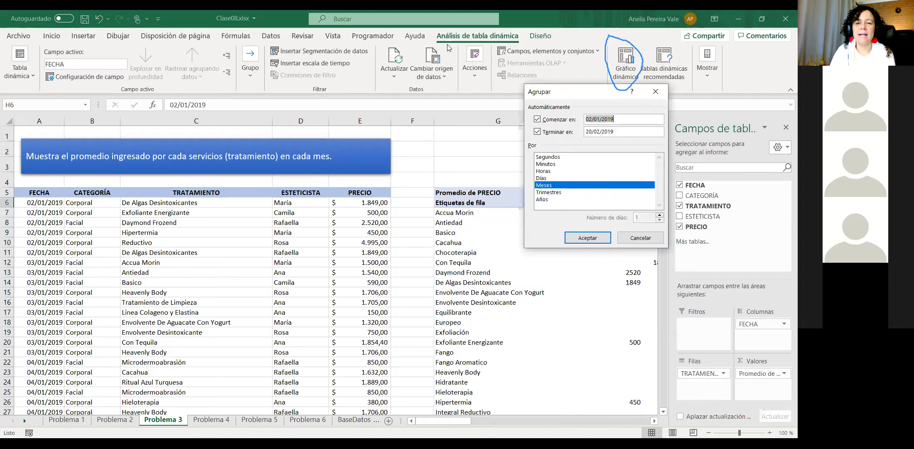
{"action": "left_click", "coordinate": [548, 171]}
{"action": "left_click", "coordinate": [546, 178]}
{"action": "left_click", "coordinate": [545, 185]}
{"action": "left_click", "coordinate": [544, 185]}
{"action": "left_click", "coordinate": [544, 177]}
{"action": "left_click", "coordinate": [545, 171]}
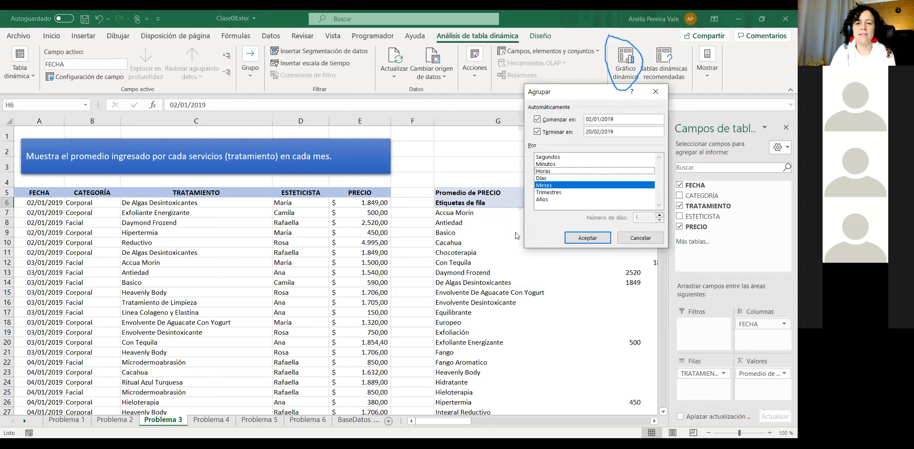
{"action": "left_click", "coordinate": [588, 238]}
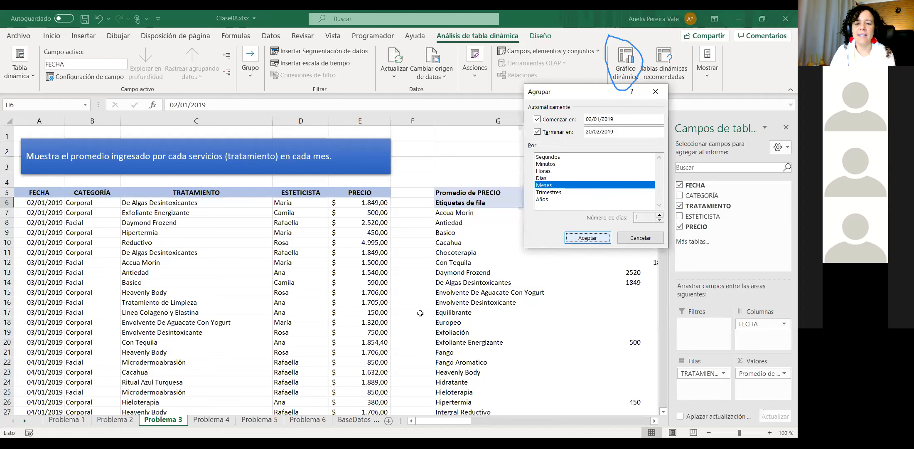
{"action": "mouse_move", "coordinate": [441, 420]}
{"action": "left_mouse_down"}
{"action": "mouse_move", "coordinate": [459, 428]}
{"action": "mouse_move", "coordinate": [445, 427]}
{"action": "left_mouse_up"}
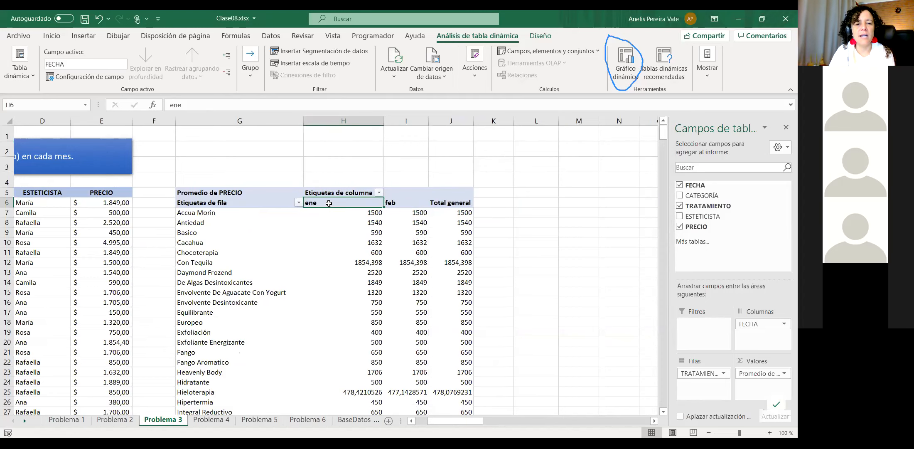
{"action": "left_click", "coordinate": [391, 205]}
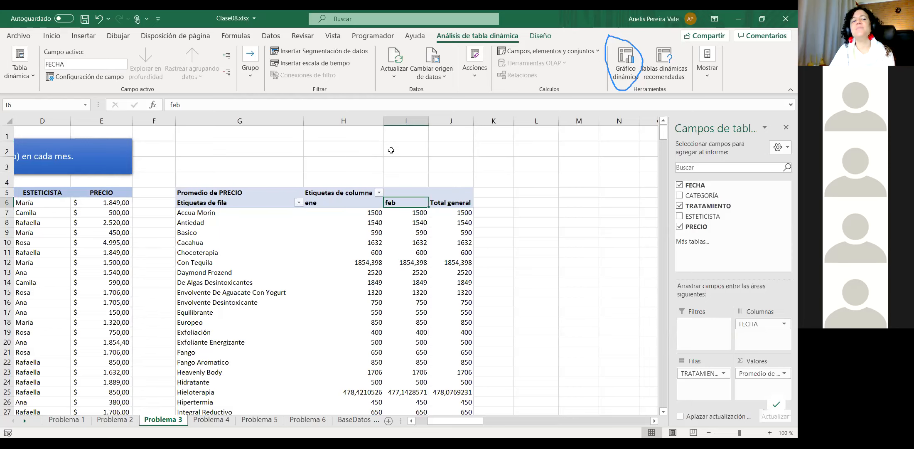
Step: Undo the month grouping of the pivot table's date columns
{"action": "key", "text": "ctrl+z"}
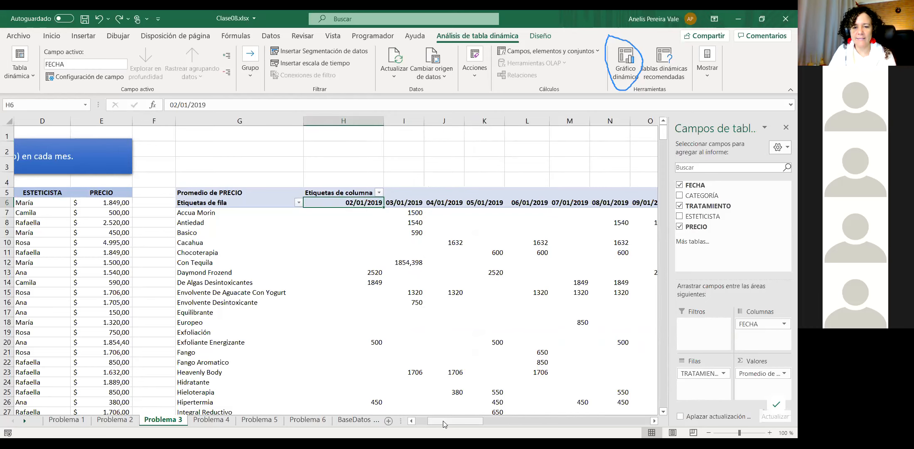
{"action": "left_click_drag", "start_coordinate": [442, 425], "coordinate": [415, 425]}
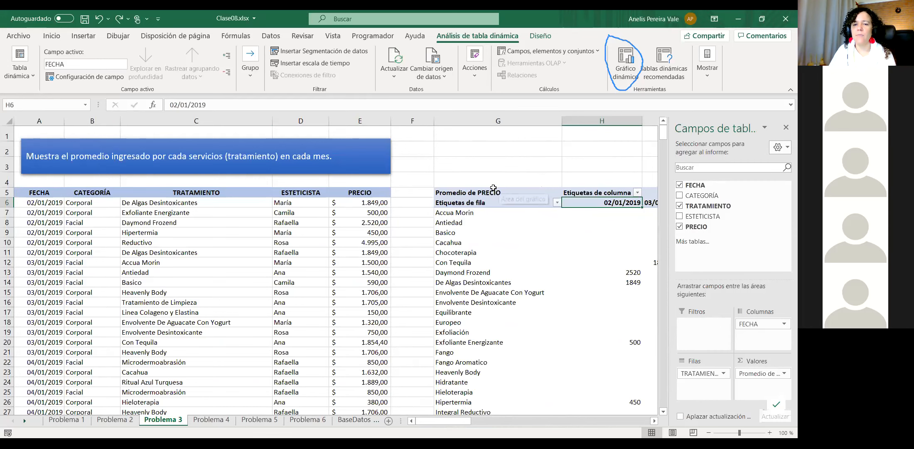
{"action": "left_click", "coordinate": [480, 195]}
{"action": "scroll", "coordinate": [478, 195], "scroll_direction": "down", "scroll_amount": 6}
{"action": "scroll", "coordinate": [478, 195], "scroll_direction": "up", "scroll_amount": 6}
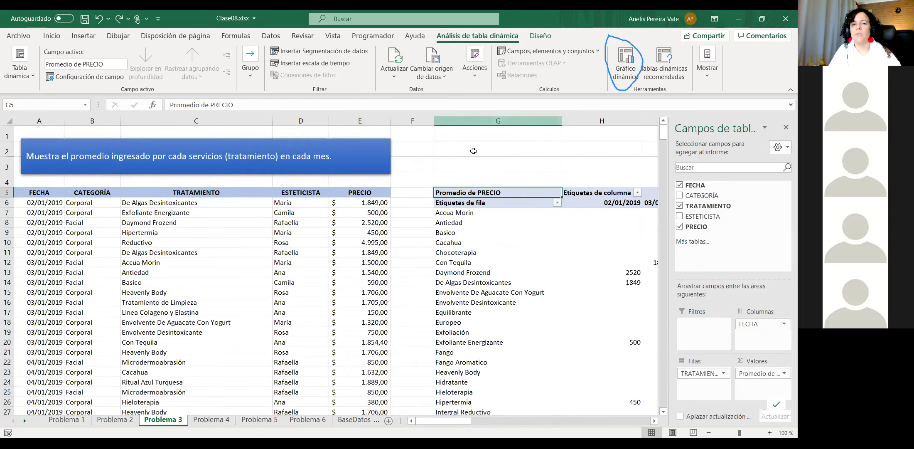
Step: Delete the whole pivot table by removing columns G through BE
{"action": "left_click", "coordinate": [487, 120]}
{"action": "left_click_drag", "start_coordinate": [503, 426], "coordinate": [711, 413]}
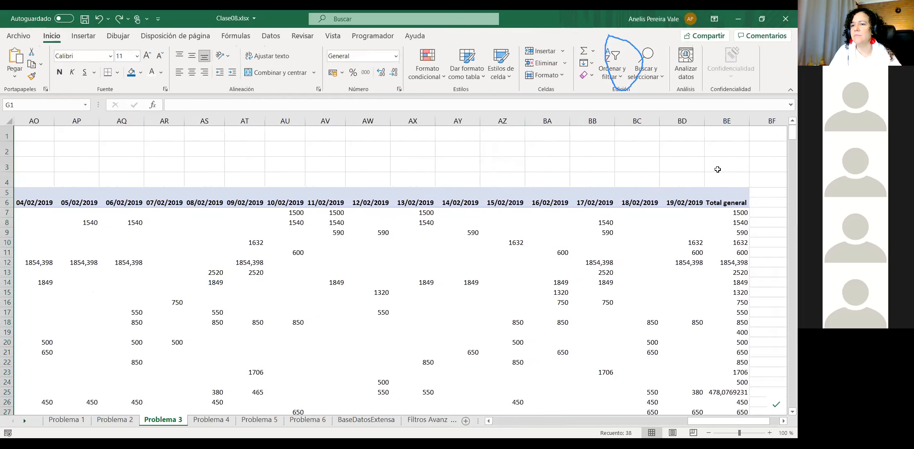
{"action": "left_click", "coordinate": [718, 120], "text": "shift"}
{"action": "right_click", "coordinate": [718, 121]}
{"action": "left_click", "coordinate": [552, 419]}
Step: Create a new pivot table from the data range A5:E542, placed on the existing Problema 3 sheet at cell G4
{"action": "left_click", "coordinate": [402, 178]}
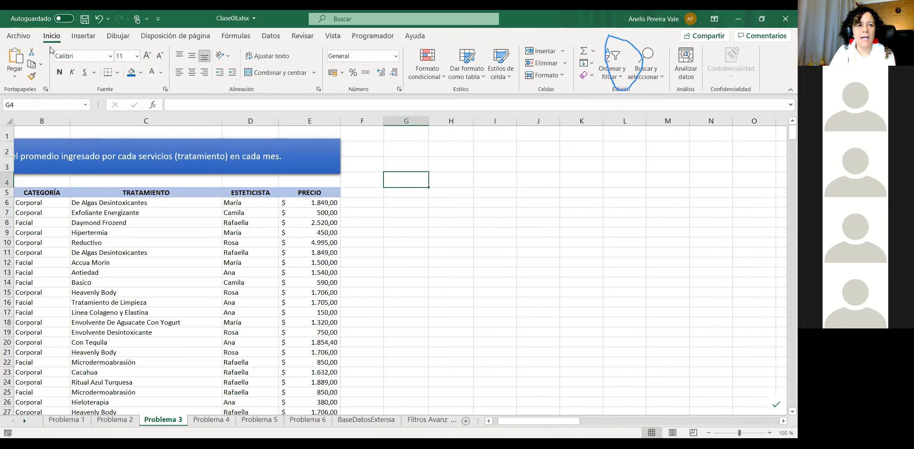
{"action": "left_click", "coordinate": [92, 37]}
{"action": "left_click", "coordinate": [18, 62]}
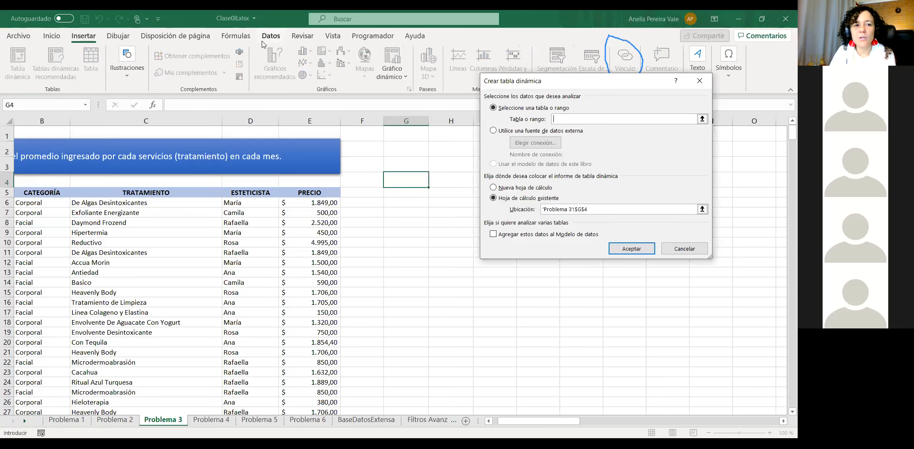
{"action": "left_click", "coordinate": [702, 119]}
{"action": "scroll", "coordinate": [66, 243], "scroll_direction": "left", "scroll_amount": 1}
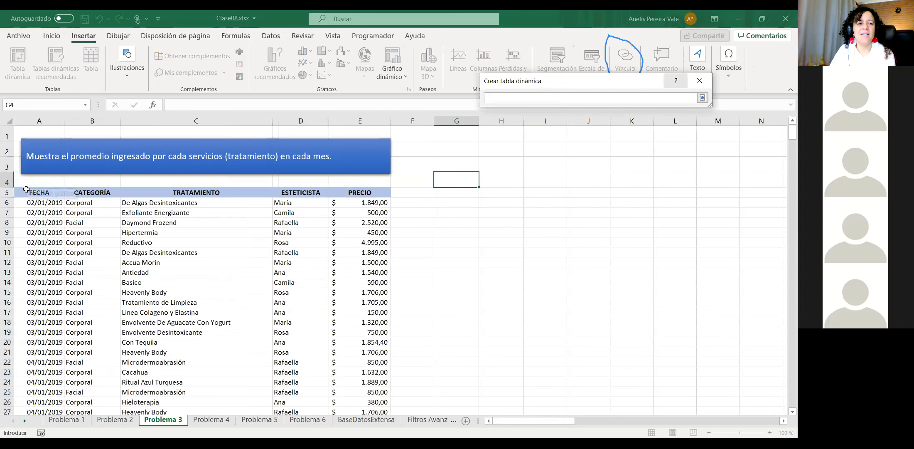
{"action": "left_click", "coordinate": [36, 195]}
{"action": "left_click_drag", "start_coordinate": [24, 418], "coordinate": [361, 400]}
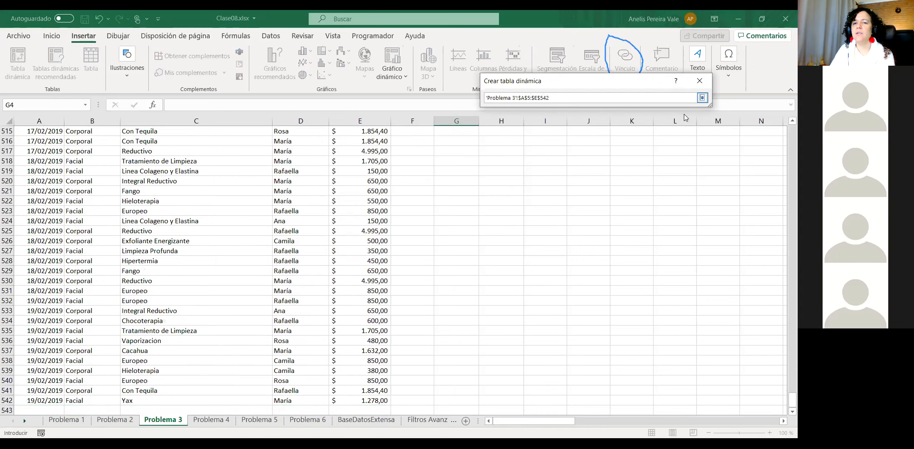
{"action": "key", "text": "Return"}
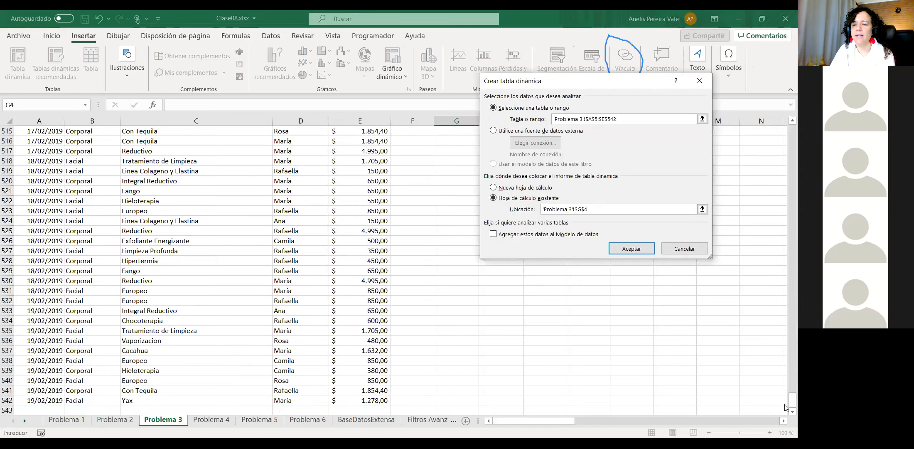
{"action": "left_click", "coordinate": [703, 210]}
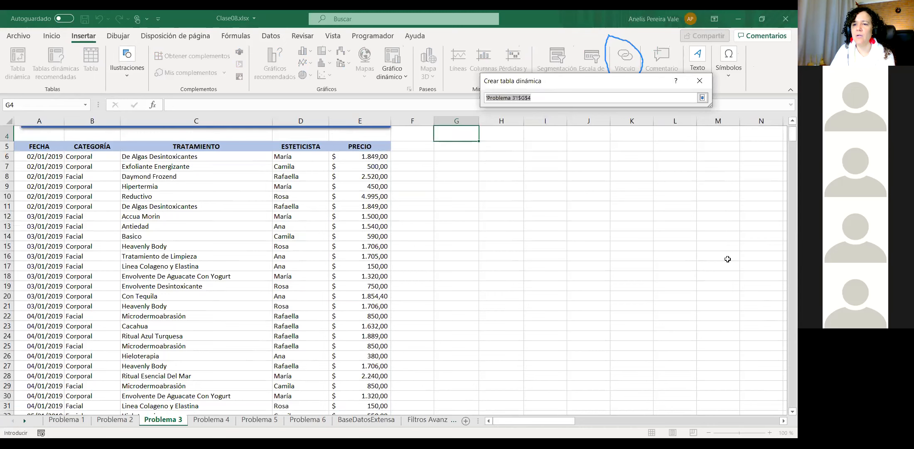
{"action": "key", "text": "Return"}
{"action": "left_click", "coordinate": [621, 249]}
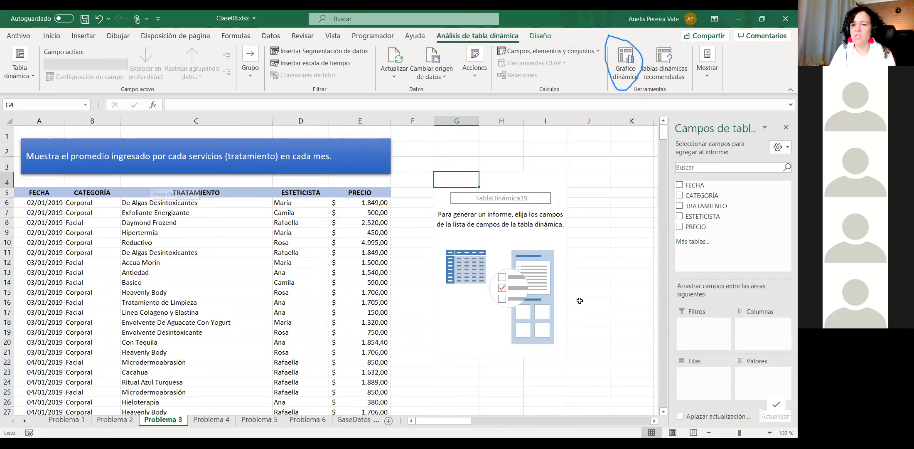
Step: Add the PRECIO field to the pivot table's values and summarize it by Promedio
{"action": "left_click_drag", "start_coordinate": [690, 227], "coordinate": [753, 380]}
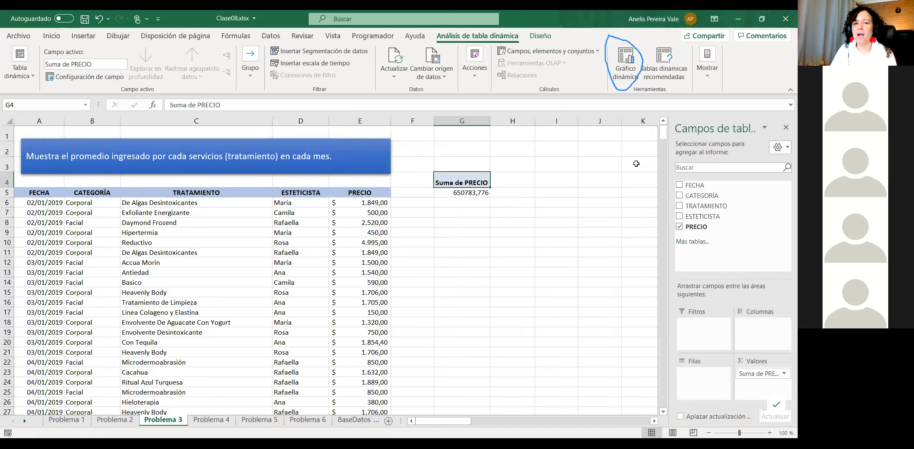
{"action": "left_click", "coordinate": [785, 373]}
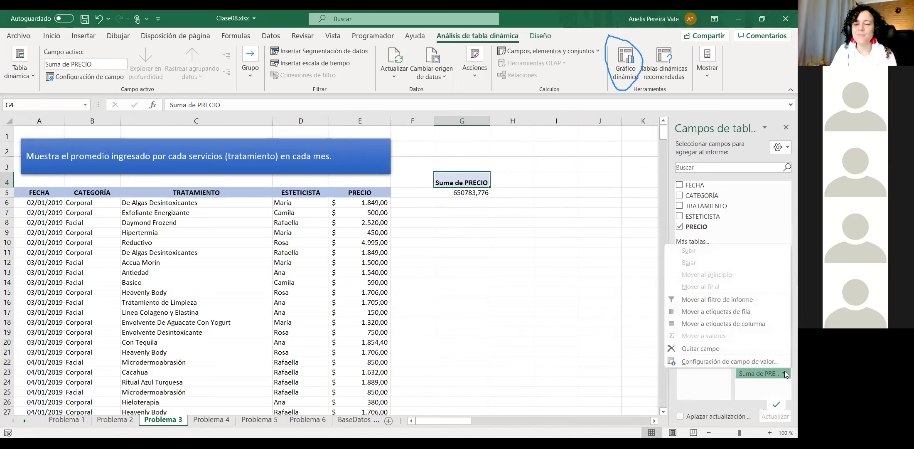
{"action": "left_click", "coordinate": [785, 373]}
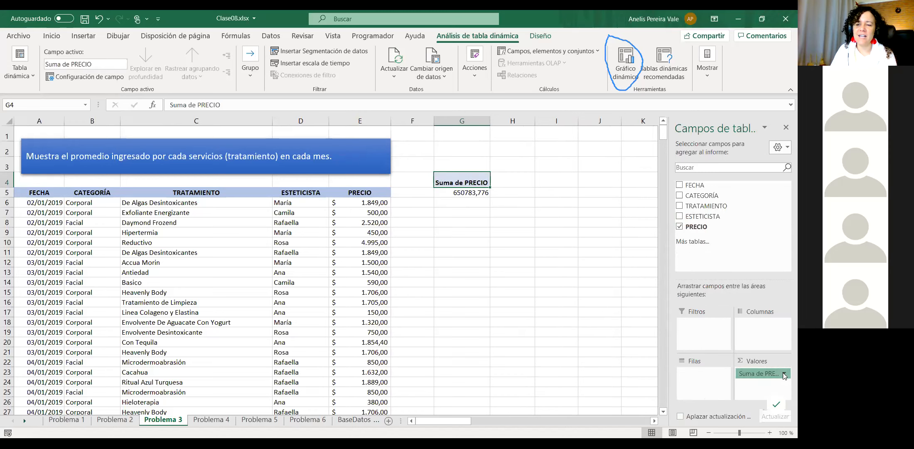
{"action": "left_click", "coordinate": [785, 374]}
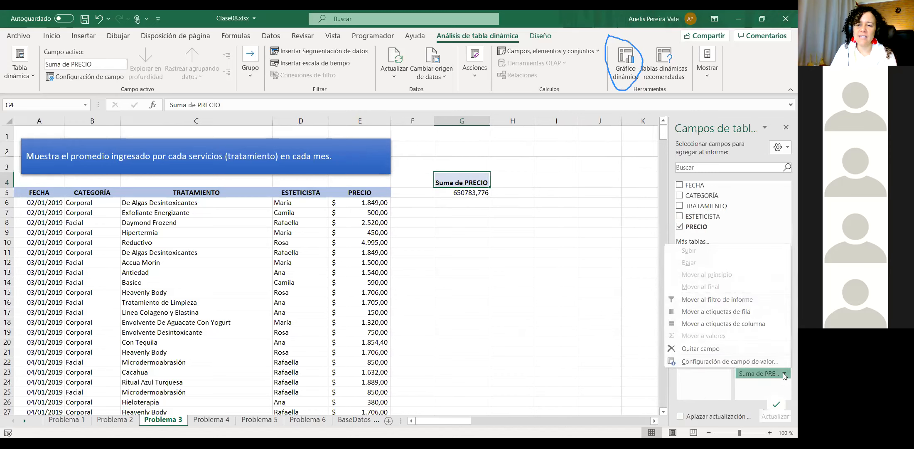
{"action": "left_click", "coordinate": [729, 362]}
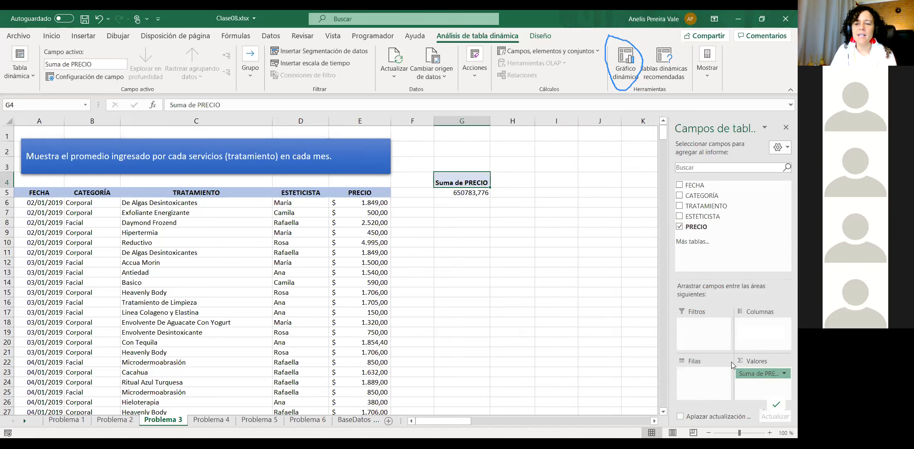
{"action": "scroll", "coordinate": [515, 204], "scroll_direction": "down", "scroll_amount": 2}
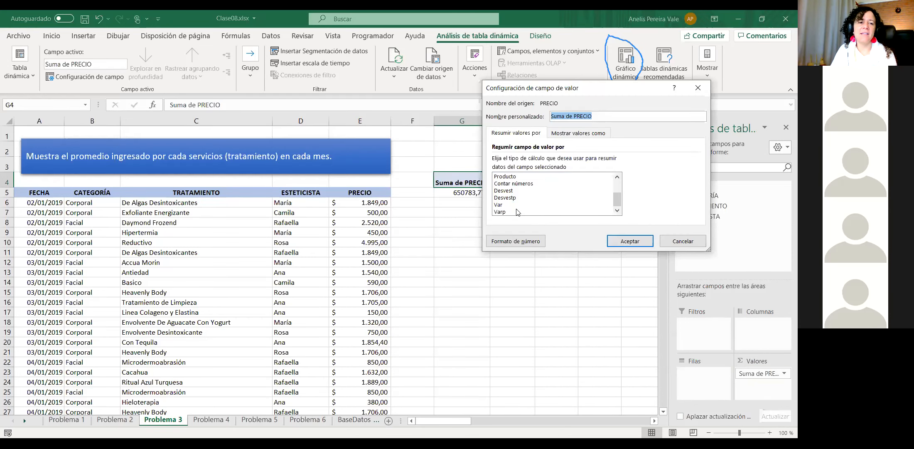
{"action": "scroll", "coordinate": [517, 210], "scroll_direction": "up", "scroll_amount": 2}
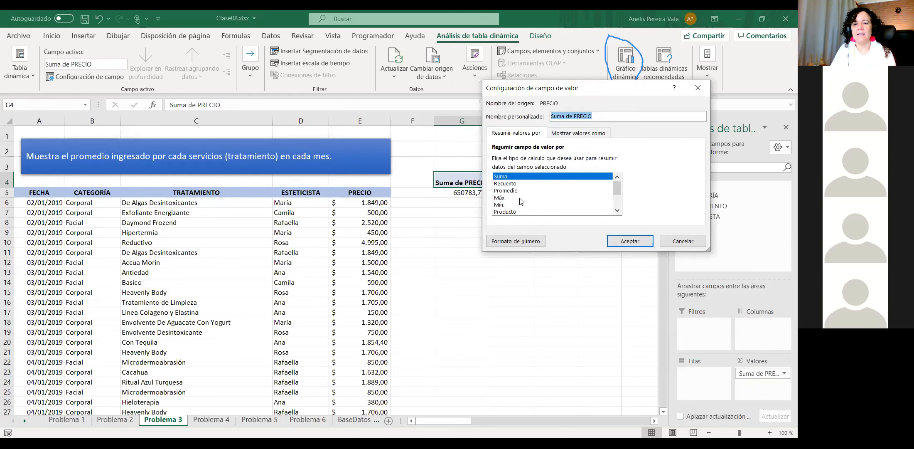
{"action": "left_click", "coordinate": [519, 192]}
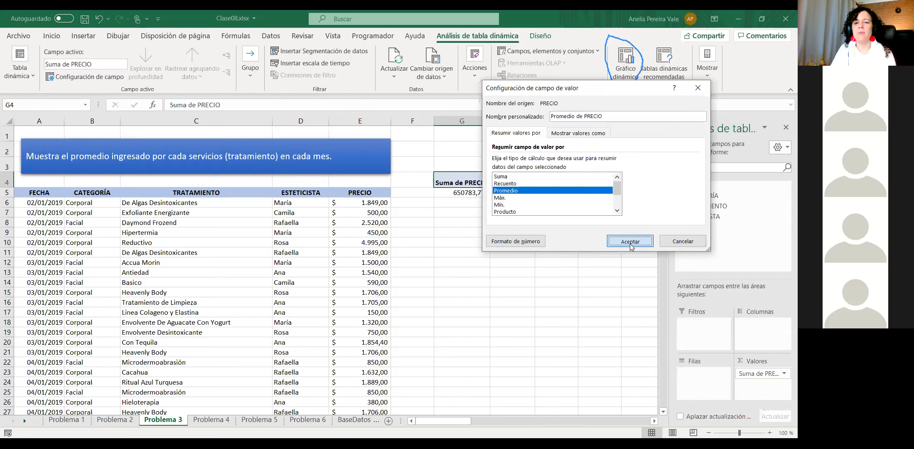
{"action": "double_click", "coordinate": [492, 192]}
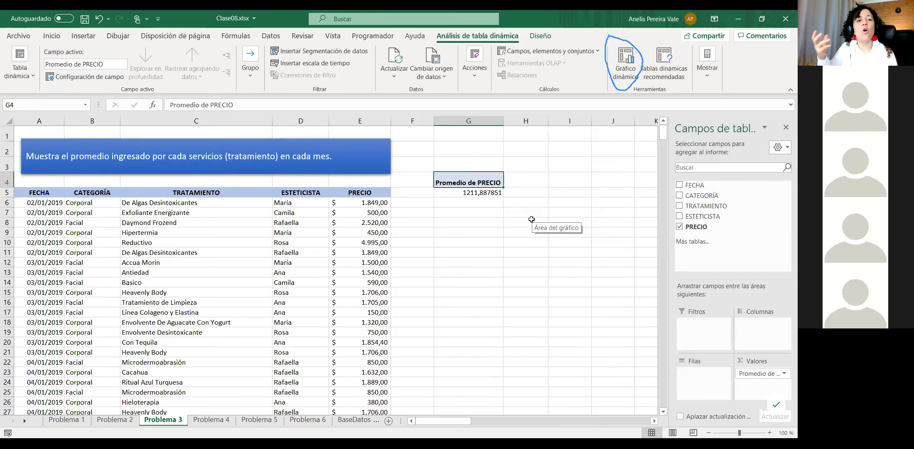
Step: Place the FECHA field in the pivot table's columns and the TRATAMIENTO field in its rows
{"action": "left_click_drag", "start_coordinate": [695, 185], "coordinate": [765, 334]}
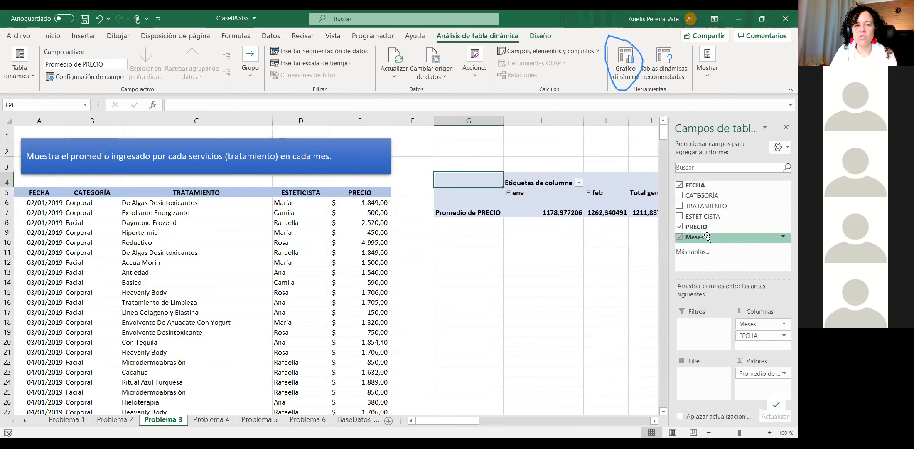
{"action": "left_click_drag", "start_coordinate": [707, 206], "coordinate": [706, 376]}
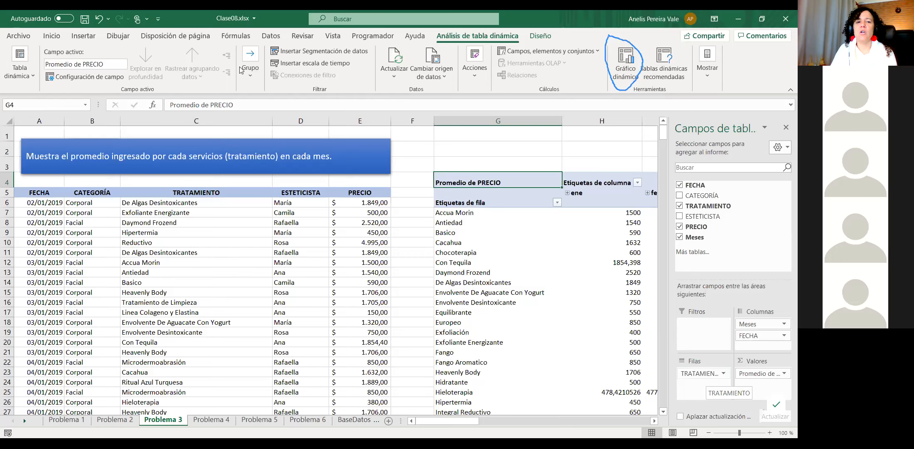
Step: Ungroup the pivot table's month column labels into individual dates and look across the date columns
{"action": "left_click", "coordinate": [477, 242]}
{"action": "left_click", "coordinate": [250, 68]}
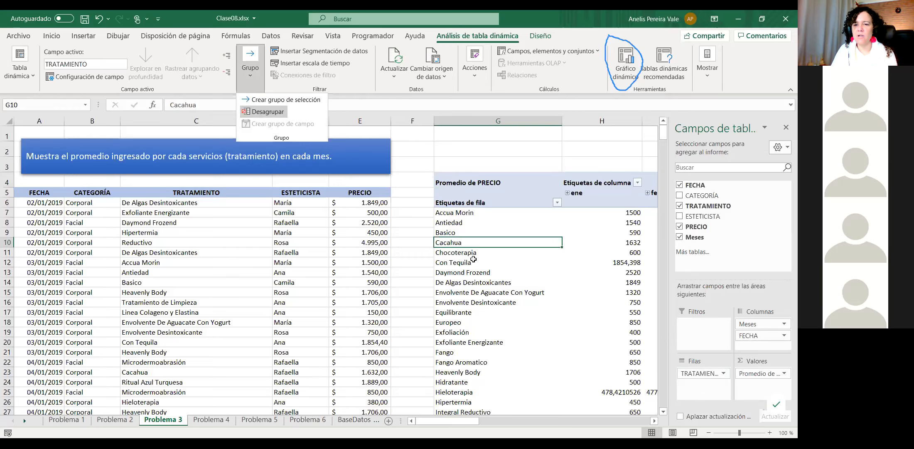
{"action": "left_click", "coordinate": [601, 231]}
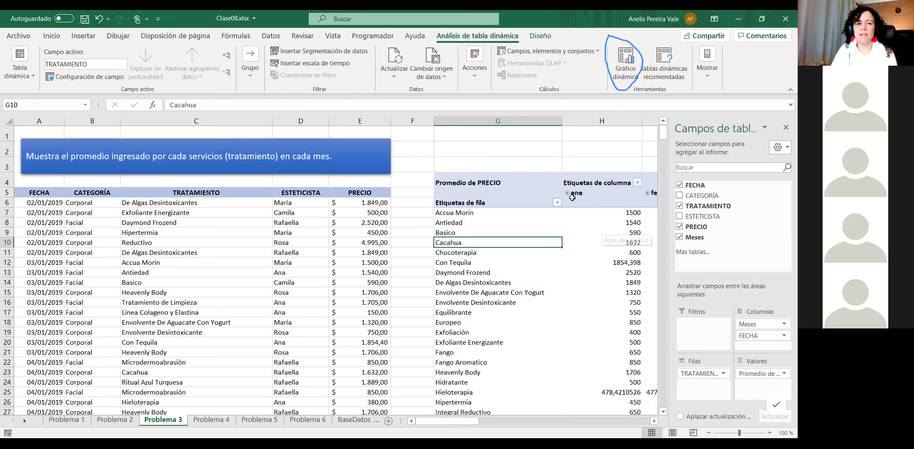
{"action": "left_click", "coordinate": [251, 81]}
{"action": "left_click", "coordinate": [282, 109]}
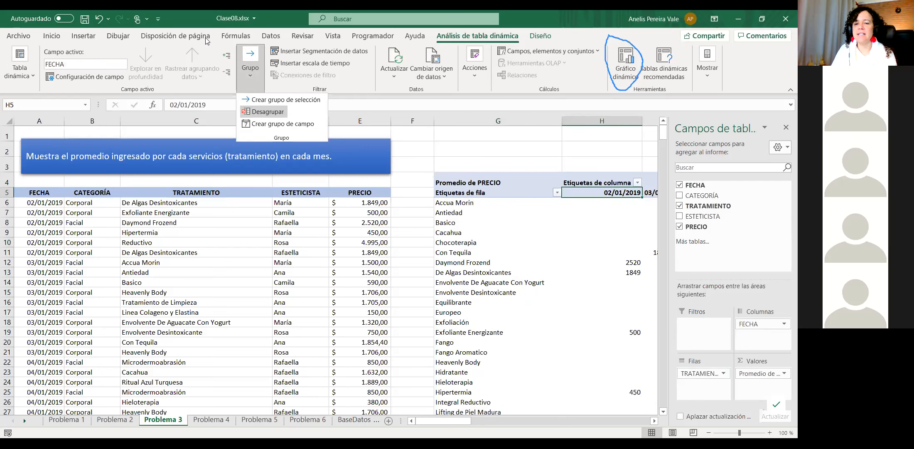
{"action": "left_click", "coordinate": [422, 428]}
{"action": "left_click_drag", "start_coordinate": [428, 422], "coordinate": [392, 426]}
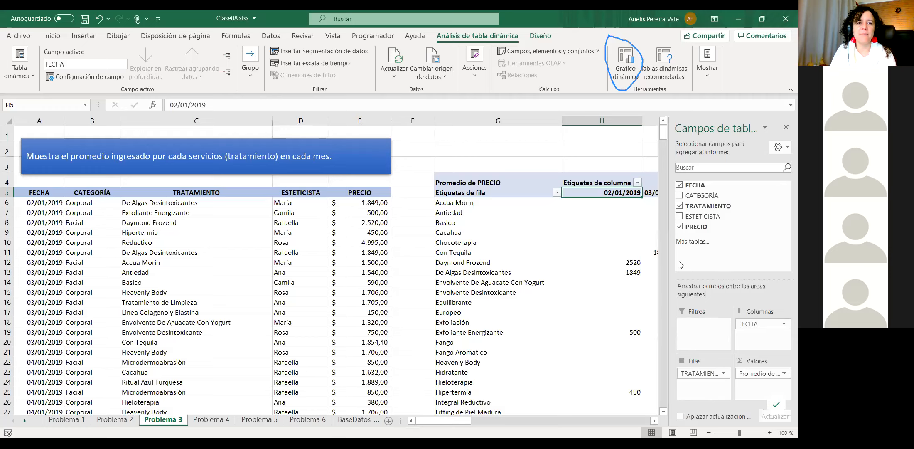
Step: Group the pivot table's date column labels by Meses, keeping the 02/01/2019 to 20/02/2019 range
{"action": "left_click", "coordinate": [249, 75]}
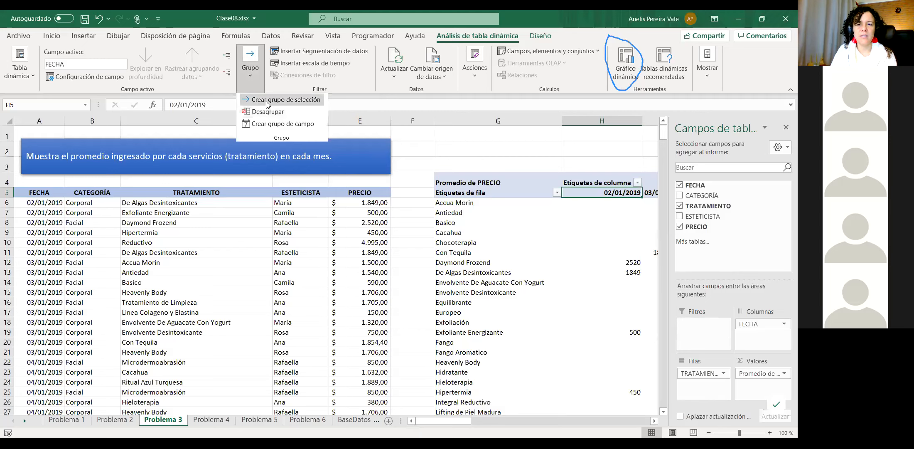
{"action": "left_click", "coordinate": [267, 101]}
{"action": "left_click_drag", "start_coordinate": [569, 96], "coordinate": [520, 55]}
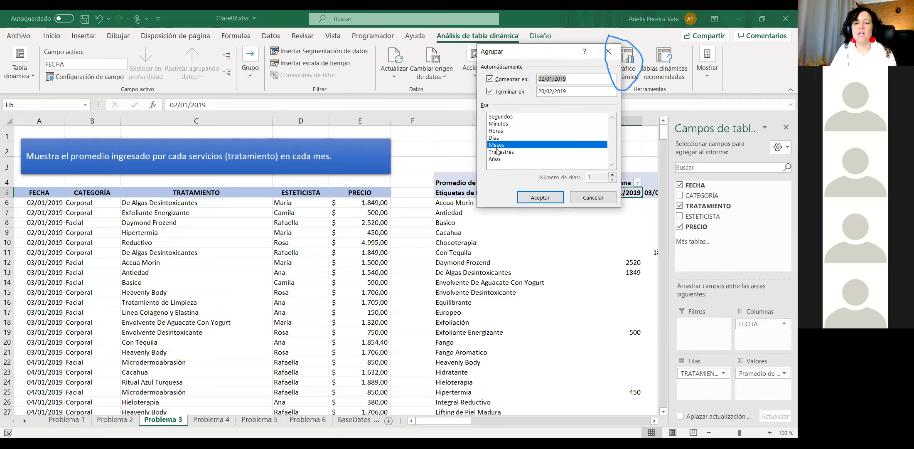
{"action": "left_click", "coordinate": [538, 201]}
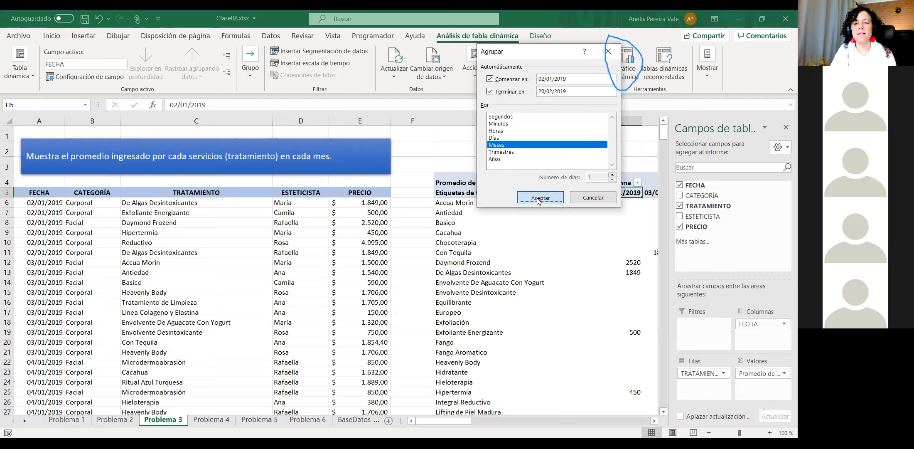
{"action": "left_click_drag", "start_coordinate": [466, 422], "coordinate": [474, 421]}
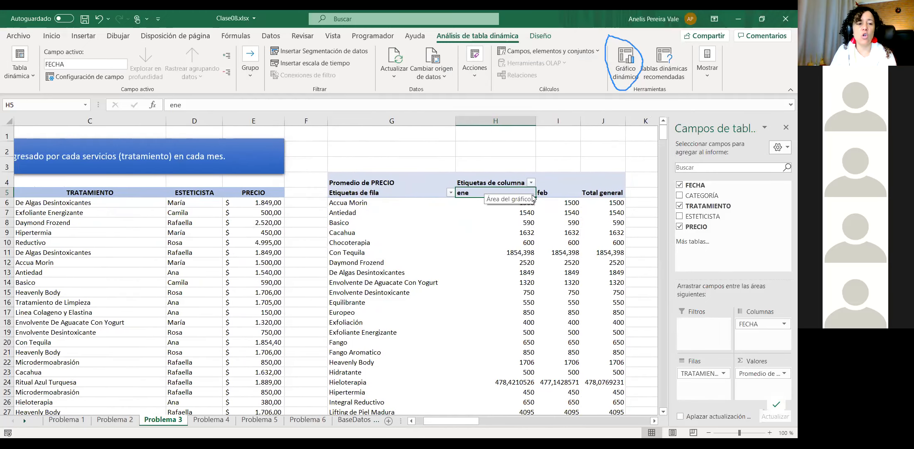
Step: Try the layout with FECHA in rows and TRATAMIENTO in columns, and return to treatments in rows and months in columns
{"action": "left_click_drag", "start_coordinate": [753, 325], "coordinate": [715, 388]}
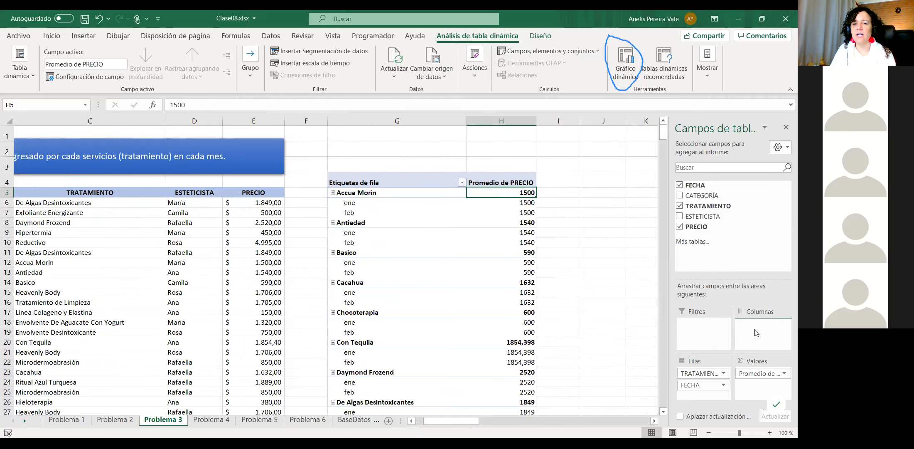
{"action": "left_click_drag", "start_coordinate": [757, 333], "coordinate": [756, 332]}
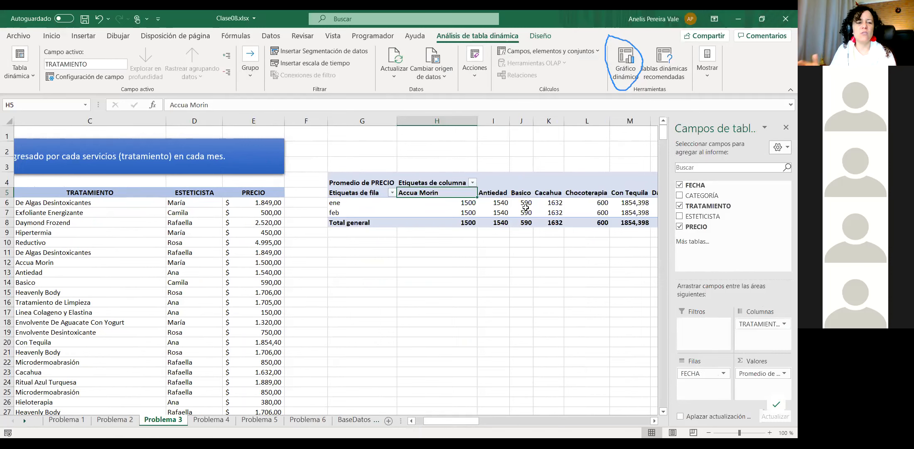
{"action": "mouse_move", "coordinate": [525, 208]}
{"action": "mouse_move", "coordinate": [755, 324]}
{"action": "left_mouse_down"}
{"action": "mouse_move", "coordinate": [734, 373]}
{"action": "mouse_move", "coordinate": [702, 386]}
{"action": "mouse_move", "coordinate": [747, 327]}
{"action": "left_mouse_up"}
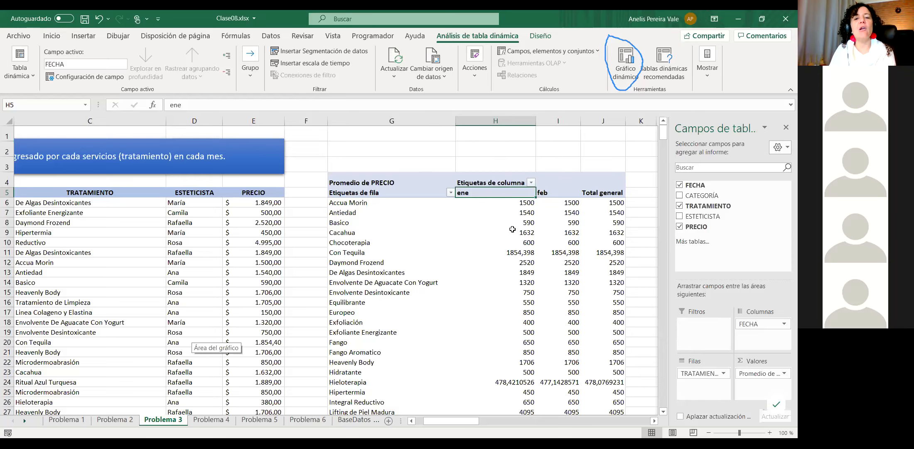
{"action": "mouse_move", "coordinate": [511, 214]}
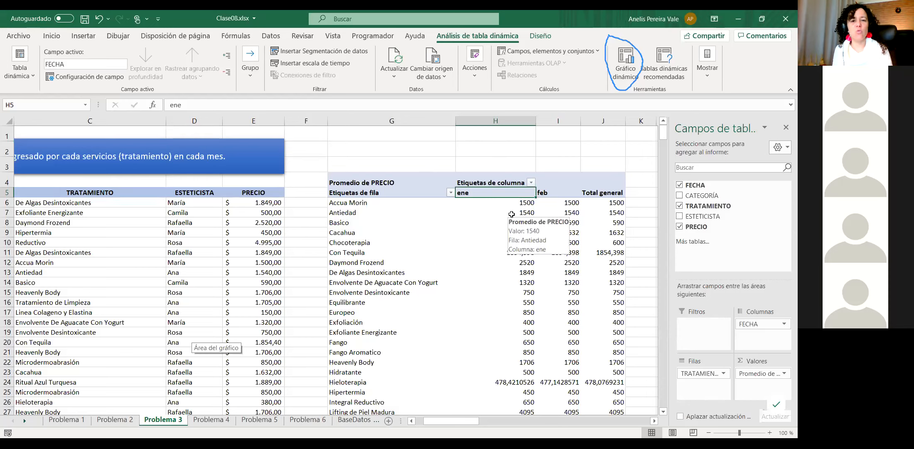